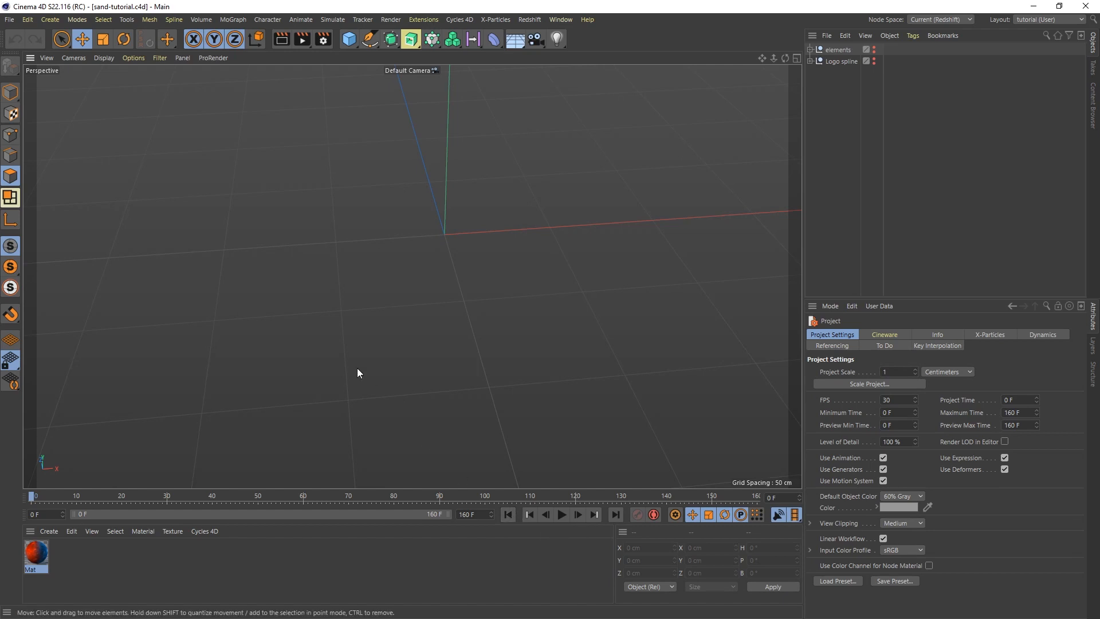
# Add a plane object and place it below Logo spline in the object hierarchy.
pyautogui.click(349, 39)
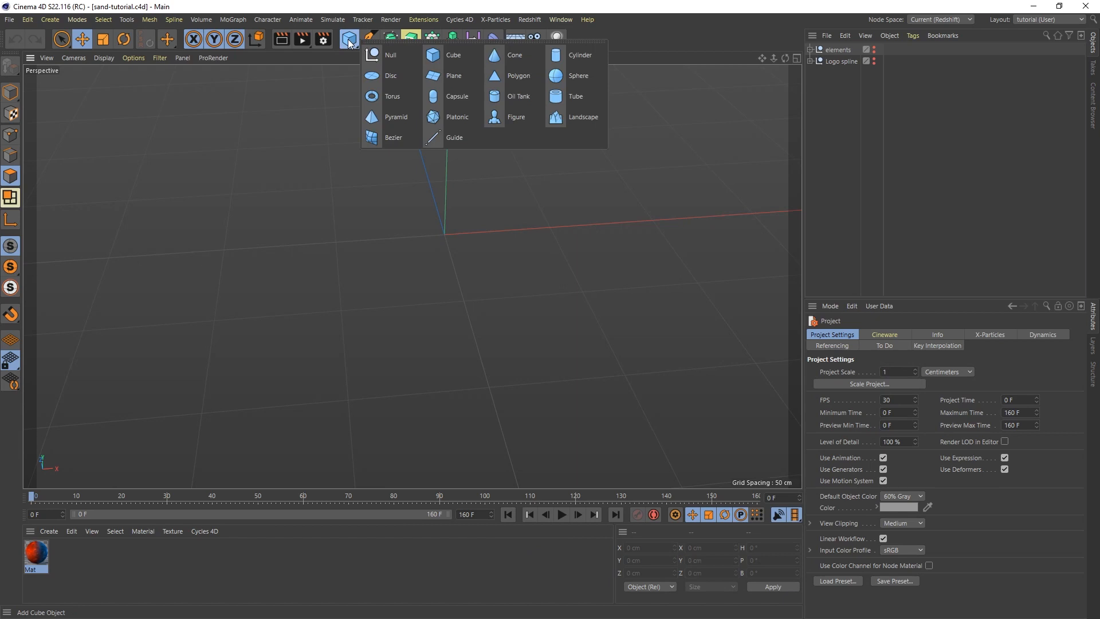
pyautogui.click(454, 75)
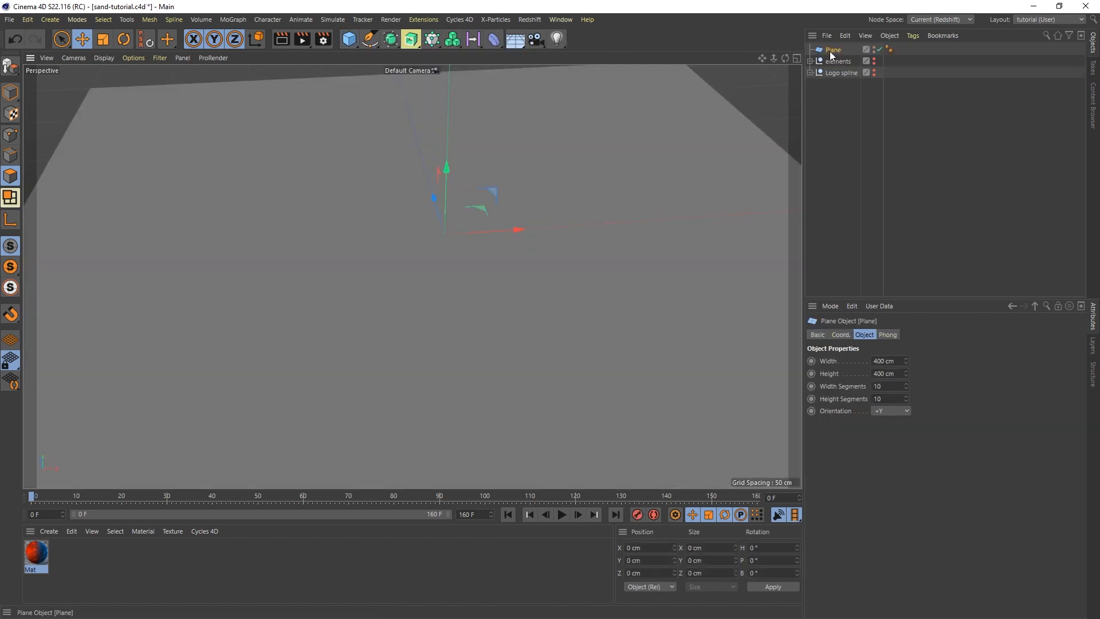
pyautogui.moveTo(832, 53); pyautogui.dragTo(841, 95)
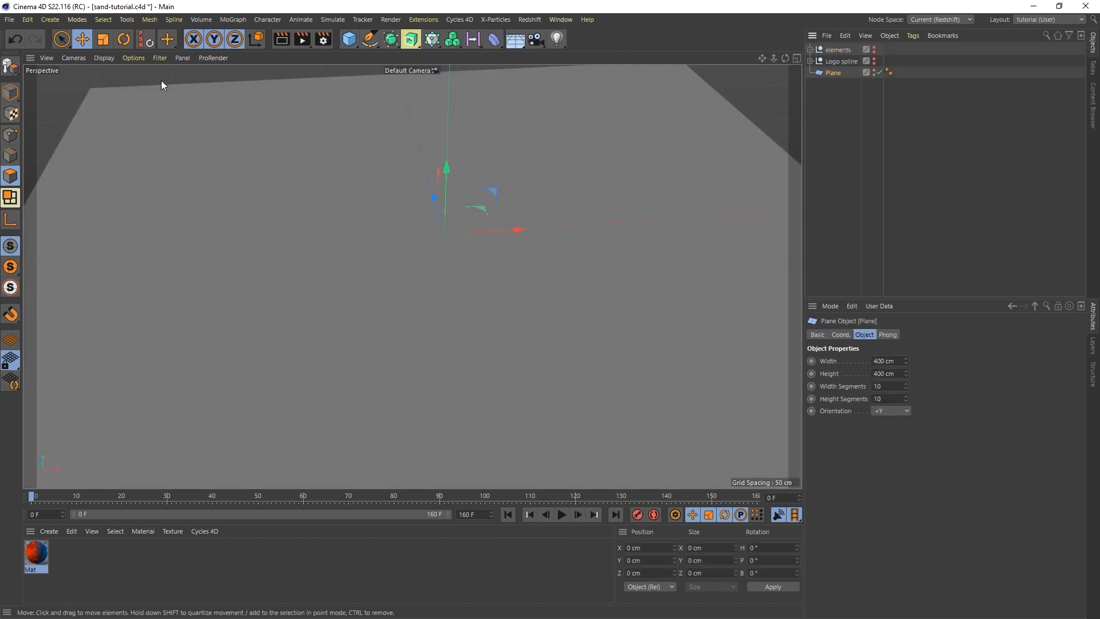
# Reset the perspective view and display the plane with Gouraud Shading (Lines).
pyautogui.click(48, 58)
pyautogui.click(85, 130)
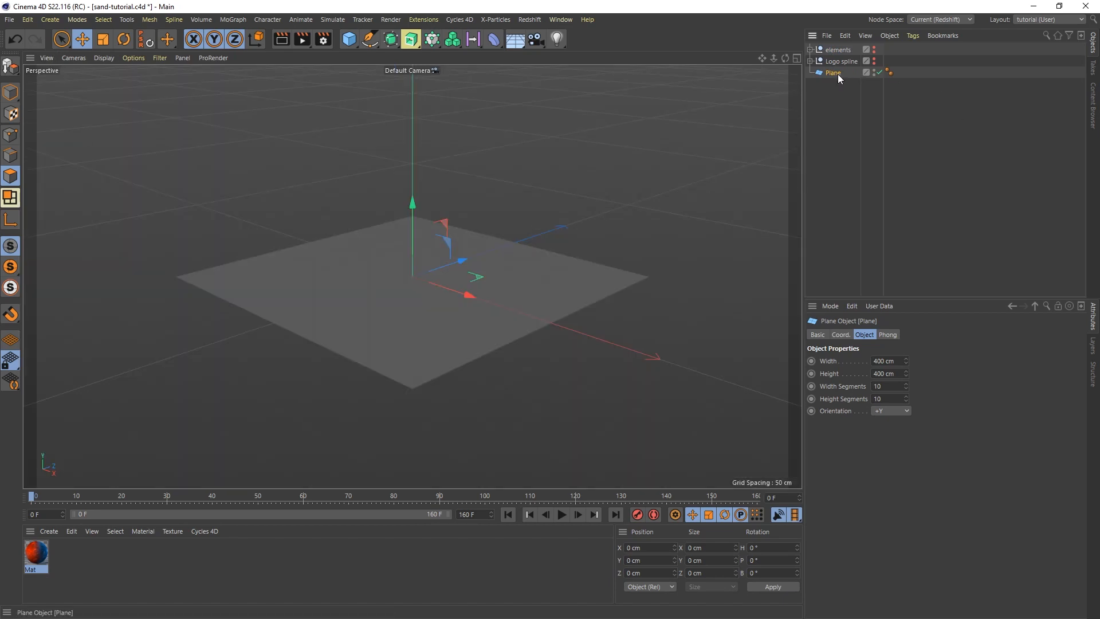
pyautogui.press('n')
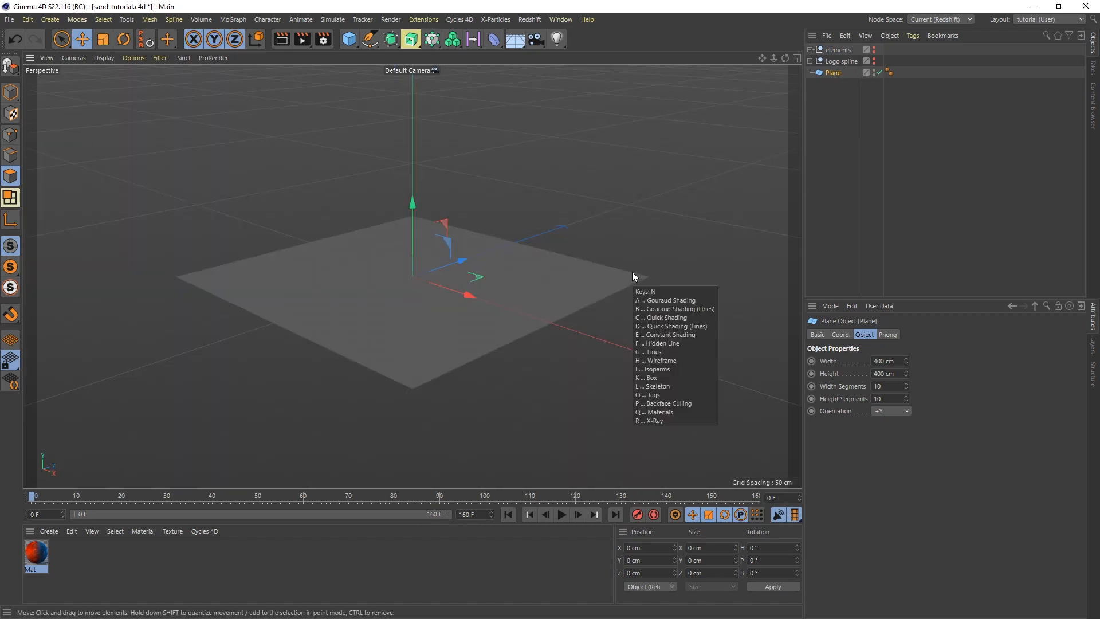
pyautogui.press('b')
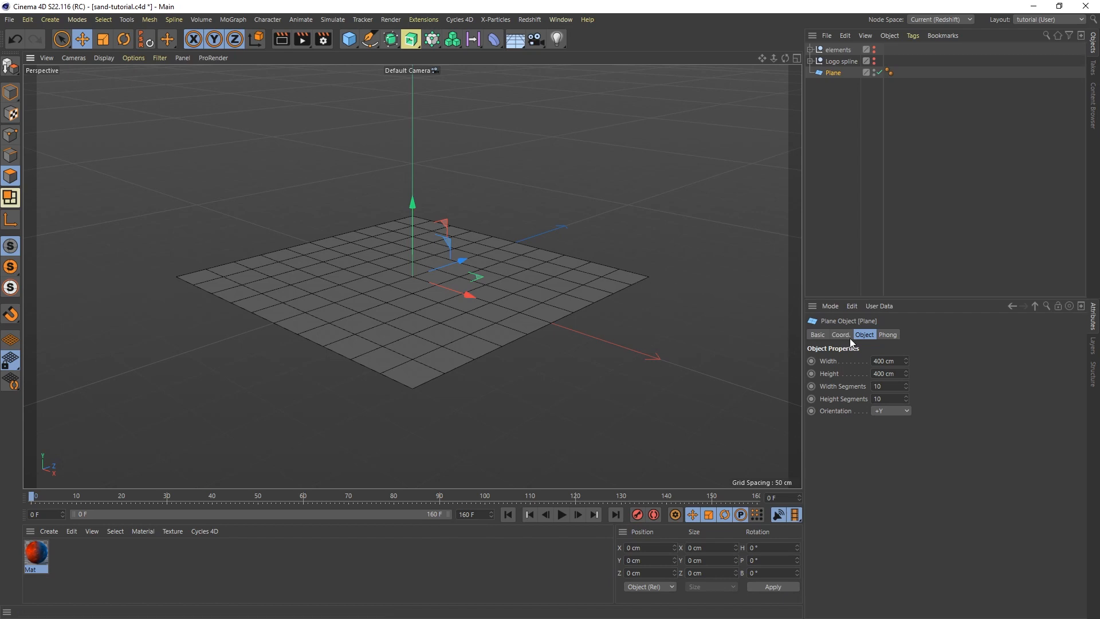
# Set the plane's width and height to 200 cm each.
pyautogui.doubleClick(900, 362)
pyautogui.write('200')
pyautogui.press('Tab')
pyautogui.write('200')
pyautogui.press('Return')
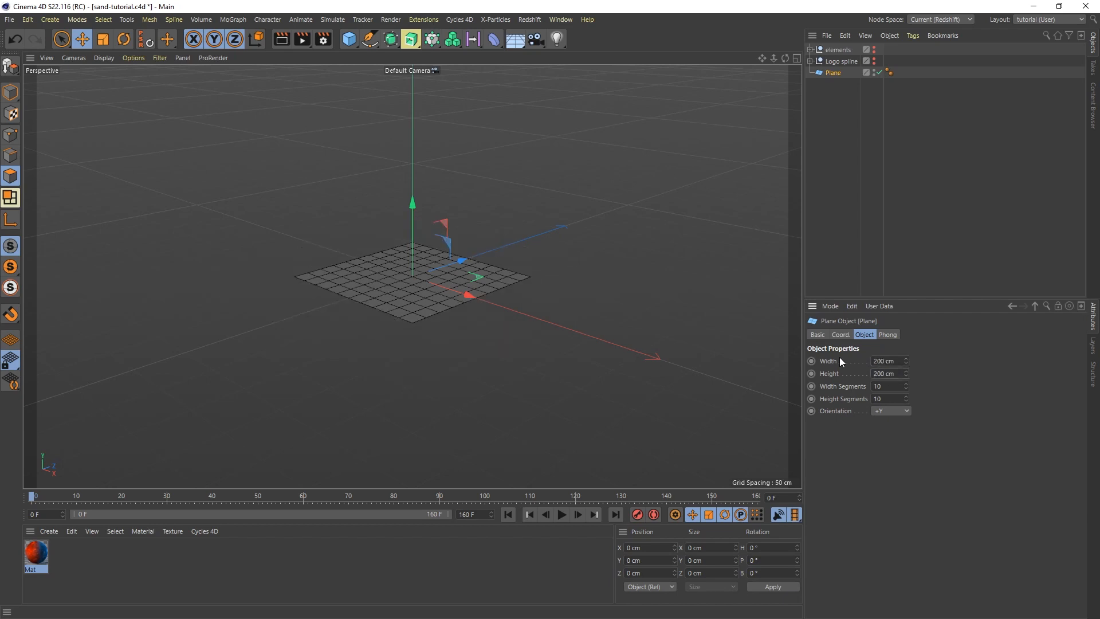
# Set the plane's width segments and height segments to 60 each.
pyautogui.moveTo(891, 387); pyautogui.dragTo(874, 386)
pyautogui.write('60')
pyautogui.press('Tab')
pyautogui.write('60')
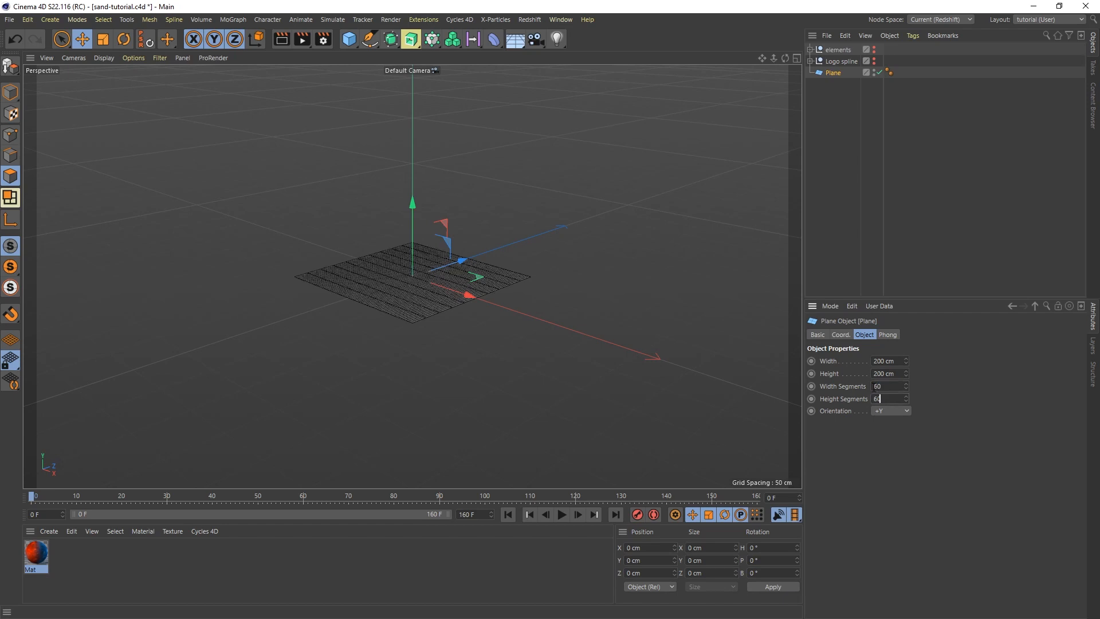
pyautogui.press('Return')
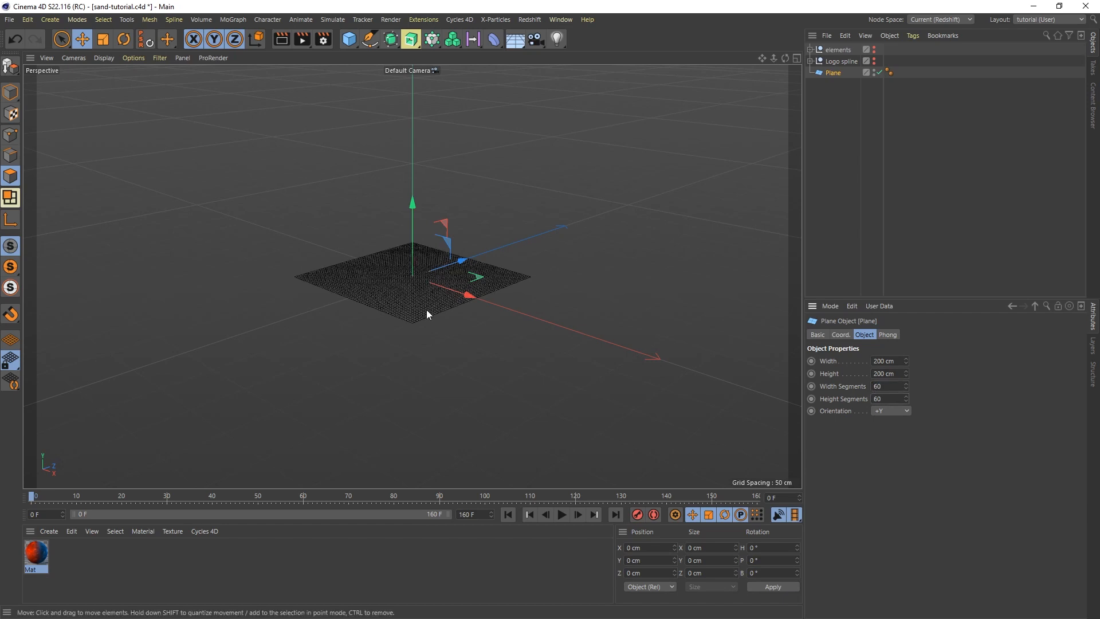
pyautogui.press('o')
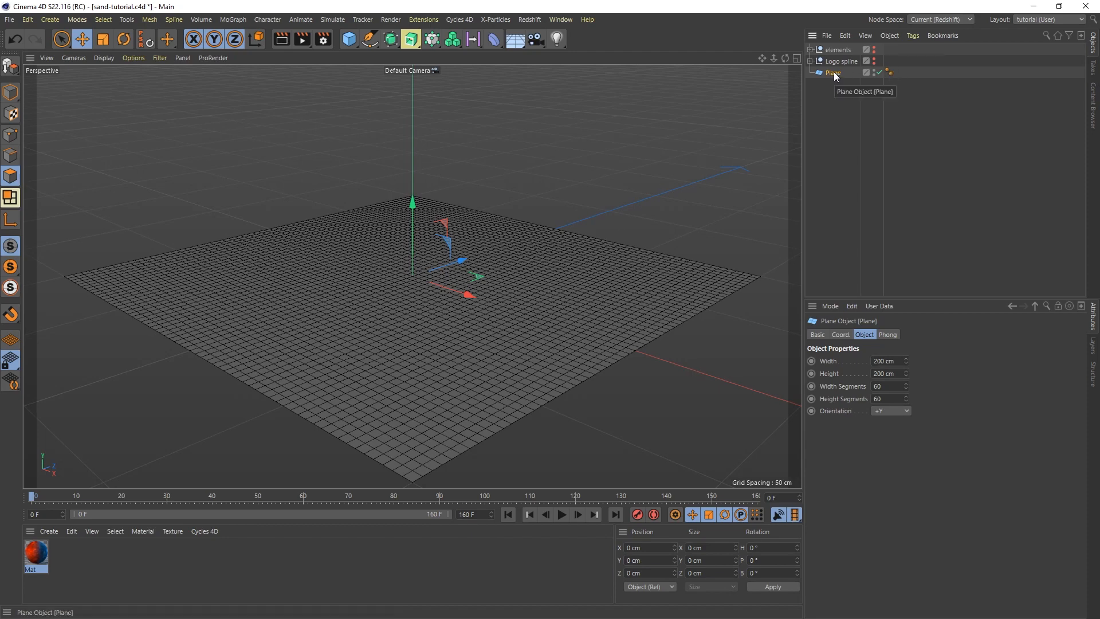
# Make the plane editable and raise the phong angle in its Phong tag.
pyautogui.press('c')
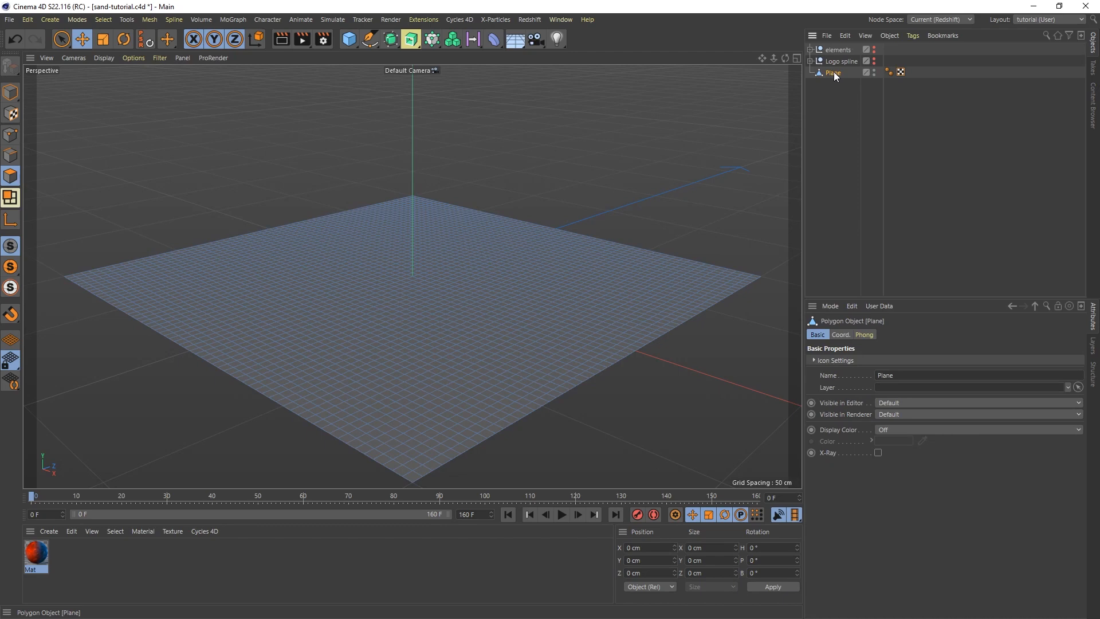
pyautogui.click(889, 72)
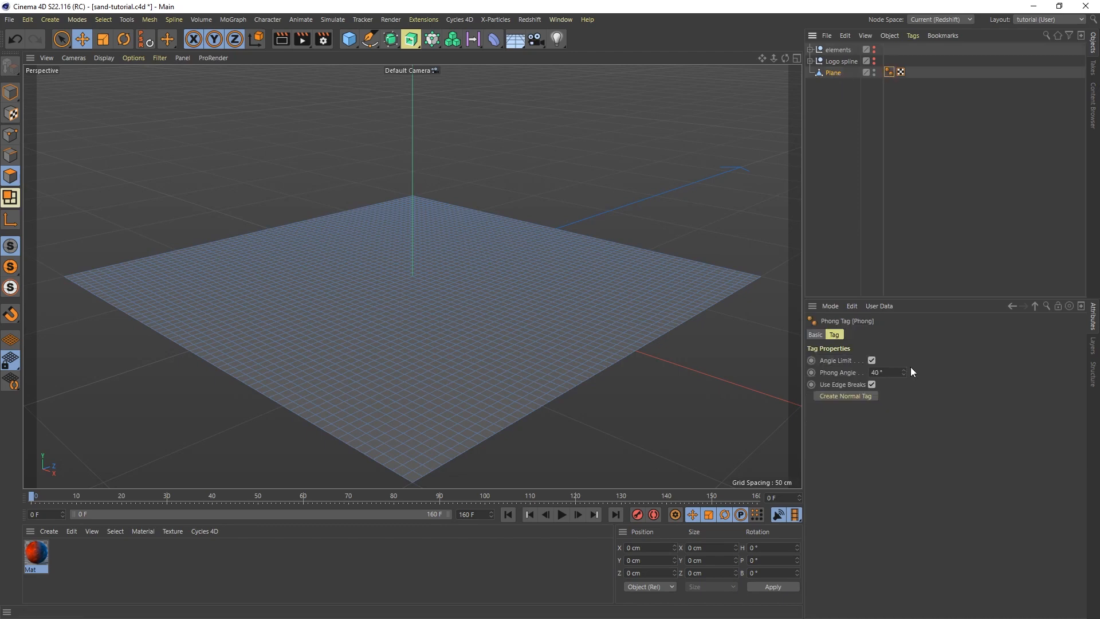
pyautogui.moveTo(905, 373); pyautogui.dragTo(905, 327)
# Add a Displacer deformer as a child of the plane and rename it "Displacer base".
pyautogui.click(493, 39)
pyautogui.click(527, 179)
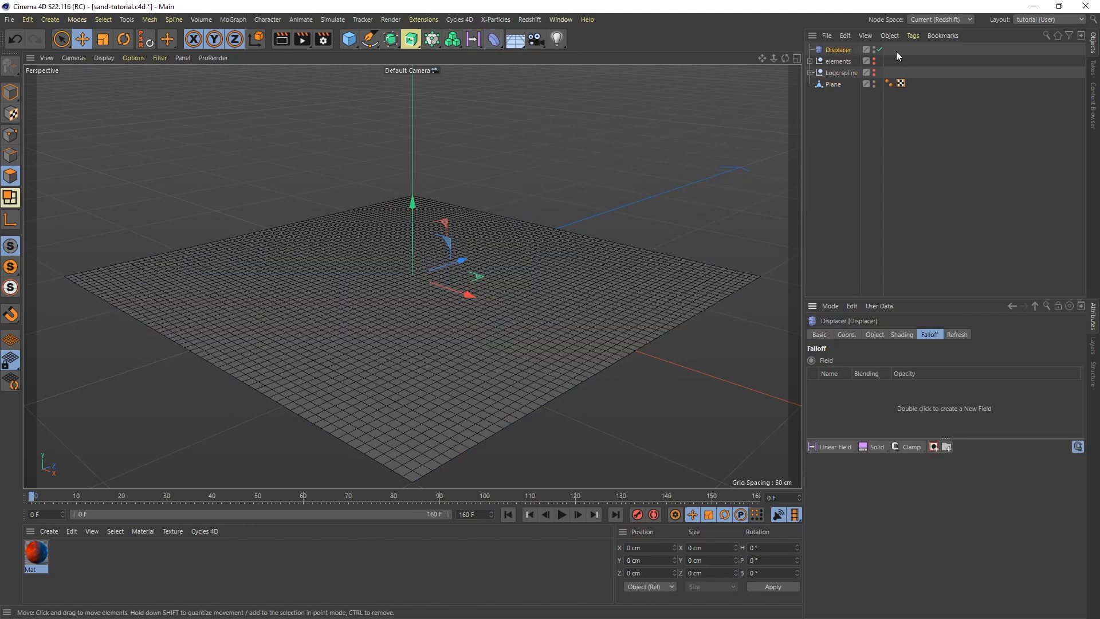
pyautogui.moveTo(847, 51); pyautogui.dragTo(833, 87)
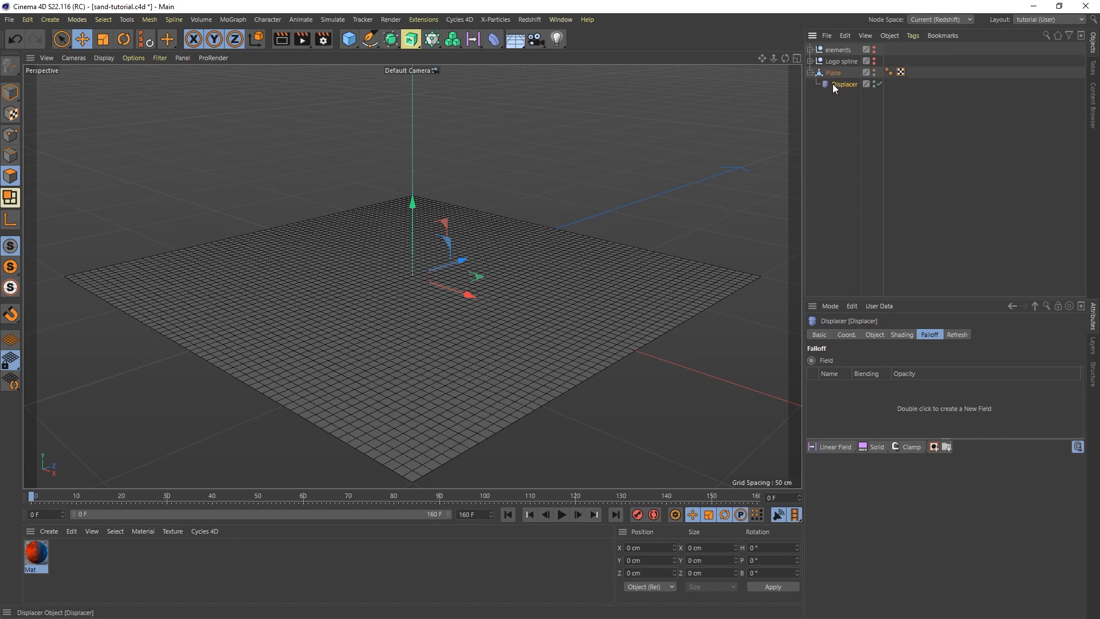
pyautogui.doubleClick(844, 85)
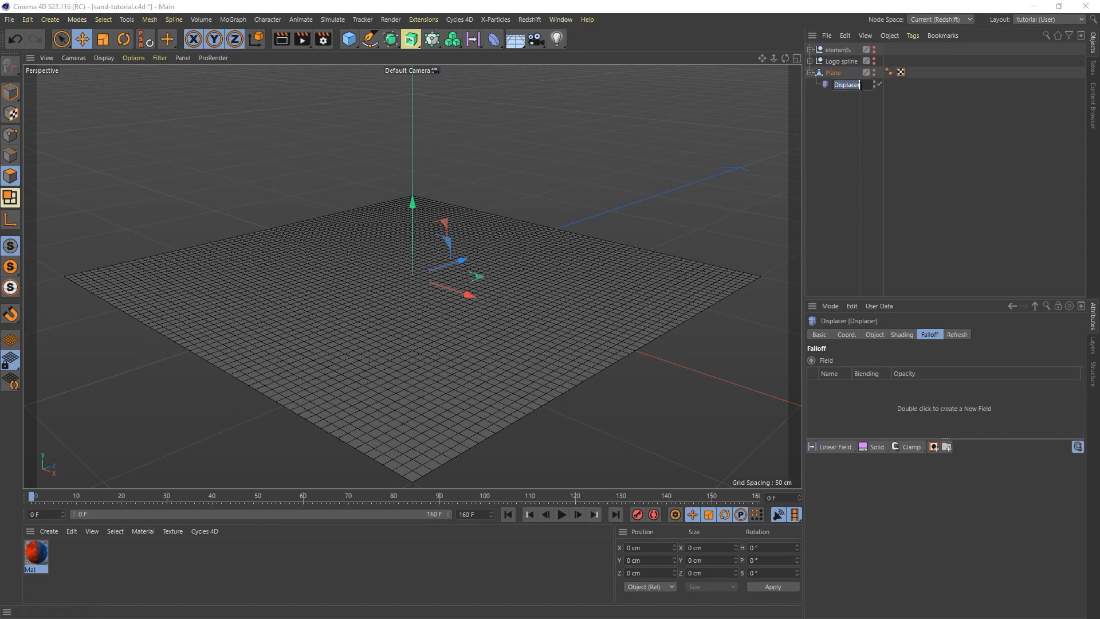
pyautogui.click(864, 87)
pyautogui.write('base')
pyautogui.press('Return')
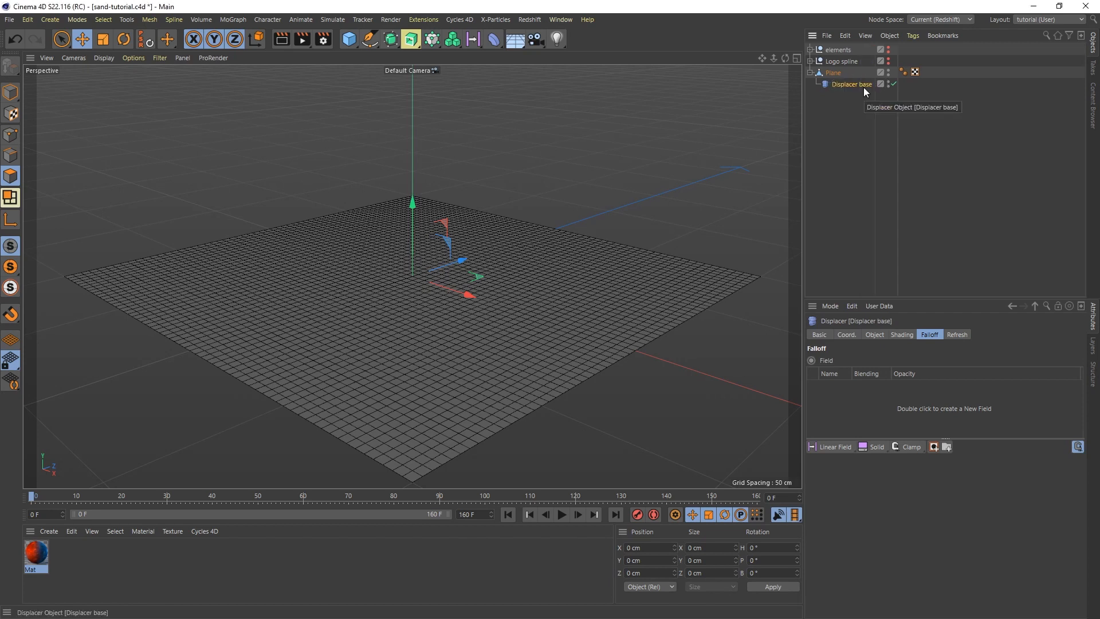
# Set the Displacer base's height to 8 cm and its type to Intensity.
pyautogui.click(873, 336)
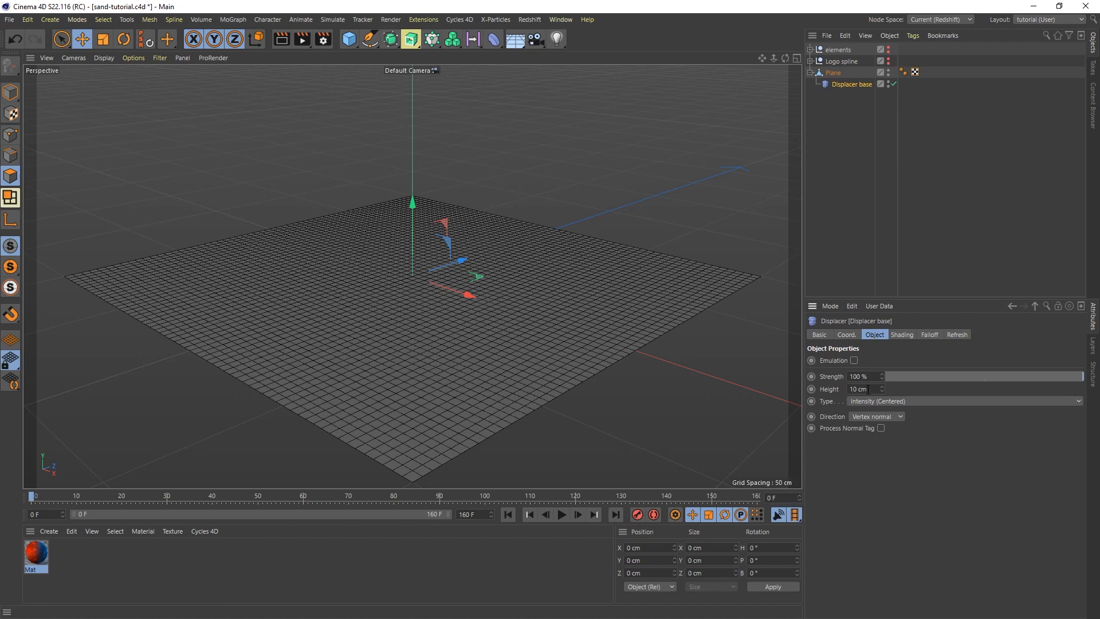
pyautogui.moveTo(868, 389); pyautogui.dragTo(832, 391)
pyautogui.click(908, 400)
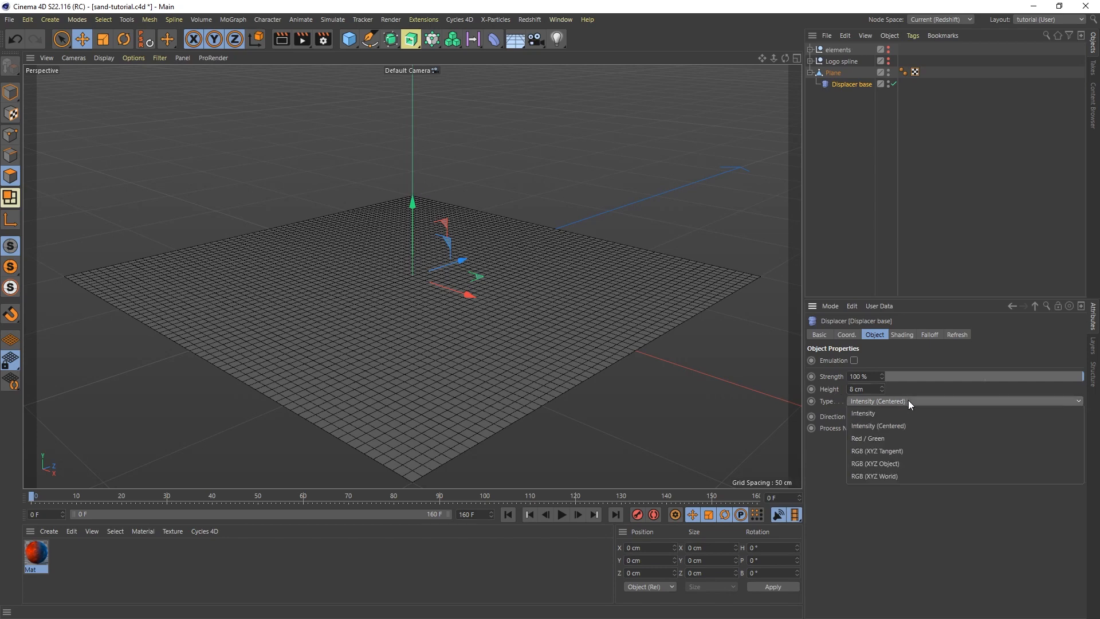
pyautogui.click(867, 415)
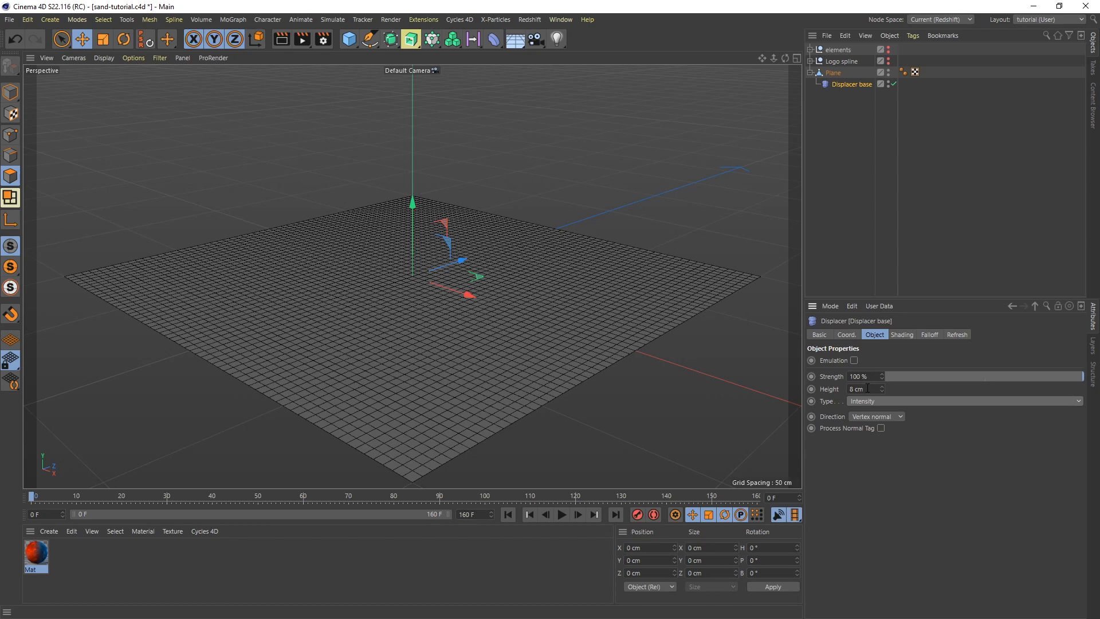
# Switch the viewport to Gouraud shading without lines and load a Noise shader into Displacer base.
pyautogui.press('n')
pyautogui.press('a')
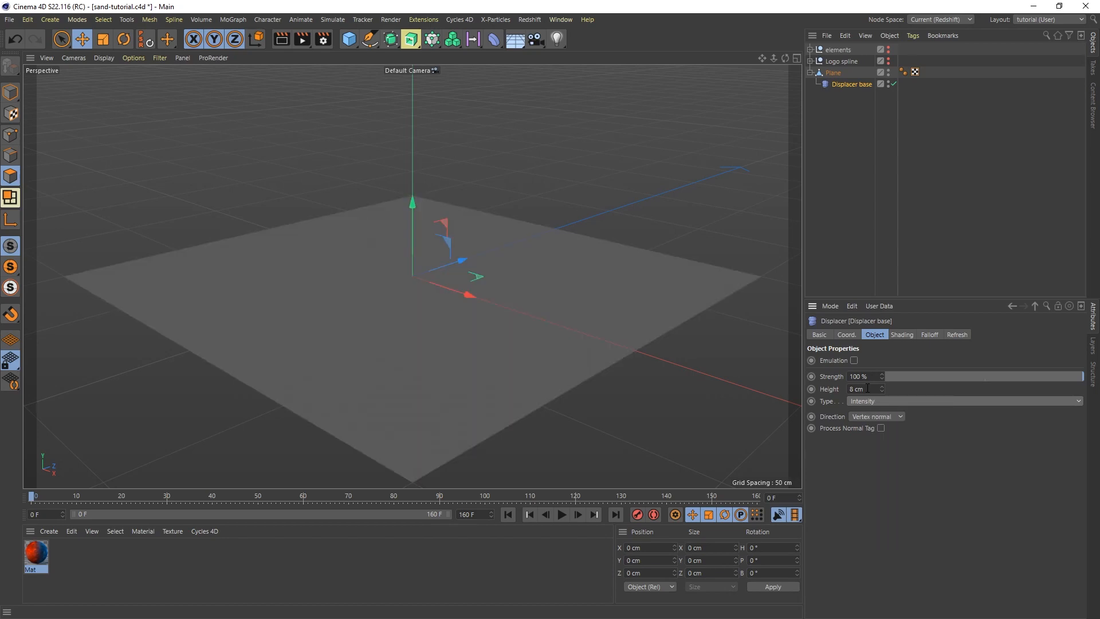
pyautogui.click(902, 336)
pyautogui.click(848, 373)
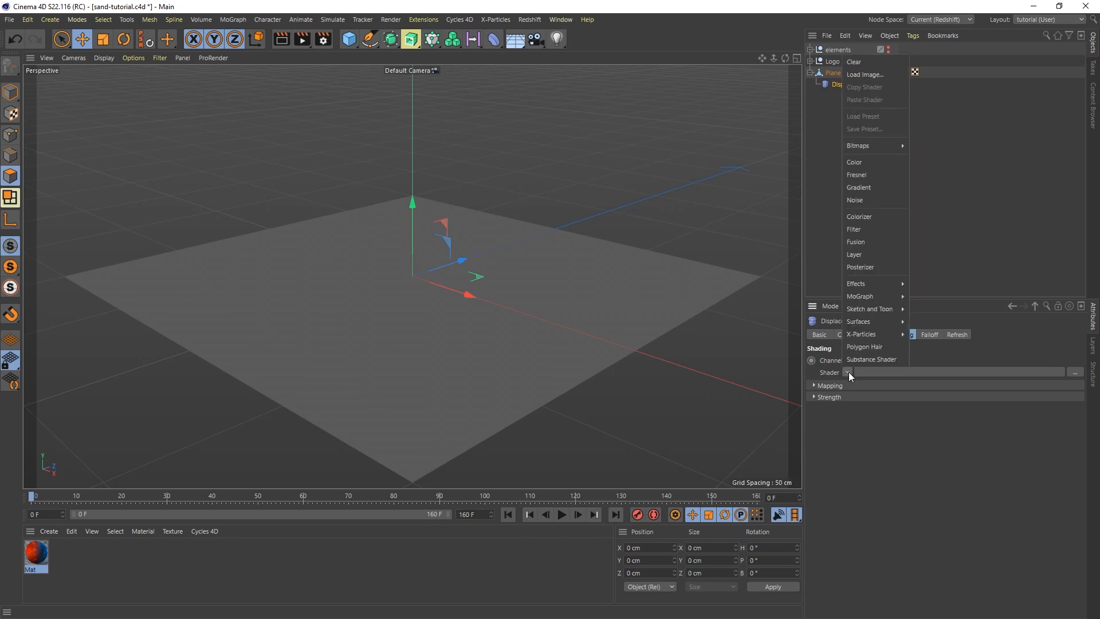
pyautogui.click(867, 200)
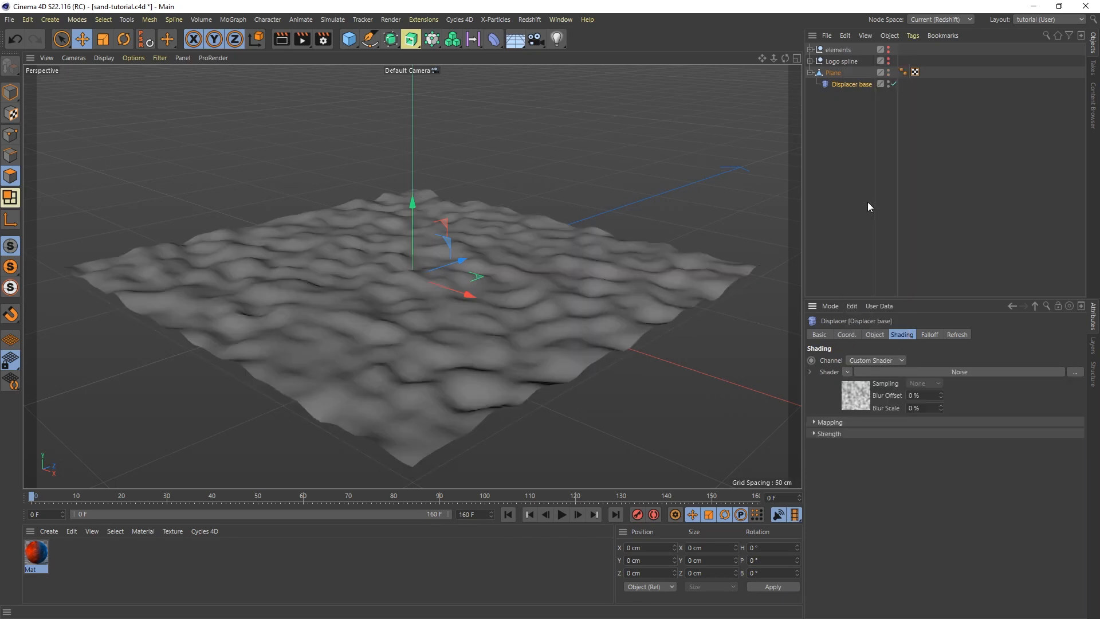
# Open the Noise shader's properties and set its global scale to 155%.
pyautogui.click(953, 371)
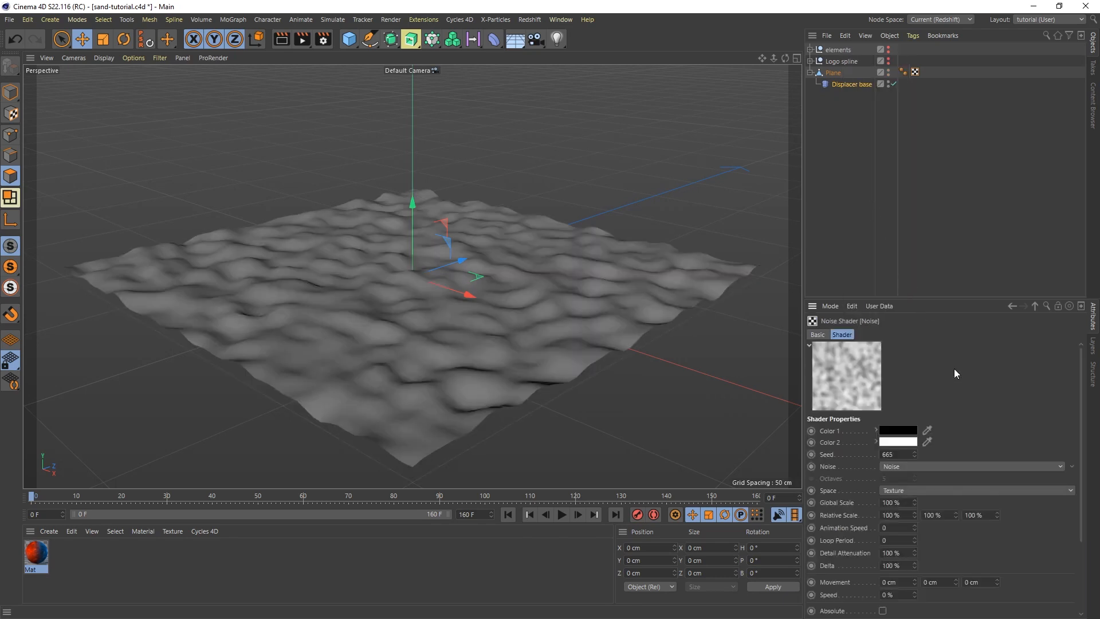
pyautogui.moveTo(942, 295); pyautogui.dragTo(935, 177)
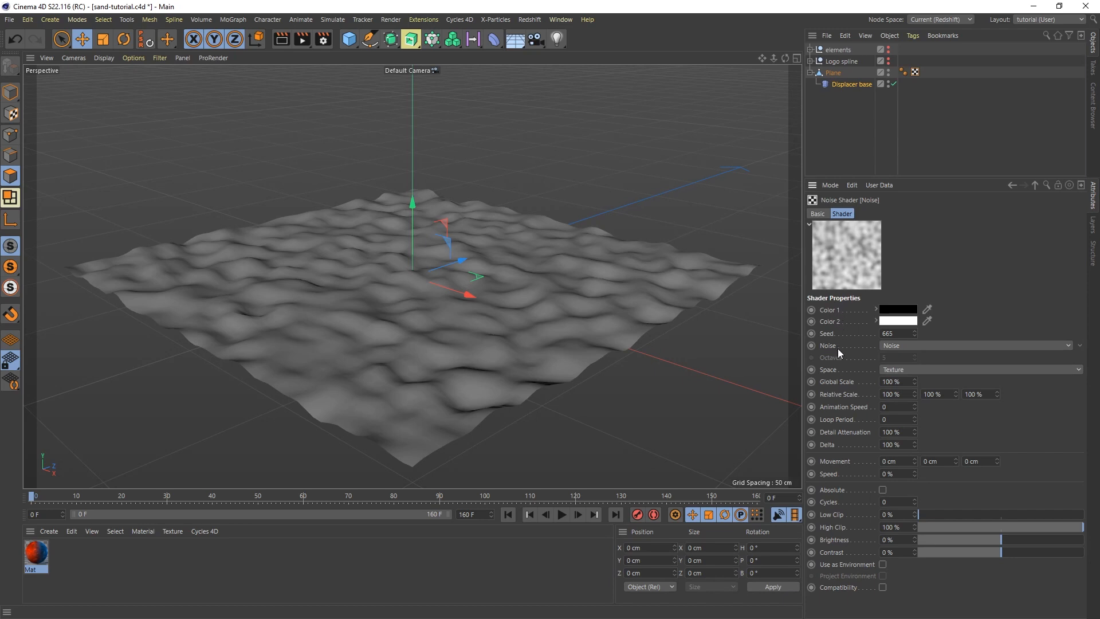
pyautogui.click(900, 379)
pyautogui.press('Return')
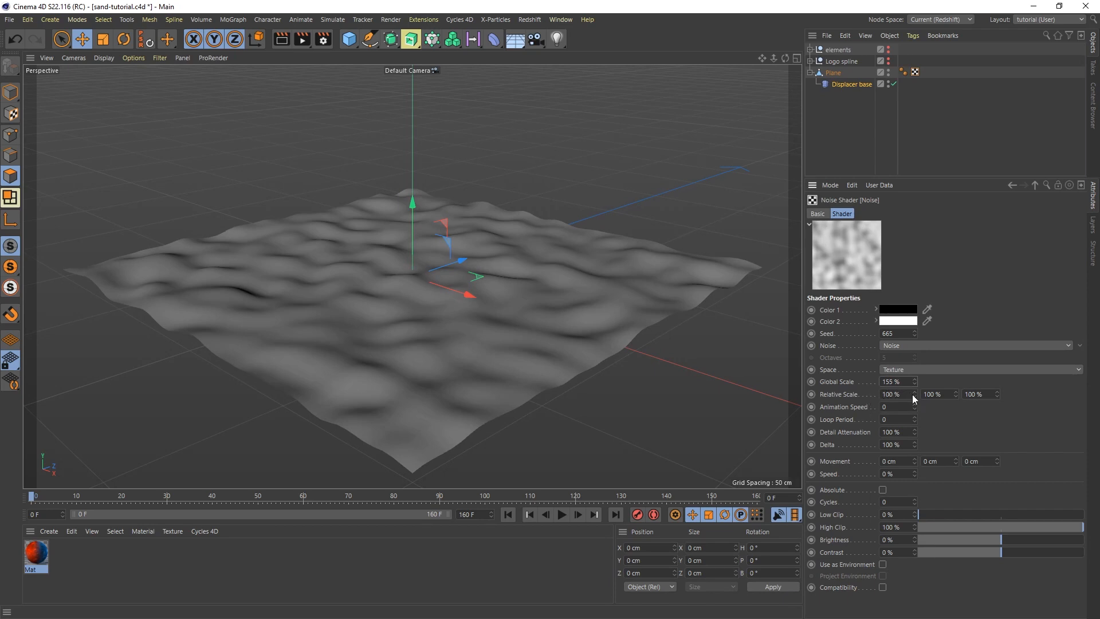
# Stretch the noise by setting its relative scale to 75% in the first value and 300% in the third.
pyautogui.click(894, 394)
pyautogui.write('75')
pyautogui.press('Return')
pyautogui.keyDown('alt'); pyautogui.moveTo(337, 326); pyautogui.dragTo(380, 362); pyautogui.keyUp('alt')
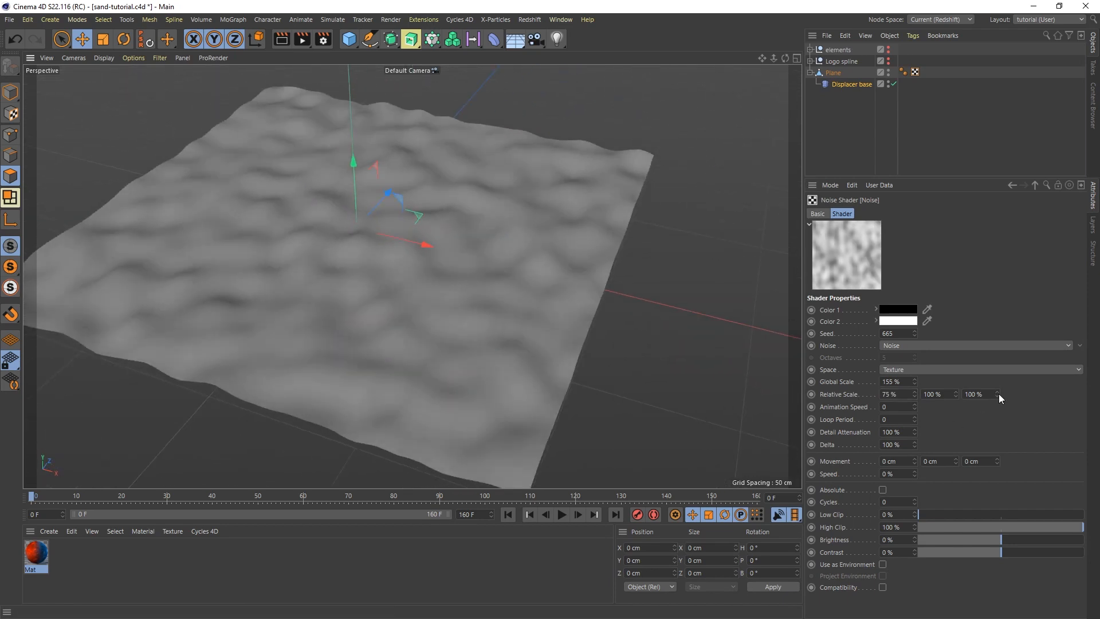
pyautogui.moveTo(997, 393); pyautogui.dragTo(1019, 391)
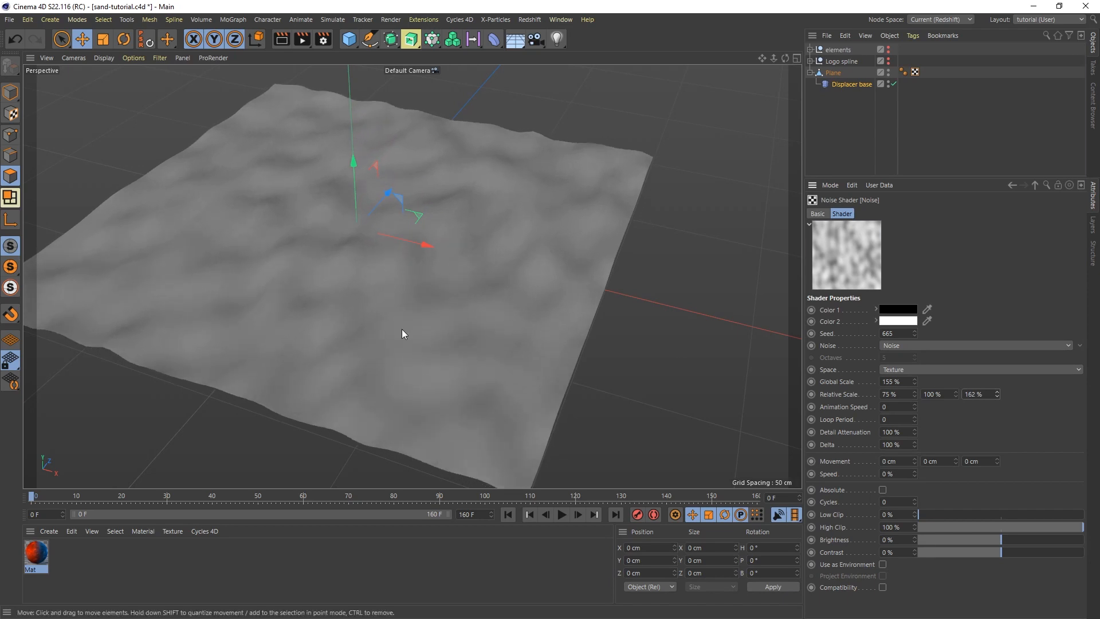
pyautogui.keyDown('alt'); pyautogui.moveTo(402, 330); pyautogui.dragTo(425, 319); pyautogui.keyUp('alt')
pyautogui.doubleClick(977, 397)
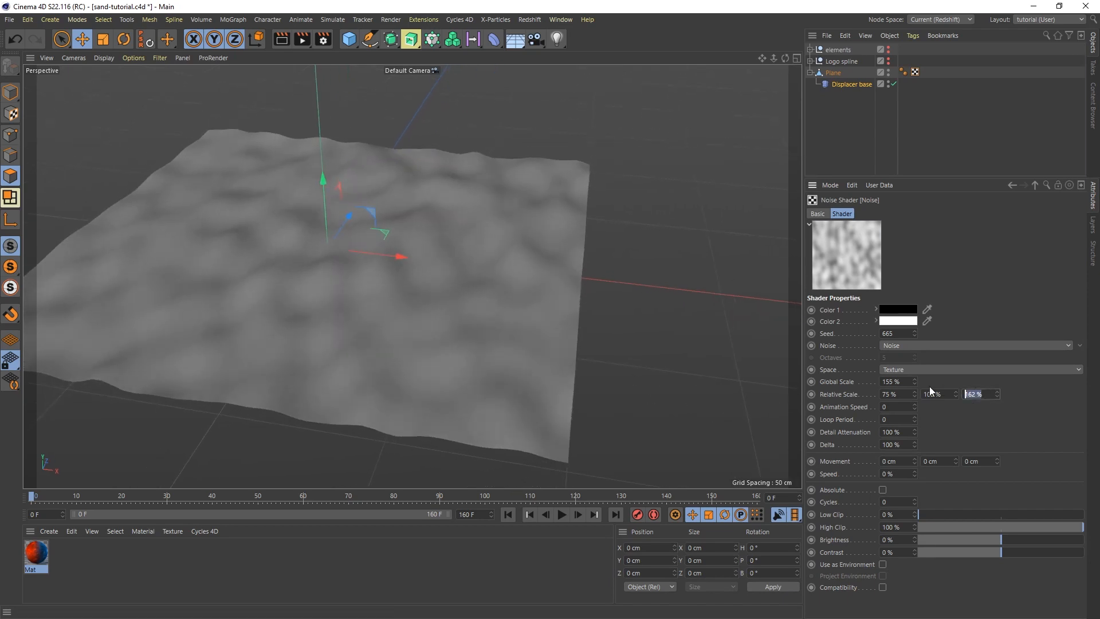
pyautogui.write('300')
pyautogui.press('Return')
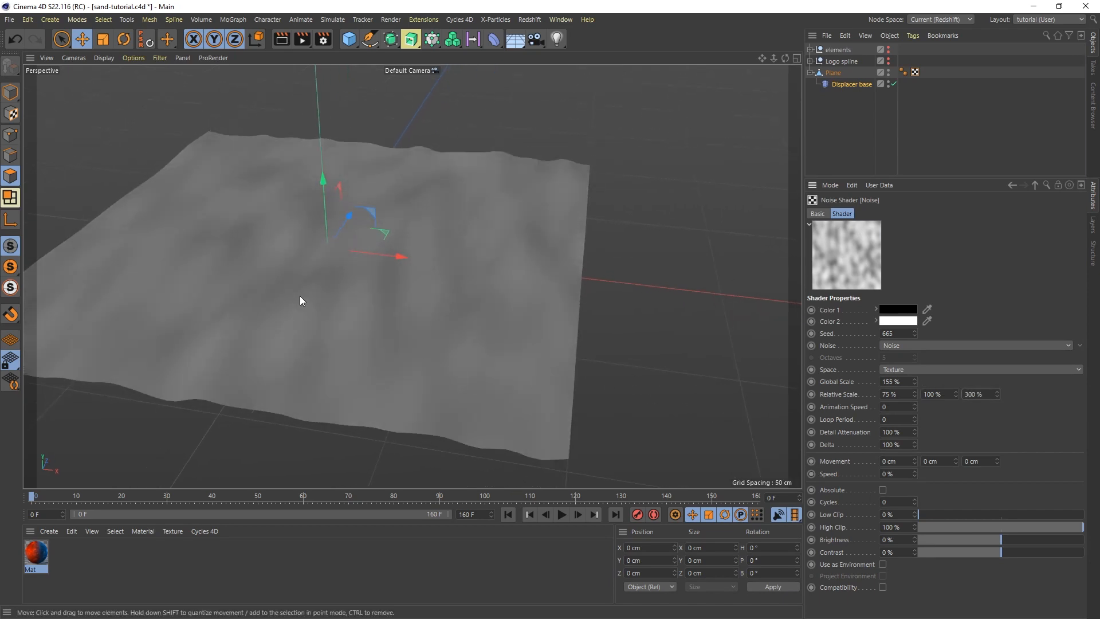
# Set the noise's animation speed to 0.2 and its contrast to 18%.
pyautogui.keyDown('alt'); pyautogui.moveTo(249, 299); pyautogui.dragTo(502, 346); pyautogui.keyUp('alt')
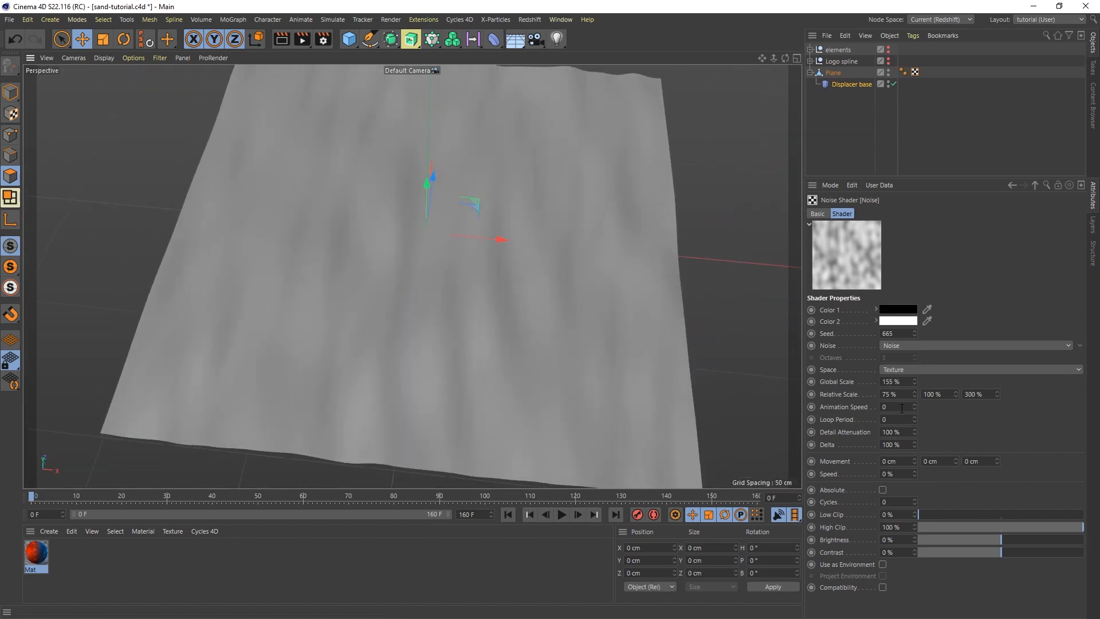
pyautogui.moveTo(893, 407); pyautogui.dragTo(864, 409)
pyautogui.moveTo(1007, 557); pyautogui.dragTo(1016, 558)
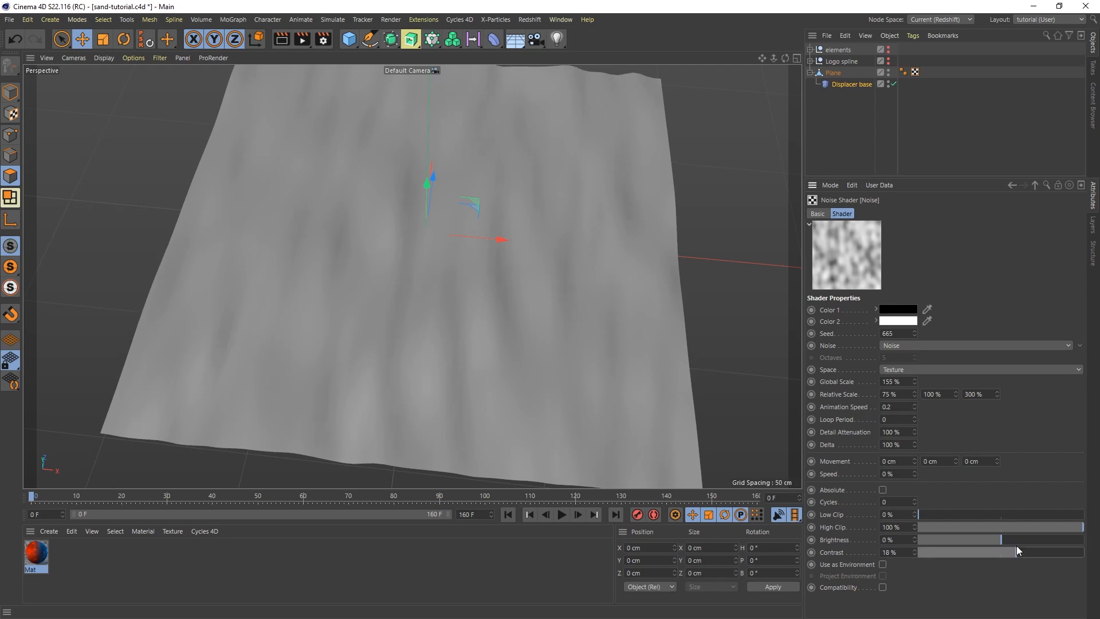
# Play back the animated displacement and examine the plane's surface from a low side view.
pyautogui.click(563, 517)
pyautogui.keyDown('alt'); pyautogui.moveTo(444, 366); pyautogui.dragTo(469, 253); pyautogui.keyUp('alt')
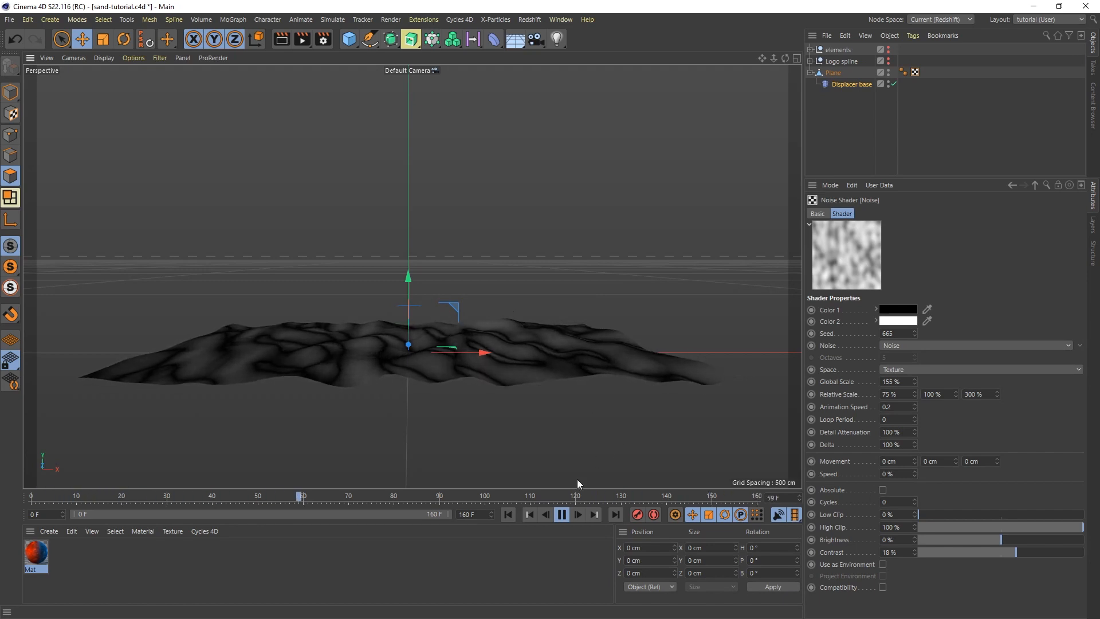
pyautogui.click(559, 518)
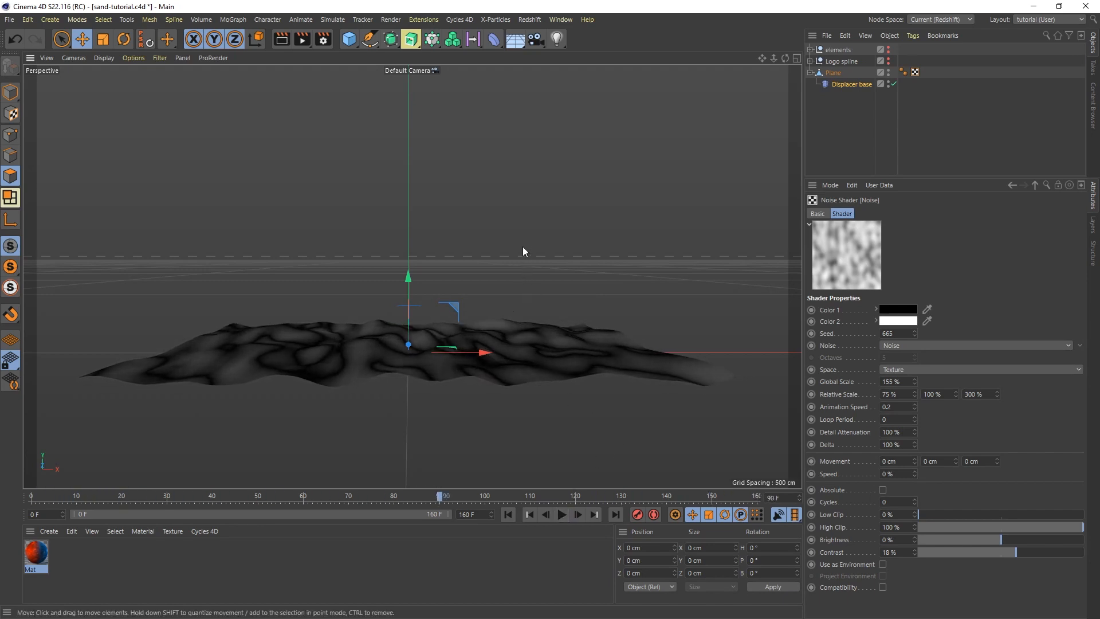
pyautogui.keyDown('alt'); pyautogui.moveTo(522, 246); pyautogui.dragTo(498, 359); pyautogui.keyUp('alt')
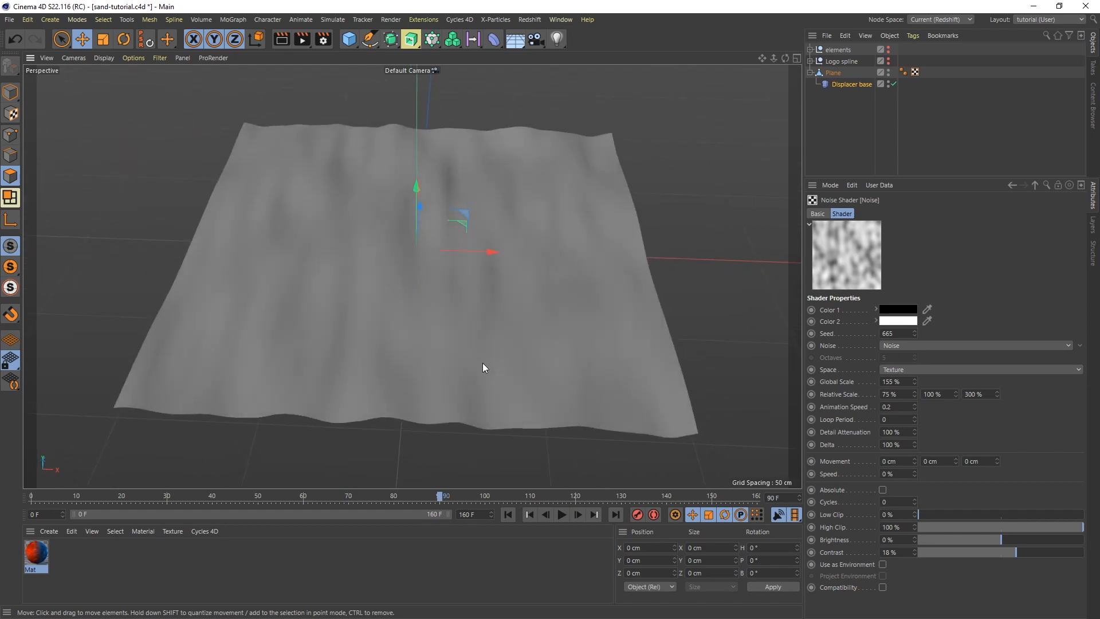
# Add a second Displacer as a child of the Plane and rename it "Displacer logo".
pyautogui.click(833, 72)
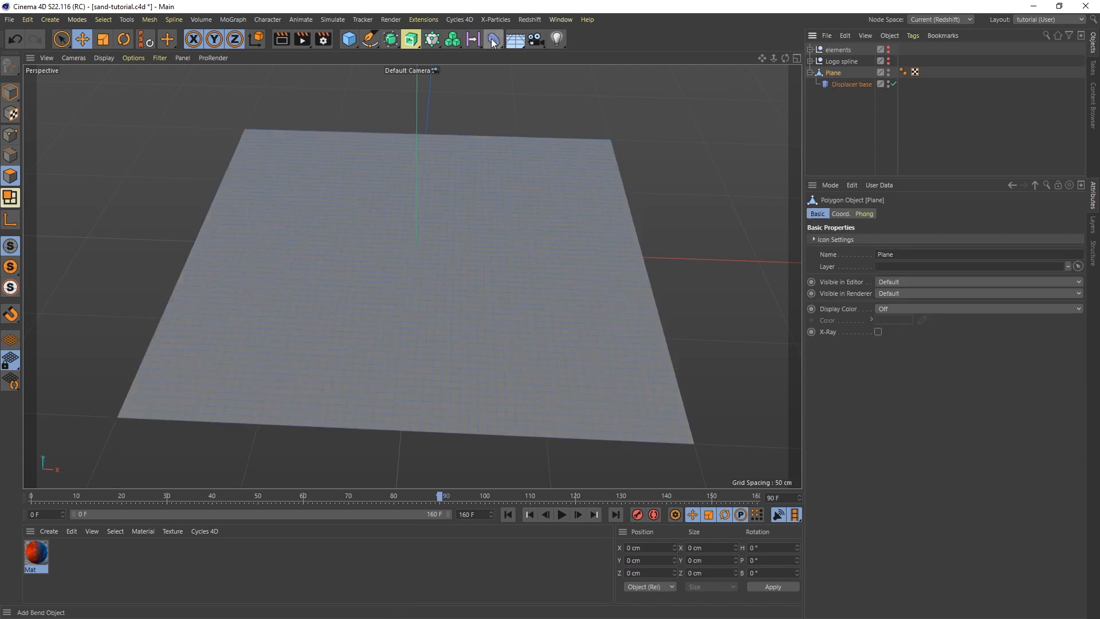
pyautogui.click(491, 39)
pyautogui.click(537, 181)
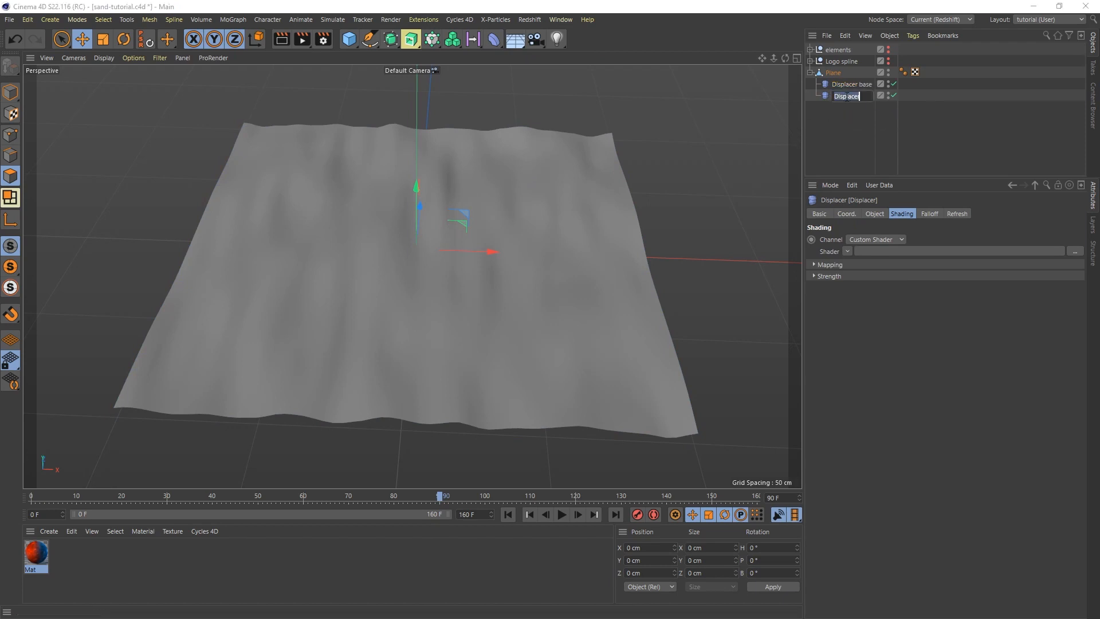
pyautogui.doubleClick(853, 95)
pyautogui.write('logo')
pyautogui.press('Return')
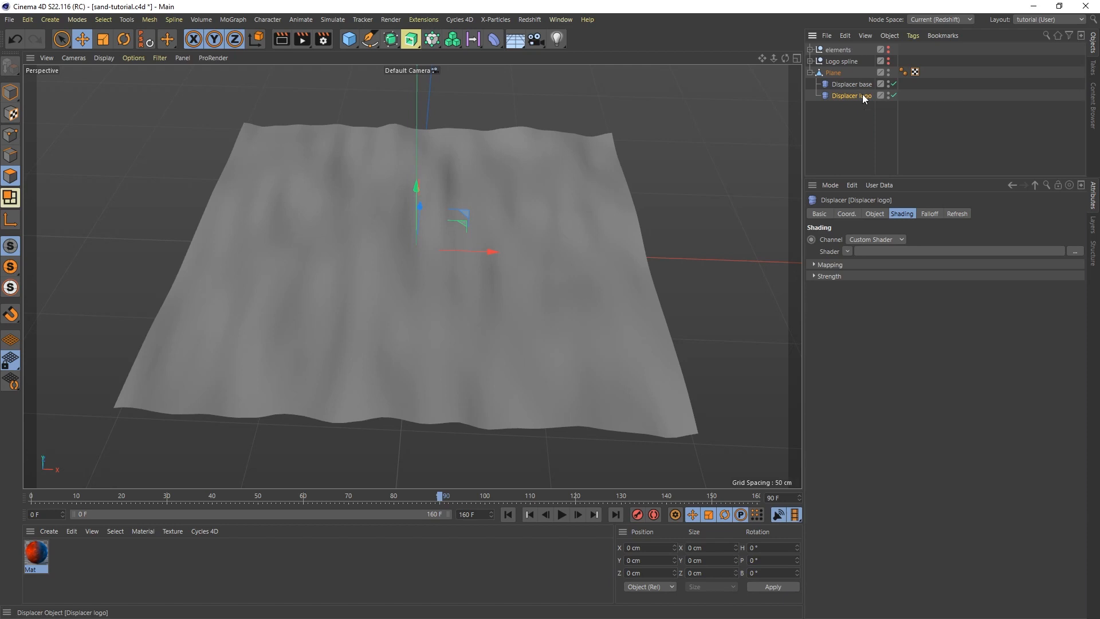
# Set the logo displacer's height to 5 cm and its type to Intensity.
pyautogui.click(875, 214)
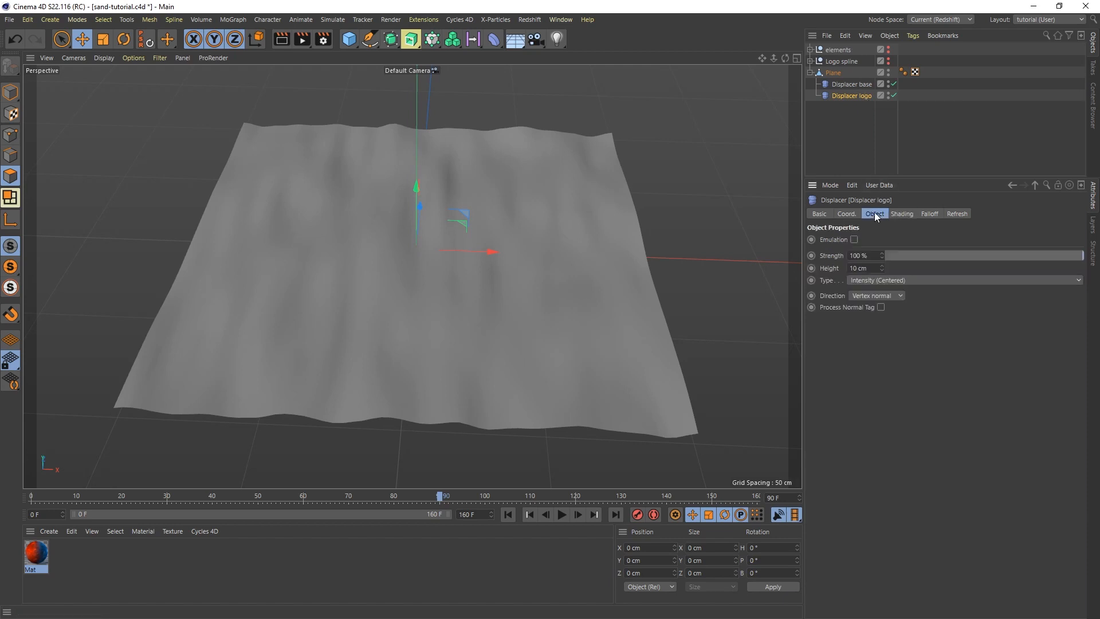
pyautogui.click(867, 268)
pyautogui.click(858, 277)
pyautogui.click(866, 293)
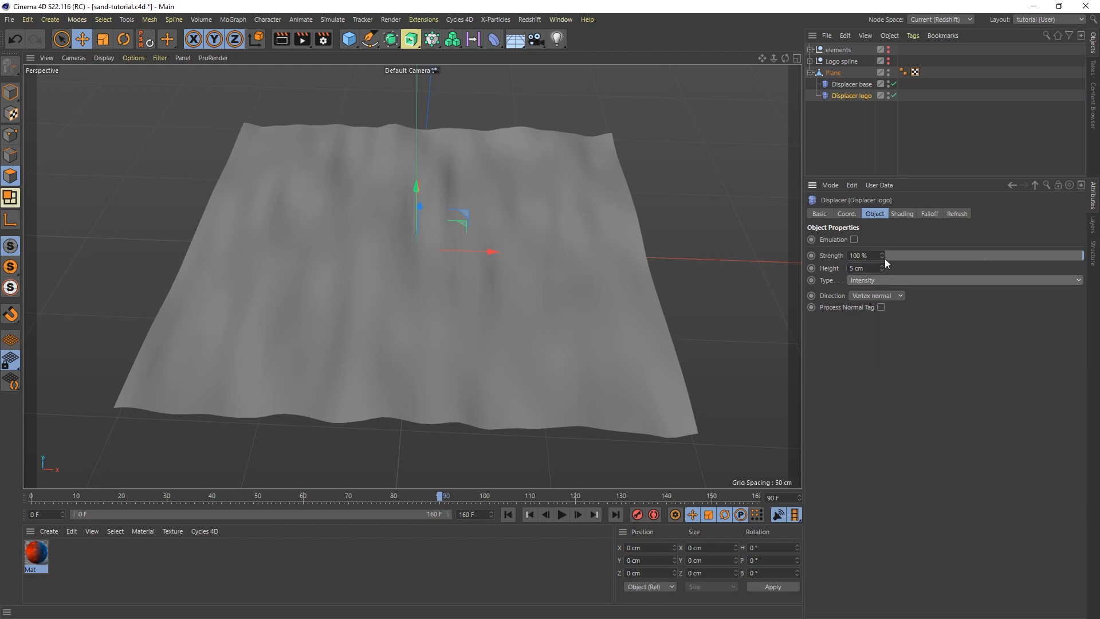
# Assign a Color shader to the logo displacer, keeping the Custom Shader channel.
pyautogui.click(901, 215)
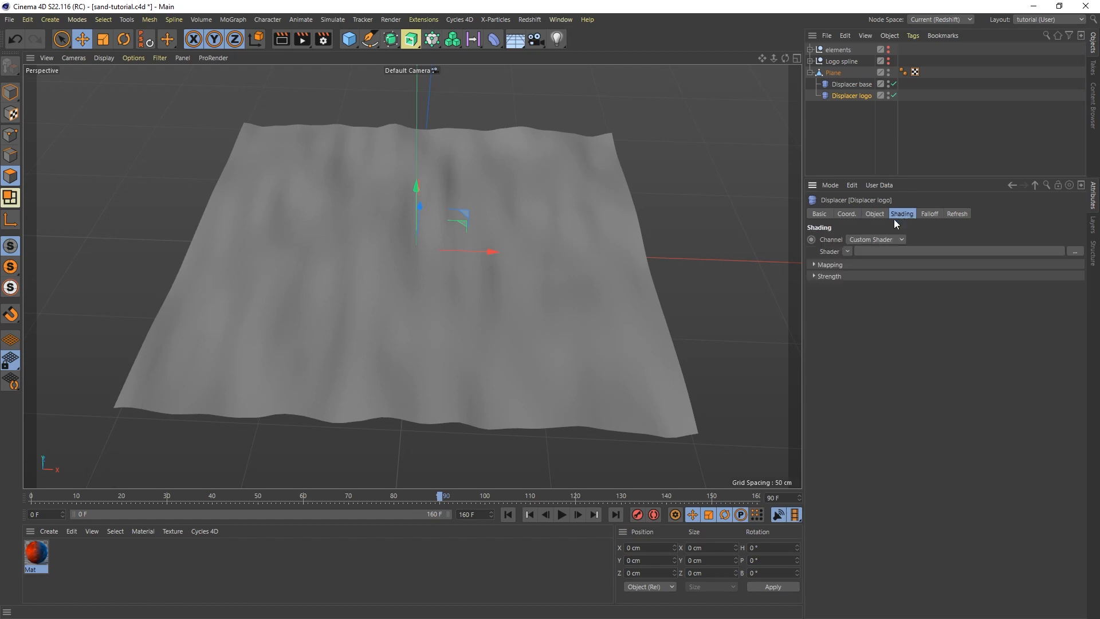
pyautogui.click(846, 252)
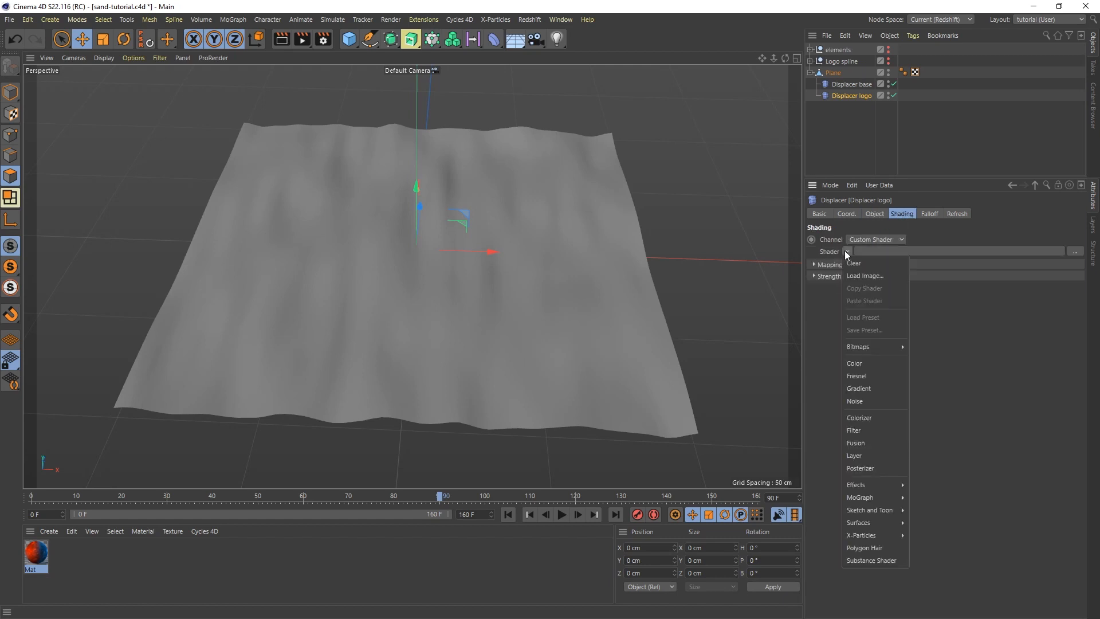
pyautogui.click(864, 363)
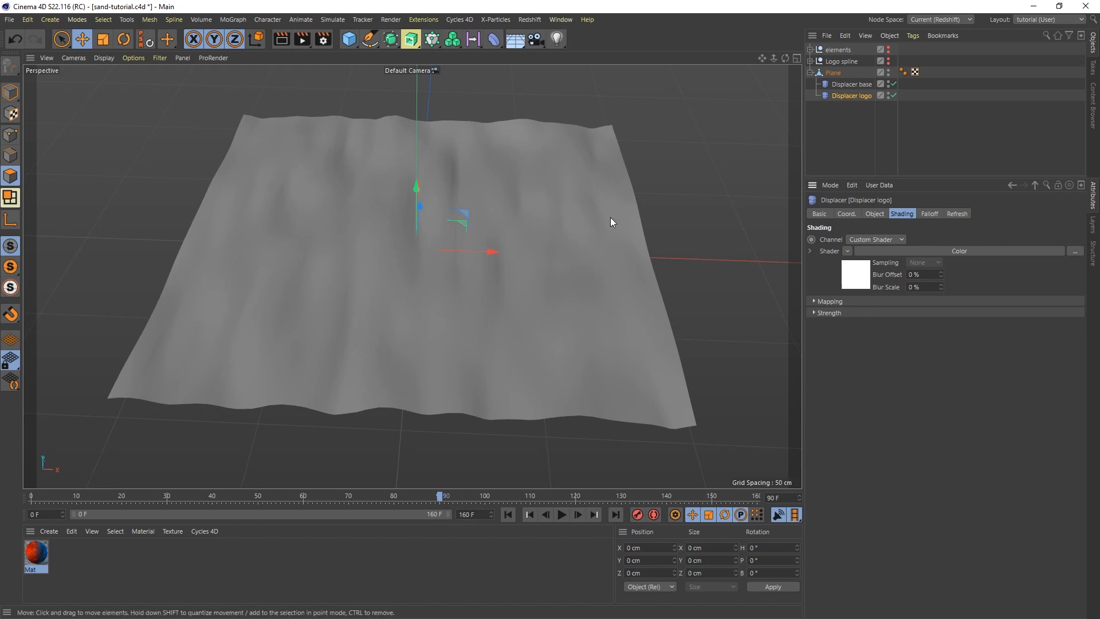
pyautogui.click(874, 214)
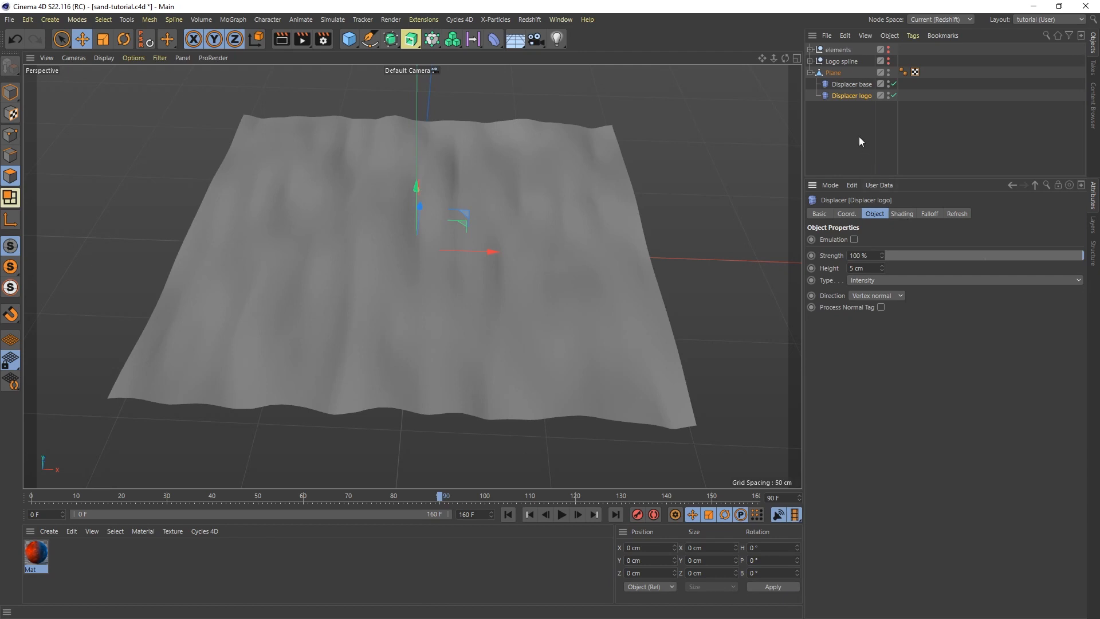
# Expand the Logo spline group and create a vertex map on the Plane with a vertex weight of 0%.
pyautogui.click(810, 61)
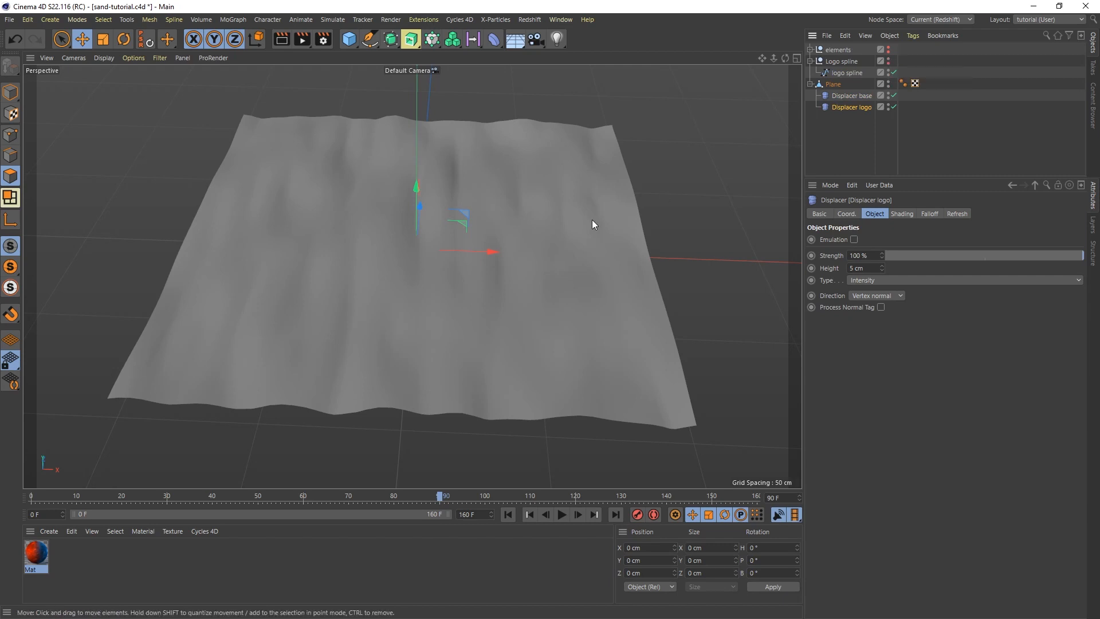
pyautogui.moveTo(441, 307)
pyautogui.keyDown('alt'); pyautogui.mouseDown()
pyautogui.moveTo(440, 170)
pyautogui.moveTo(439, 310)
pyautogui.mouseUp(); pyautogui.keyUp('alt')
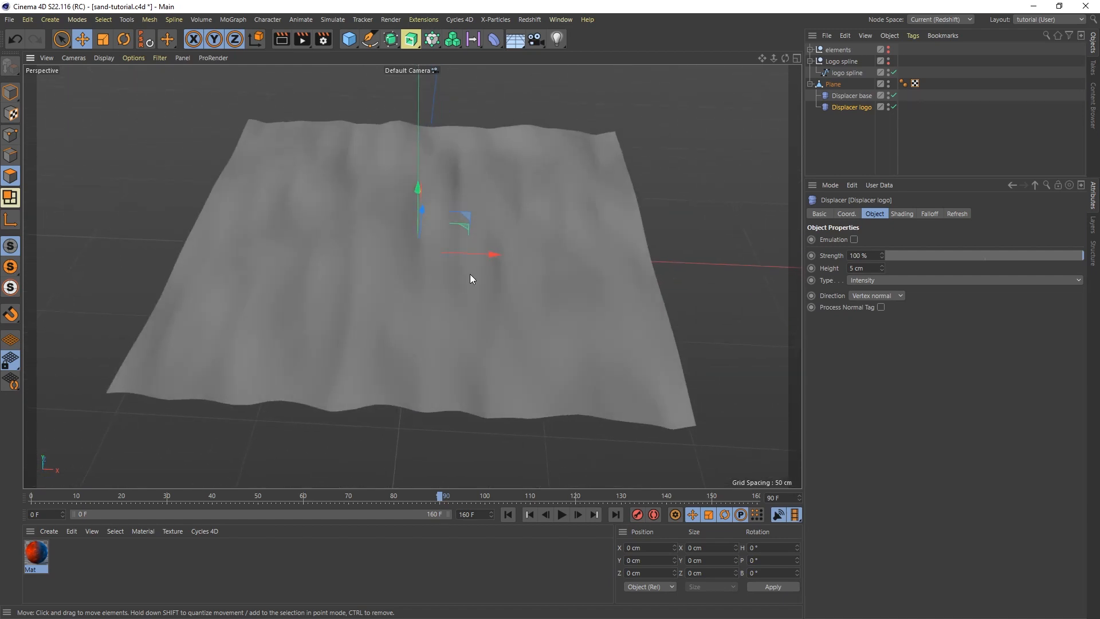
pyautogui.click(833, 84)
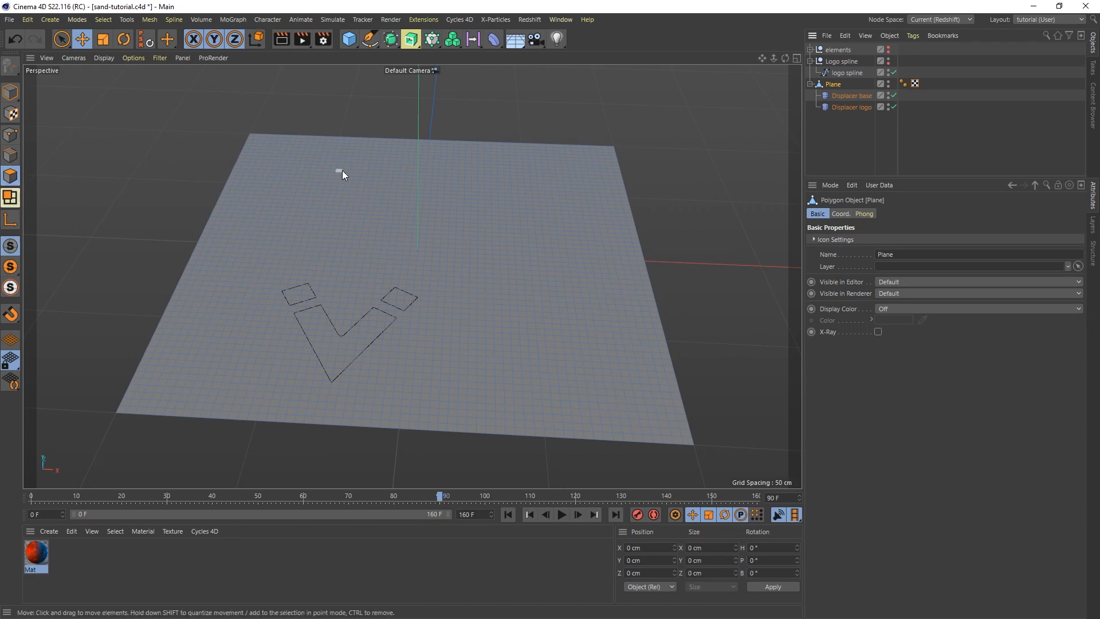
pyautogui.click(104, 20)
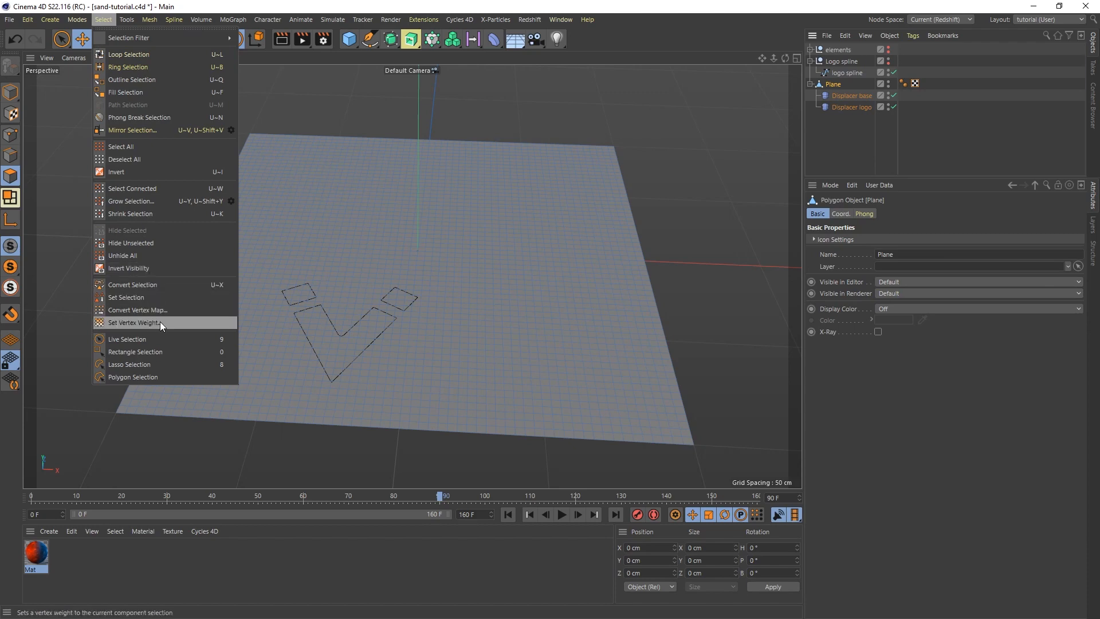
pyautogui.click(133, 323)
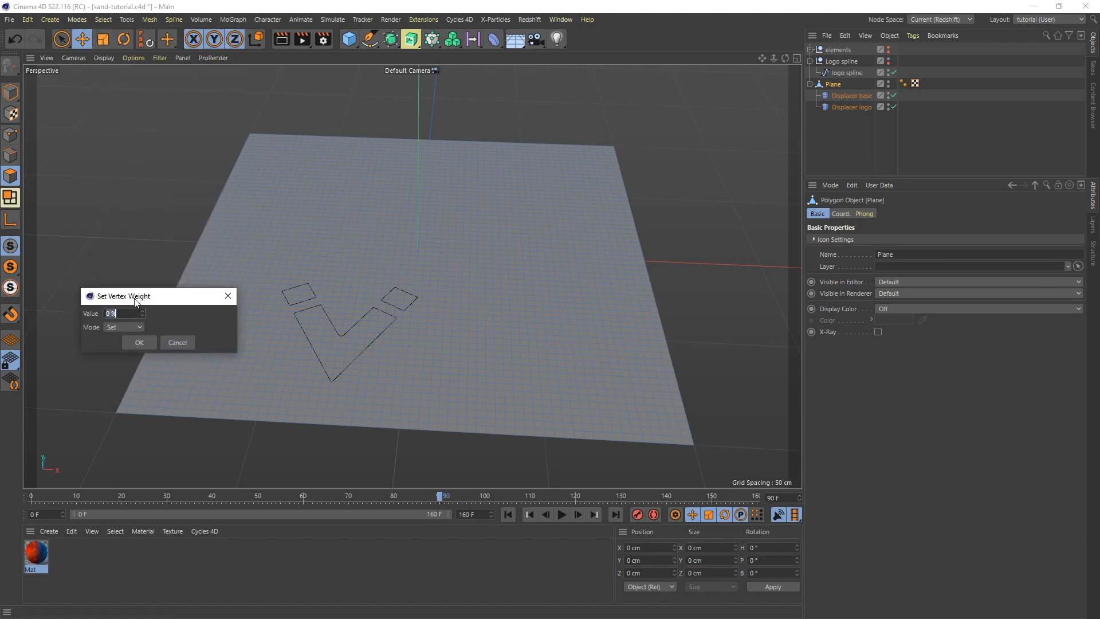
pyautogui.click(140, 342)
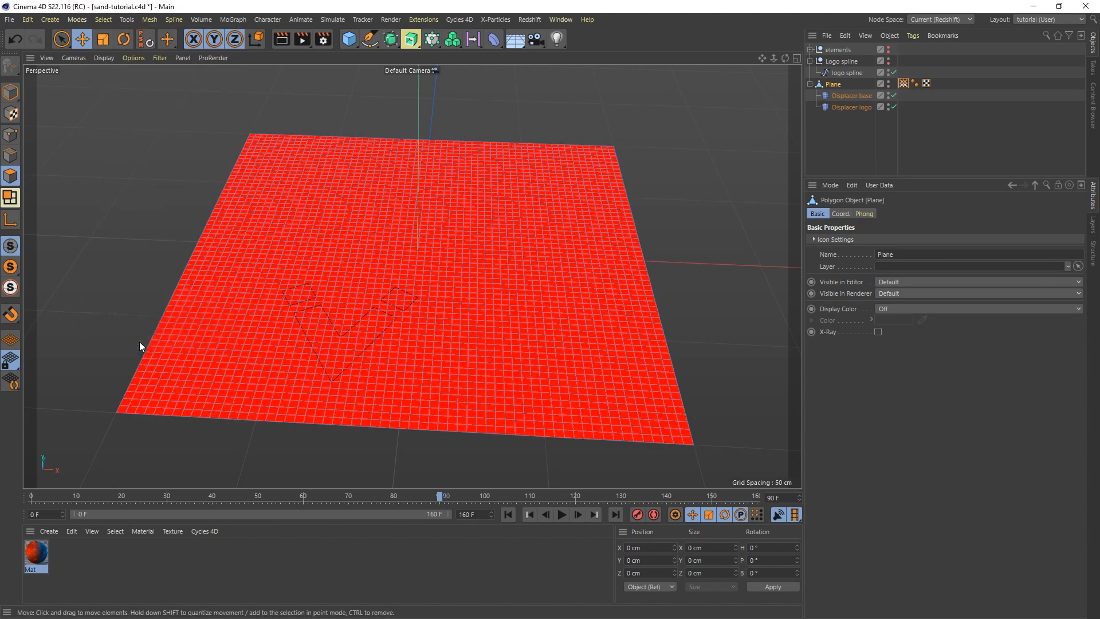
# Rename the Plane's vertex map tag as "VM Logo".
pyautogui.click(902, 83)
pyautogui.moveTo(896, 246); pyautogui.dragTo(814, 246)
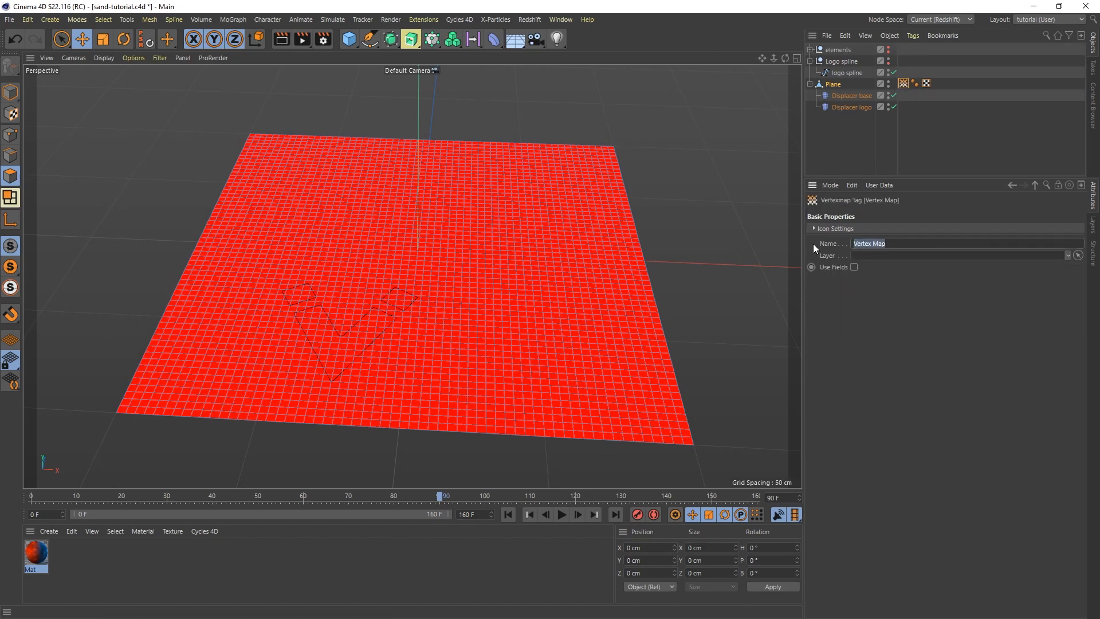
pyautogui.write('VM Logo')
pyautogui.press('Return')
# Enable fields on the VM Logo vertex map and replace its Freeze layer with the logo spline.
pyautogui.click(854, 267)
pyautogui.click(855, 277)
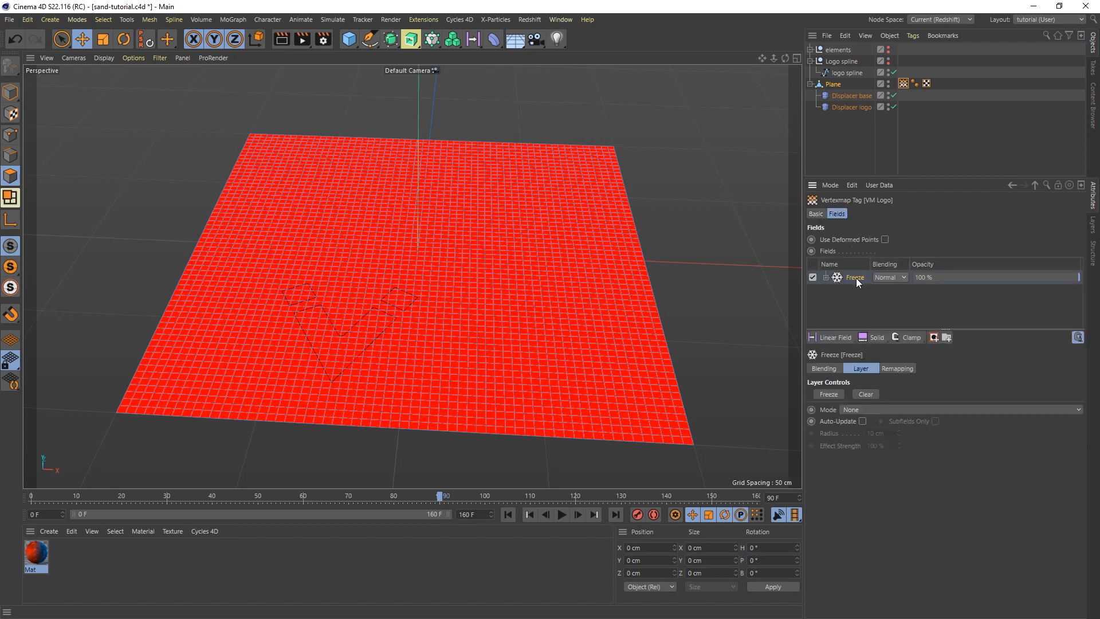
pyautogui.press('Delete')
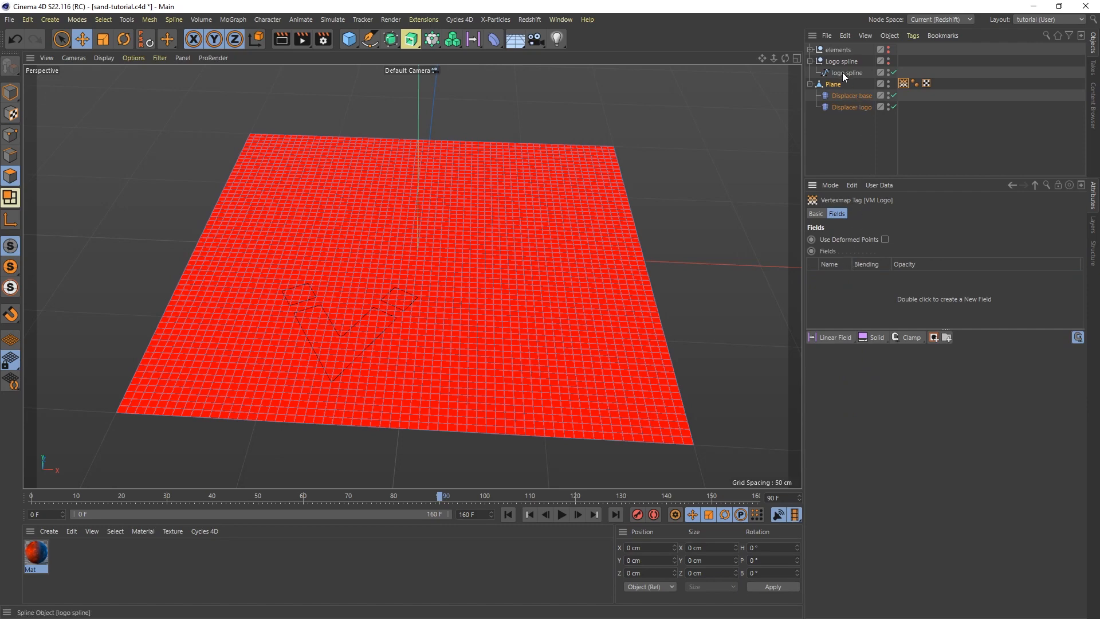
pyautogui.moveTo(842, 72); pyautogui.dragTo(848, 291)
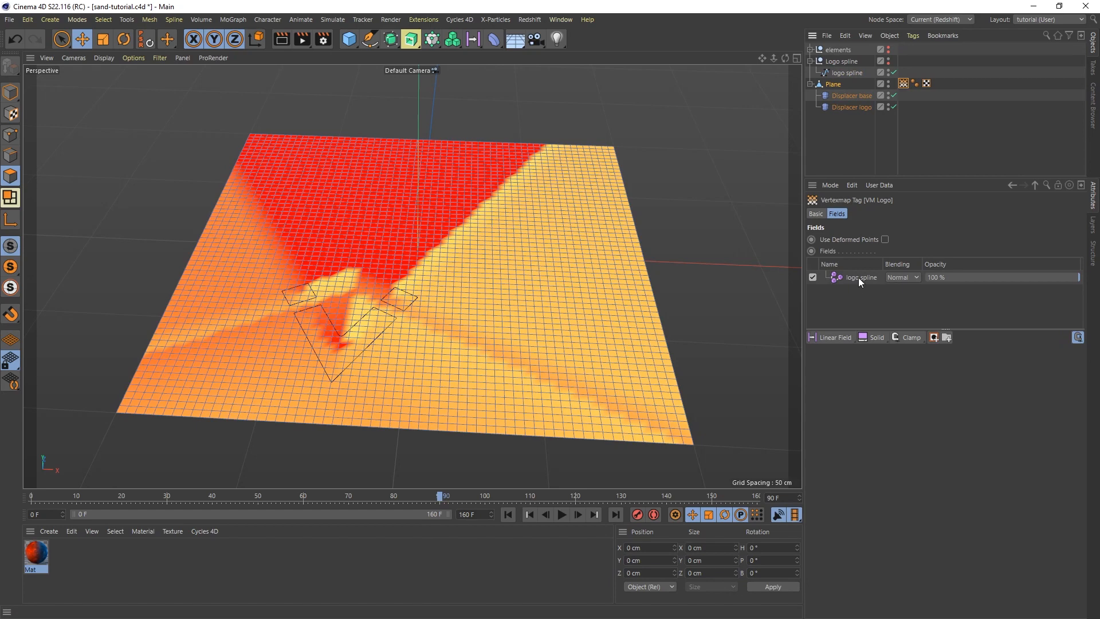
# Set the logo spline field's shape to Mask, its projection to Along Y and its distance to 2 cm.
pyautogui.click(858, 277)
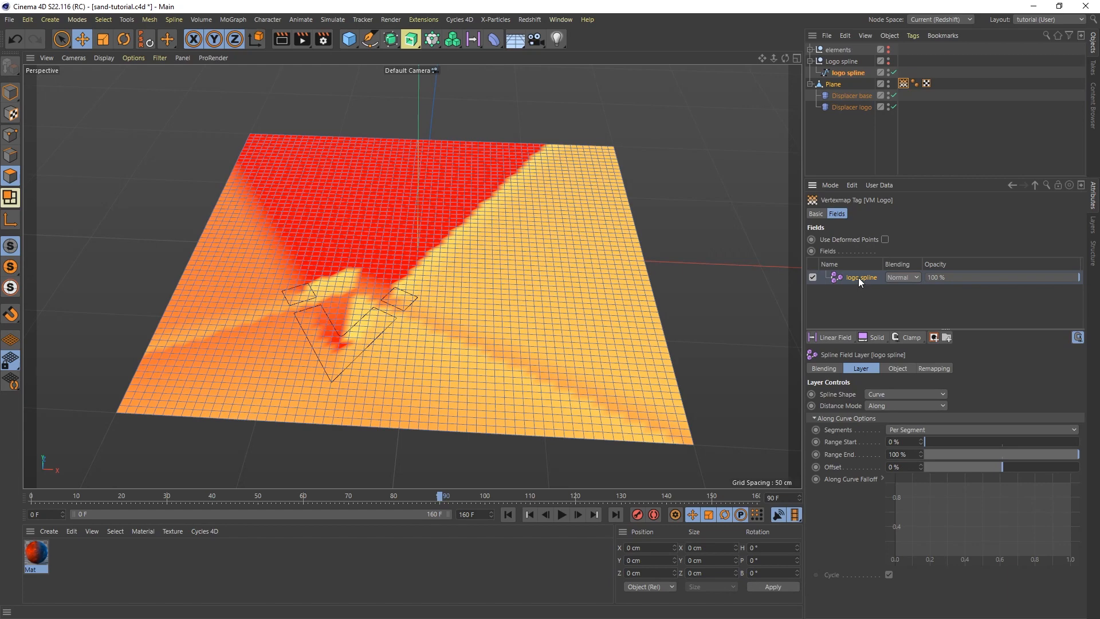
pyautogui.click(923, 392)
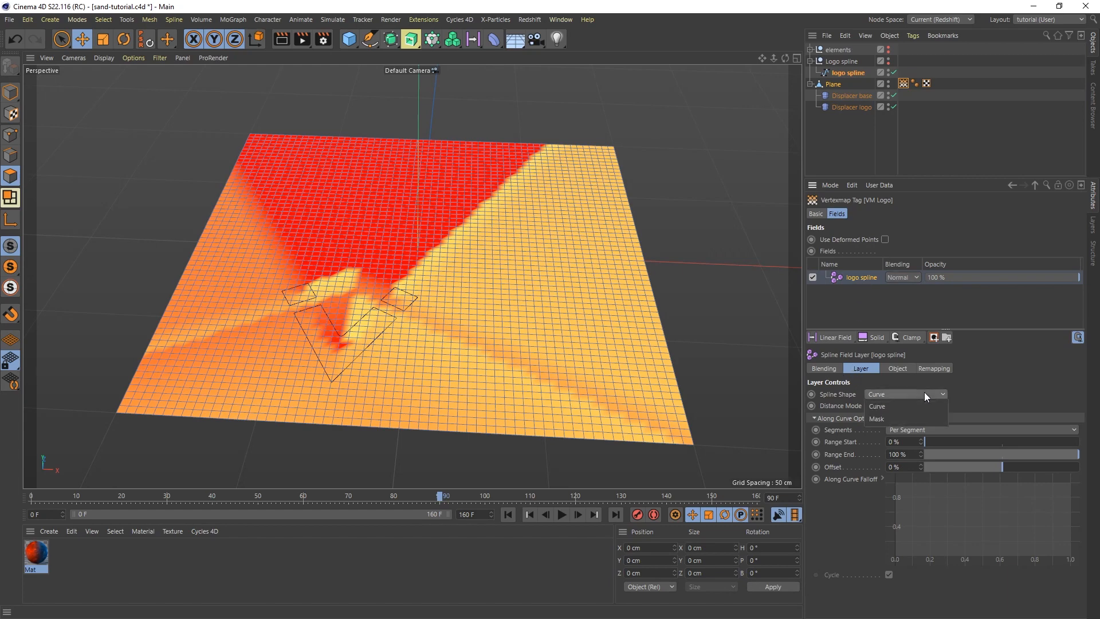
pyautogui.click(893, 419)
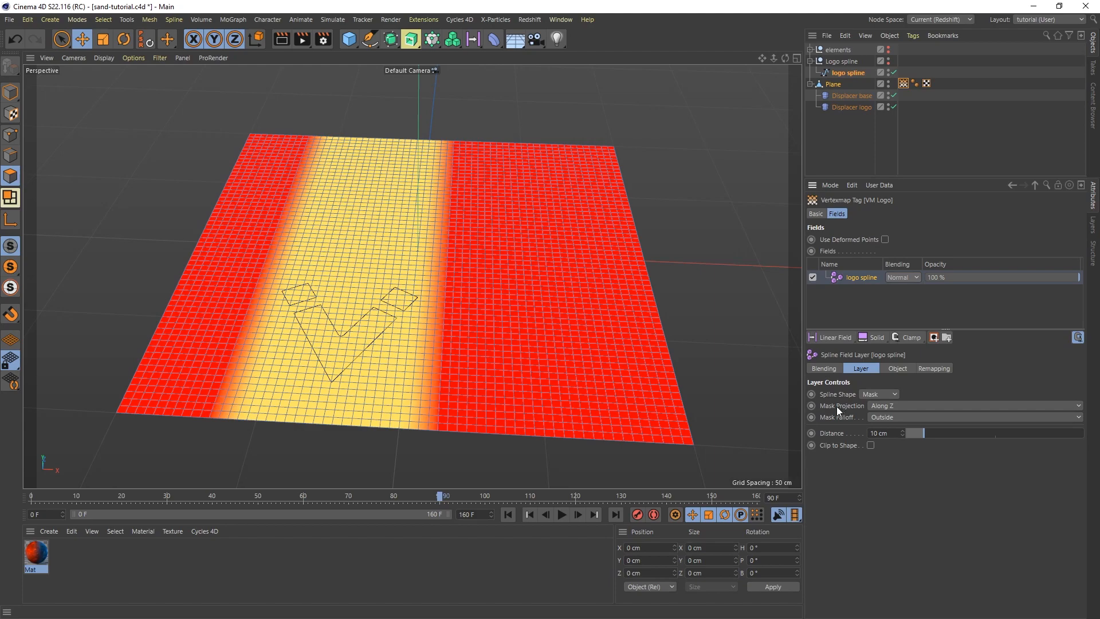
pyautogui.click(896, 404)
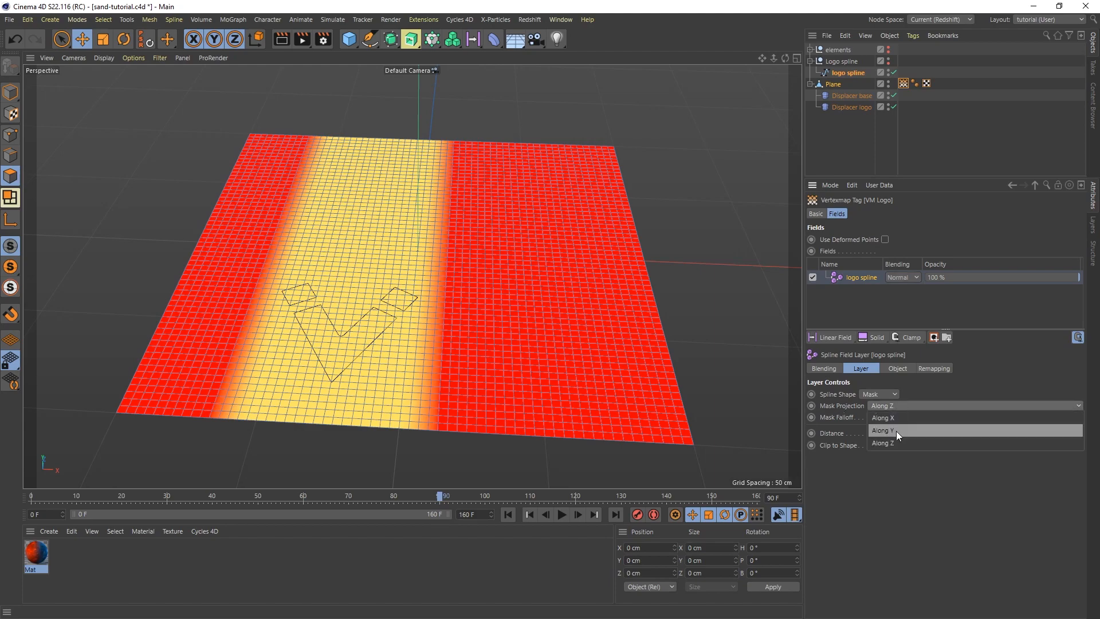
pyautogui.click(896, 431)
pyautogui.moveTo(331, 317)
pyautogui.keyDown('alt'); pyautogui.mouseDown()
pyautogui.moveTo(337, 284)
pyautogui.moveTo(338, 318)
pyautogui.mouseUp(); pyautogui.keyUp('alt')
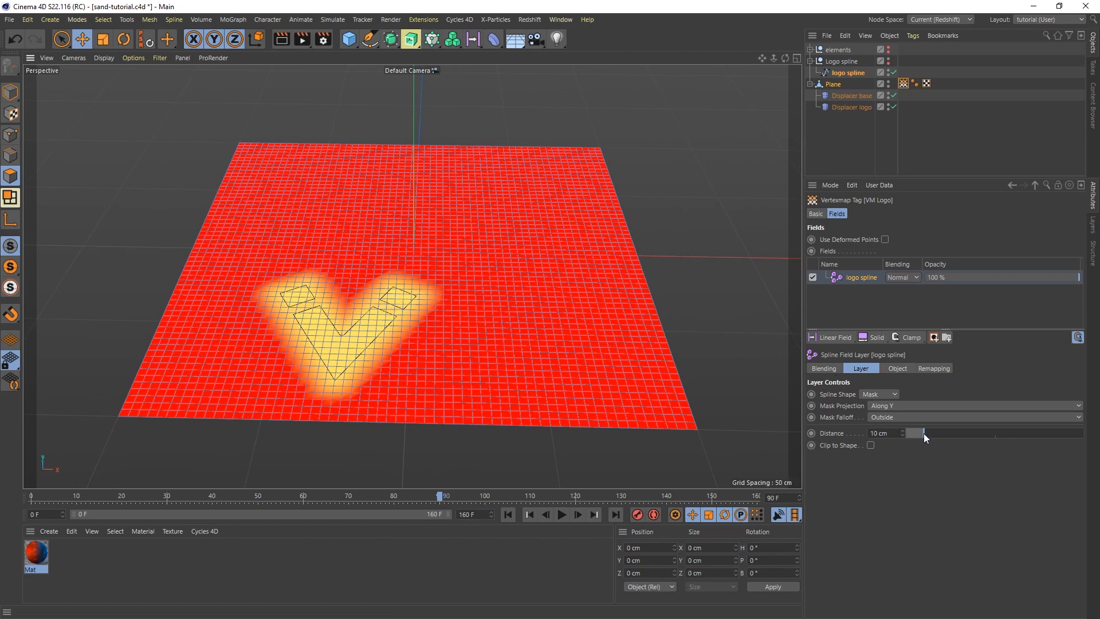
pyautogui.moveTo(923, 433); pyautogui.dragTo(910, 435)
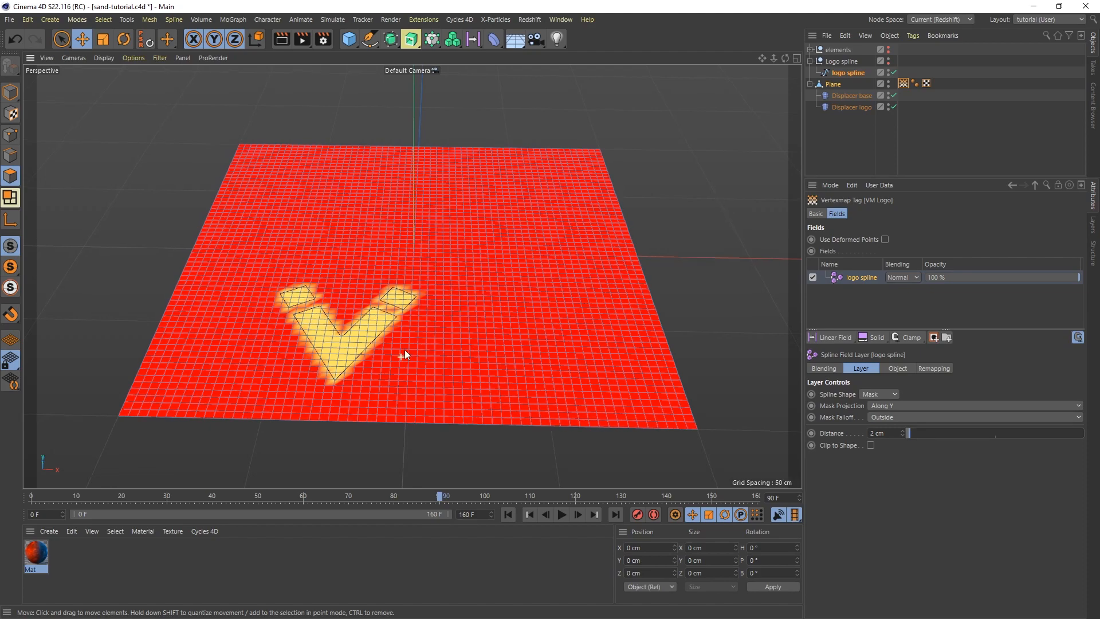
pyautogui.moveTo(405, 349)
pyautogui.keyDown('alt'); pyautogui.mouseDown()
pyautogui.moveTo(415, 267)
pyautogui.moveTo(395, 357)
pyautogui.mouseUp(); pyautogui.keyUp('alt')
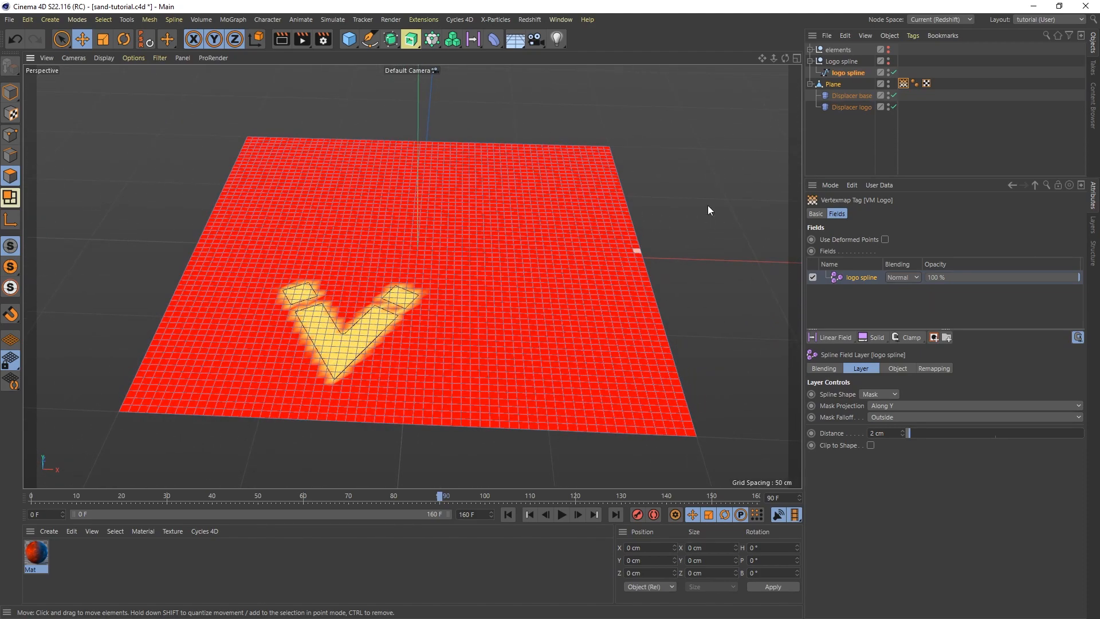
# Restrict the logo displacer's falloff with the VM Logo vertex map.
pyautogui.click(847, 107)
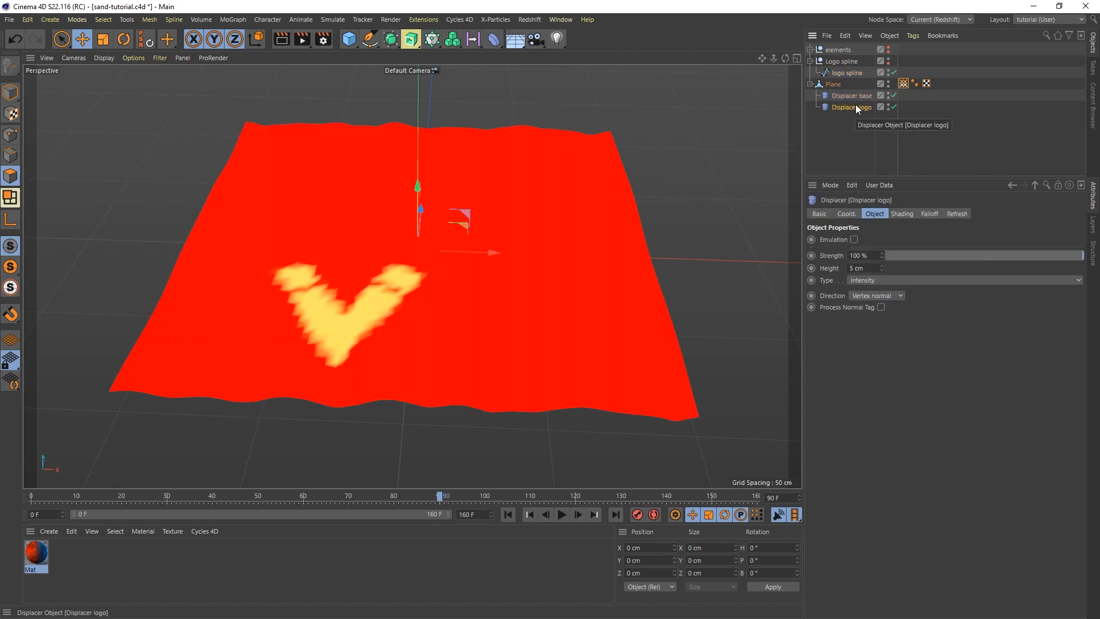
pyautogui.click(928, 214)
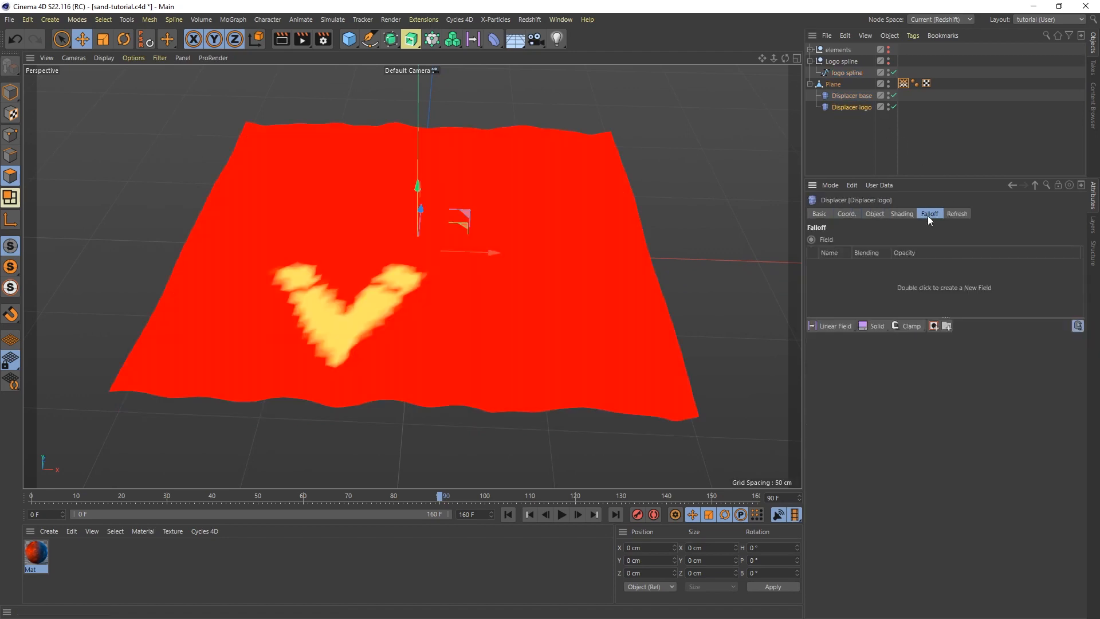
pyautogui.moveTo(847, 72); pyautogui.dragTo(838, 278)
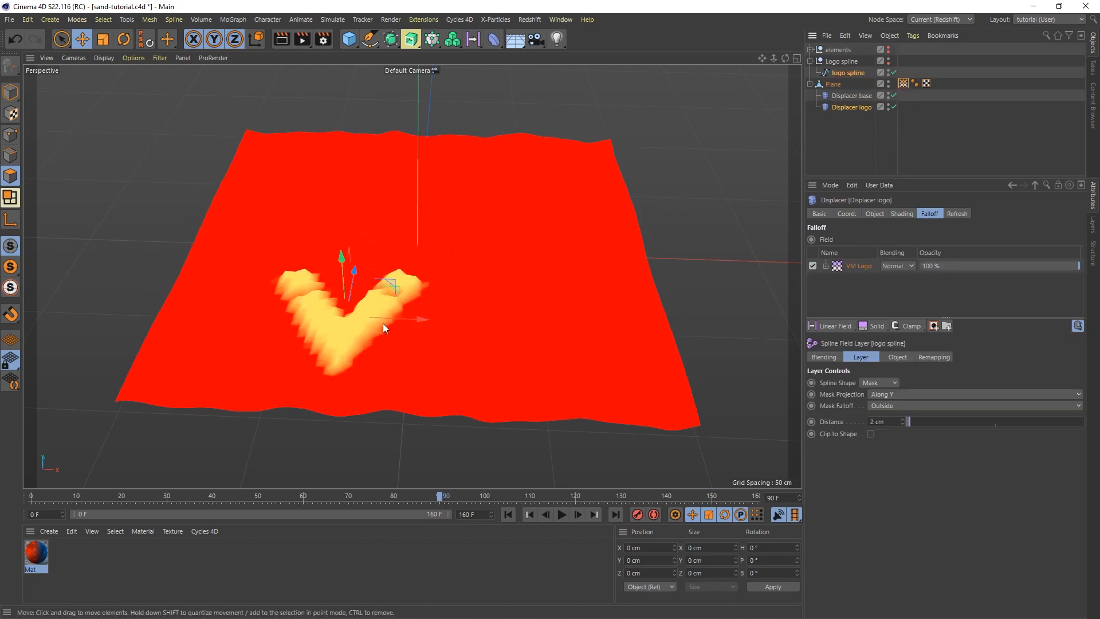
pyautogui.keyDown('alt'); pyautogui.moveTo(382, 323); pyautogui.dragTo(372, 353); pyautogui.keyUp('alt')
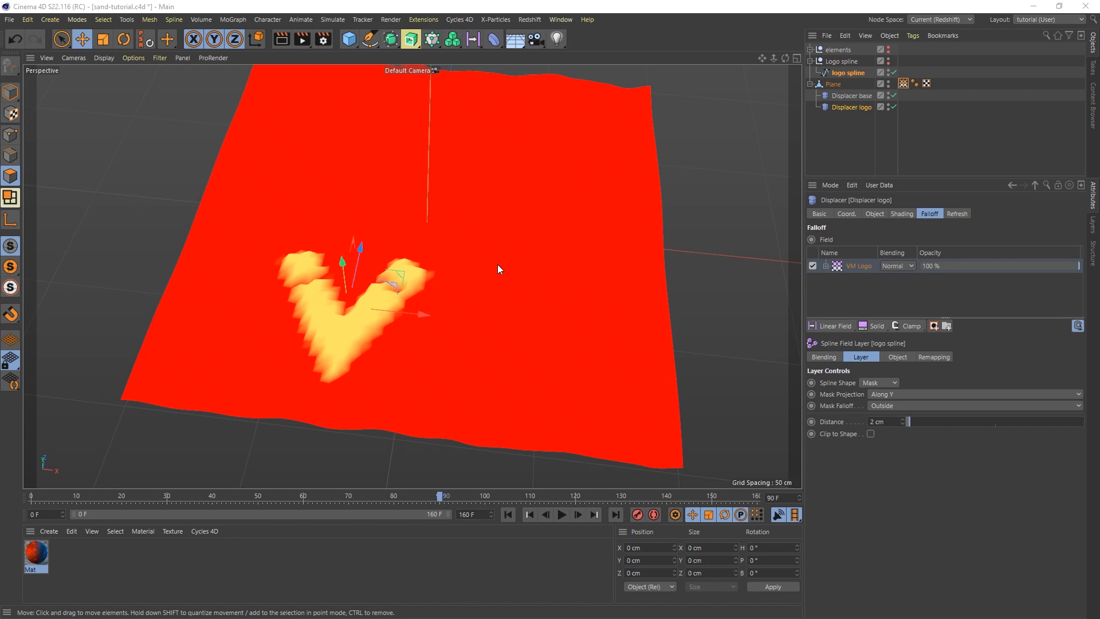
# Add a Spherical Field and a null object, naming the null "fields".
pyautogui.click(474, 39)
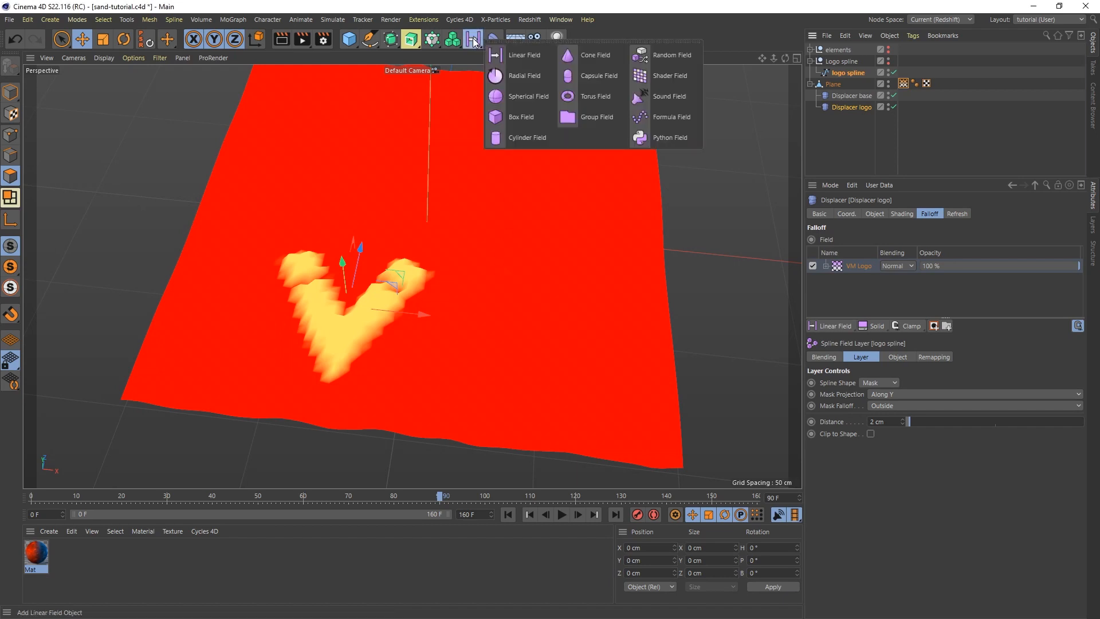
pyautogui.click(517, 96)
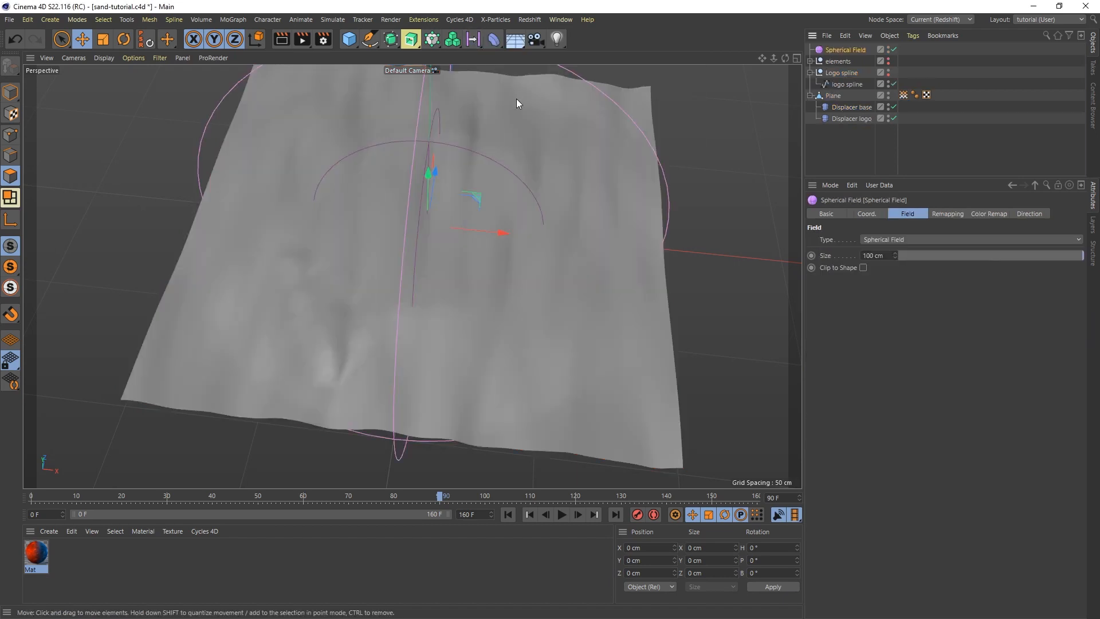
pyautogui.click(350, 39)
pyautogui.click(392, 54)
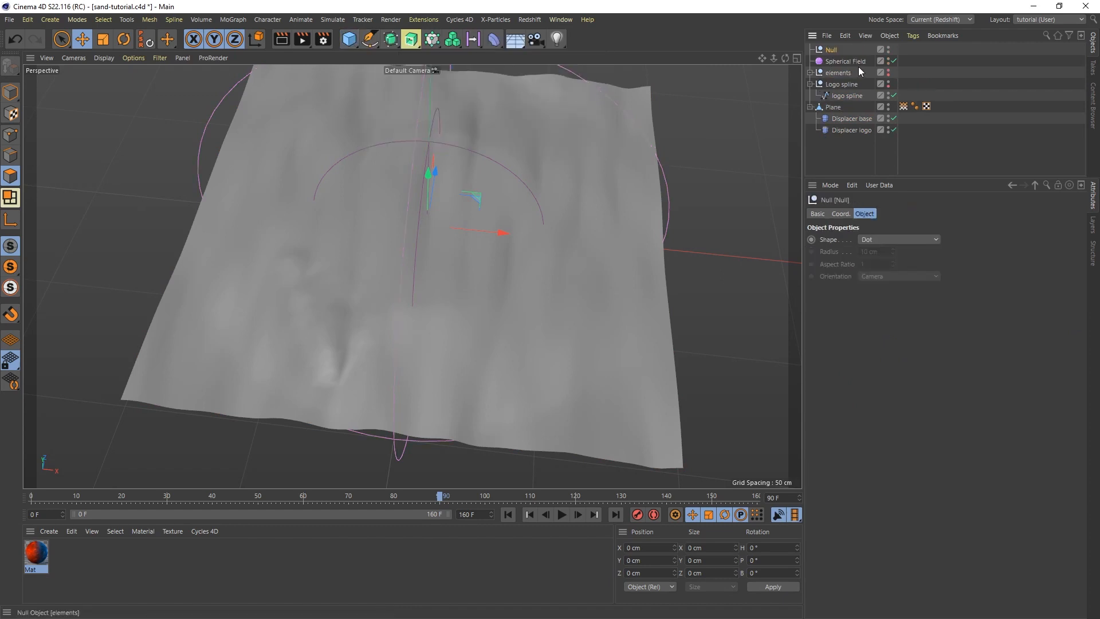
pyautogui.doubleClick(832, 50)
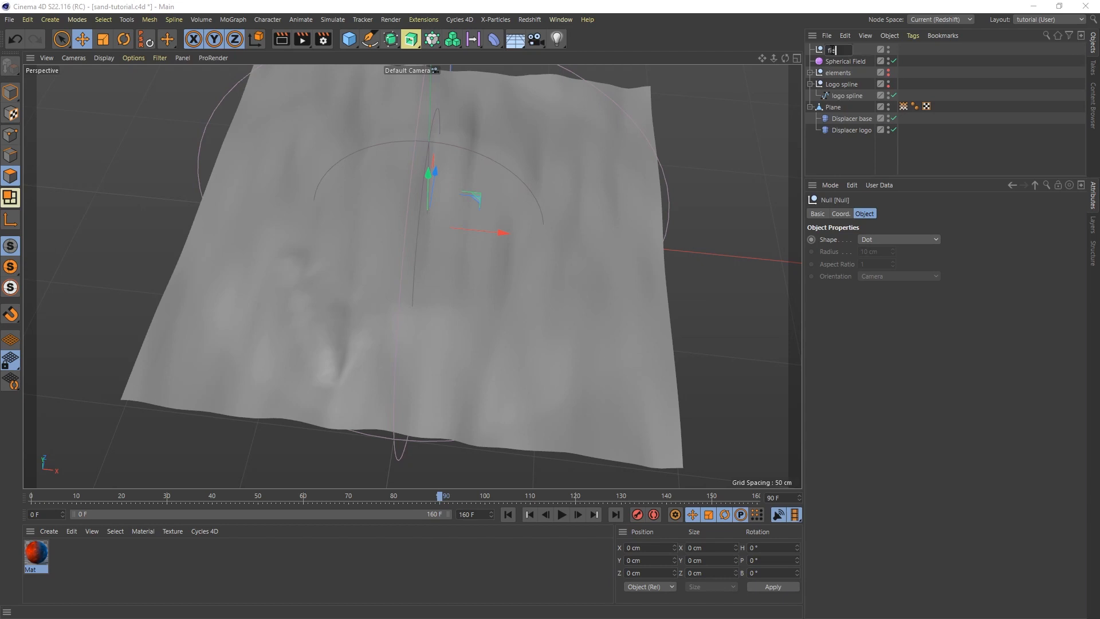
pyautogui.press('Return')
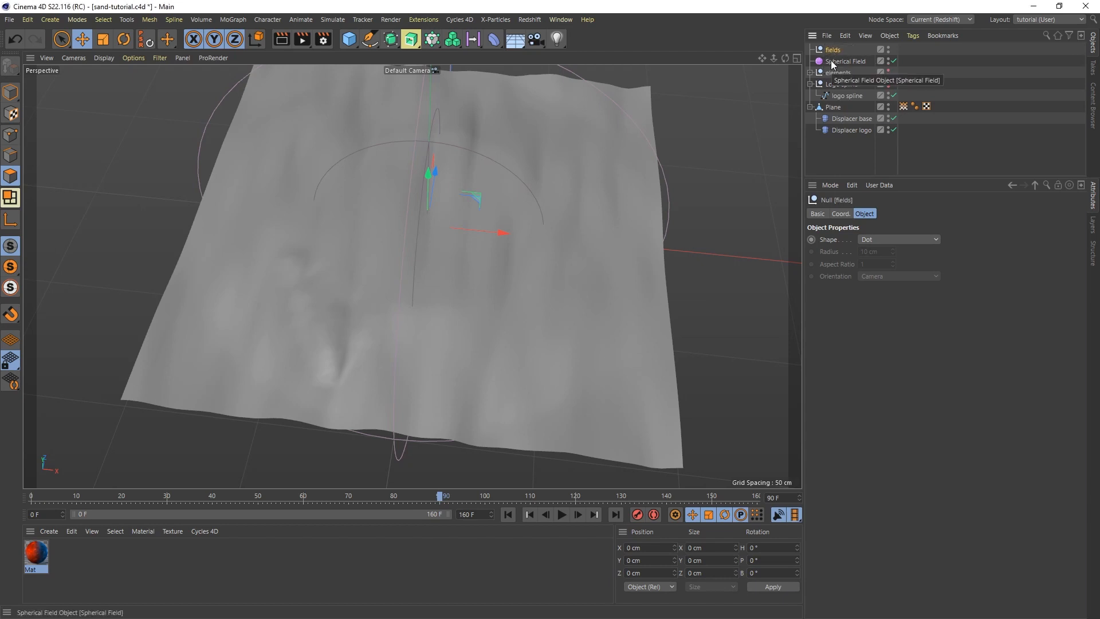
# Nest the Spherical Field under the fields null and remove its layer from the logo displacer's falloff.
pyautogui.click(833, 61)
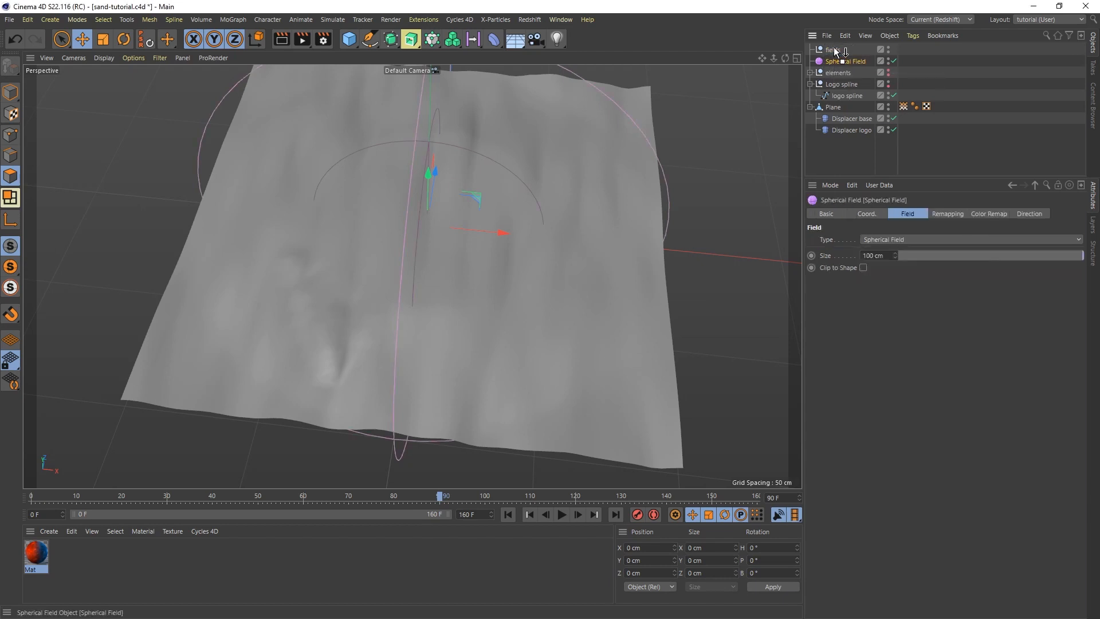
pyautogui.moveTo(835, 50); pyautogui.dragTo(835, 51)
pyautogui.click(847, 129)
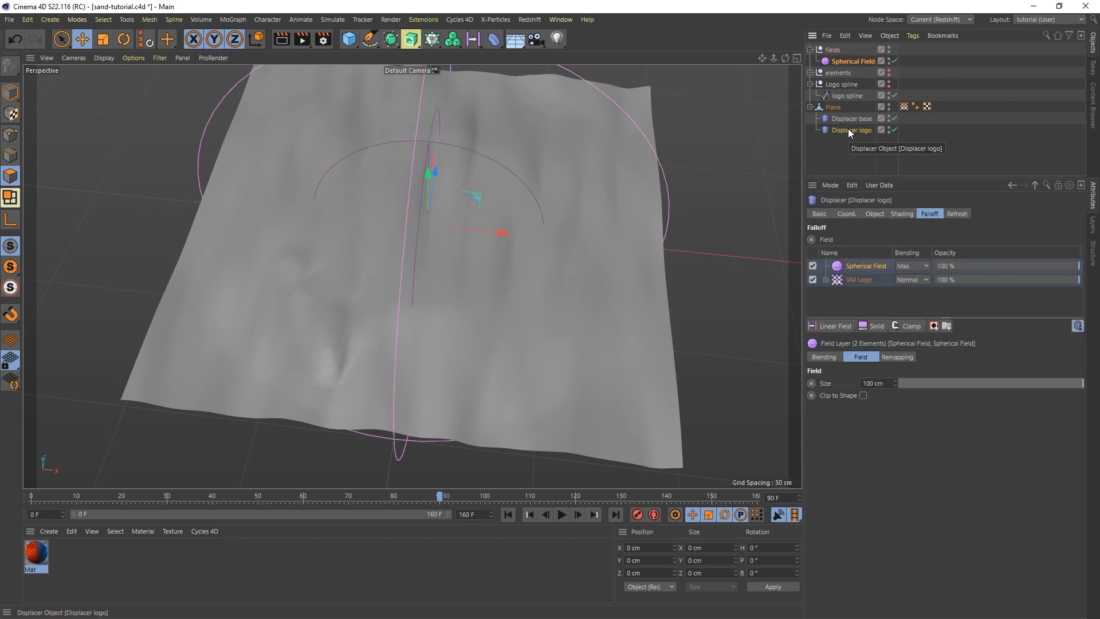
pyautogui.click(865, 266)
pyautogui.press('Delete')
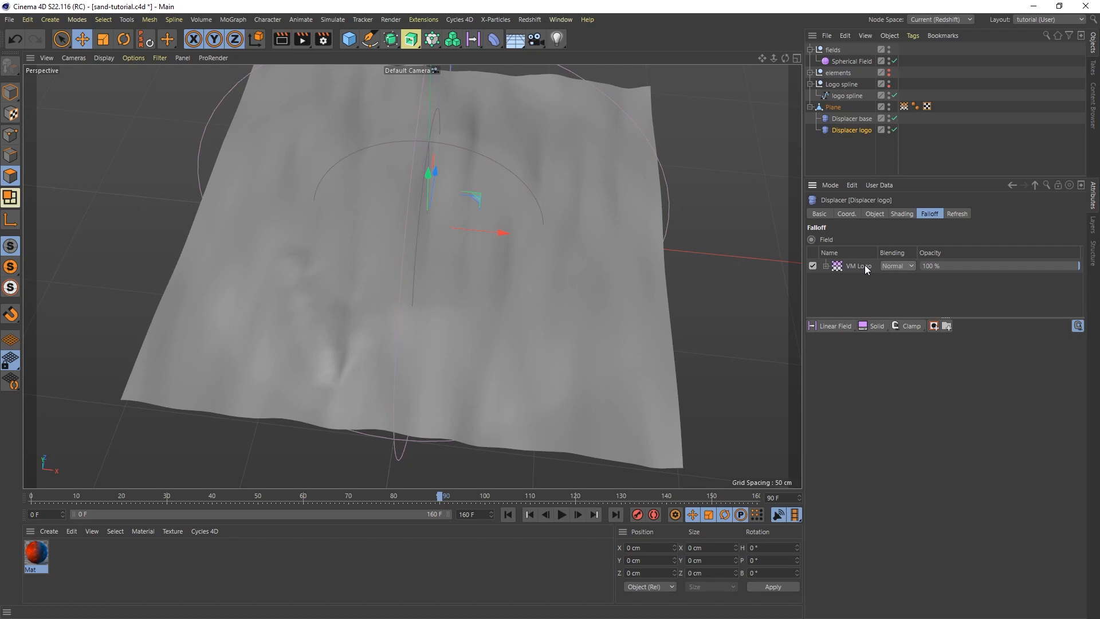
# Display the VM Logo vertex map and set the Spherical Field's size to 75 cm.
pyautogui.click(904, 106)
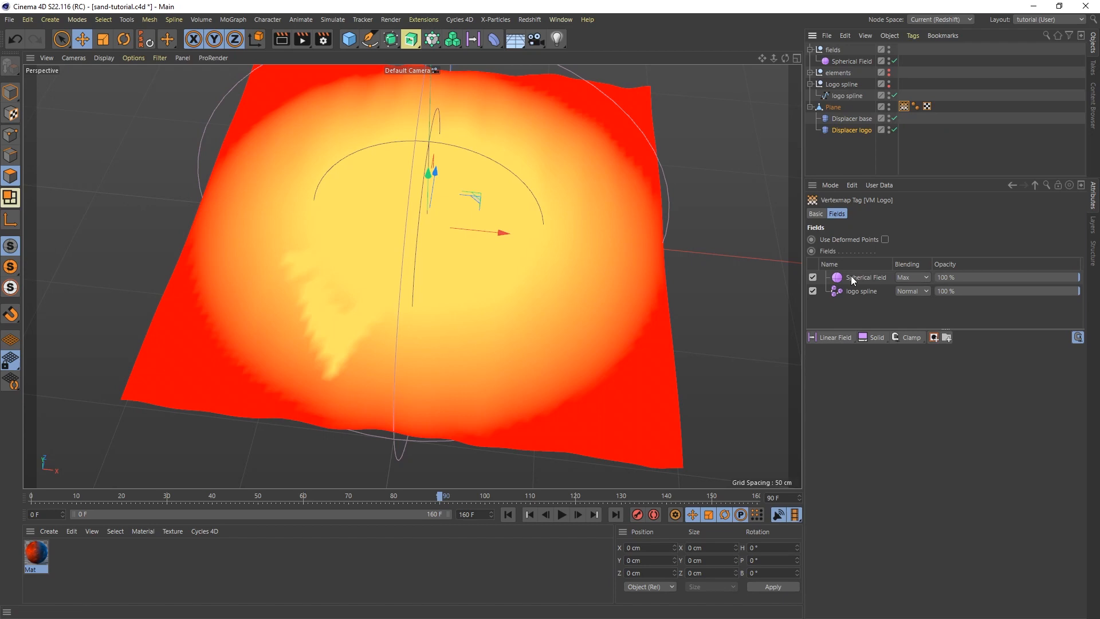
pyautogui.click(859, 61)
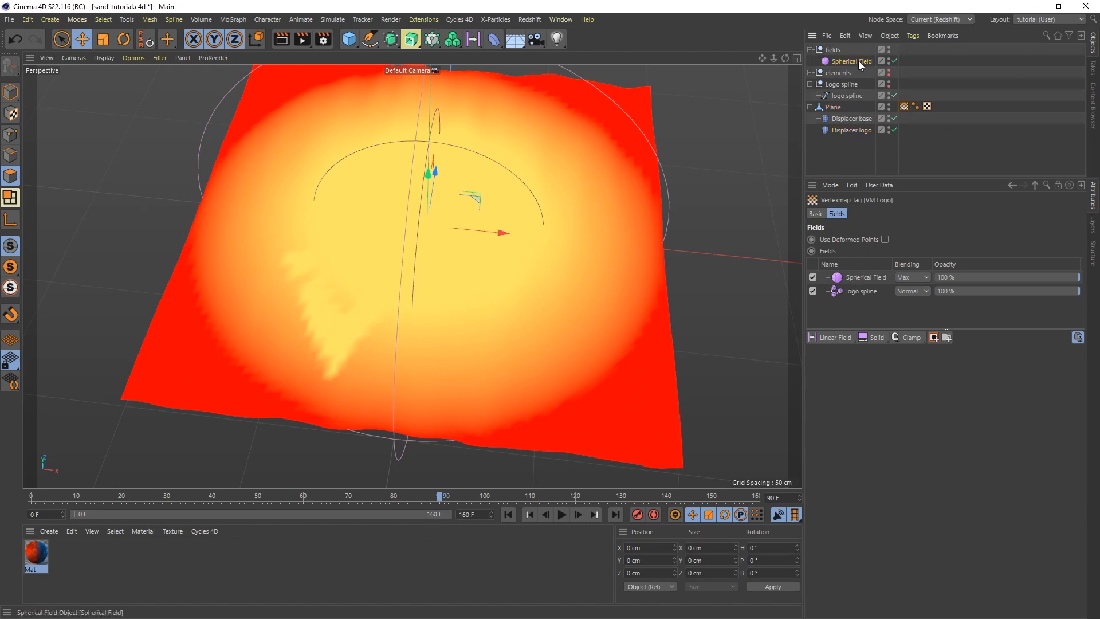
pyautogui.doubleClick(883, 256)
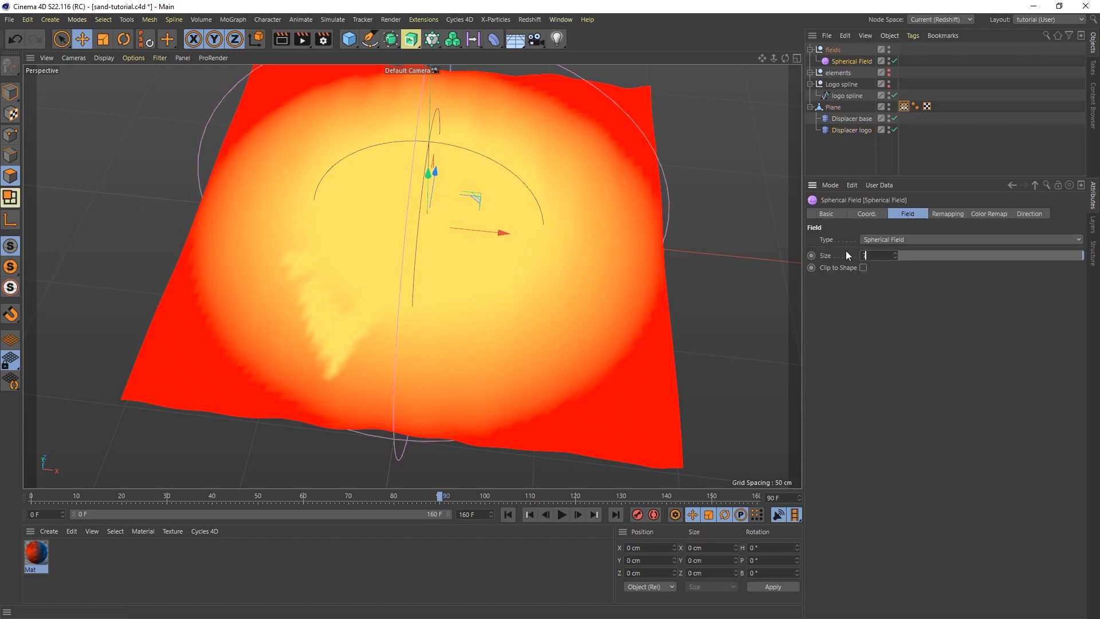
pyautogui.write('75')
pyautogui.press('Return')
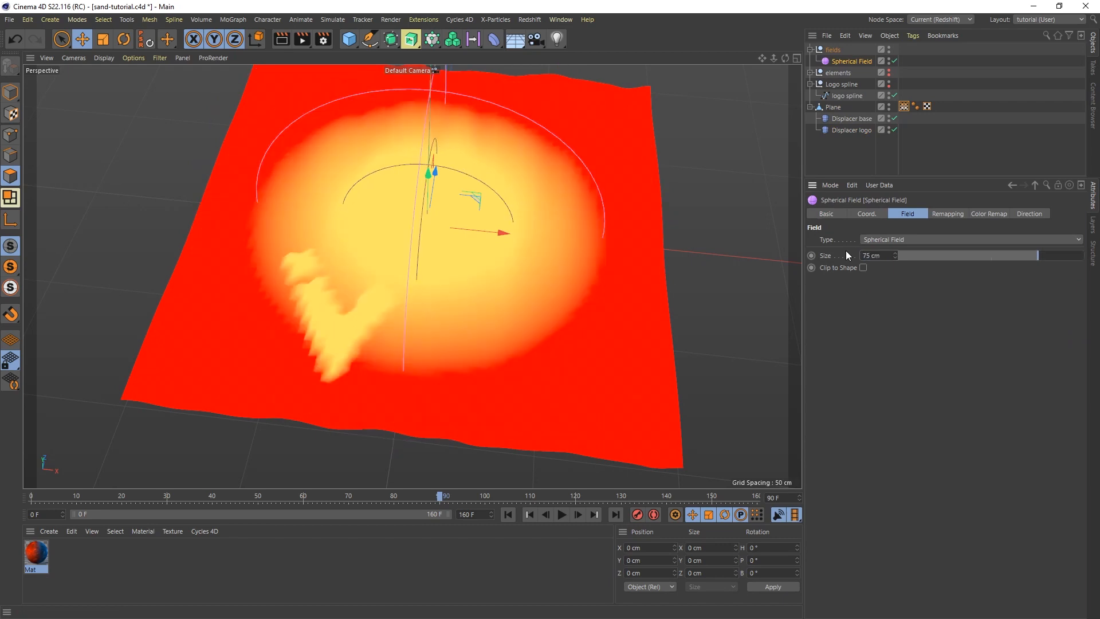
# Set the Spherical Field layer's blending to Clip in the VM Logo vertex map.
pyautogui.click(904, 107)
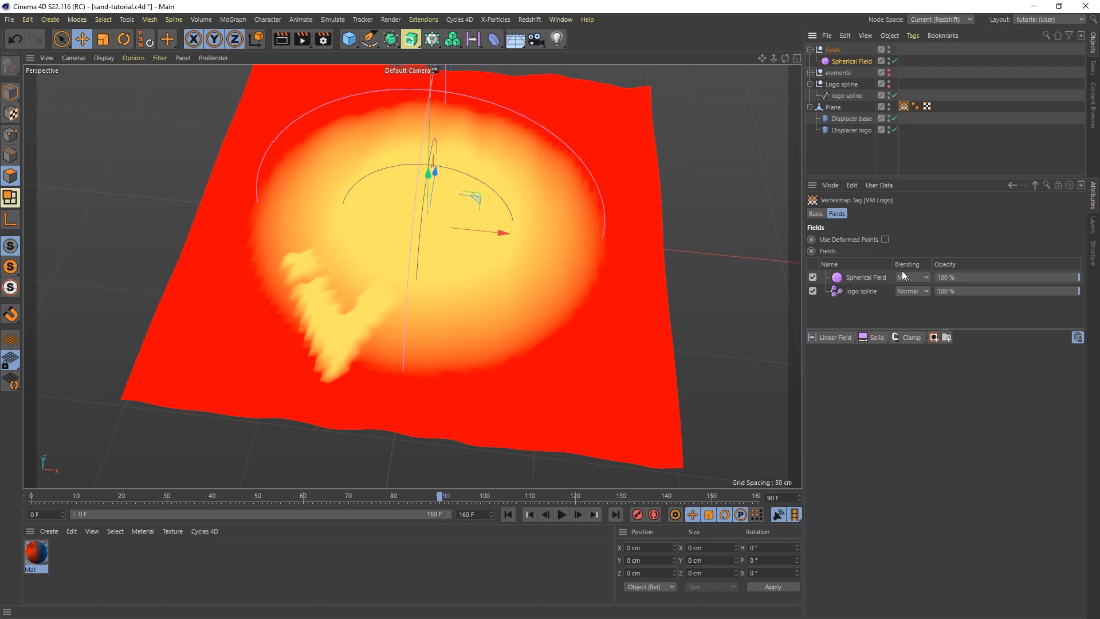
pyautogui.click(914, 279)
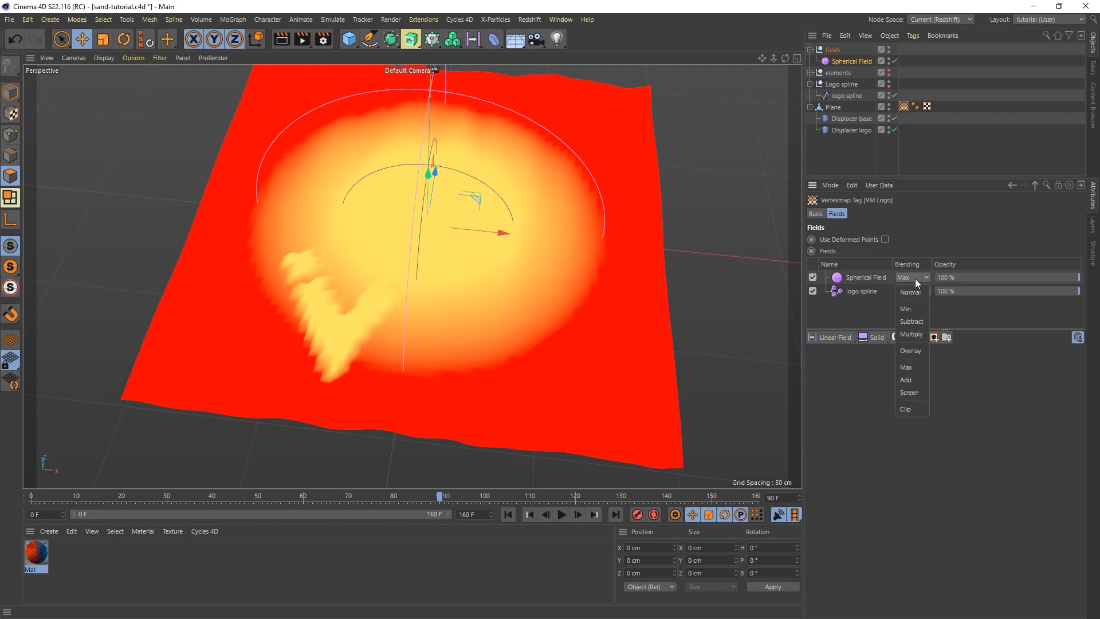
pyautogui.click(907, 409)
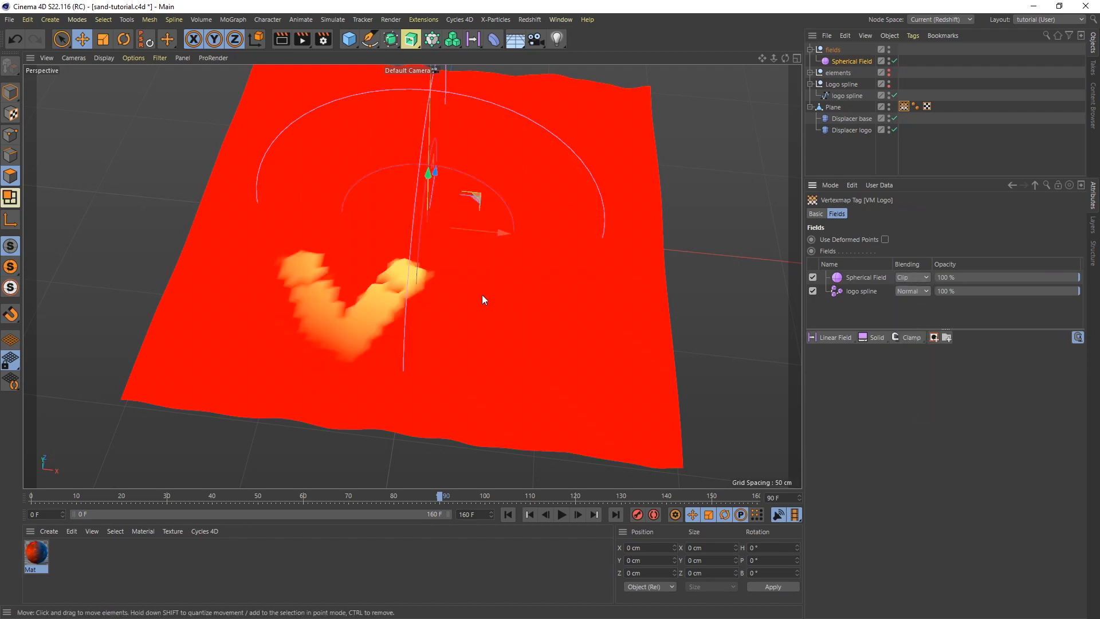
# Move the Spherical Field about 52 cm across the XZ plane so that it covers the logo.
pyautogui.keyDown('alt'); pyautogui.moveTo(483, 294); pyautogui.dragTo(379, 229); pyautogui.keyUp('alt')
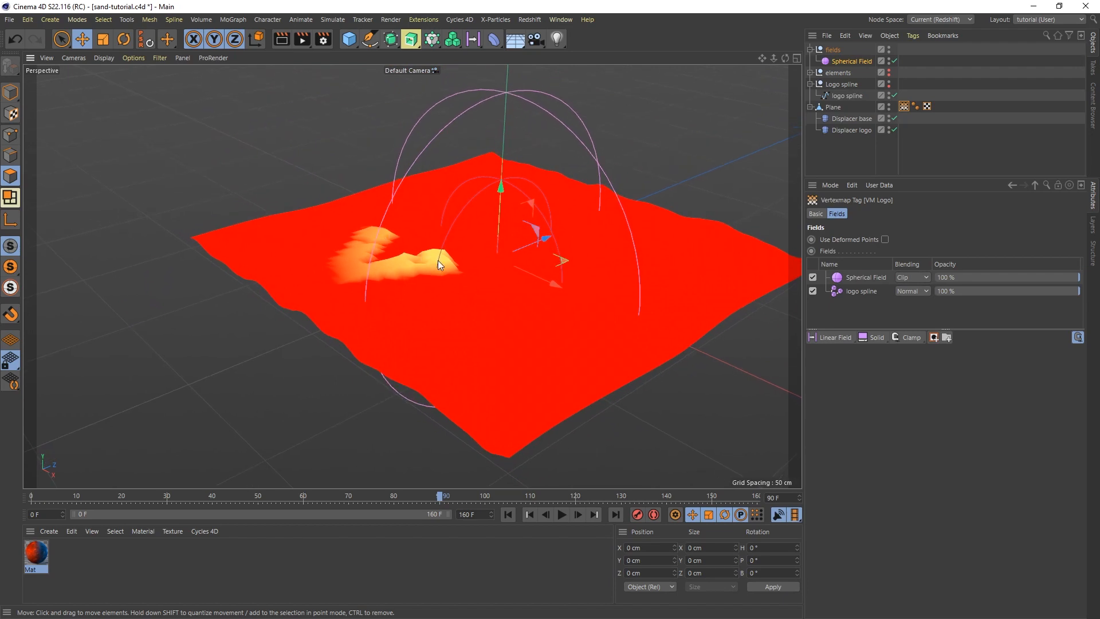
pyautogui.click(851, 61)
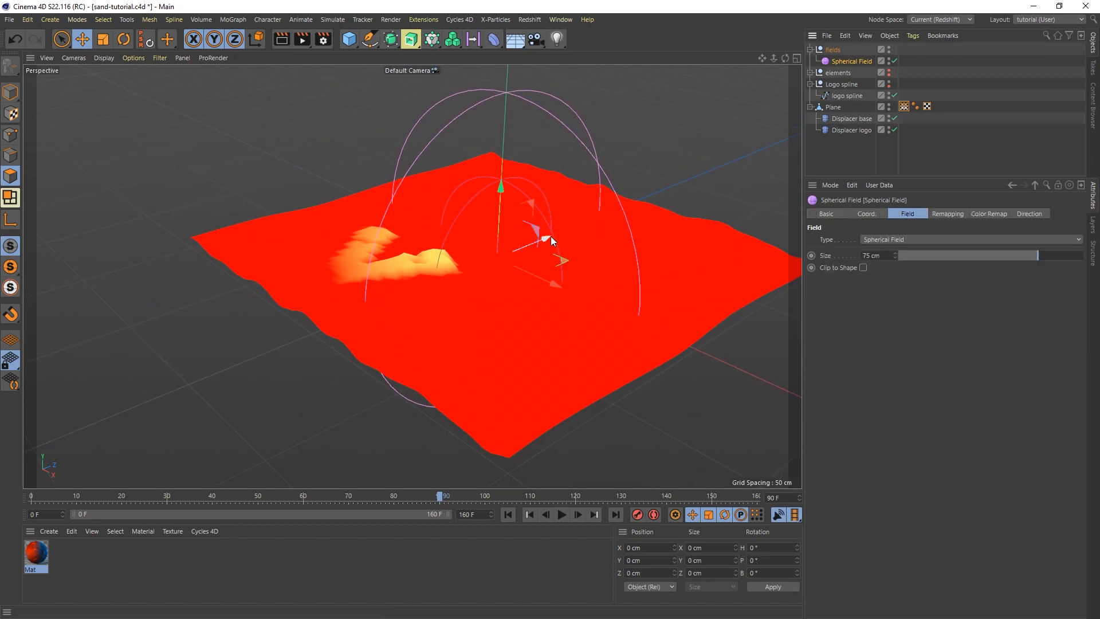
pyautogui.moveTo(564, 260); pyautogui.dragTo(449, 253)
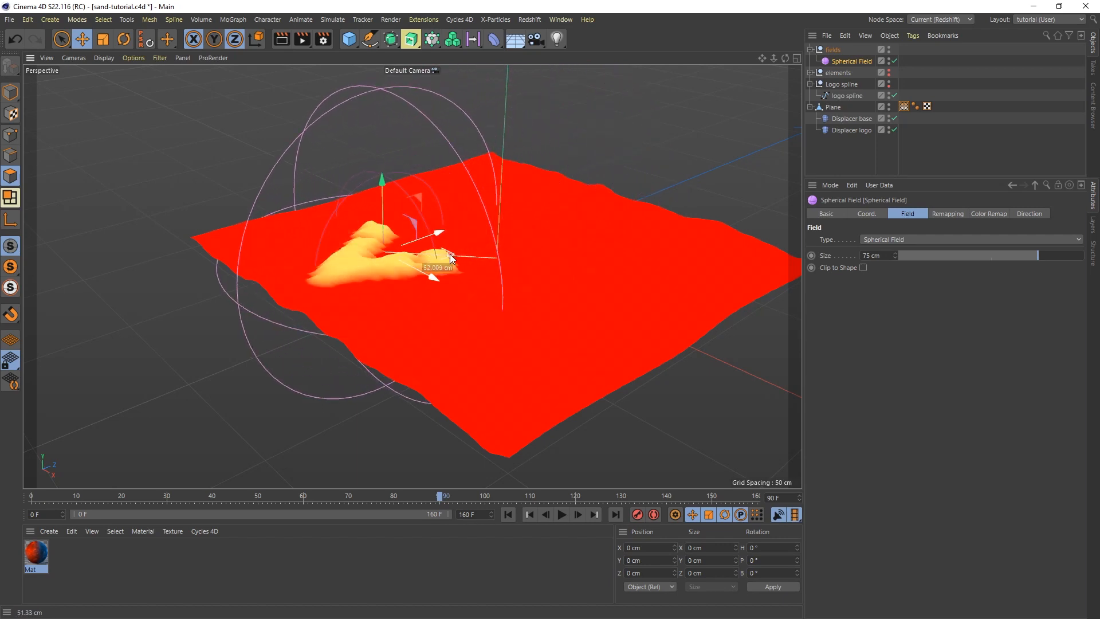
pyautogui.moveTo(449, 254); pyautogui.dragTo(449, 253)
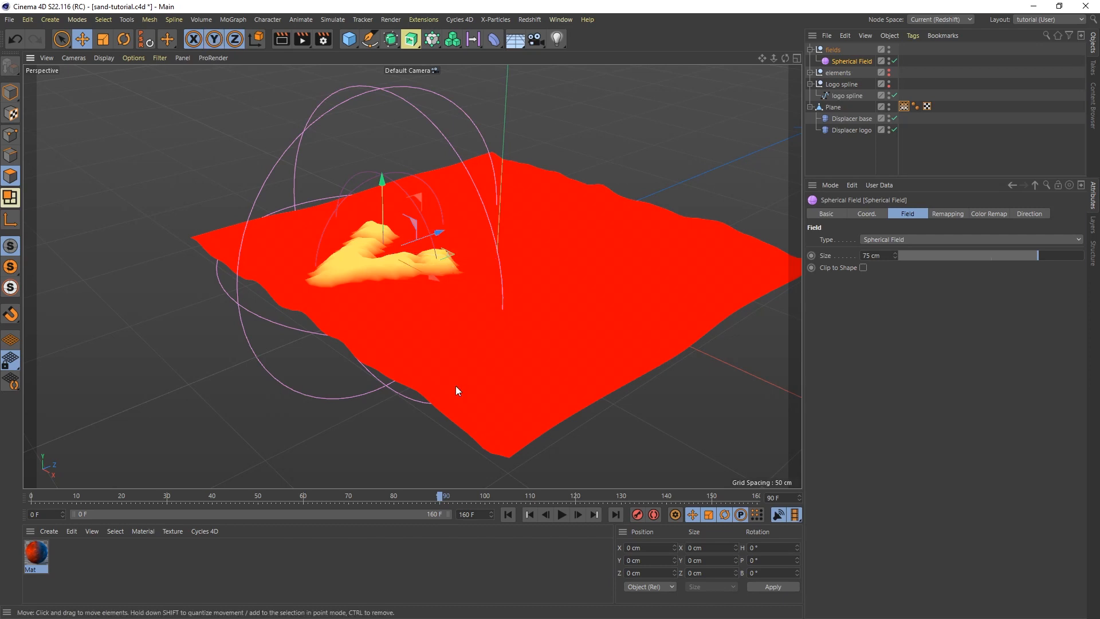
# Set the current animation frame to 106.
pyautogui.doubleClick(780, 498)
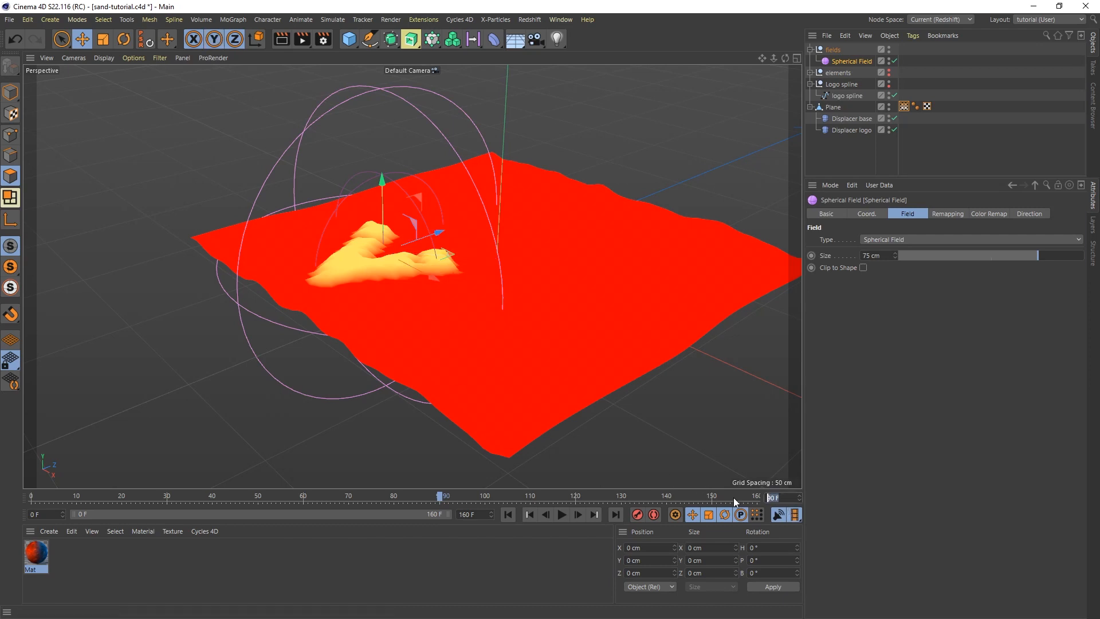
pyautogui.write('106')
pyautogui.press('Return')
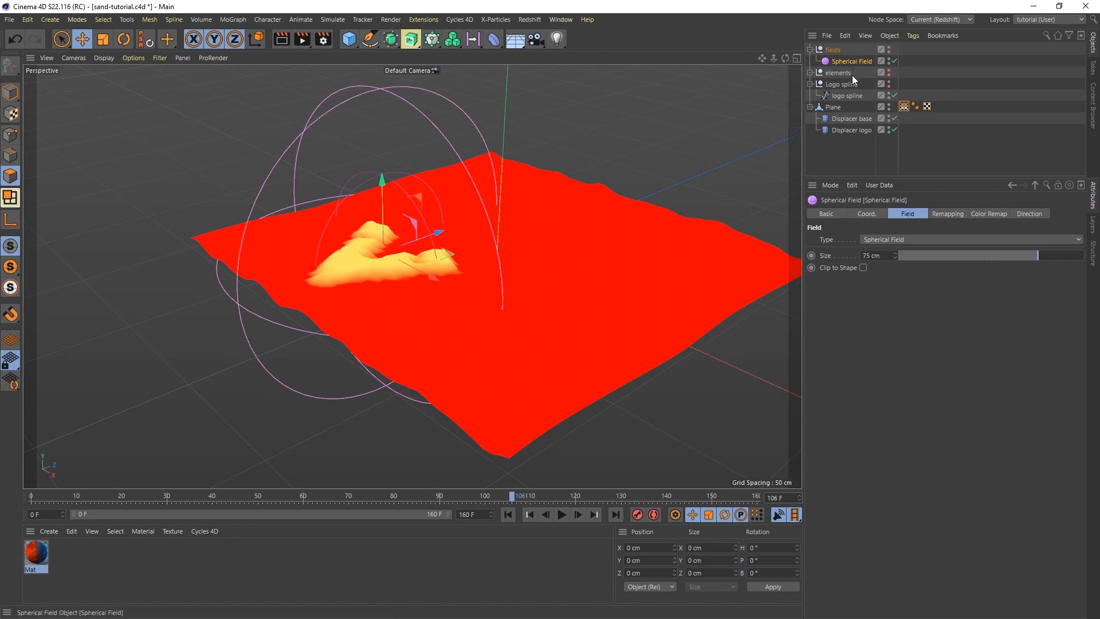
# Keyframe the Spherical Field's X position at -39 cm and set its Z position to 81 cm.
pyautogui.click(870, 214)
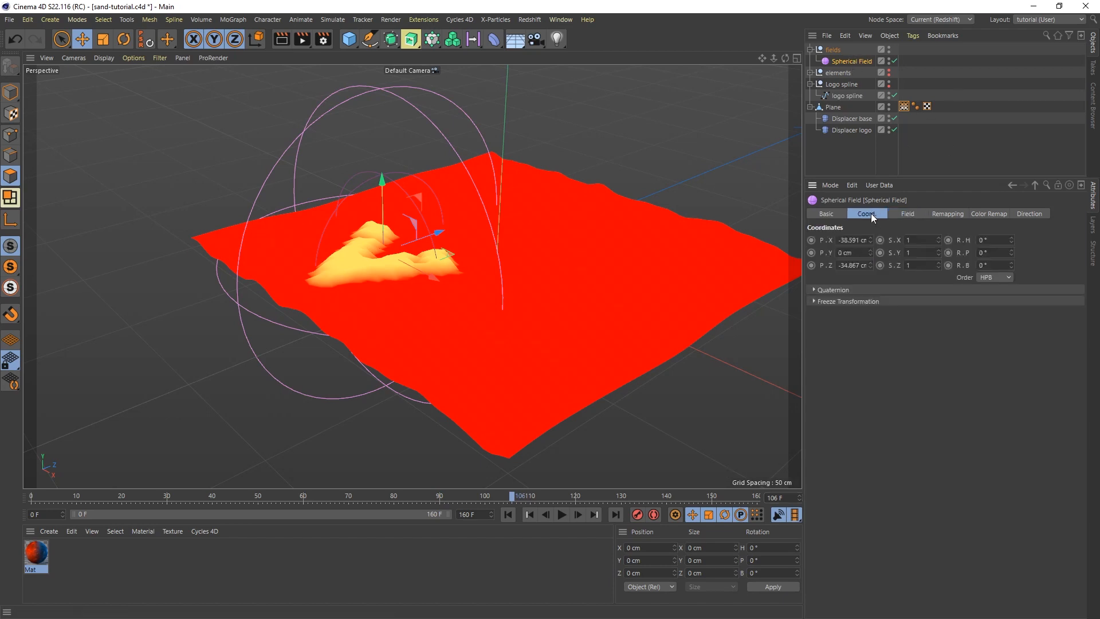
pyautogui.doubleClick(858, 241)
pyautogui.write('-39')
pyautogui.press('Return')
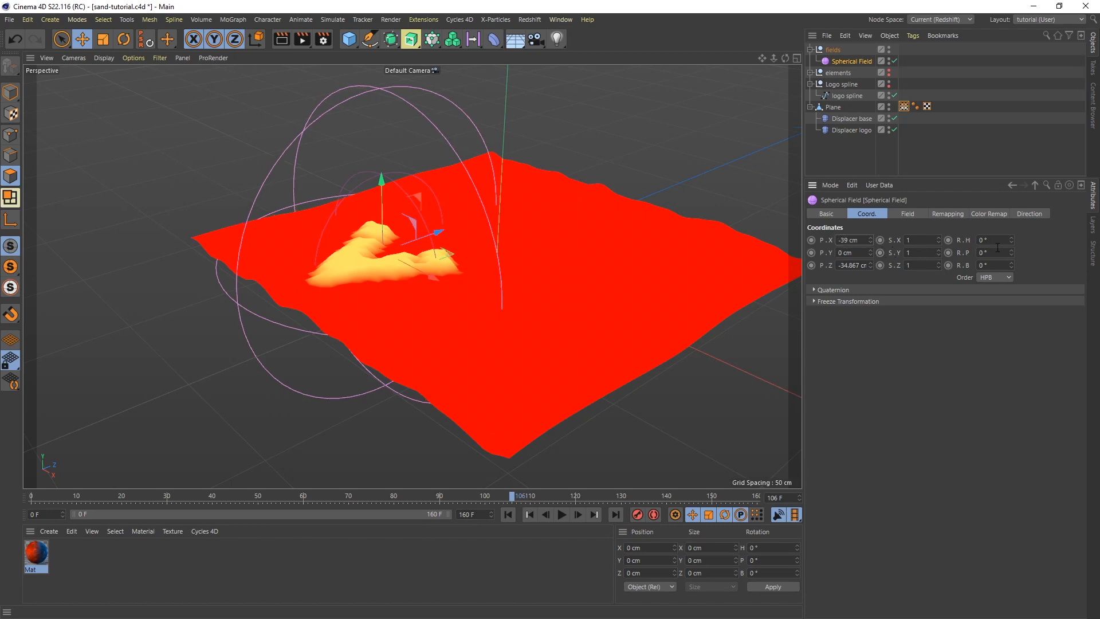
pyautogui.click(811, 240)
pyautogui.doubleClick(853, 265)
pyautogui.write('81')
pyautogui.press('Return')
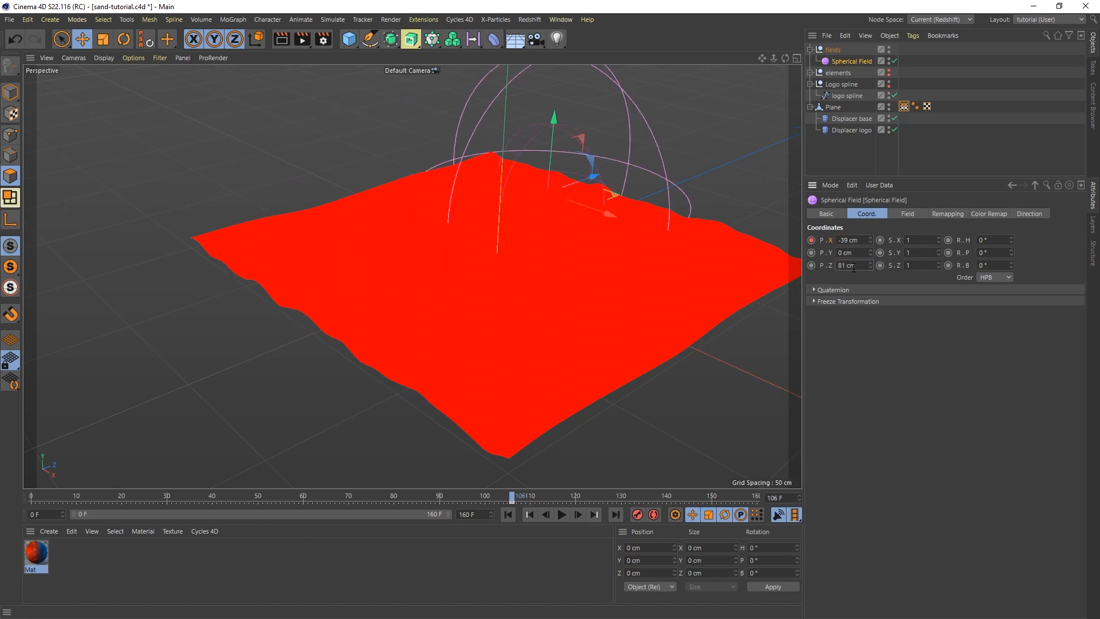
# Keyframe the Spherical Field at frame 106 with X position -24 cm and Z position -37 cm.
pyautogui.doubleClick(856, 241)
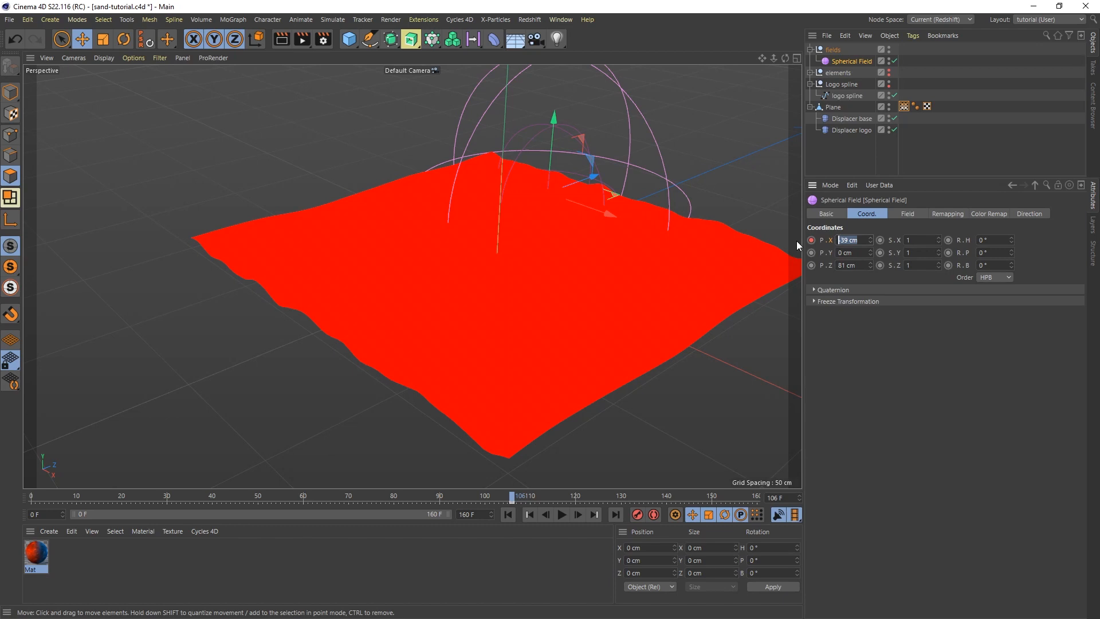
pyautogui.write('-24')
pyautogui.press('Return')
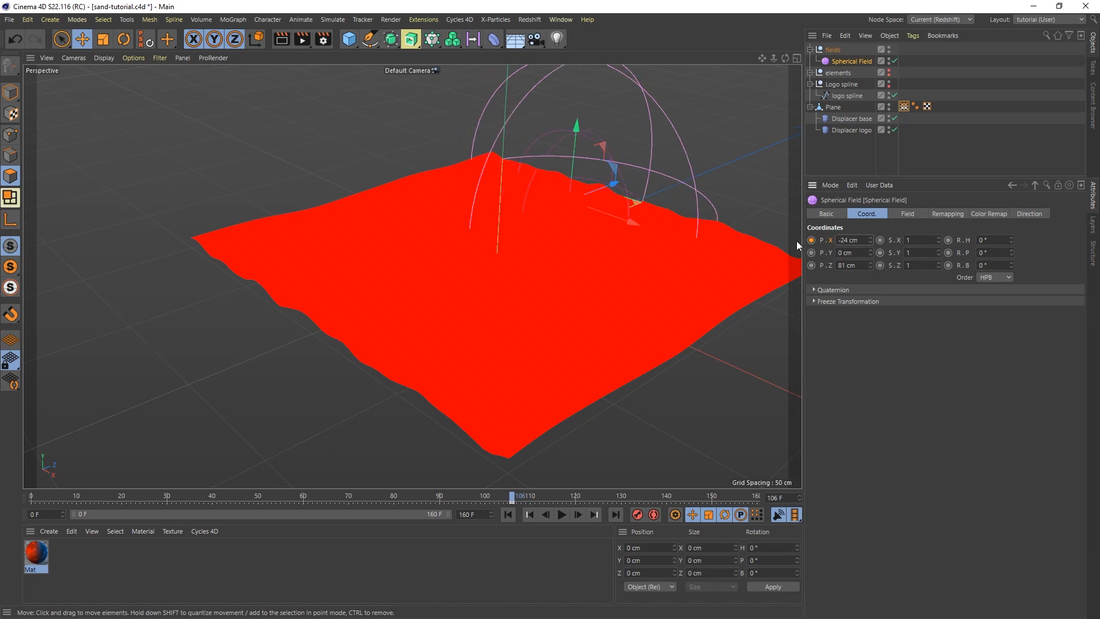
pyautogui.click(810, 240)
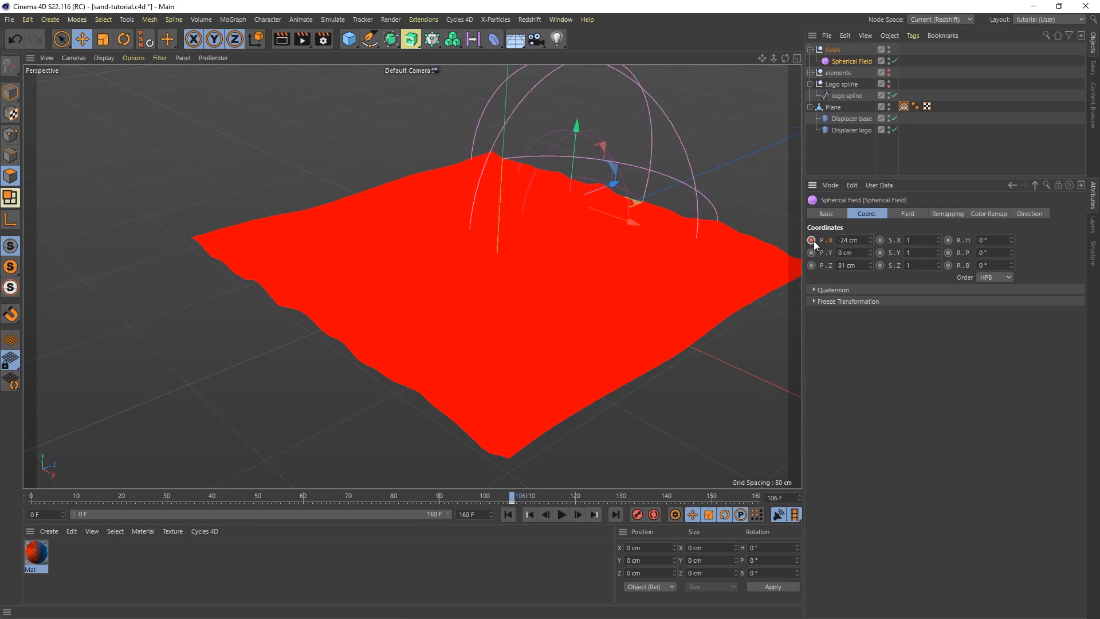
pyautogui.doubleClick(856, 265)
pyautogui.write('-37')
pyautogui.press('Return')
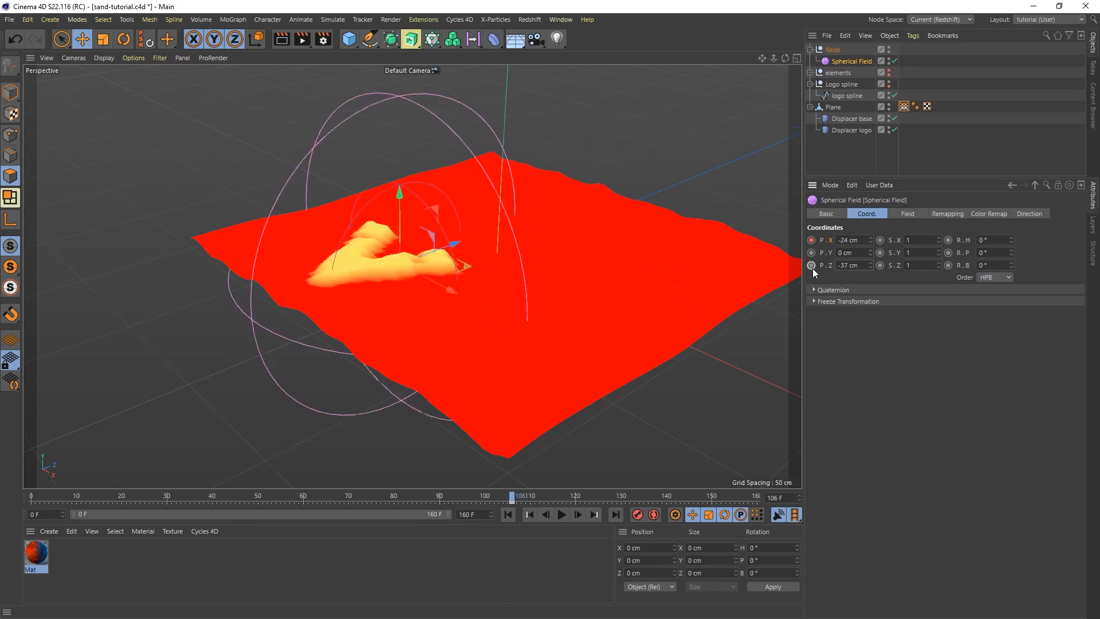
pyautogui.click(812, 266)
# Keyframe the Spherical Field at frame 45 with X position -39 cm and Z position 81 cm.
pyautogui.doubleClick(780, 497)
pyautogui.write('45')
pyautogui.press('Return')
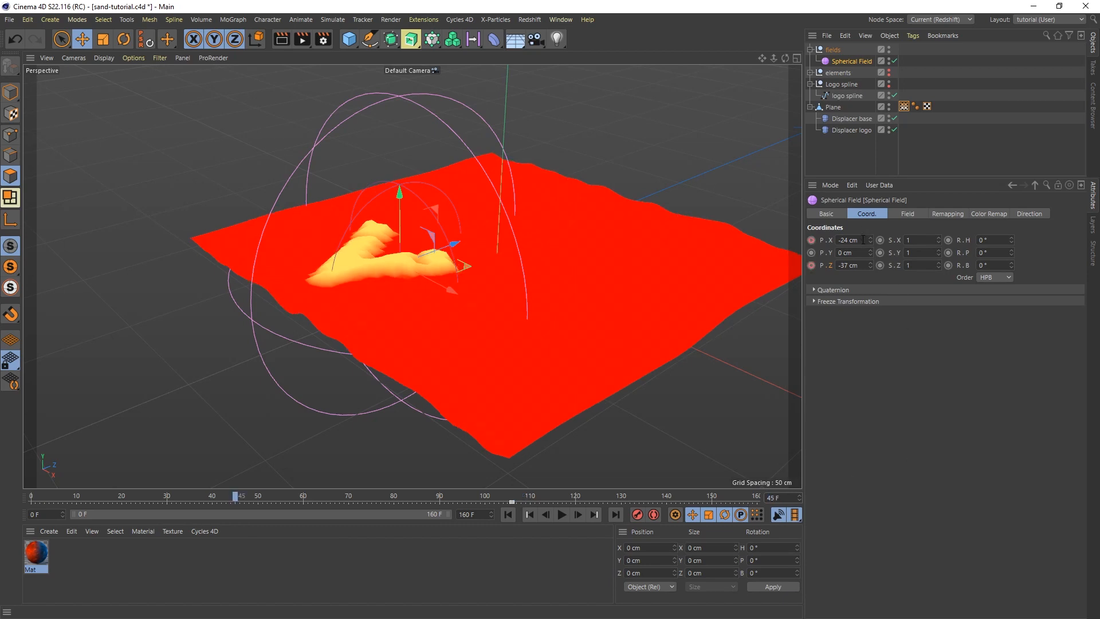
pyautogui.doubleClick(862, 240)
pyautogui.write('-35')
pyautogui.press('Return')
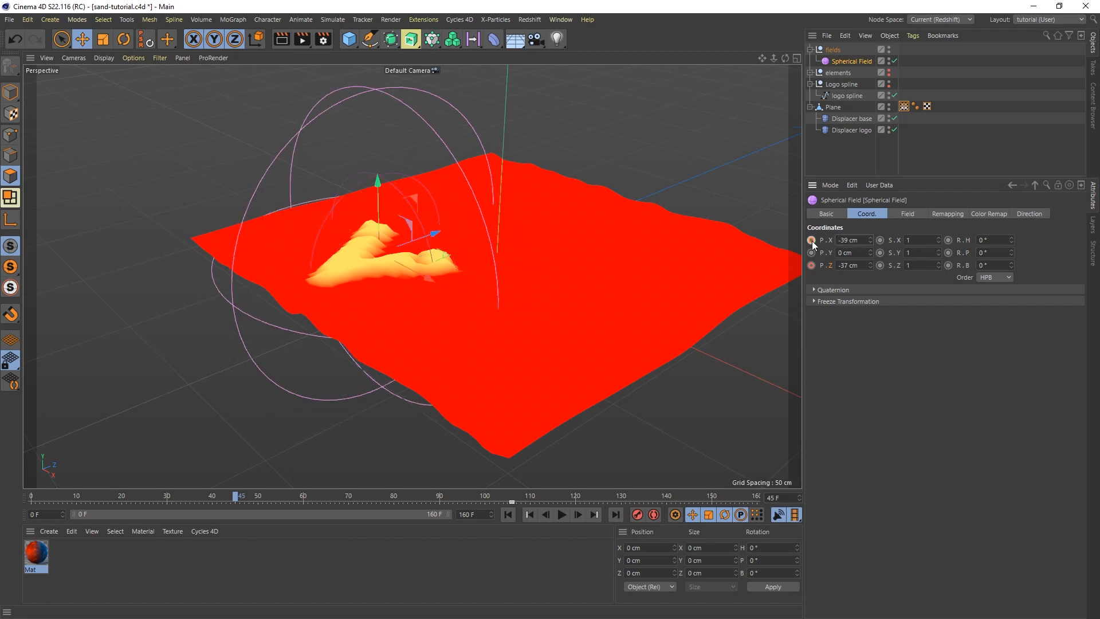
pyautogui.click(812, 241)
pyautogui.moveTo(860, 265); pyautogui.dragTo(817, 269)
pyautogui.write('81')
pyautogui.press('Return')
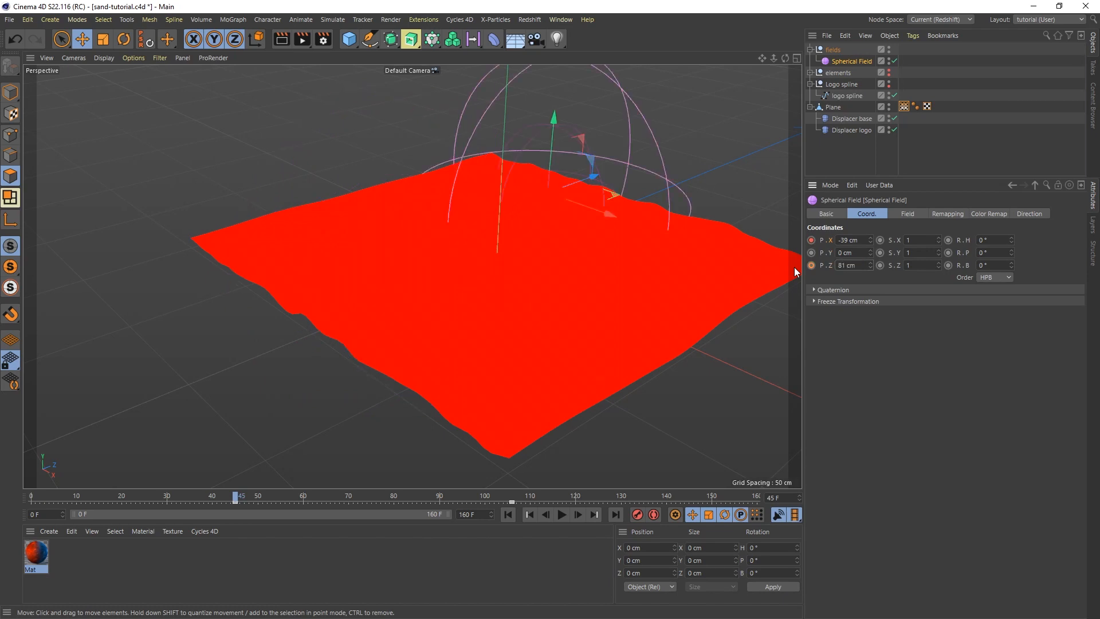
pyautogui.click(812, 265)
# Play the animation from the first frame to review how the Spherical Field reveals the logo.
pyautogui.click(508, 514)
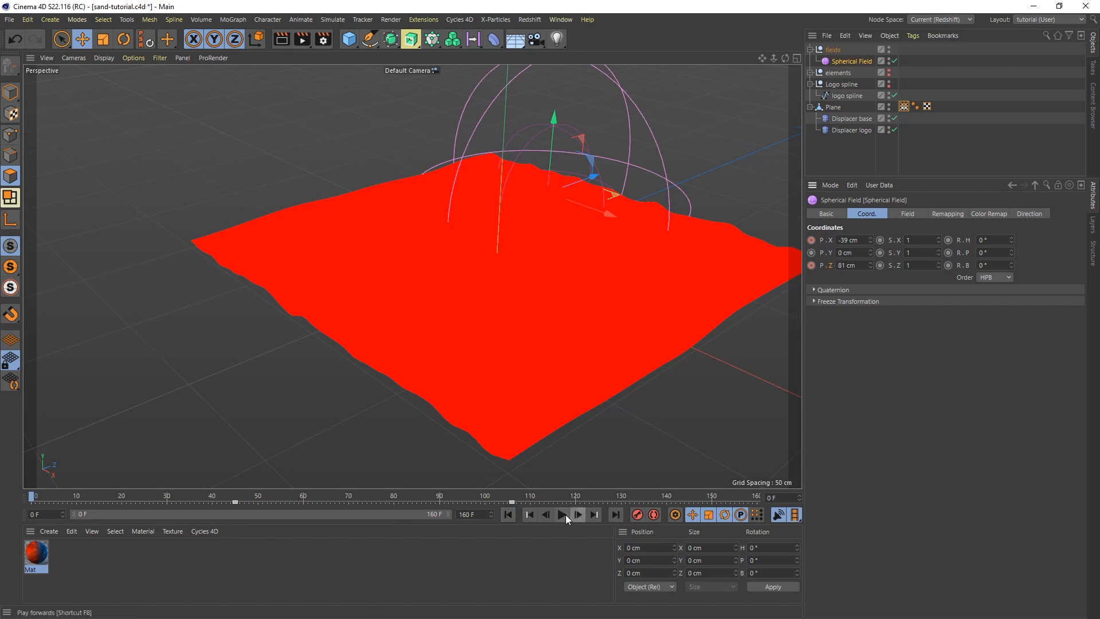
pyautogui.click(562, 515)
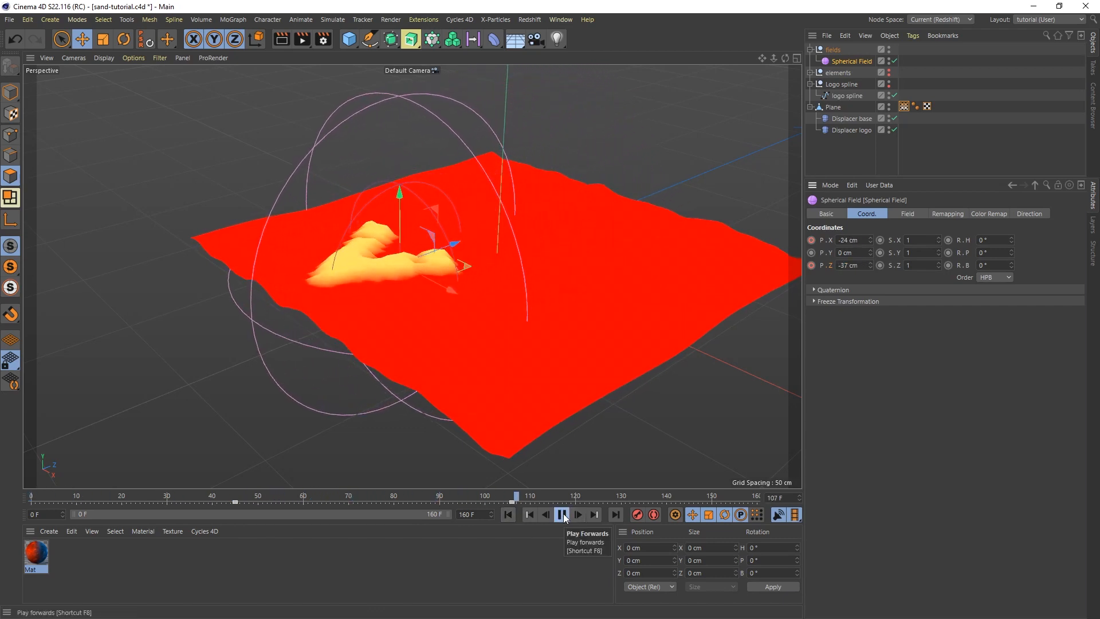
pyautogui.click(562, 515)
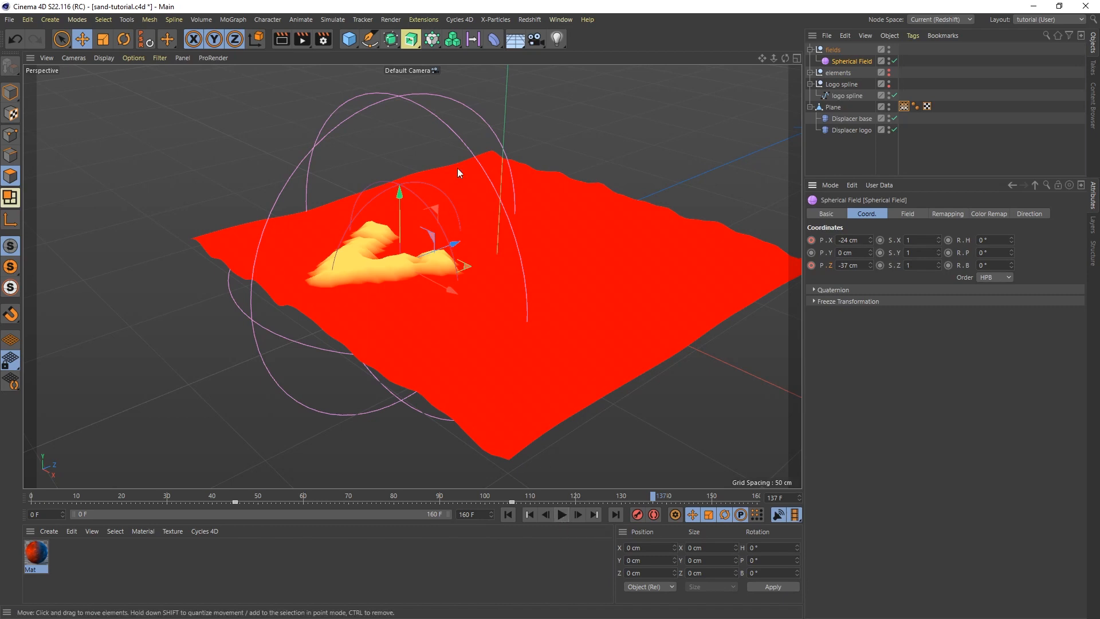
# Add a Shader Field and nest it under the fields null.
pyautogui.click(484, 40)
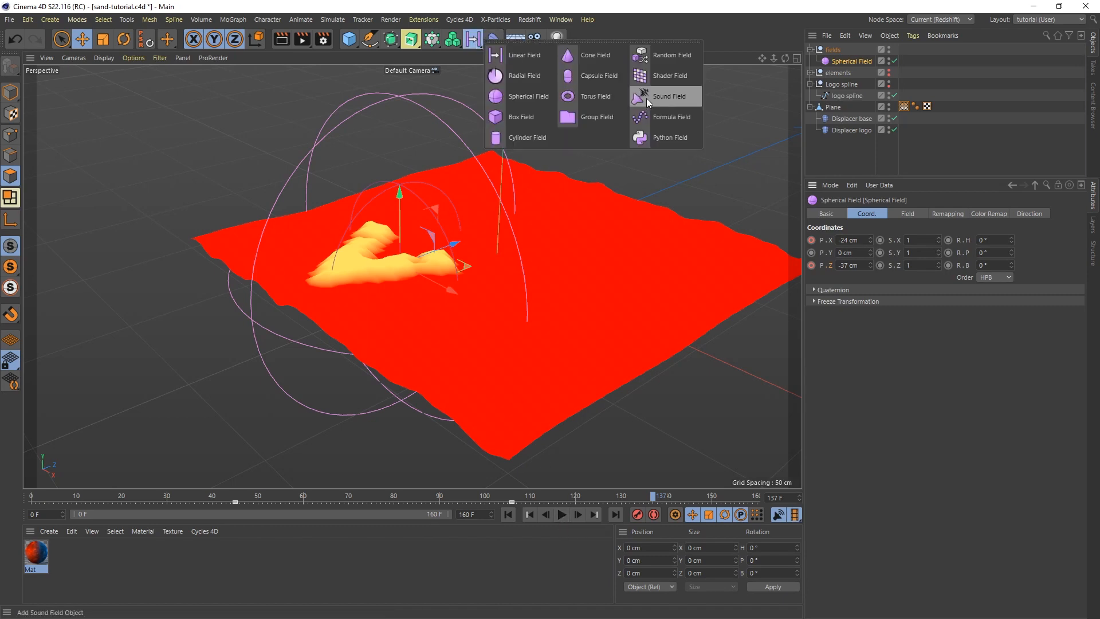
pyautogui.click(673, 77)
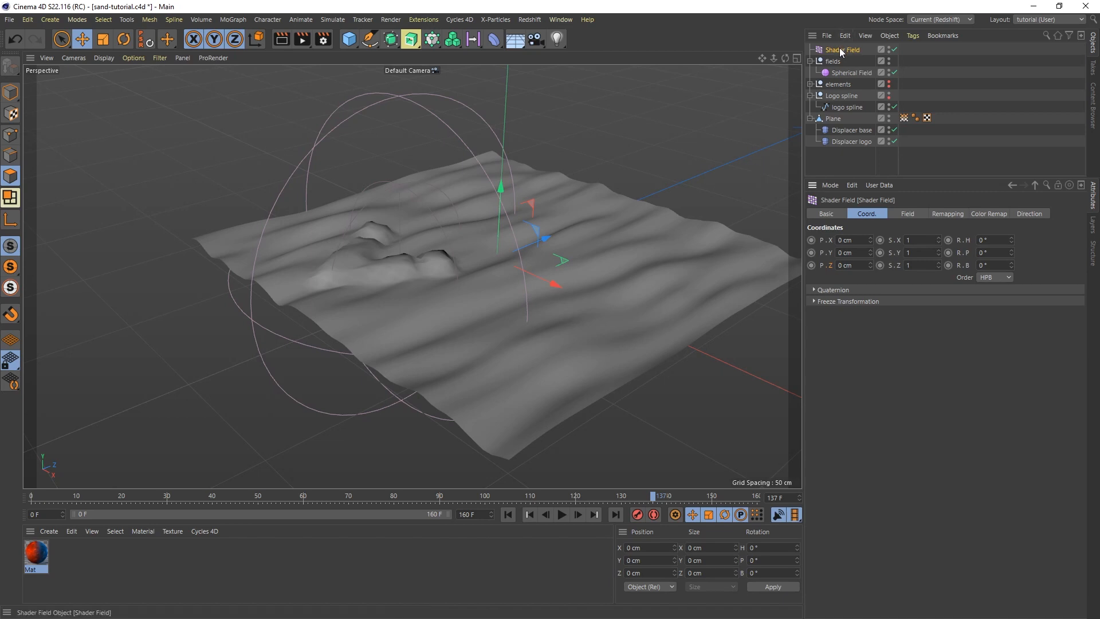
pyautogui.moveTo(842, 50); pyautogui.dragTo(838, 64)
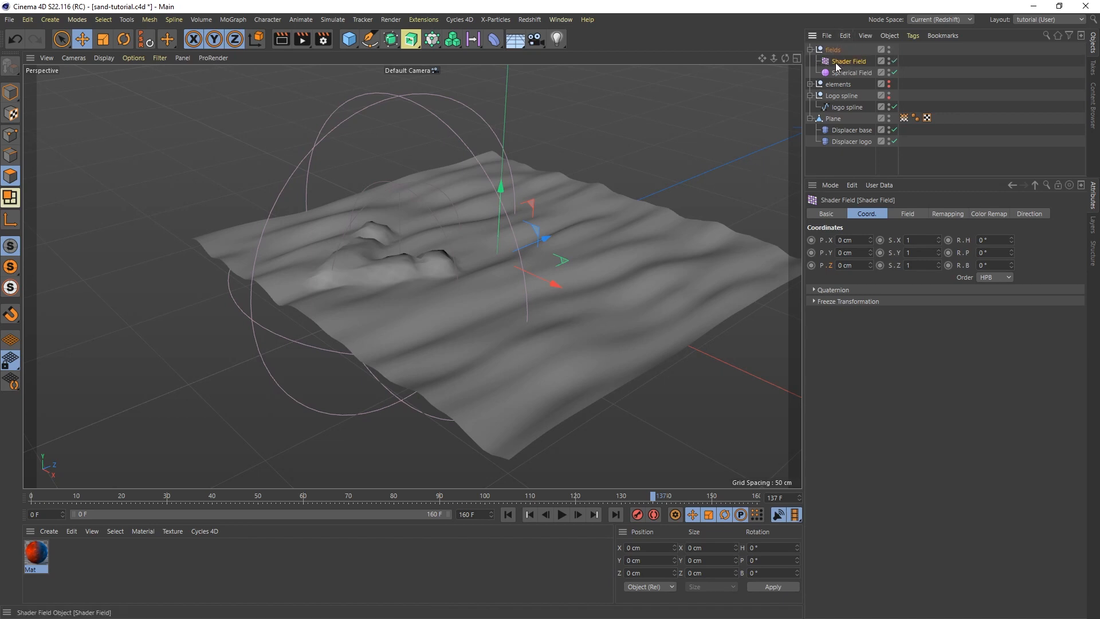
# Examine the field layers of the VM Logo vertex map and of the logo displacer's falloff.
pyautogui.click(904, 118)
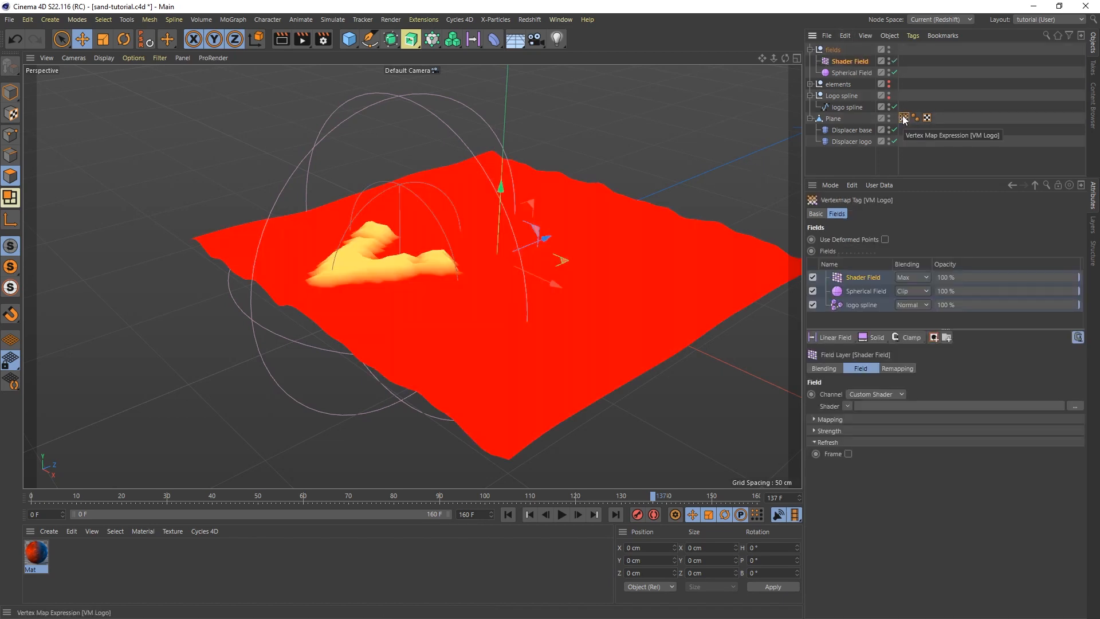
pyautogui.click(856, 140)
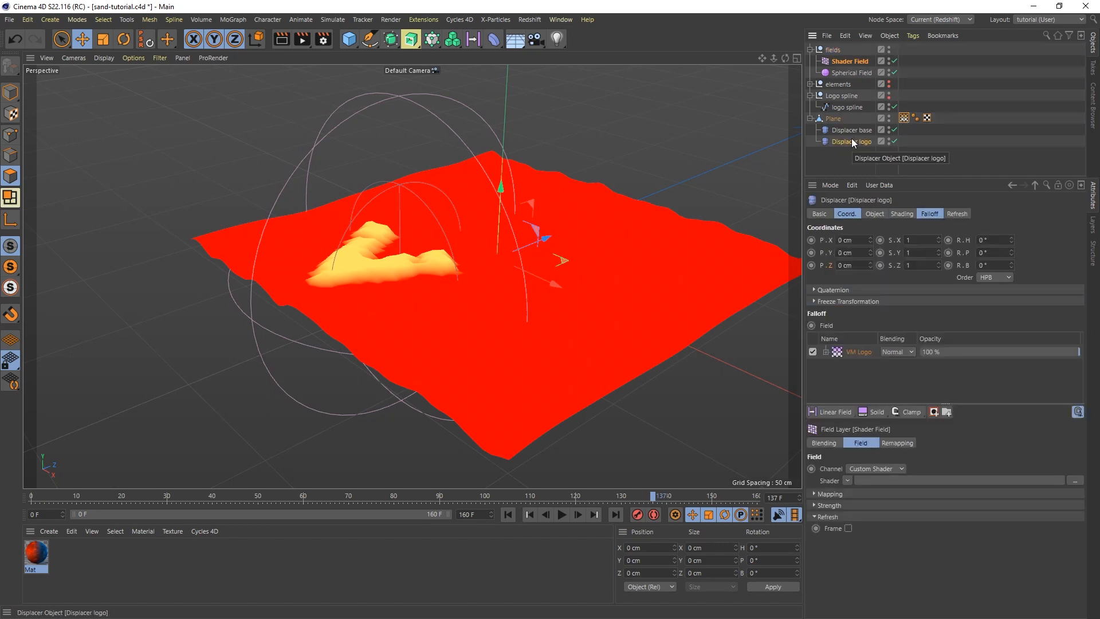
pyautogui.click(903, 117)
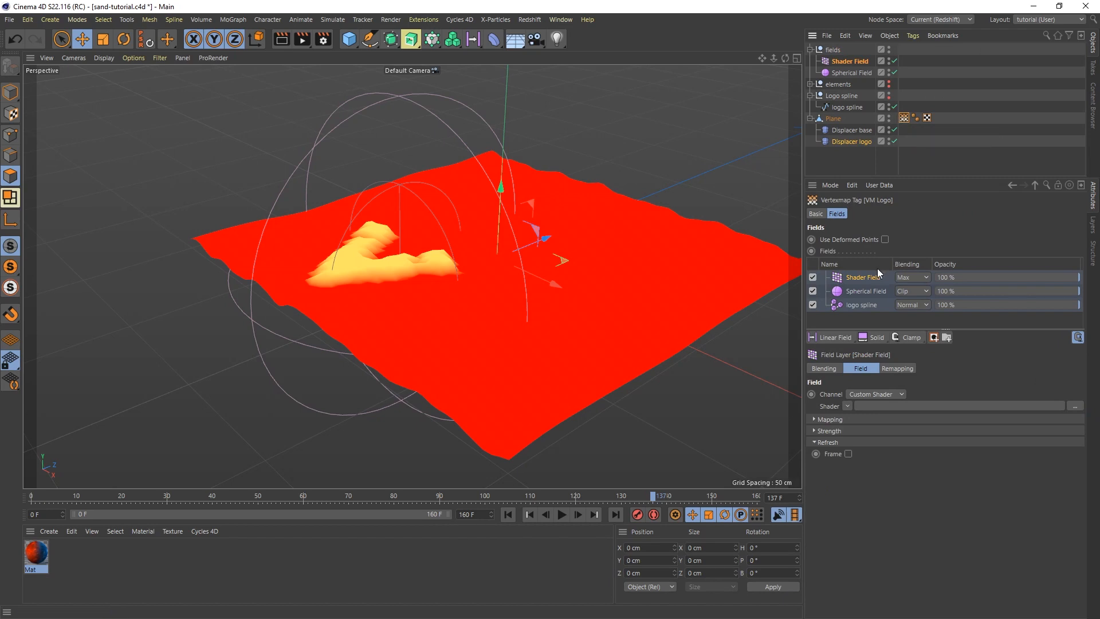
pyautogui.click(946, 338)
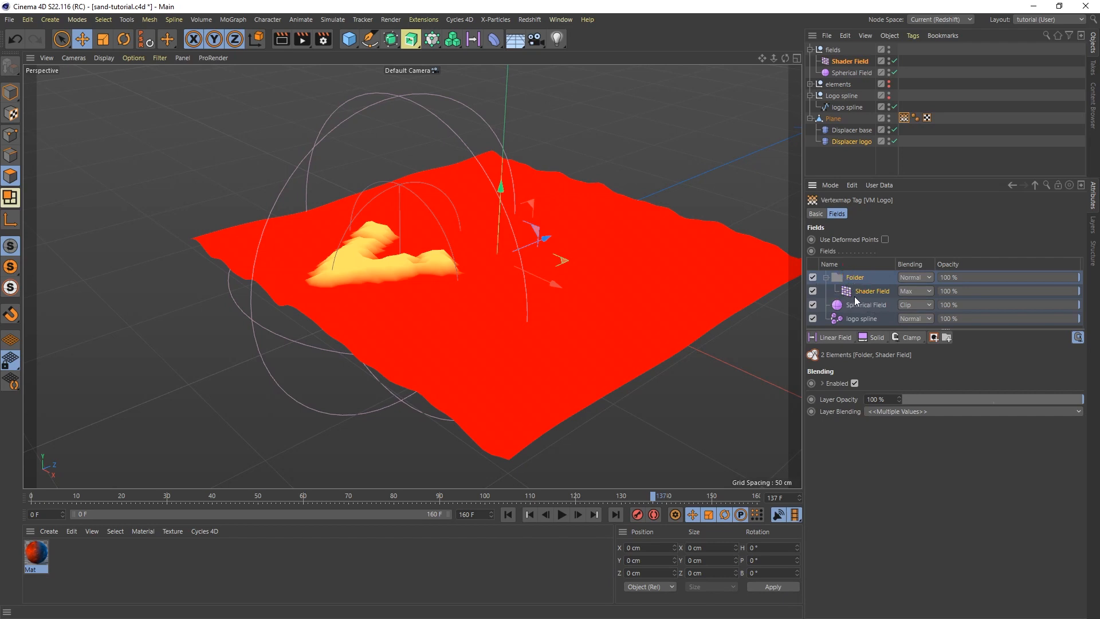
pyautogui.moveTo(870, 292); pyautogui.dragTo(844, 278)
pyautogui.click(859, 279)
pyautogui.press('Delete')
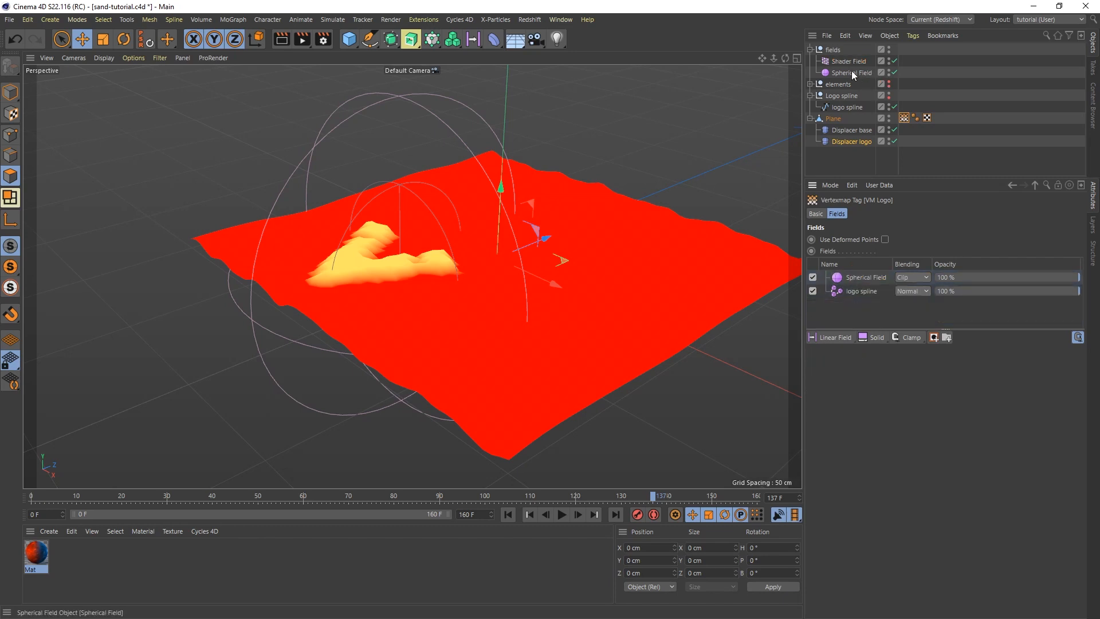
pyautogui.moveTo(849, 62); pyautogui.dragTo(852, 279)
# Load a Noise shader into the Shader Field layer of the VM Logo vertex map and open the noise settings.
pyautogui.click(853, 279)
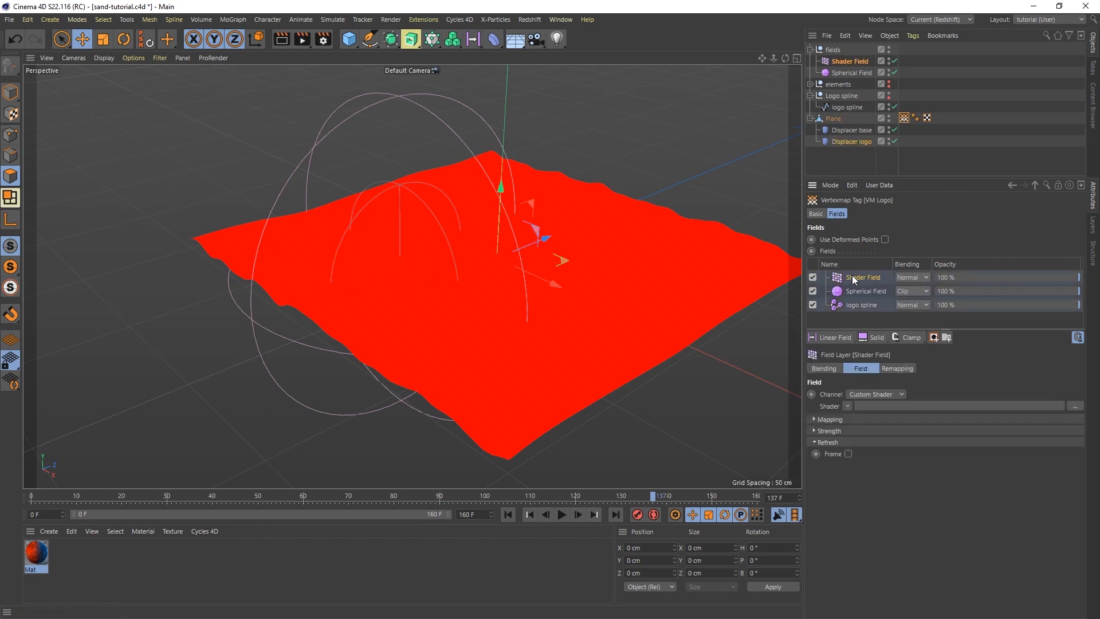
pyautogui.click(847, 406)
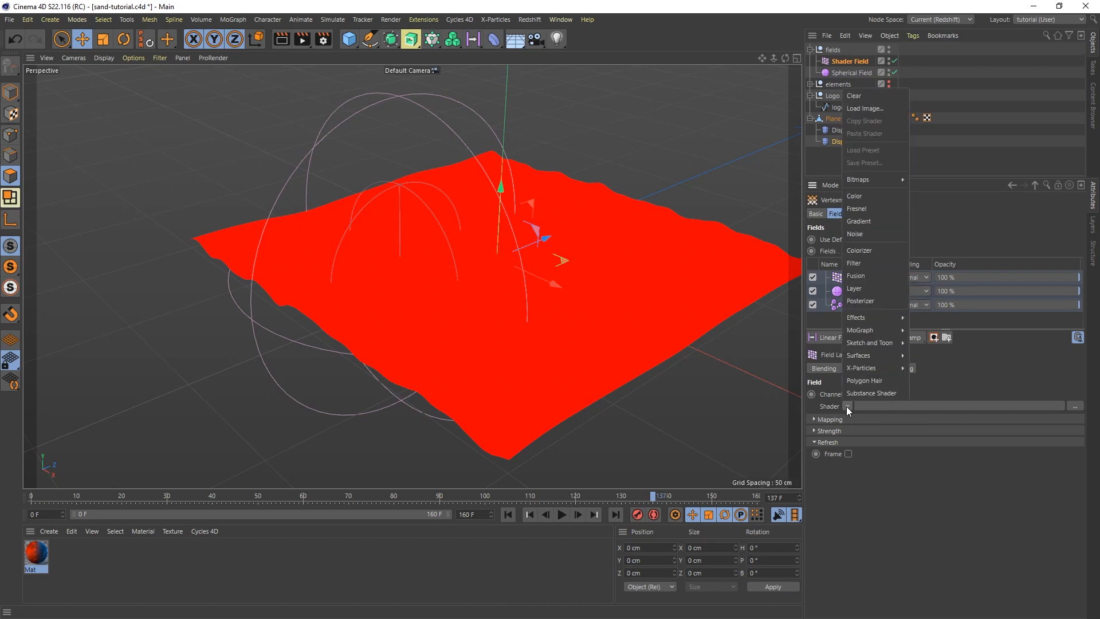
pyautogui.click(867, 234)
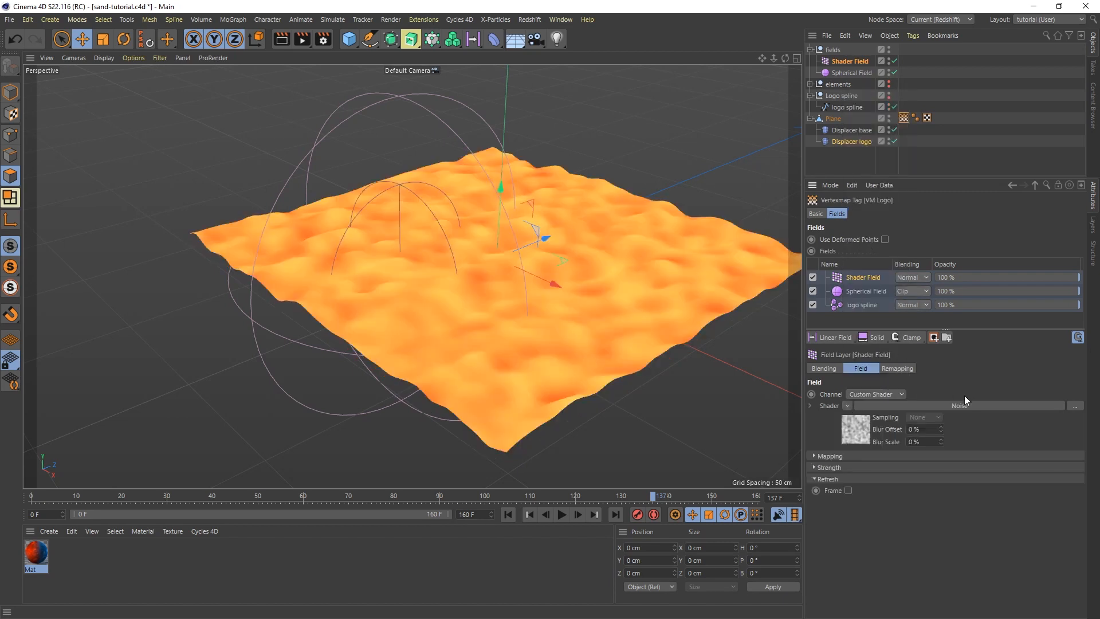
pyautogui.click(949, 404)
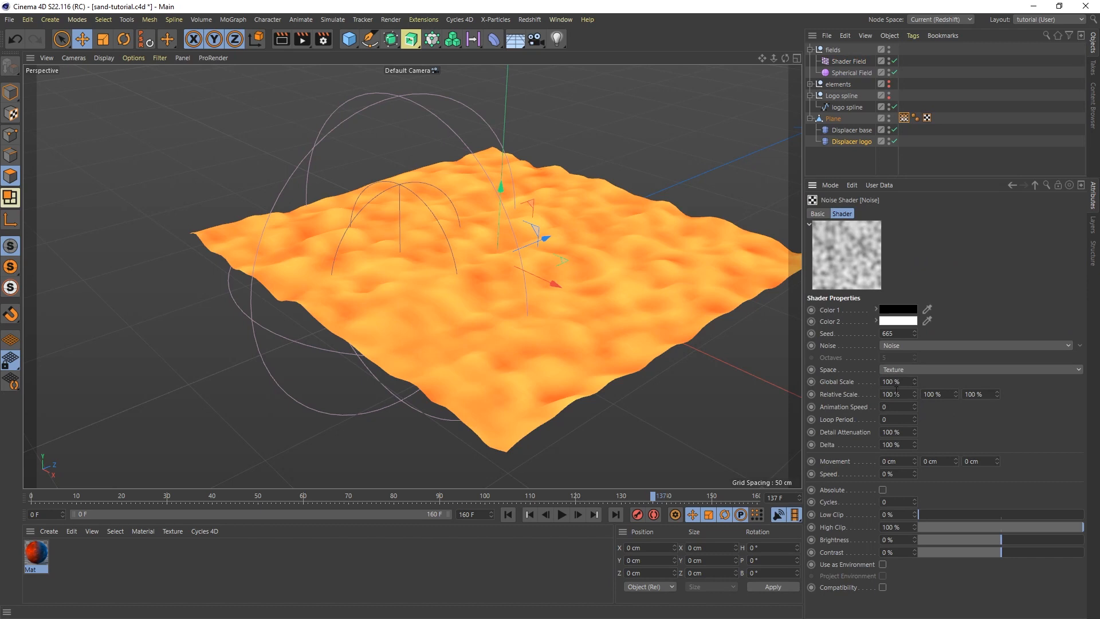
# Set the Shader Field noise's global scale to 120% and its contrast to about 91%.
pyautogui.click(893, 382)
pyautogui.press('Return')
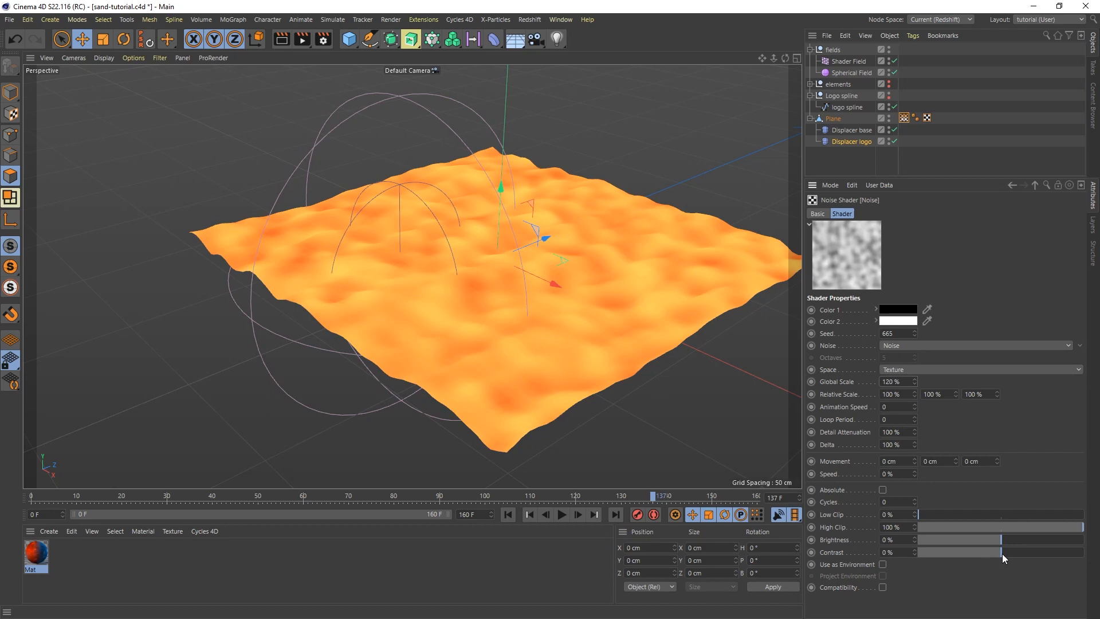
pyautogui.moveTo(1002, 553); pyautogui.dragTo(1077, 550)
pyautogui.keyDown('alt'); pyautogui.moveTo(504, 332); pyautogui.dragTo(557, 353); pyautogui.keyUp('alt')
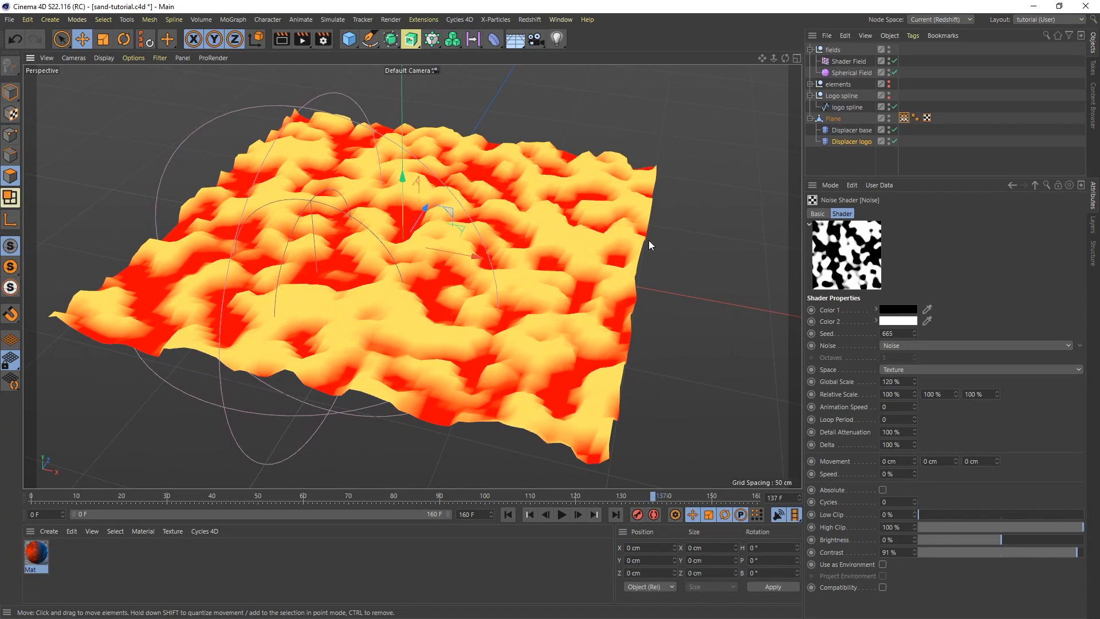
# Group the Shader Field and the Spherical Field into a folder in the VM Logo vertex map's field list.
pyautogui.click(905, 119)
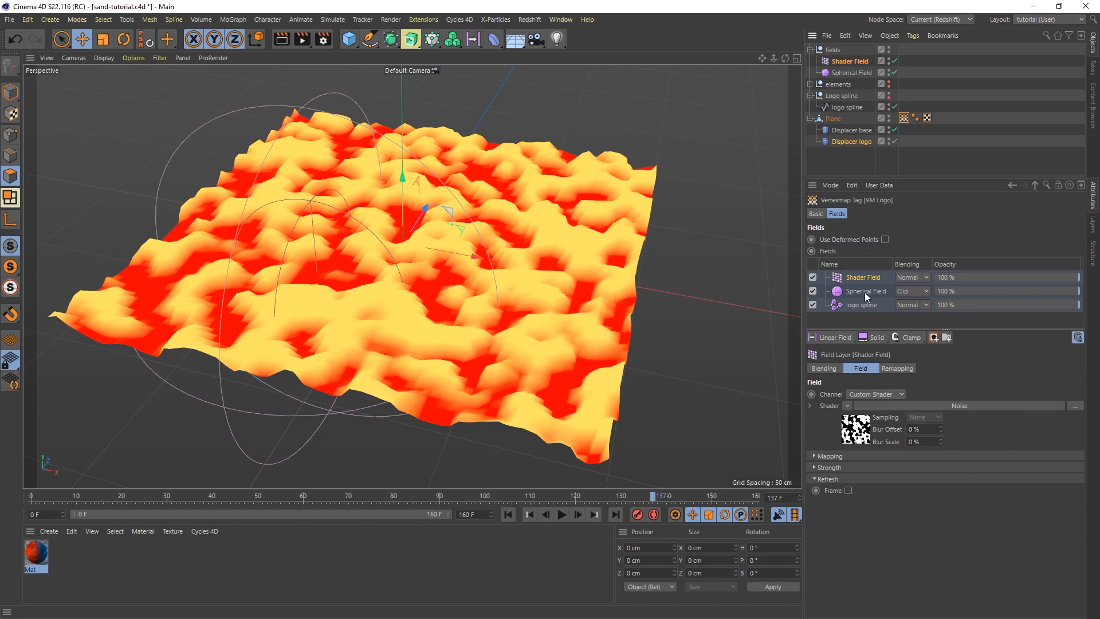
pyautogui.click(933, 337)
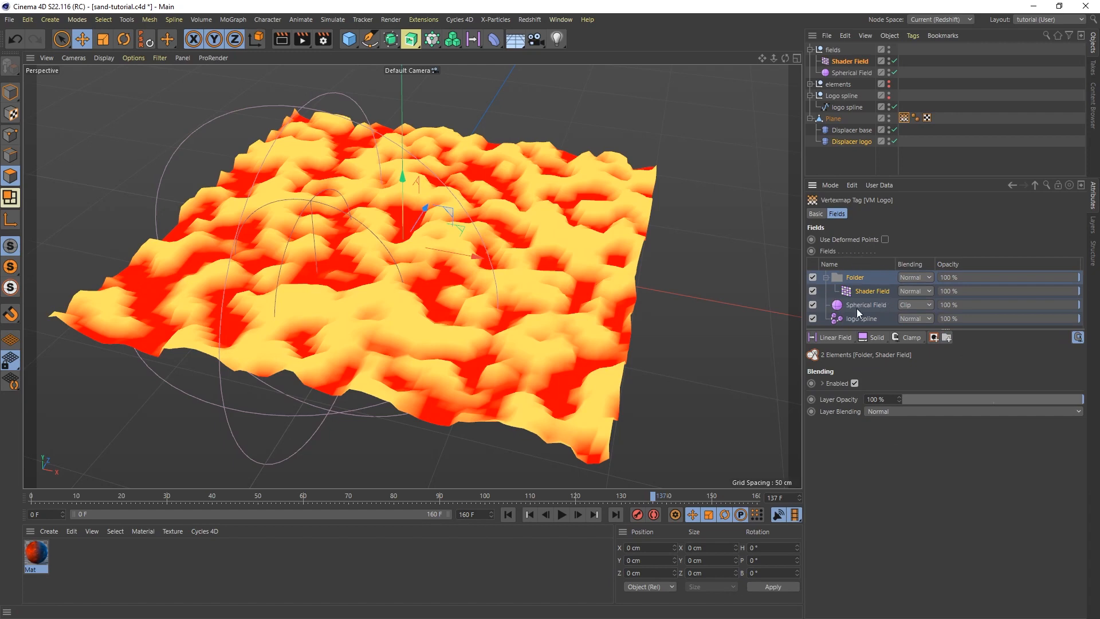
pyautogui.moveTo(857, 304); pyautogui.dragTo(862, 294)
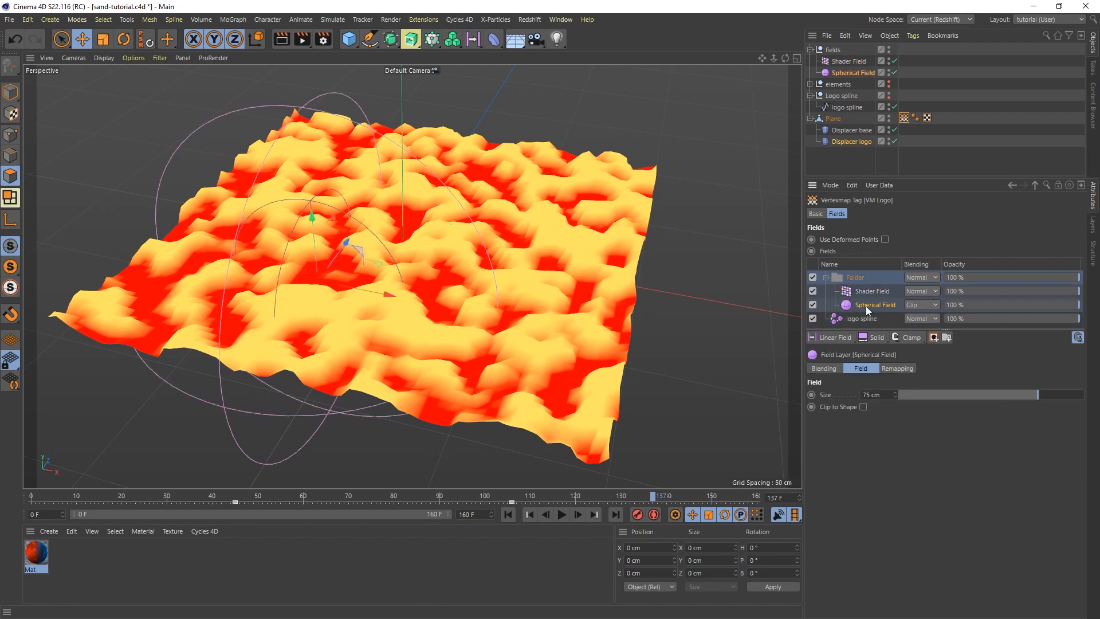
# Set the blending to Normal for the Spherical Field, Overlay for the Shader Field and Clip for the folder.
pyautogui.click(922, 305)
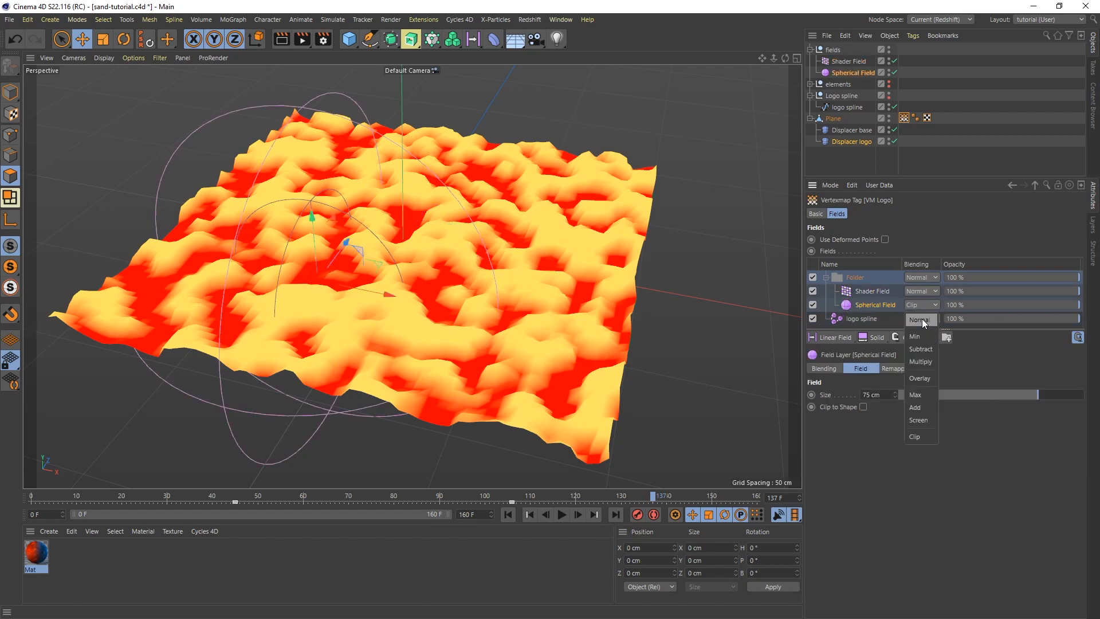
pyautogui.click(922, 319)
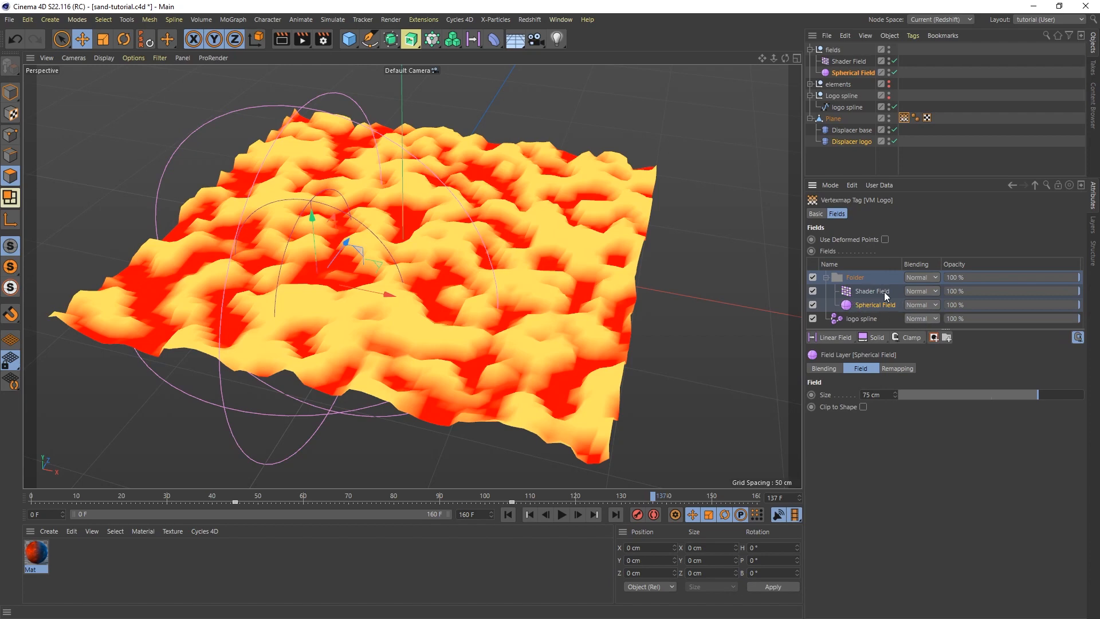
pyautogui.click(918, 291)
pyautogui.click(920, 363)
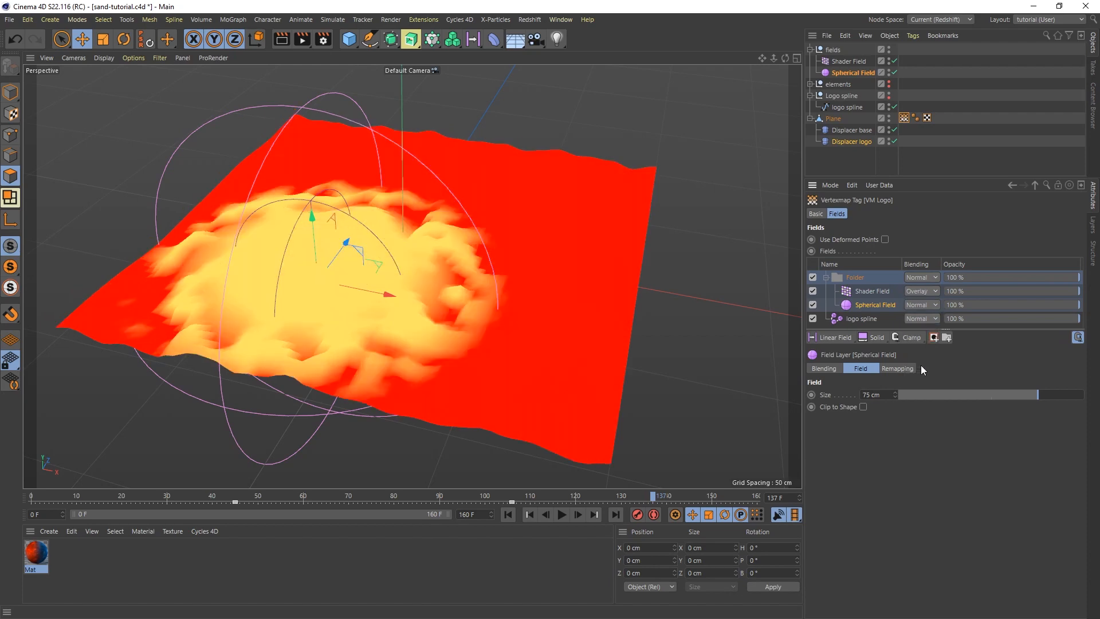
pyautogui.click(929, 280)
pyautogui.click(923, 410)
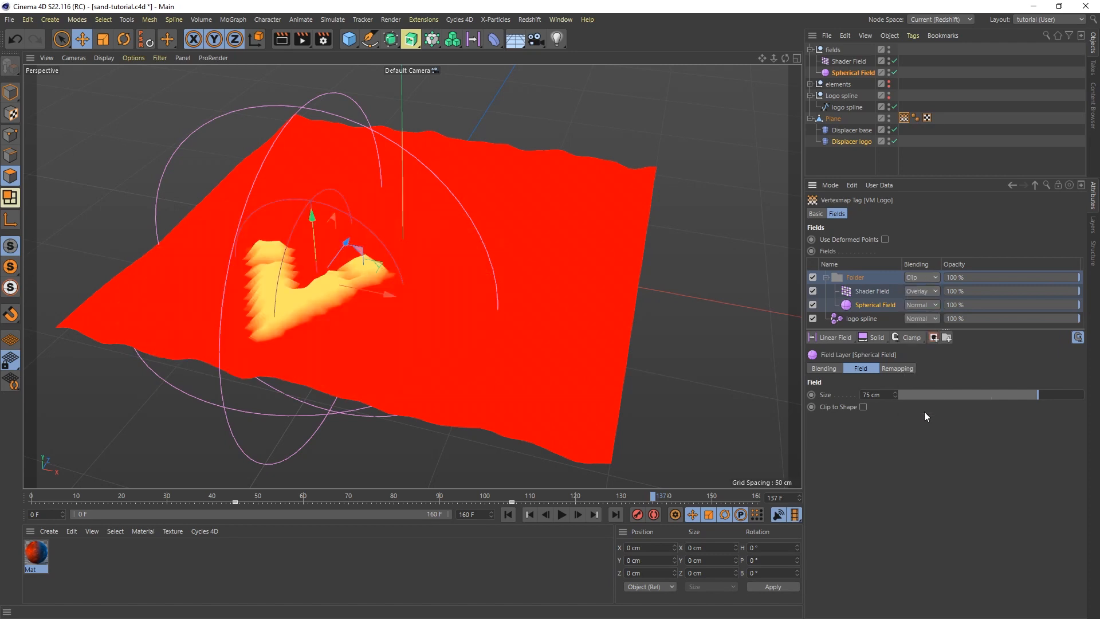
# Play the animation from the first frame to review how the combined shader and spherical fields reveal the logo.
pyautogui.click(508, 514)
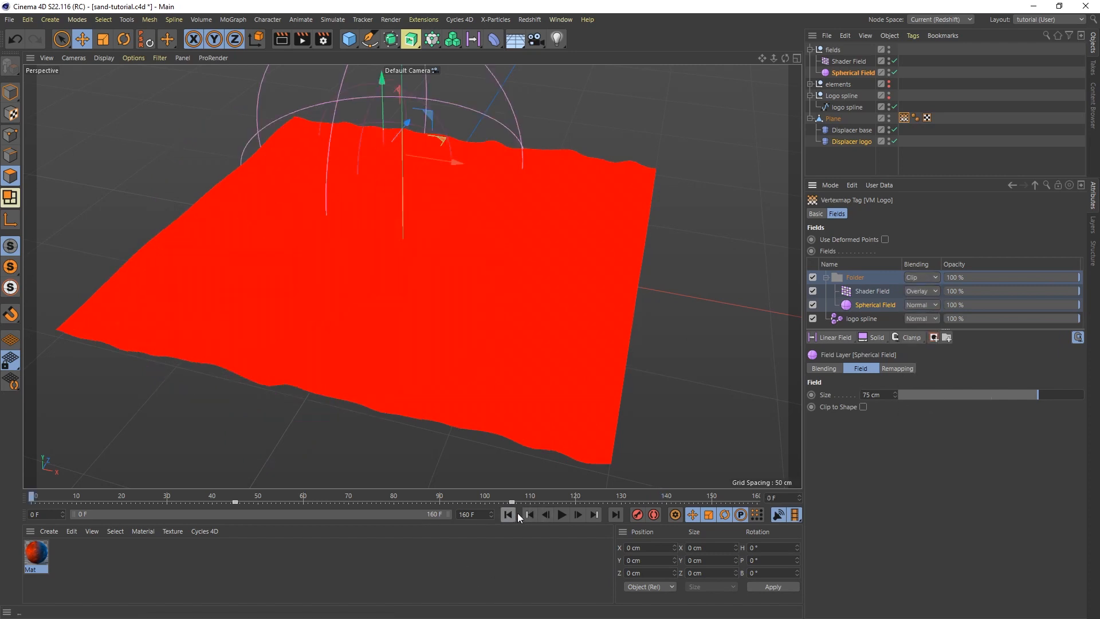
pyautogui.click(561, 515)
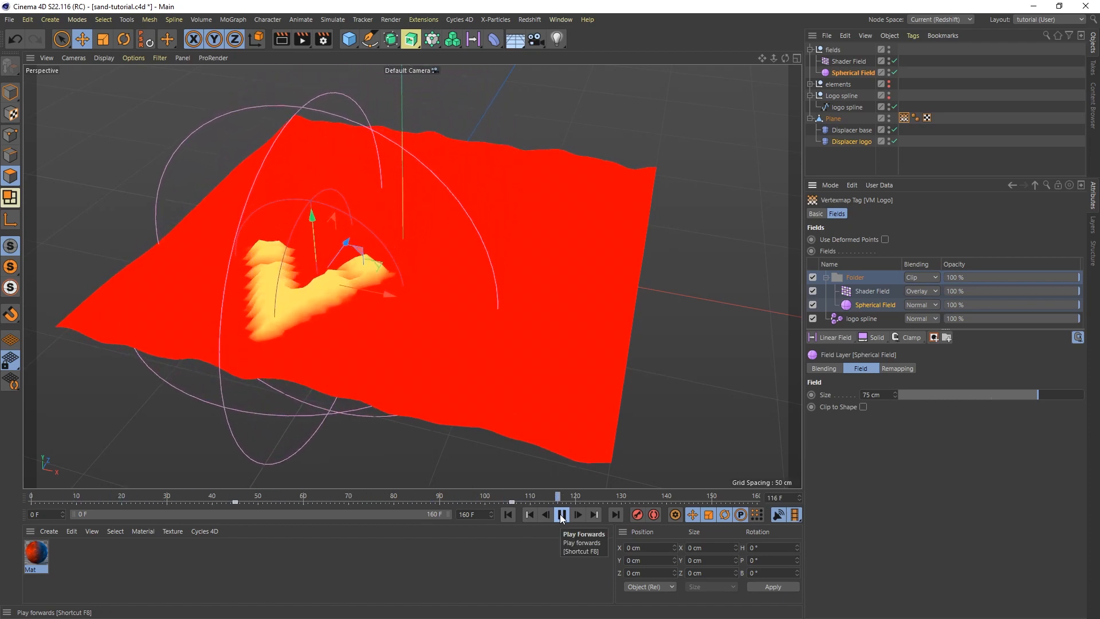
pyautogui.click(561, 515)
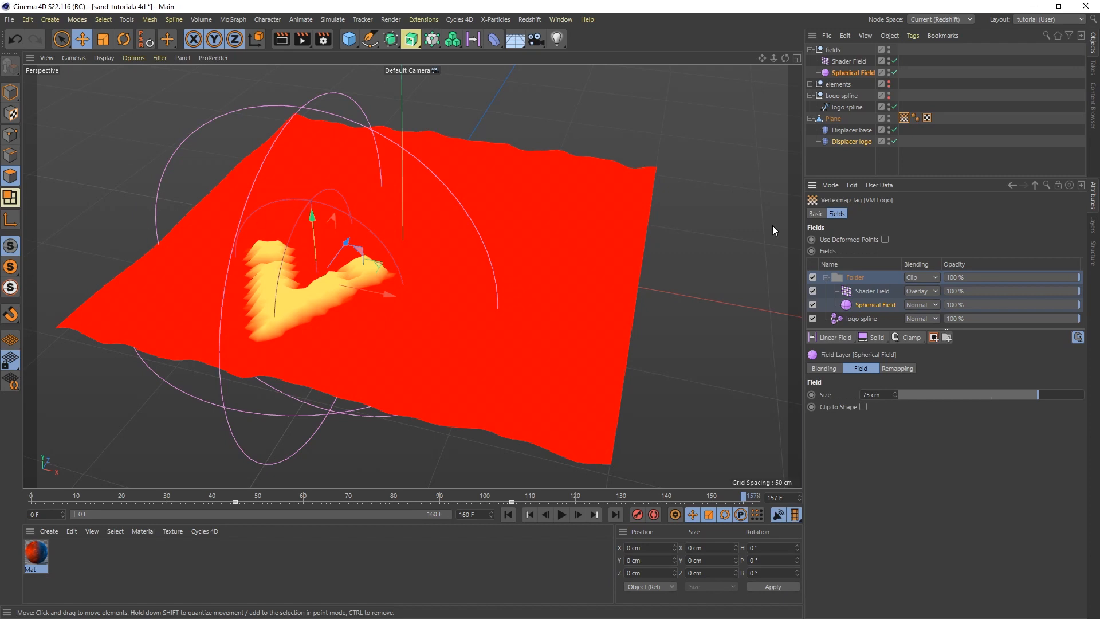
# Duplicate Displacer base under the Plane and rename the copy as Displacer ring.
pyautogui.click(849, 129)
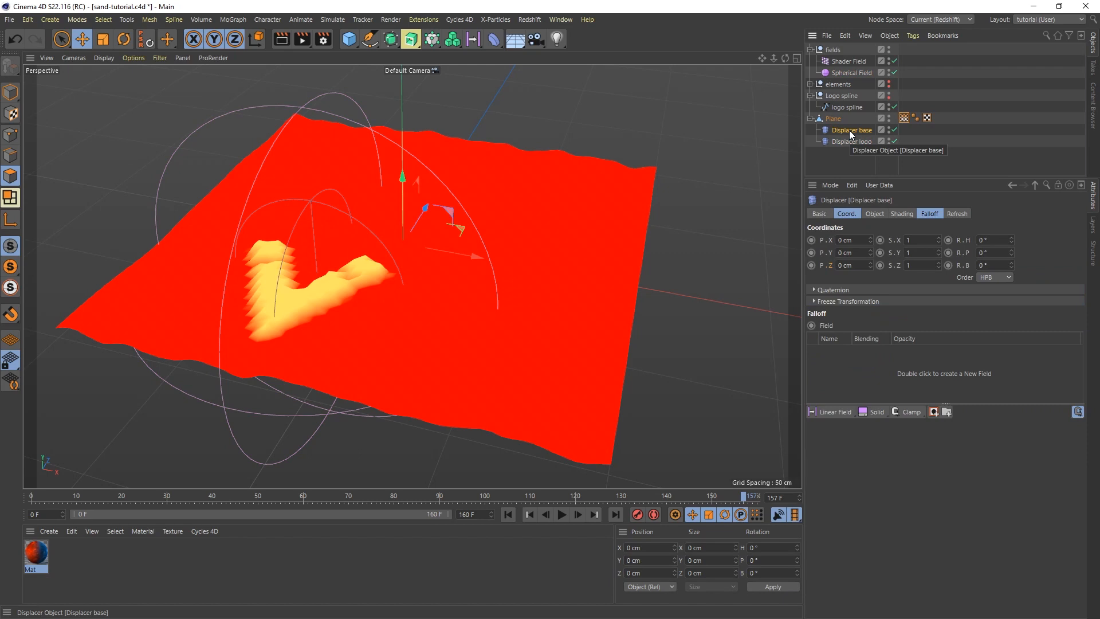
pyautogui.moveTo(849, 132); pyautogui.dragTo(851, 135)
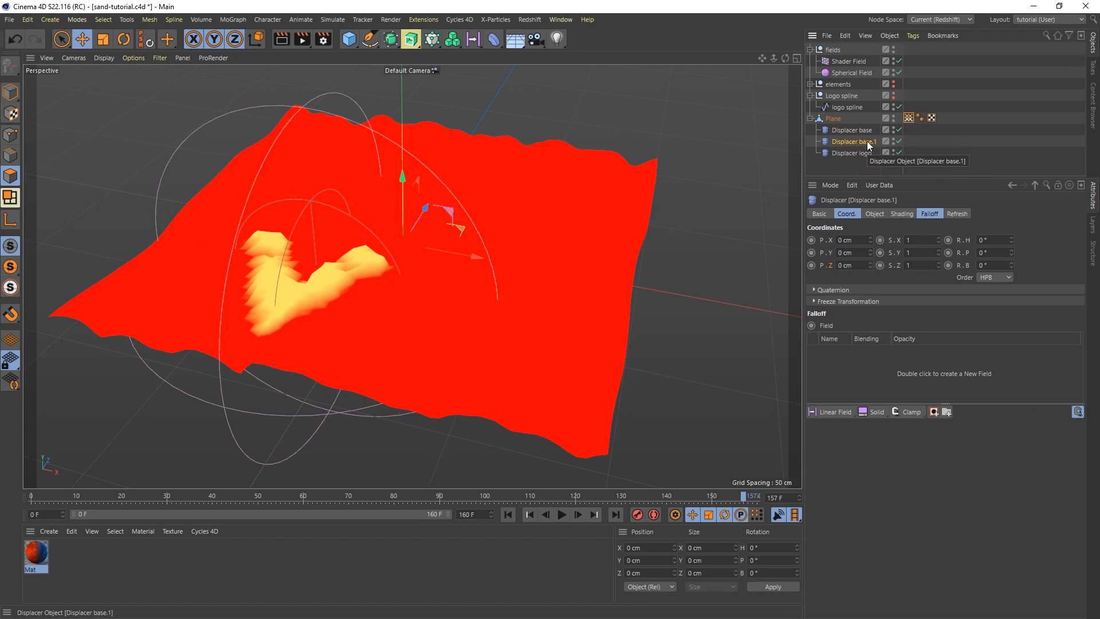
pyautogui.doubleClick(869, 143)
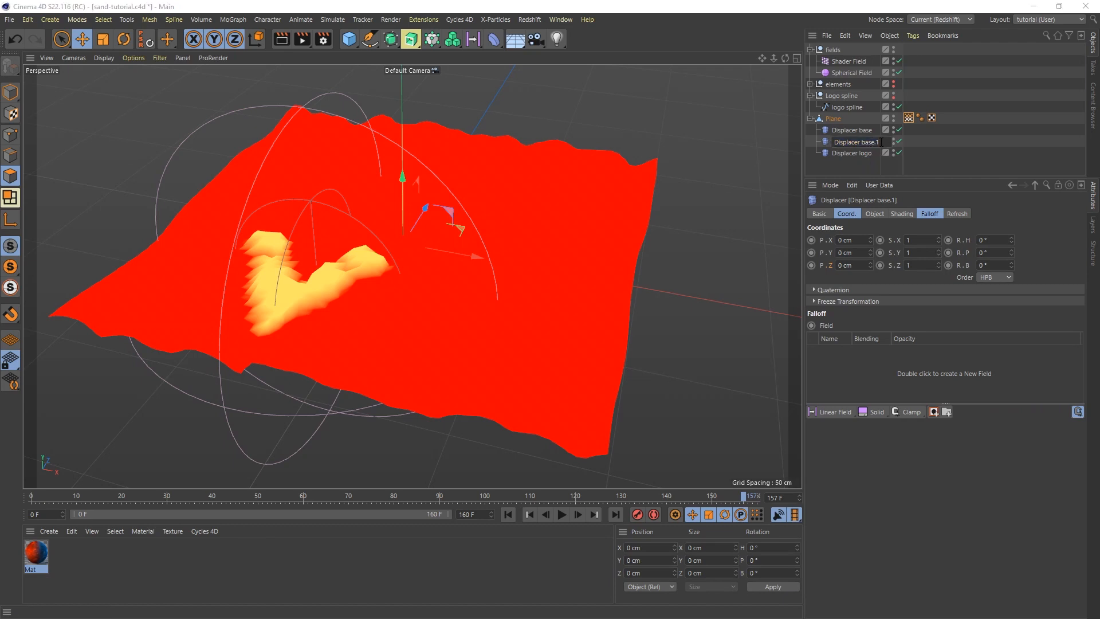
pyautogui.press('BackSpace')
pyautogui.press('BackSpace')
pyautogui.press('BackSpace')
pyautogui.press('BackSpace')
pyautogui.press('BackSpace')
pyautogui.press('BackSpace')
pyautogui.press('BackSpace')
pyautogui.write('ring')
pyautogui.press('Return')
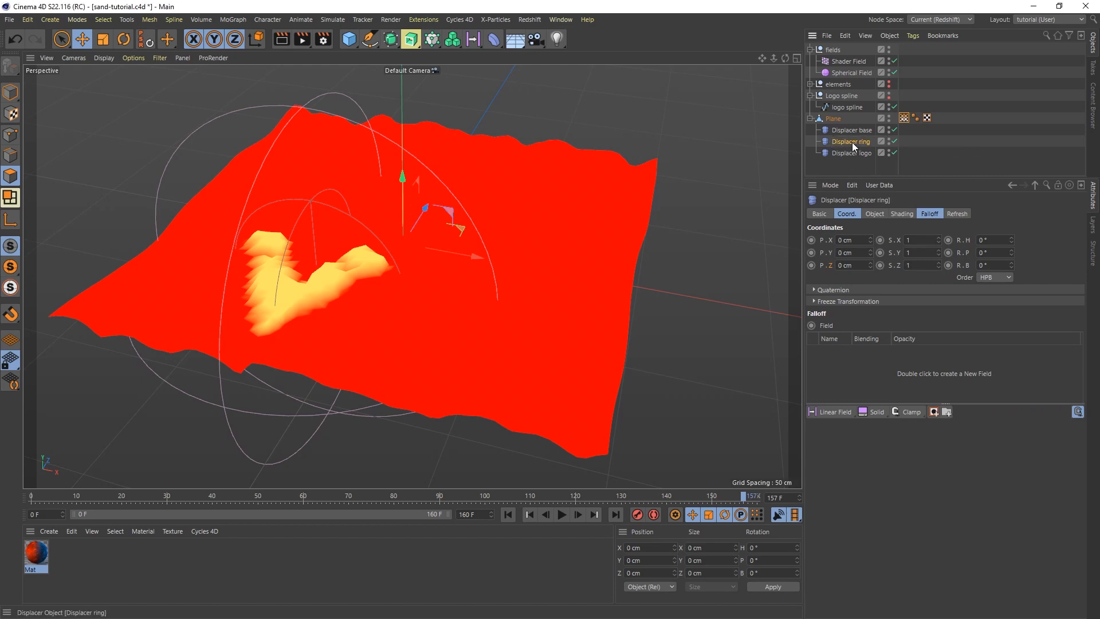
# Set the height of Displacer ring to 4 cm.
pyautogui.click(875, 213)
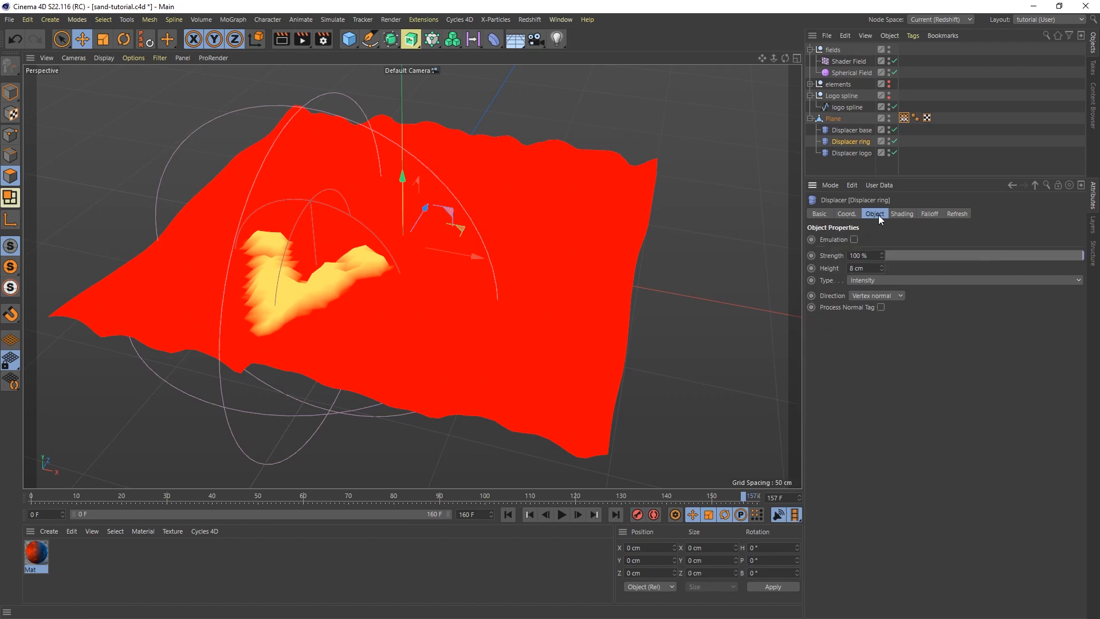
pyautogui.moveTo(873, 269); pyautogui.dragTo(843, 269)
pyautogui.write('4')
pyautogui.press('Return')
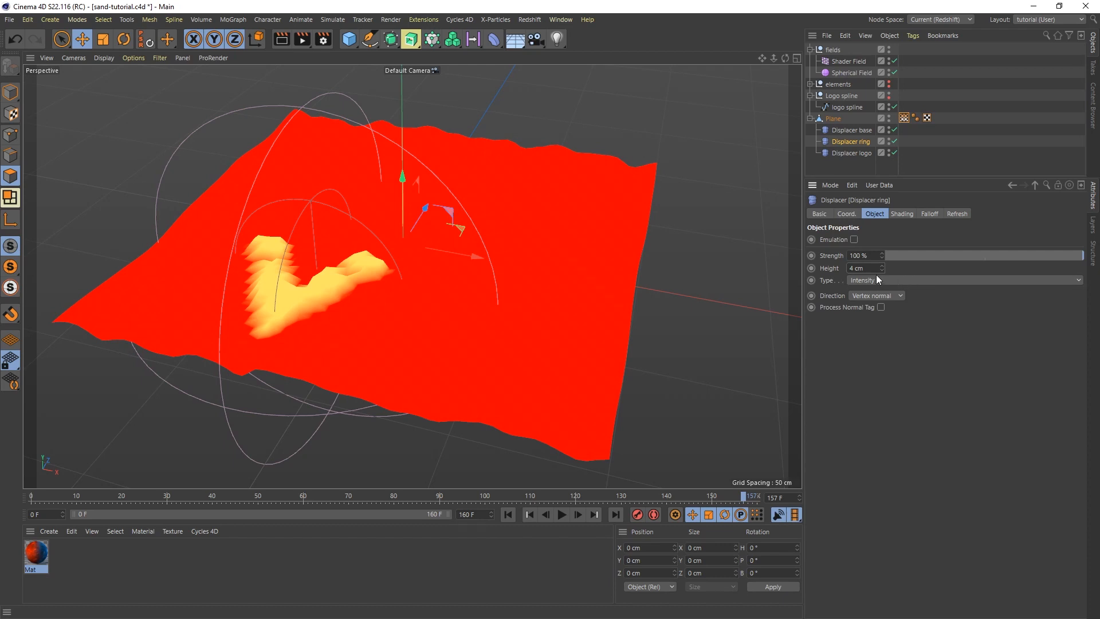
# In Displacer ring's Noise shader, set the global scale to 550% and the first and third relative scale values to 100%.
pyautogui.click(900, 214)
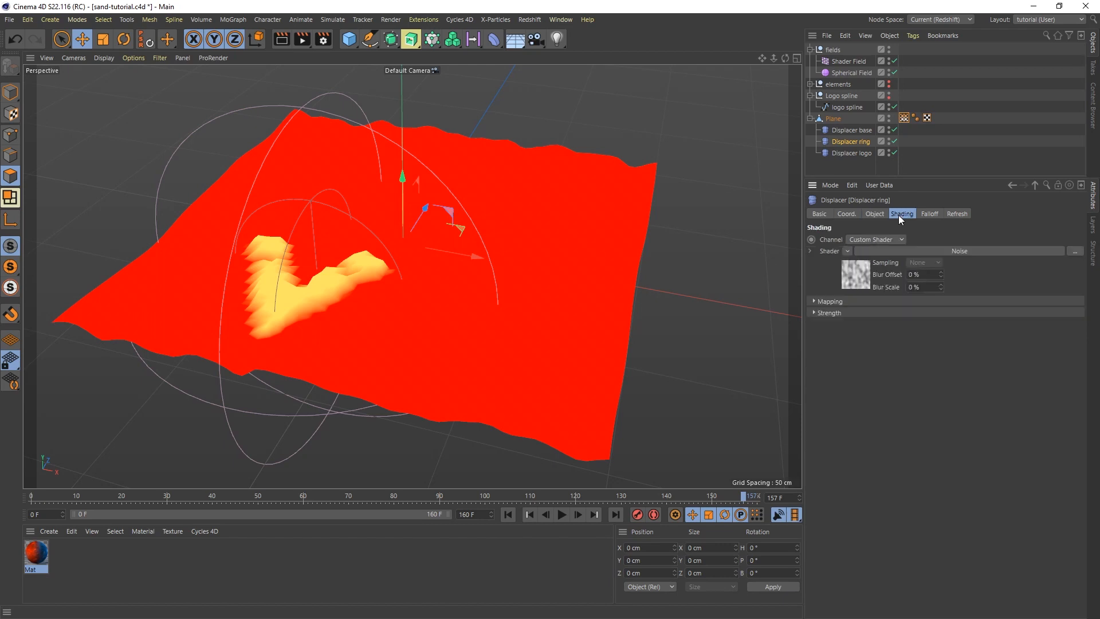
pyautogui.click(947, 252)
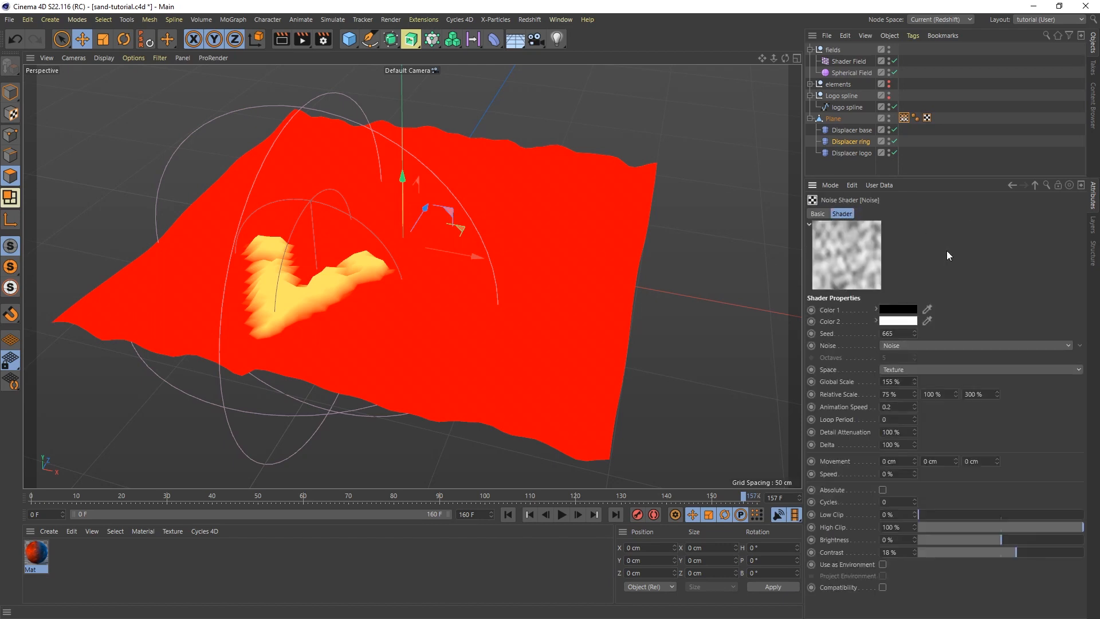
pyautogui.click(891, 382)
pyautogui.write('550')
pyautogui.press('Return')
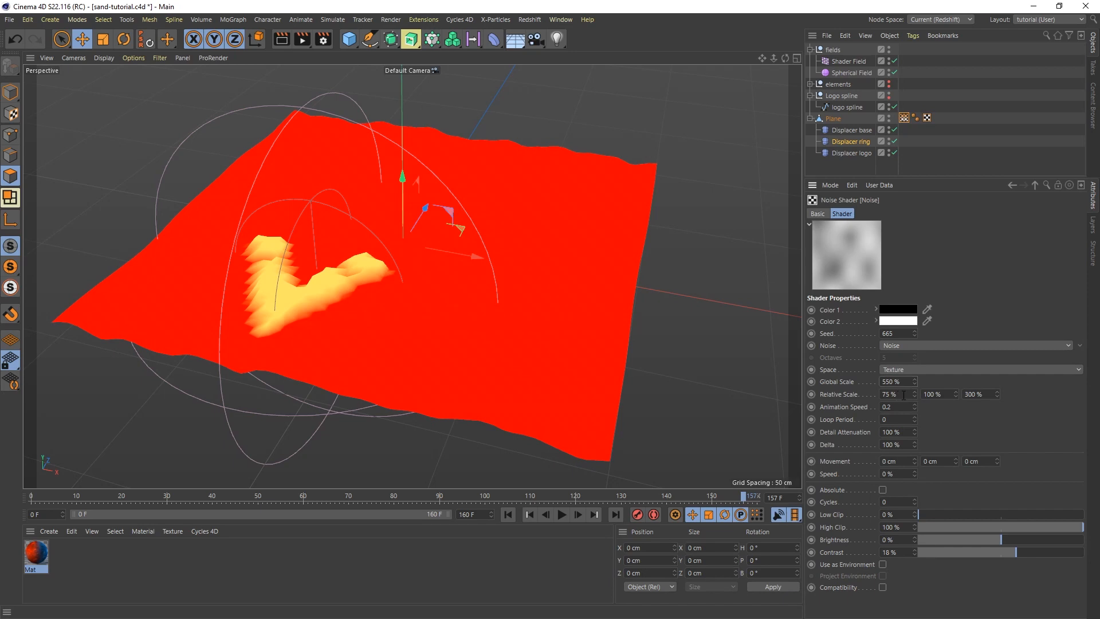
pyautogui.click(904, 394)
pyautogui.write('100')
pyautogui.press('Return')
pyautogui.click(974, 395)
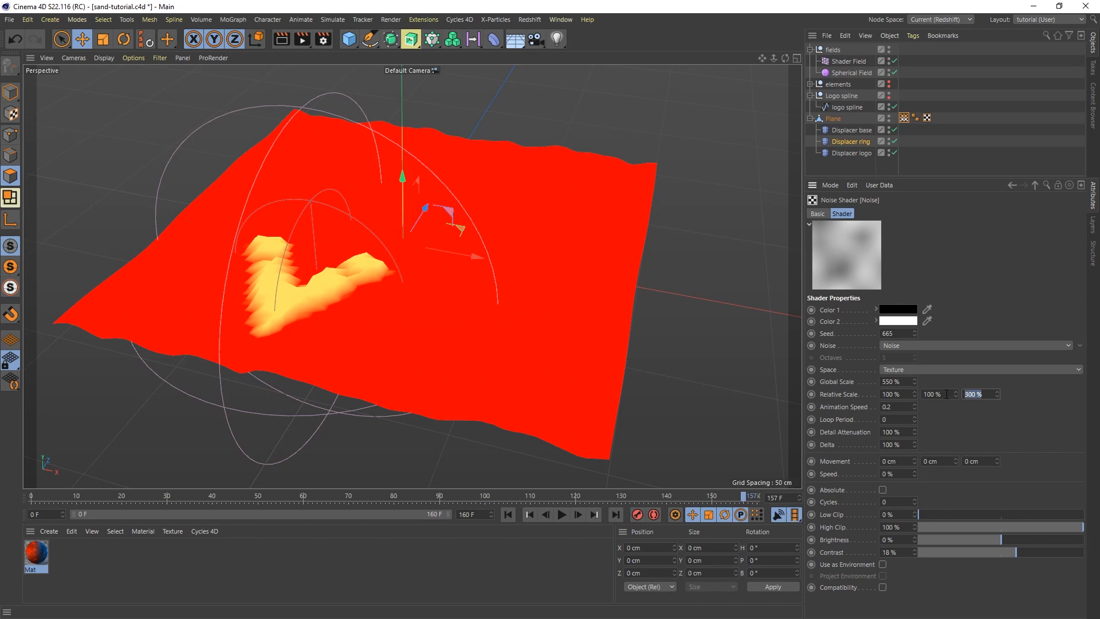
pyautogui.write('100')
pyautogui.press('Return')
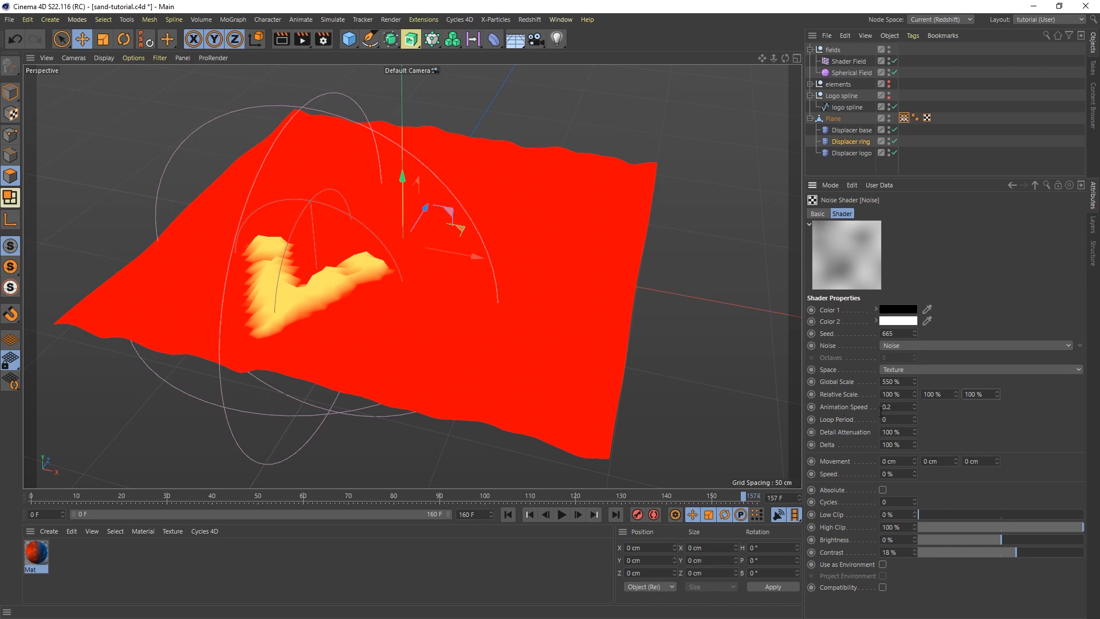
# Set the ring noise's animation speed to 0.3 and its low clip to about 19%.
pyautogui.click(897, 407)
pyautogui.write('0.3')
pyautogui.press('Return')
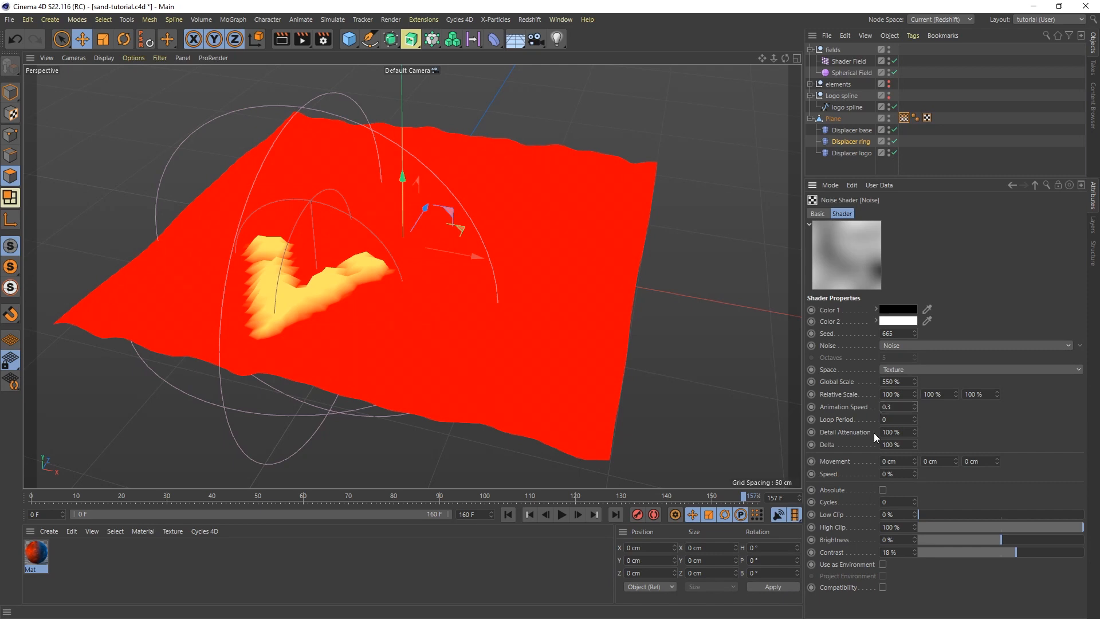
pyautogui.click(922, 514)
pyautogui.moveTo(927, 513); pyautogui.dragTo(948, 514)
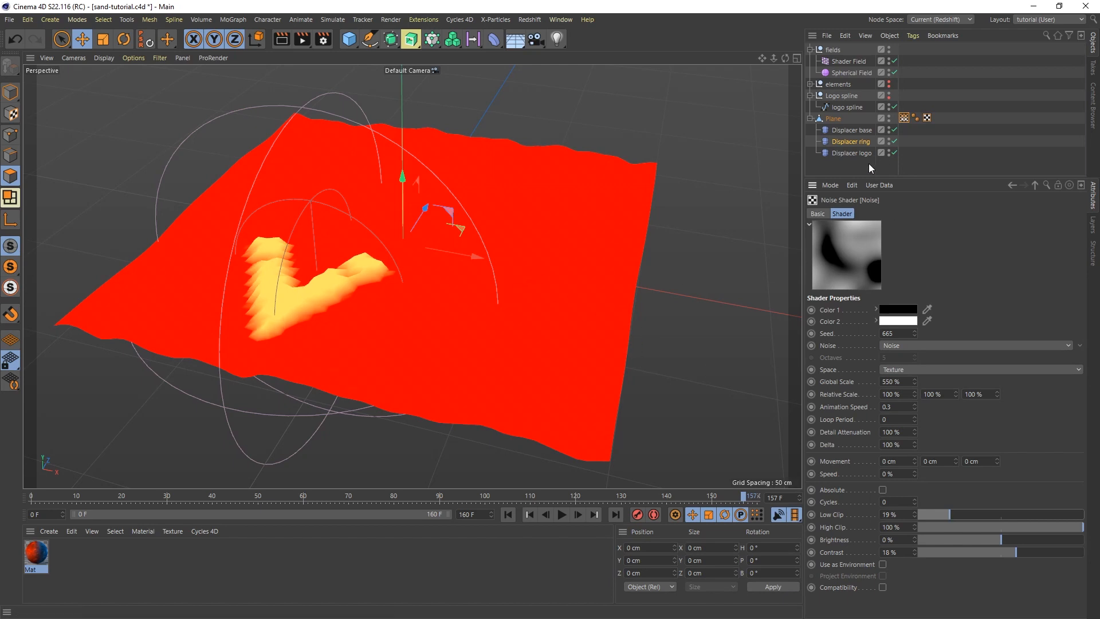
# Disable Displacer logo and Displacer base to isolate the ring displacement, and select the Plane.
pyautogui.click(847, 167)
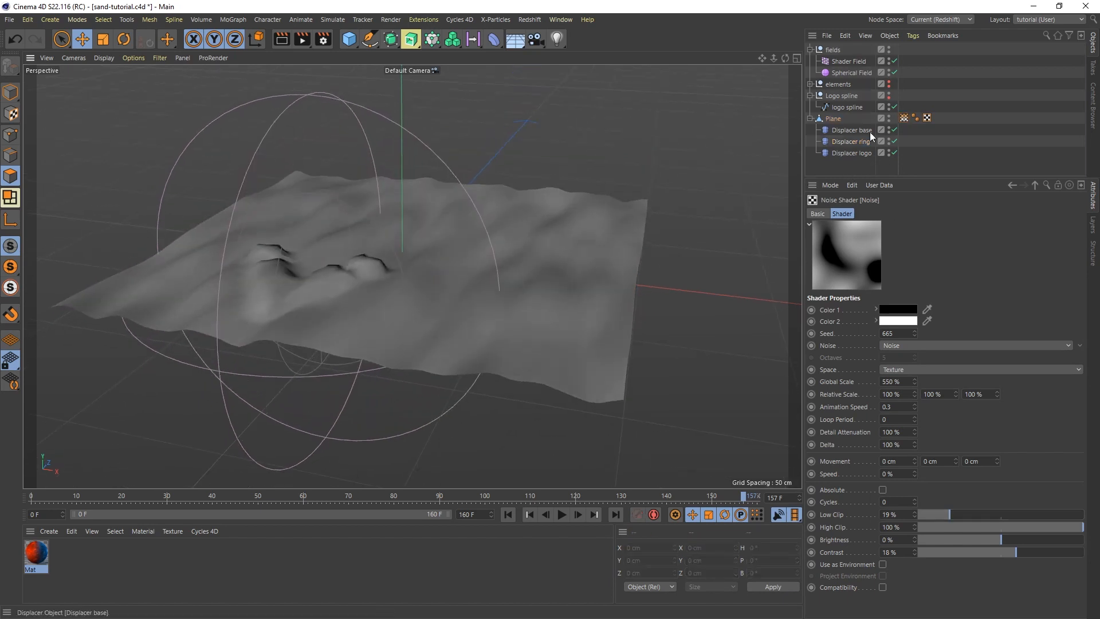
pyautogui.click(894, 152)
pyautogui.click(894, 130)
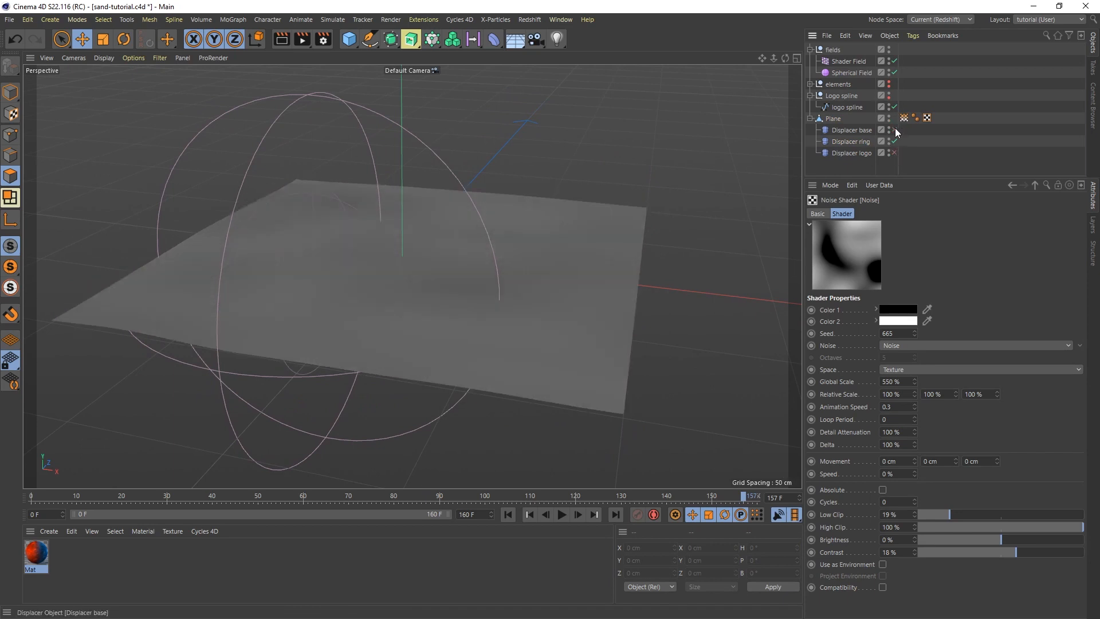
pyautogui.keyDown('alt'); pyautogui.moveTo(494, 295); pyautogui.dragTo(519, 309); pyautogui.keyUp('alt')
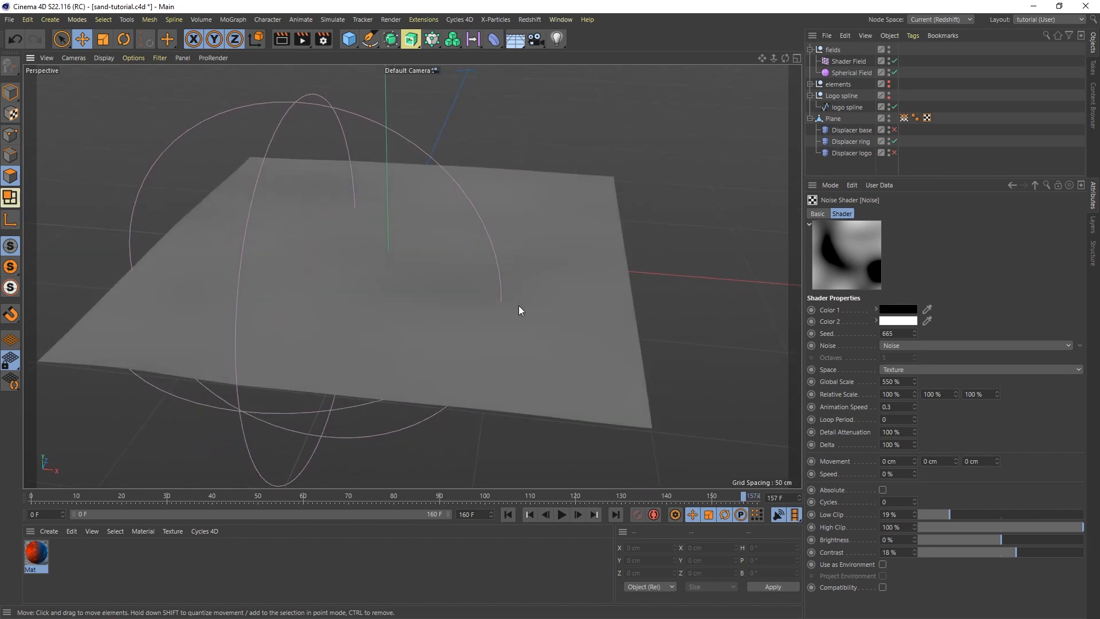
pyautogui.click(840, 118)
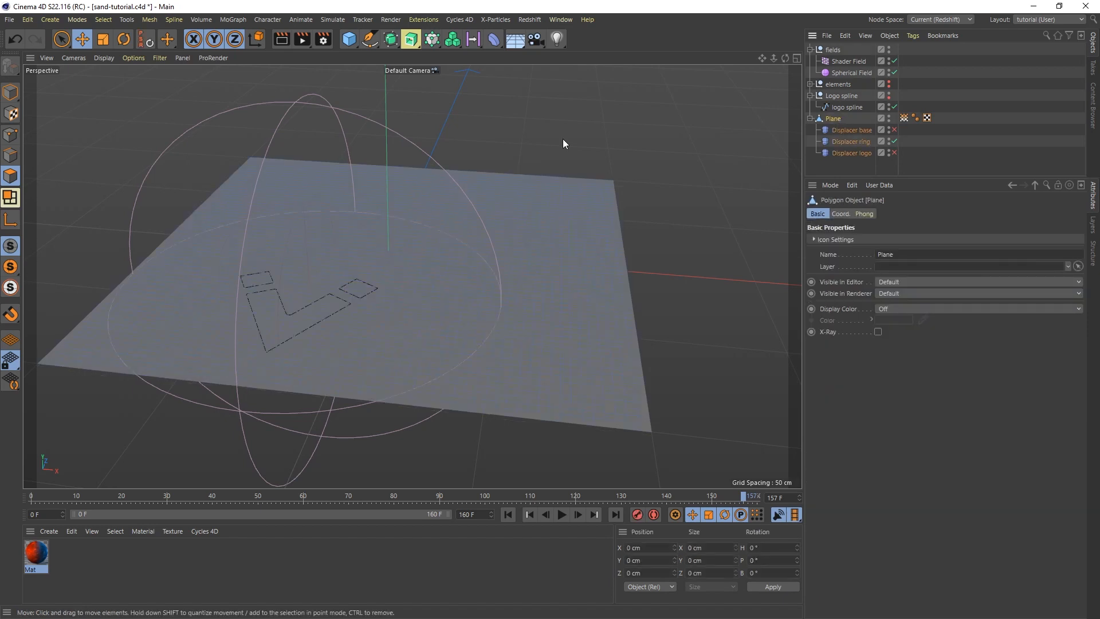
# Create a new vertex map on the Plane with a 0% weight and name it "VM ring noise".
pyautogui.click(103, 19)
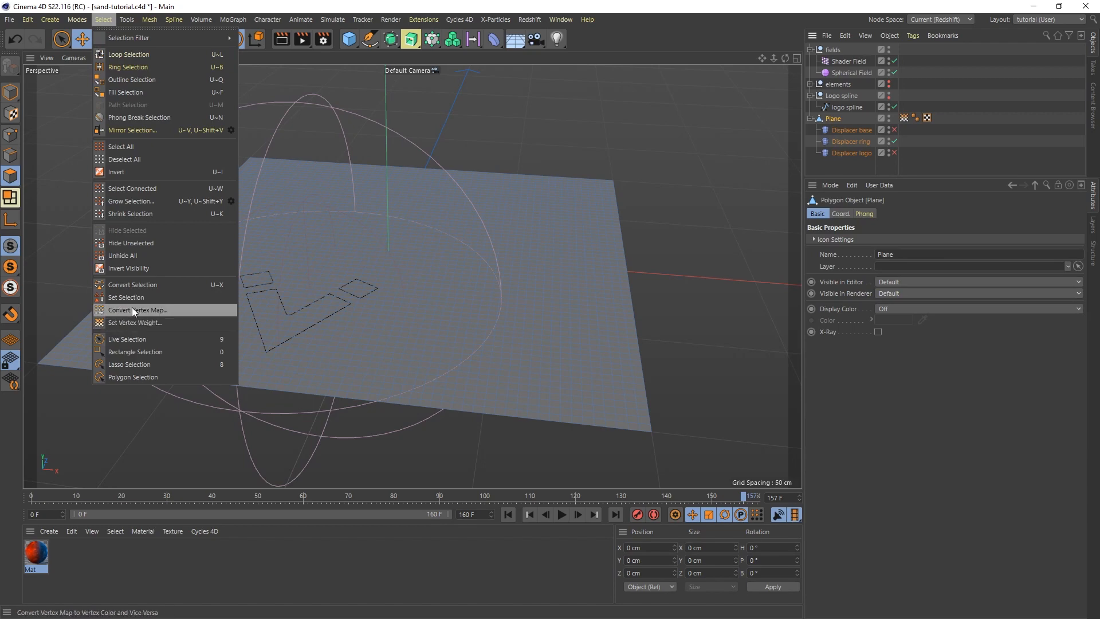
pyautogui.click(141, 322)
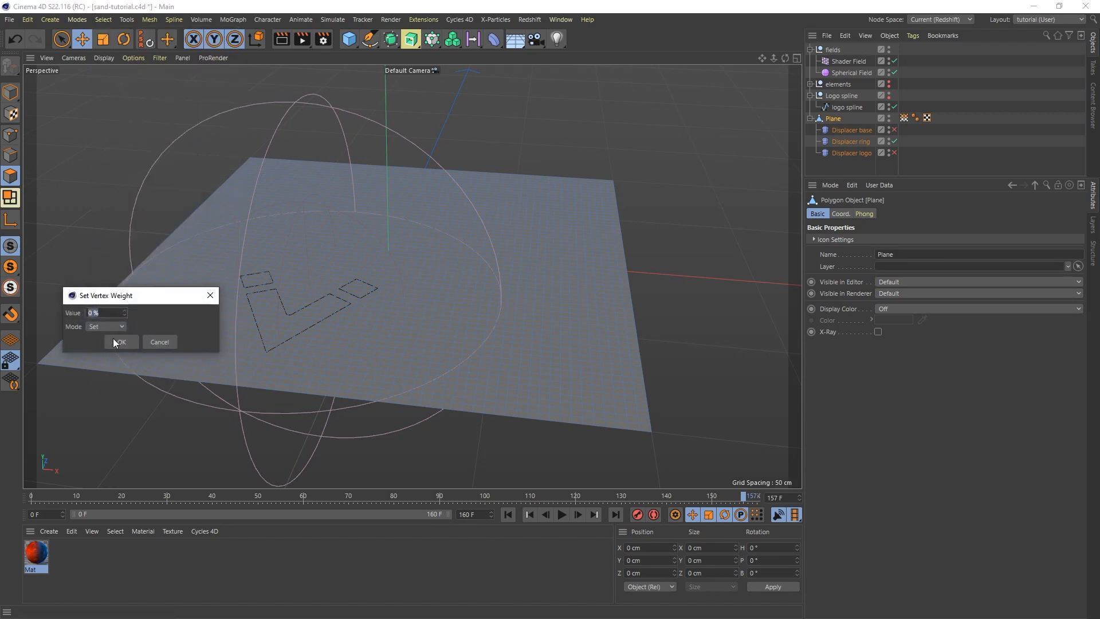
pyautogui.click(121, 342)
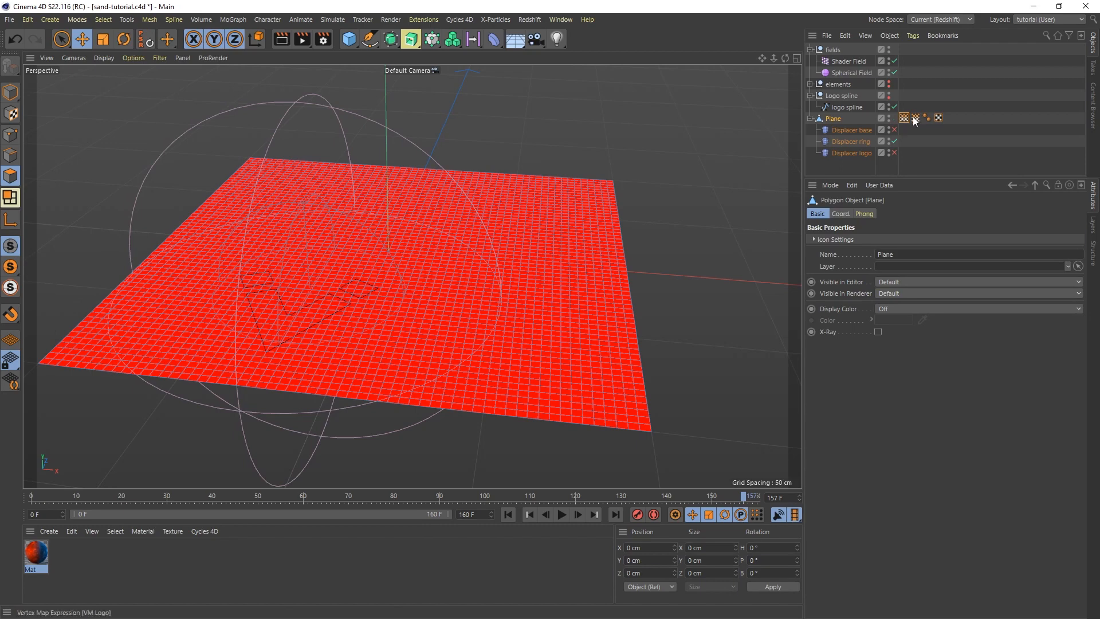
pyautogui.click(904, 117)
pyautogui.moveTo(891, 244); pyautogui.dragTo(758, 228)
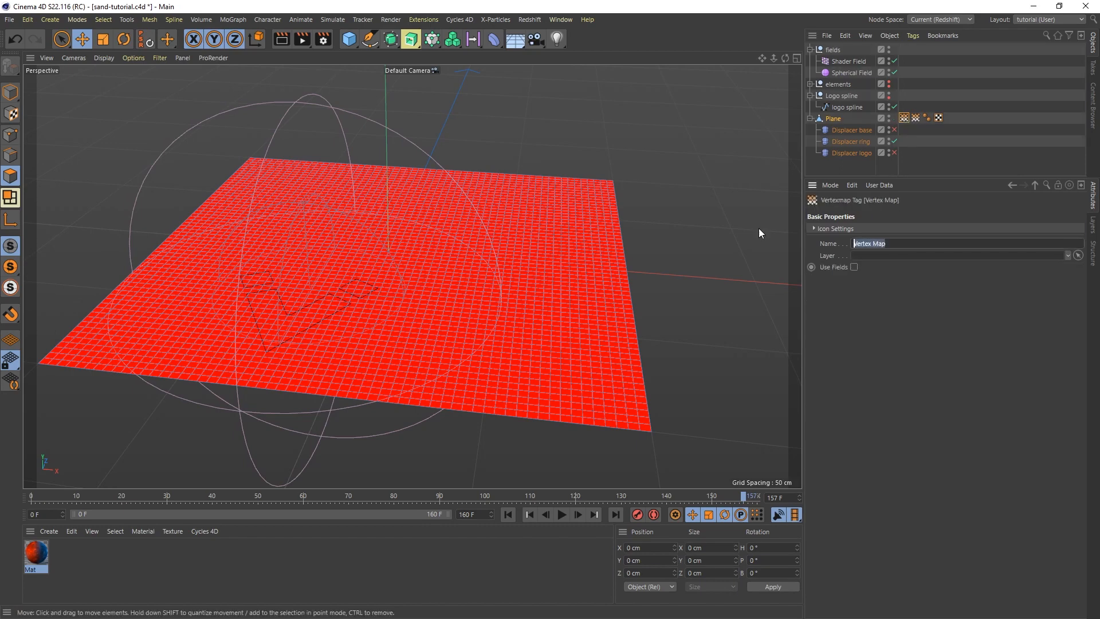
pyautogui.write('VM ring noise')
pyautogui.press('Return')
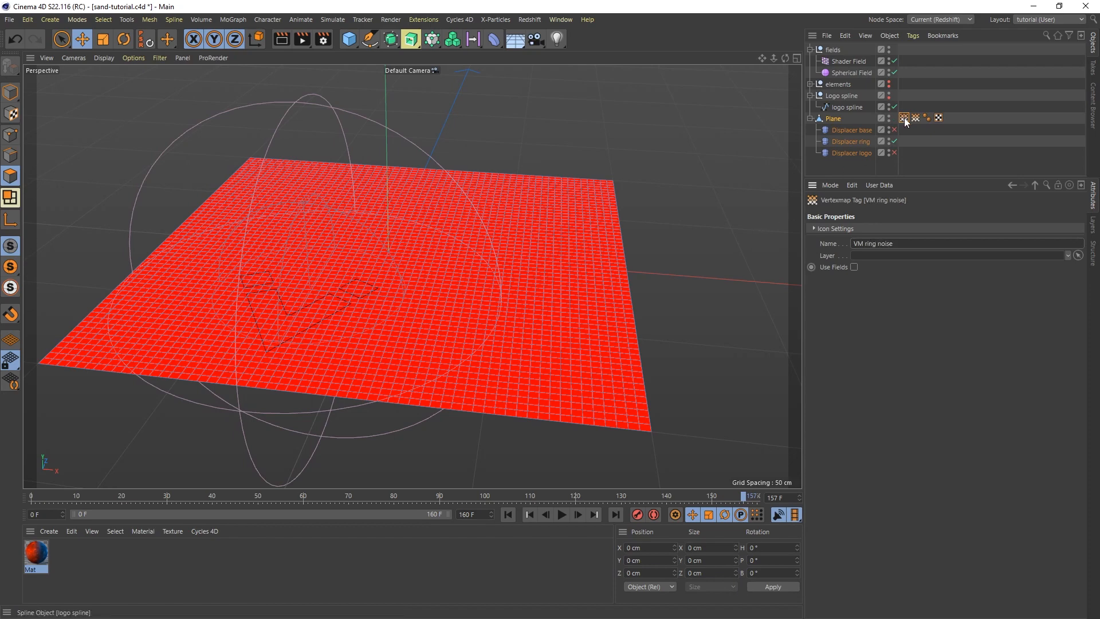
# Enable fields on the VM ring noise map and delete its Freeze layer.
pyautogui.click(853, 267)
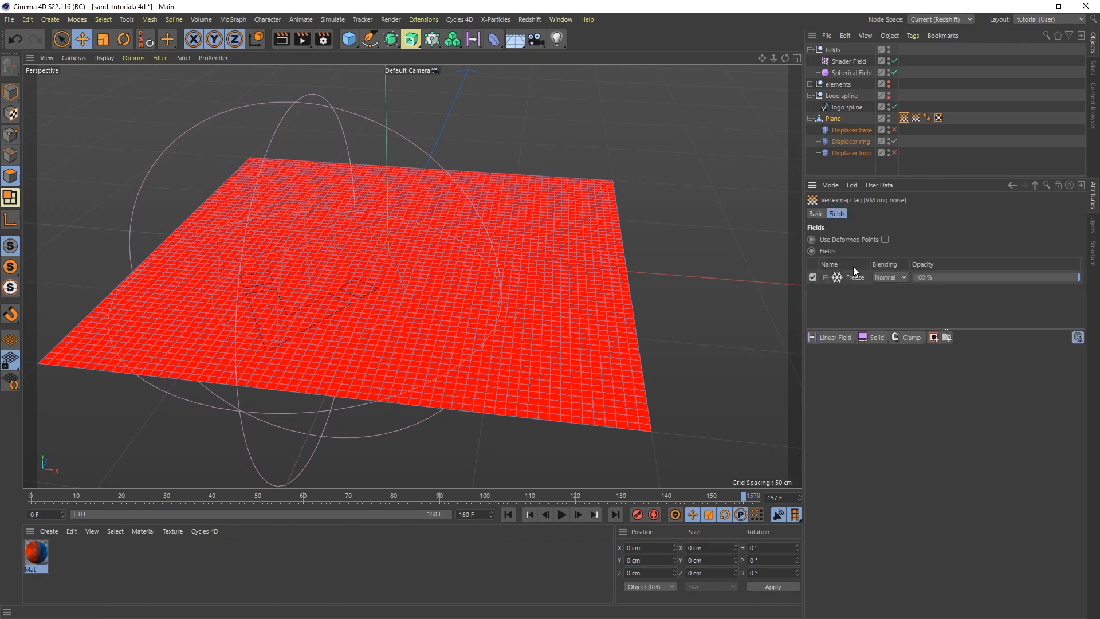
pyautogui.click(857, 278)
pyautogui.press('Delete')
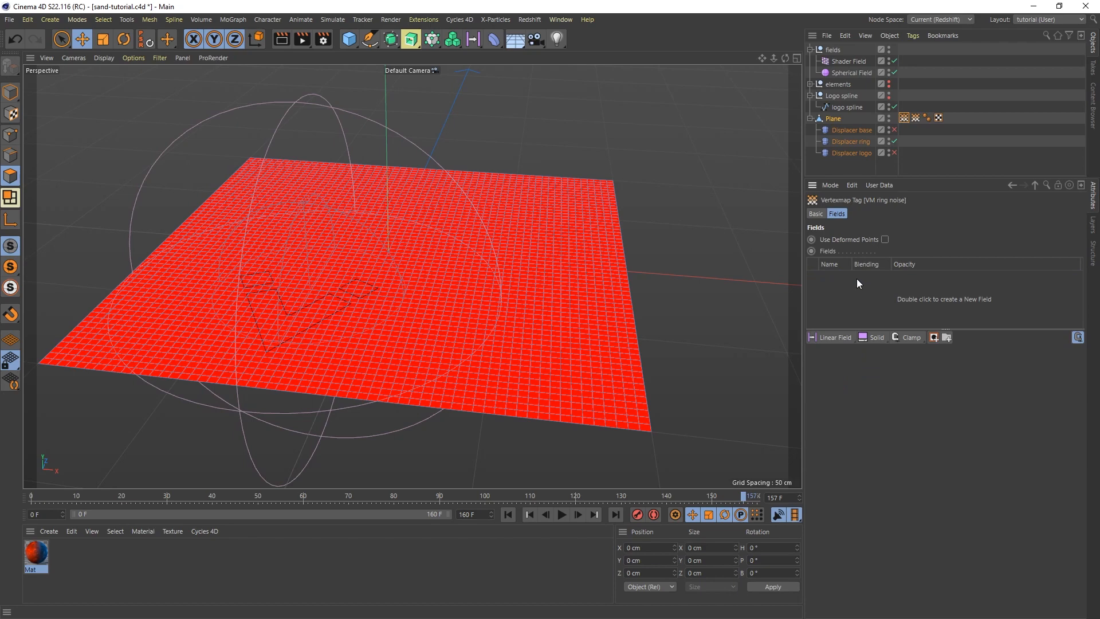
# Create a Circle spline with a 50 cm radius lying in the XZ plane.
pyautogui.click(369, 39)
pyautogui.click(484, 76)
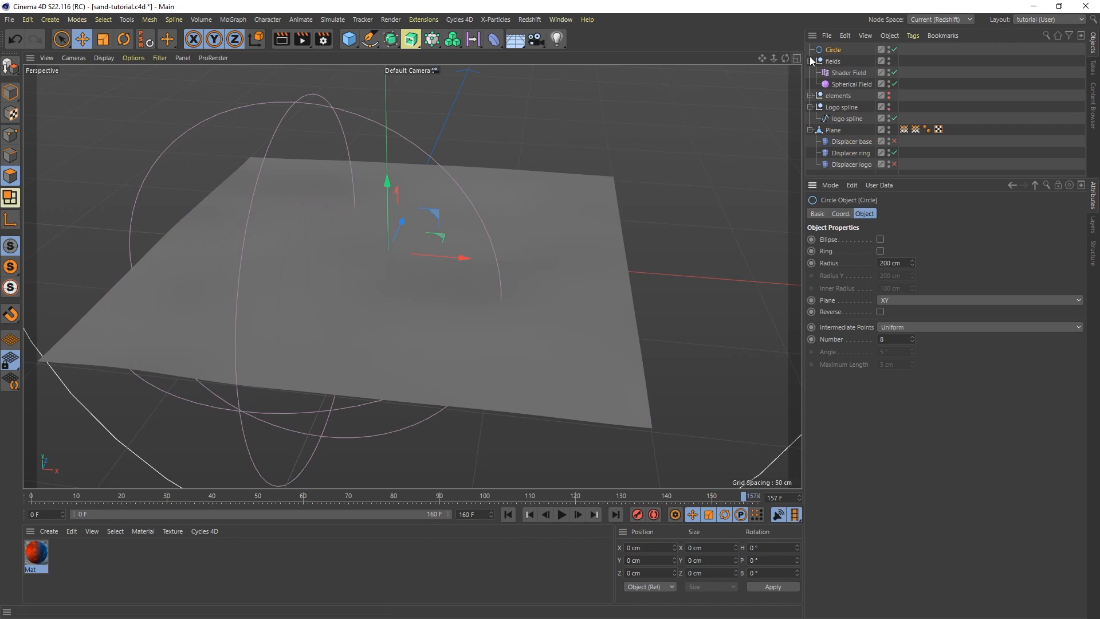
pyautogui.doubleClick(902, 263)
pyautogui.write('50')
pyautogui.press('Return')
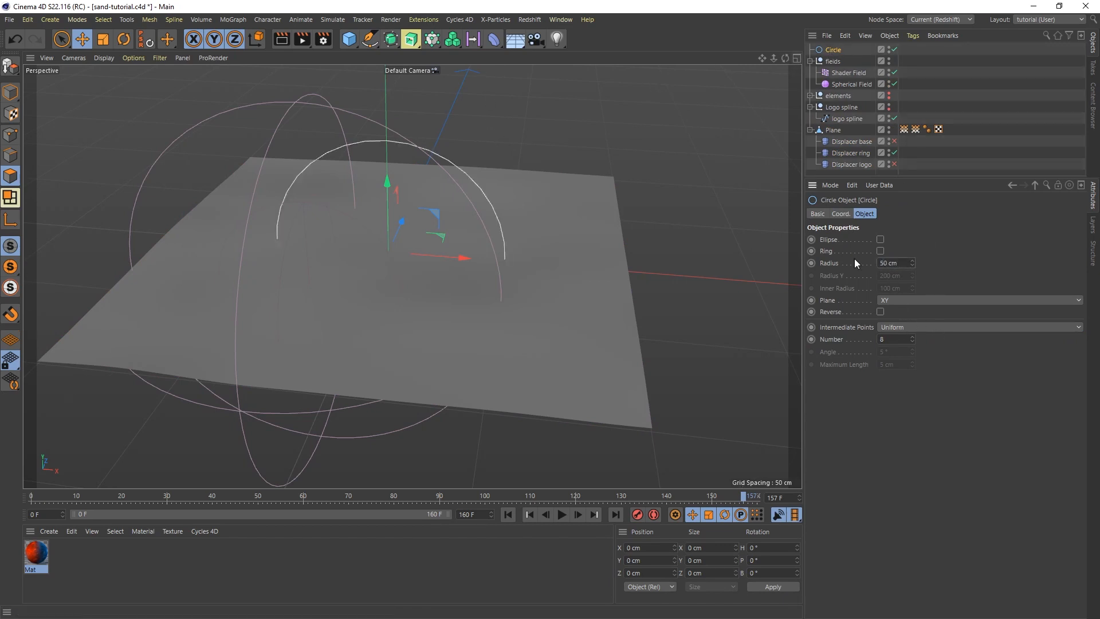
pyautogui.click(890, 301)
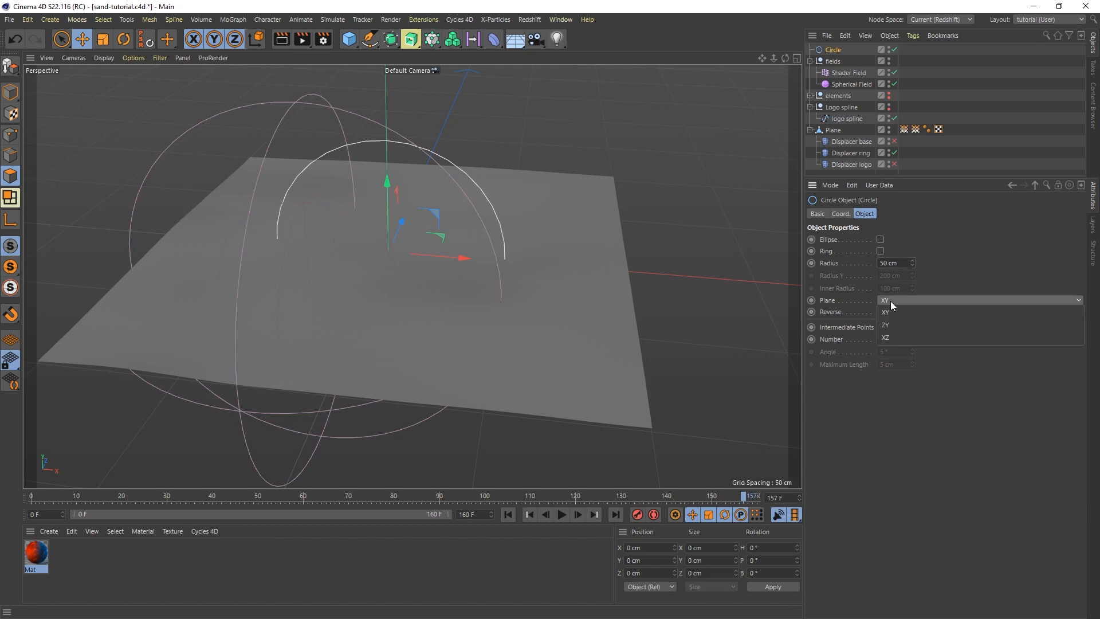
pyautogui.click(900, 338)
# Switch to Model mode and raise the circle above the plane to a Y position of about 4.7 cm.
pyautogui.moveTo(441, 301)
pyautogui.keyDown('alt'); pyautogui.mouseDown()
pyautogui.moveTo(421, 265)
pyautogui.moveTo(417, 215)
pyautogui.moveTo(420, 302)
pyautogui.moveTo(424, 292)
pyautogui.mouseUp(); pyautogui.keyUp('alt')
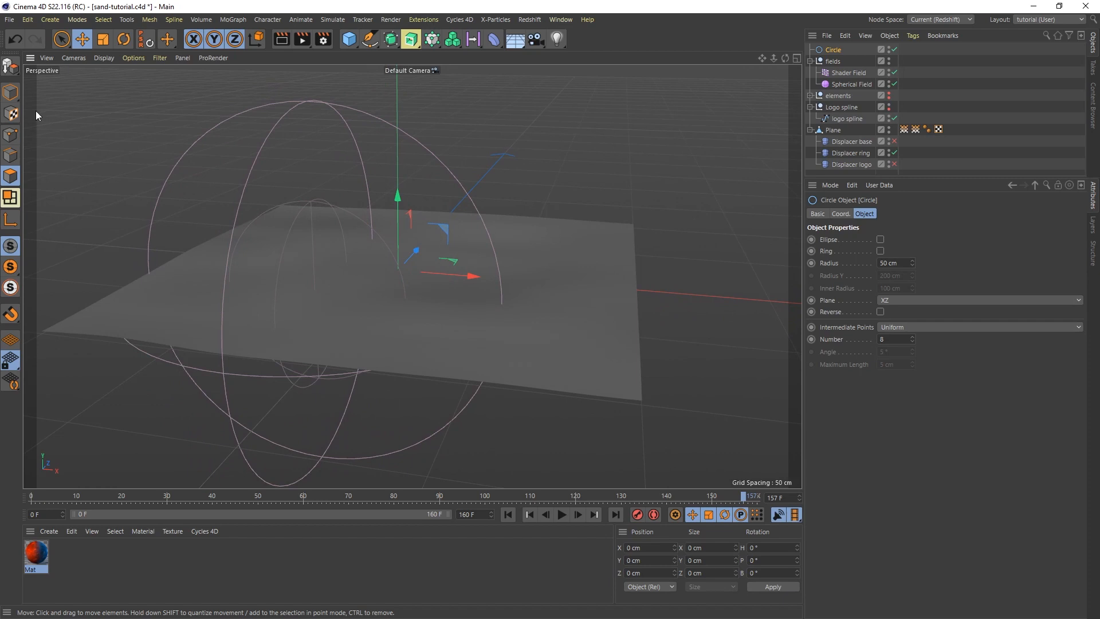
pyautogui.click(10, 92)
pyautogui.moveTo(394, 193); pyautogui.dragTo(394, 183)
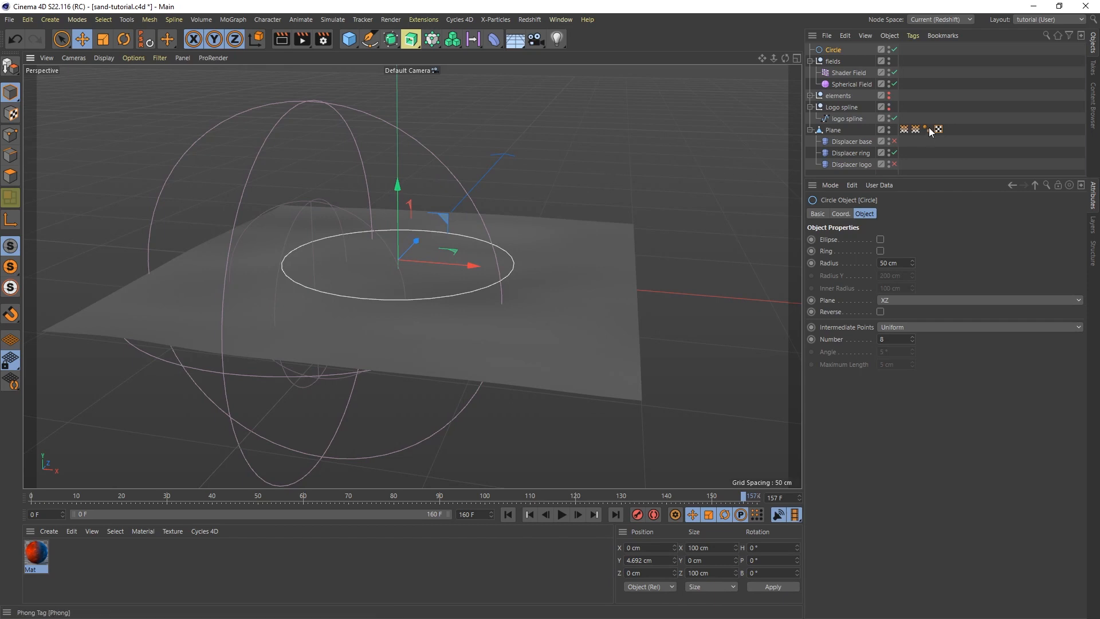
# Add the circle as a field in VM ring noise, using distance mode Radius with a radius of 19 cm.
pyautogui.click(904, 130)
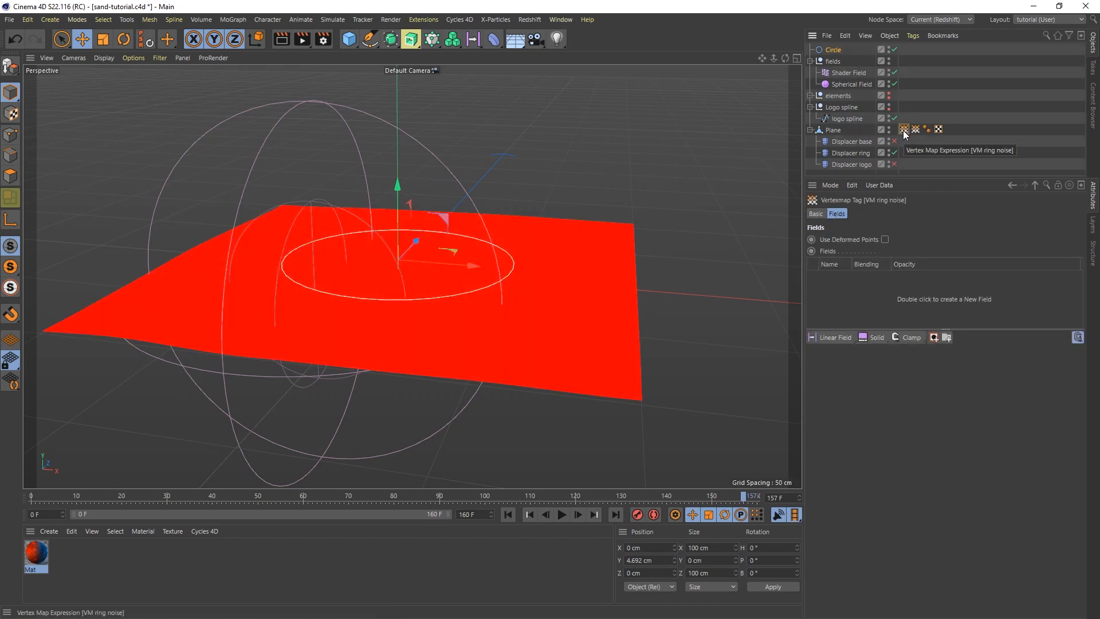
pyautogui.moveTo(834, 50); pyautogui.dragTo(837, 296)
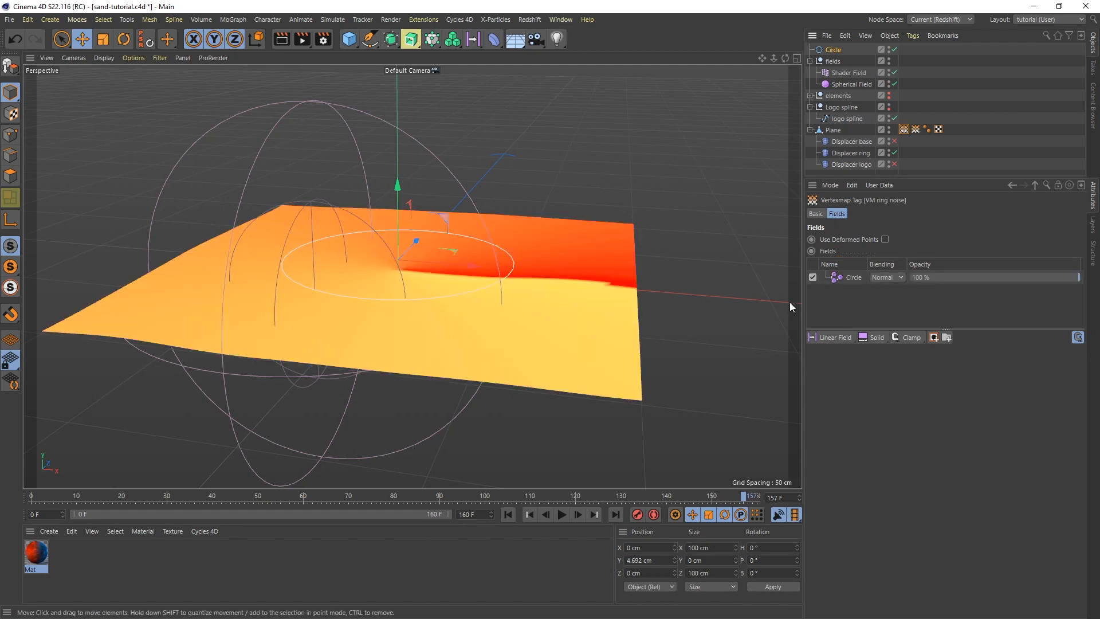
pyautogui.click(852, 280)
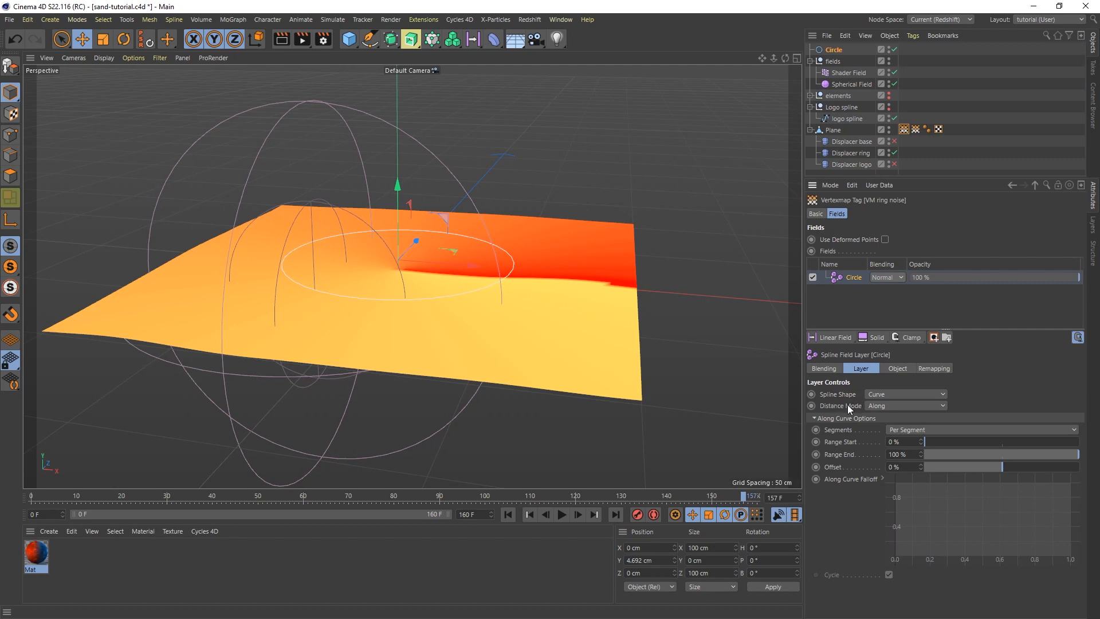
pyautogui.click(940, 406)
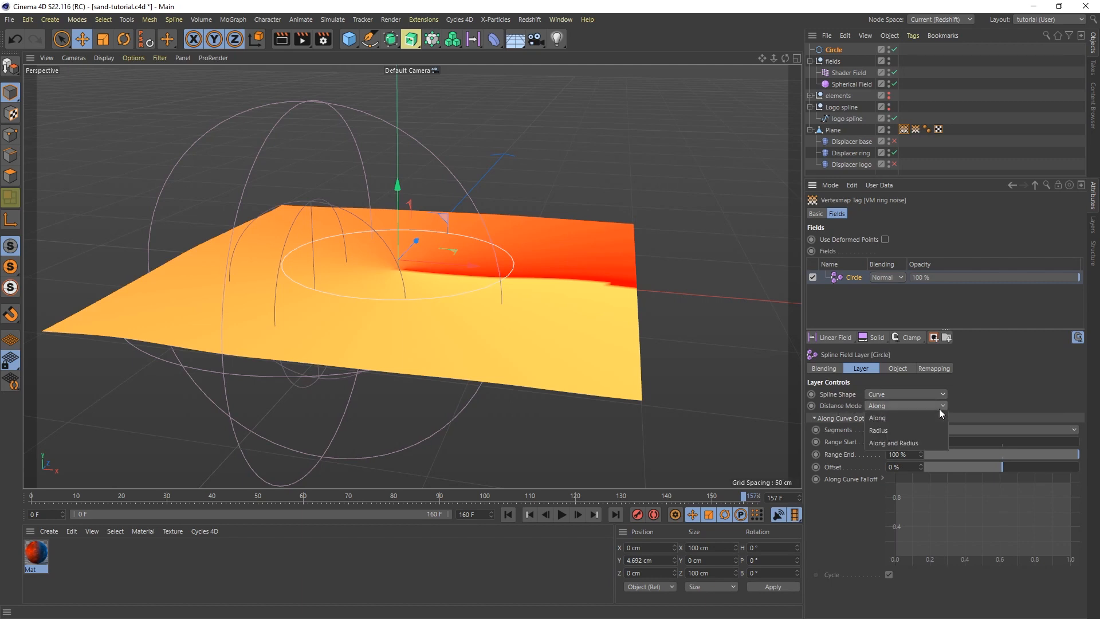
pyautogui.click(882, 429)
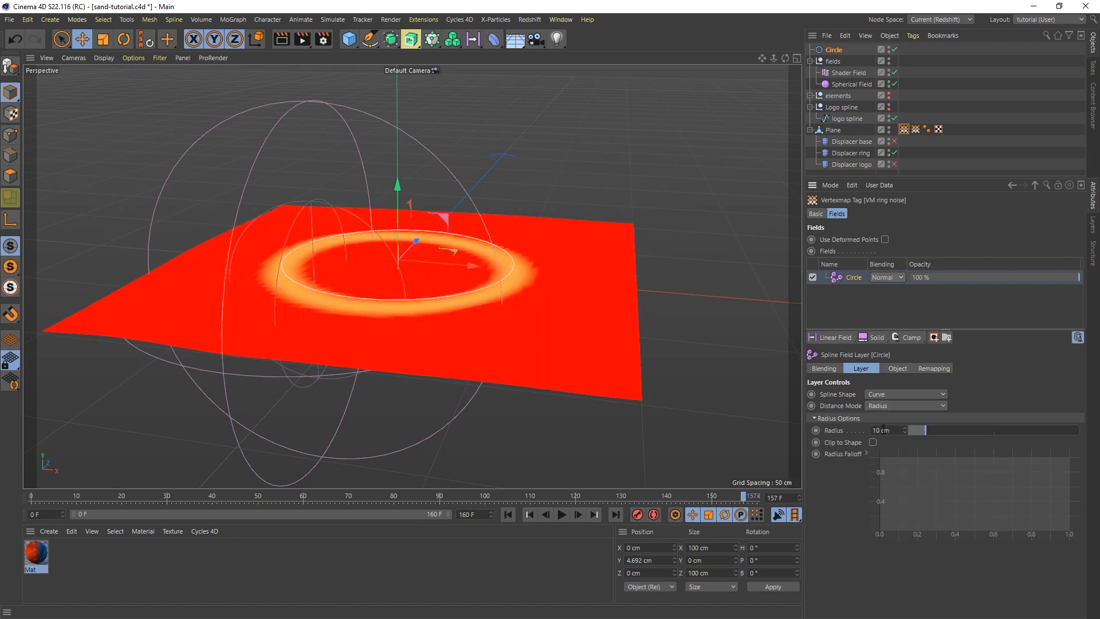
pyautogui.moveTo(931, 427)
pyautogui.mouseDown()
pyautogui.moveTo(922, 428)
pyautogui.moveTo(940, 429)
pyautogui.mouseUp()
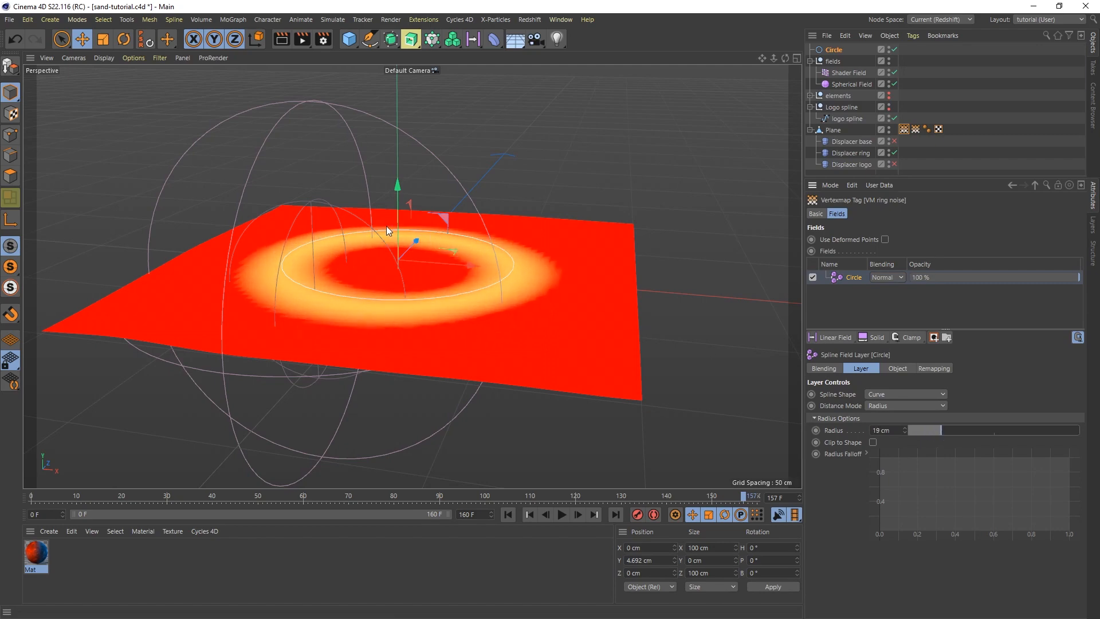
# Lower the circle and set its Y position to -1 cm.
pyautogui.moveTo(375, 228)
pyautogui.keyDown('alt'); pyautogui.mouseDown()
pyautogui.moveTo(379, 200)
pyautogui.moveTo(375, 236)
pyautogui.mouseUp(); pyautogui.keyUp('alt')
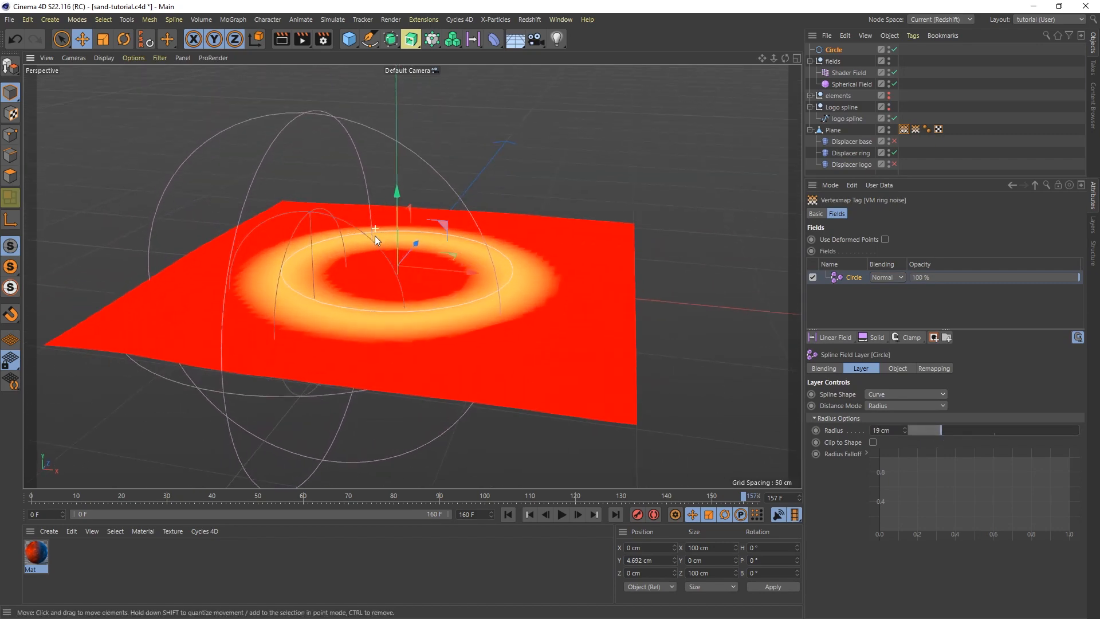
pyautogui.click(833, 50)
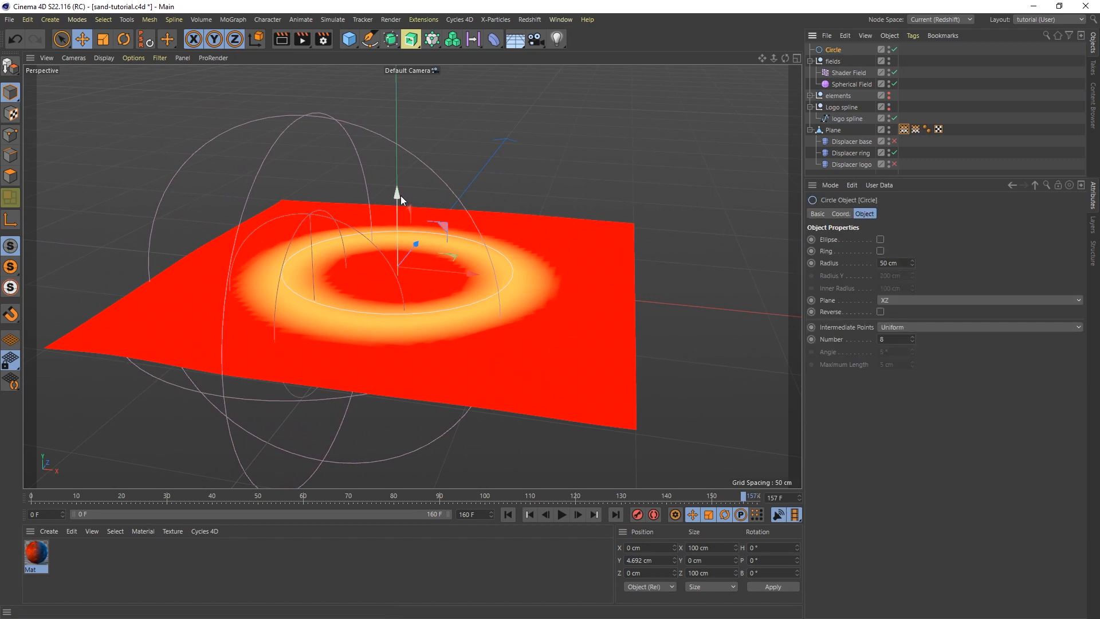
pyautogui.moveTo(398, 193)
pyautogui.mouseDown()
pyautogui.moveTo(398, 165)
pyautogui.moveTo(396, 246)
pyautogui.moveTo(397, 208)
pyautogui.mouseUp()
pyautogui.click(841, 214)
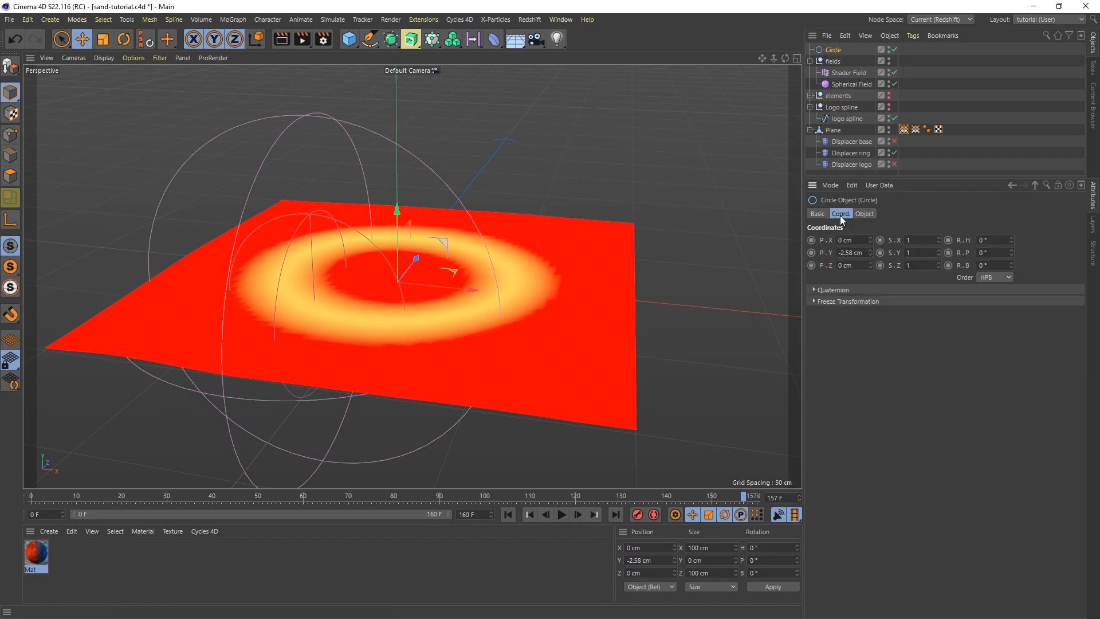
pyautogui.click(857, 253)
pyautogui.write('-1')
pyautogui.press('Return')
# Limit Displacer ring's falloff with the VM ring noise vertex map and view the displaced ring.
pyautogui.moveTo(952, 175); pyautogui.dragTo(948, 263)
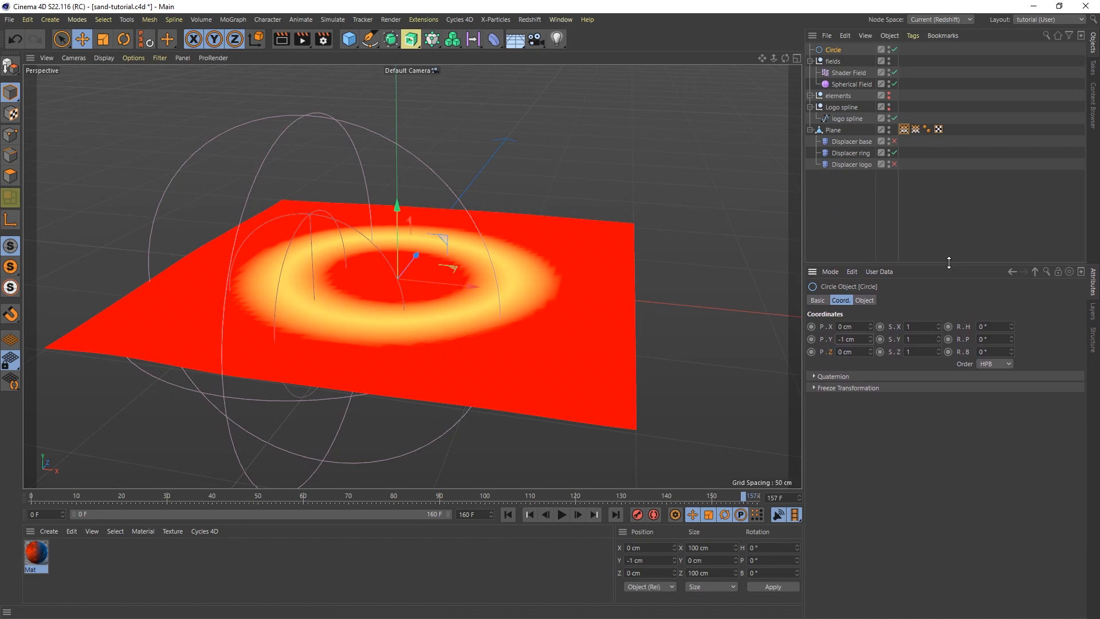
pyautogui.click(850, 153)
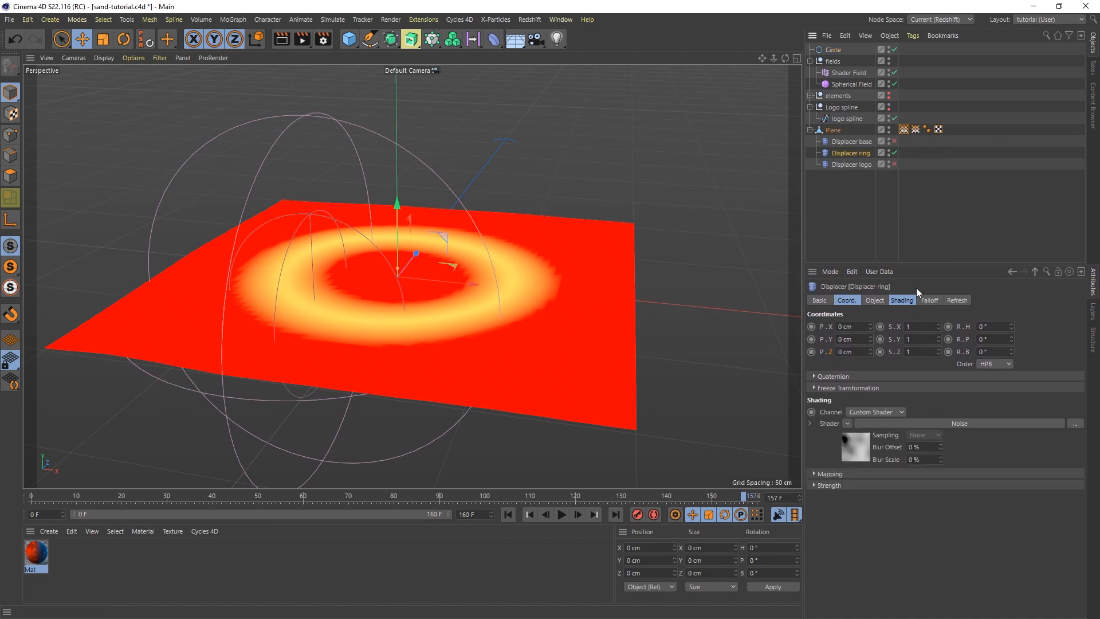
pyautogui.click(929, 300)
pyautogui.click(895, 164)
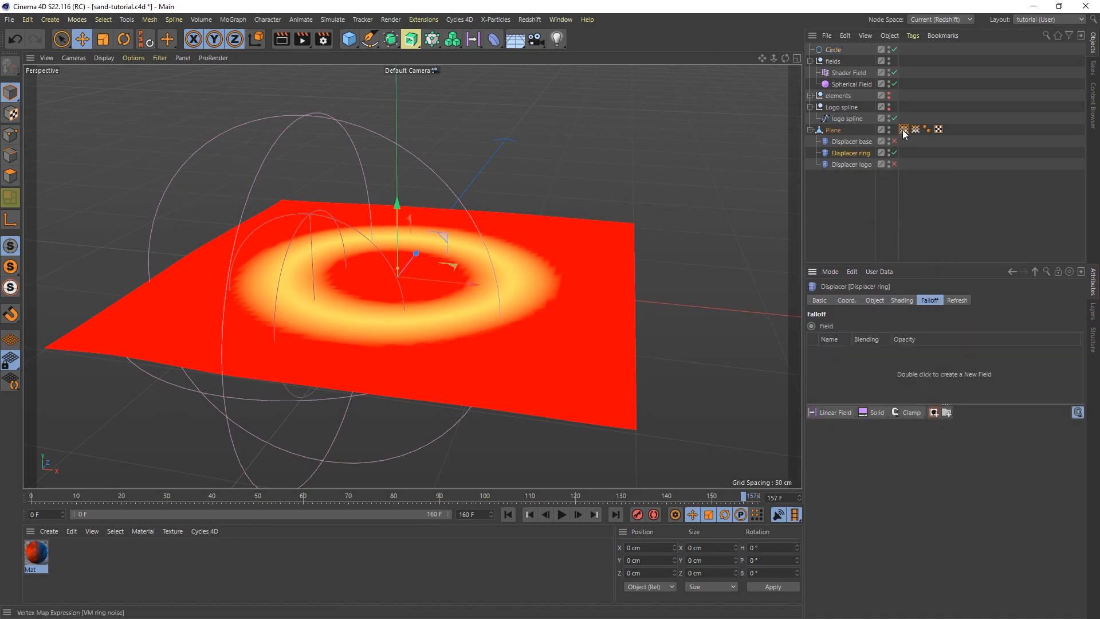
pyautogui.moveTo(834, 50); pyautogui.dragTo(855, 355)
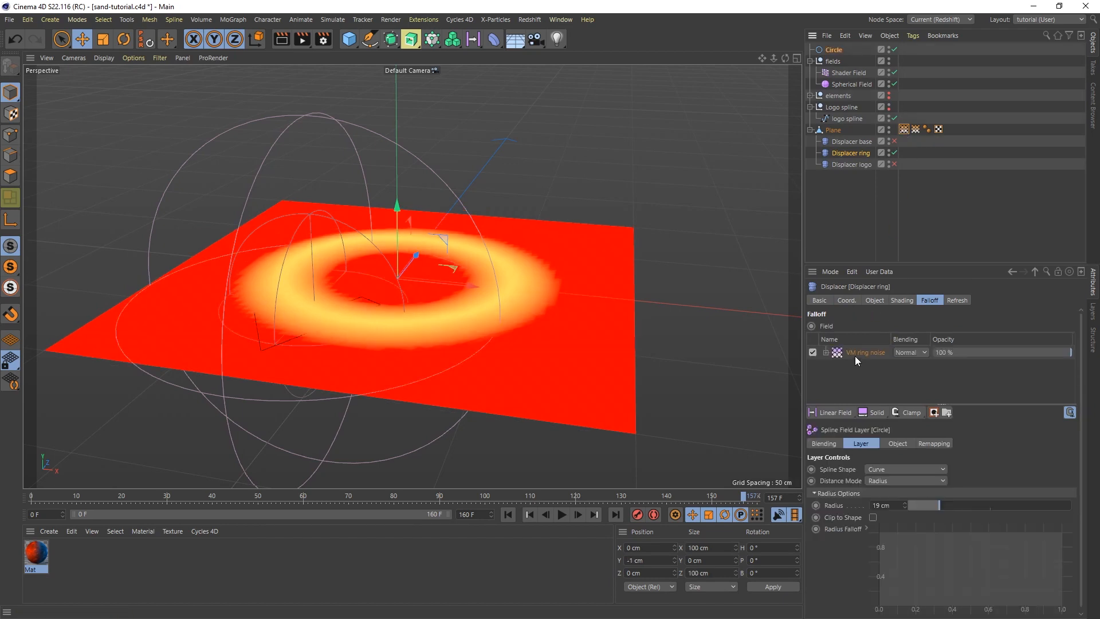
pyautogui.click(839, 186)
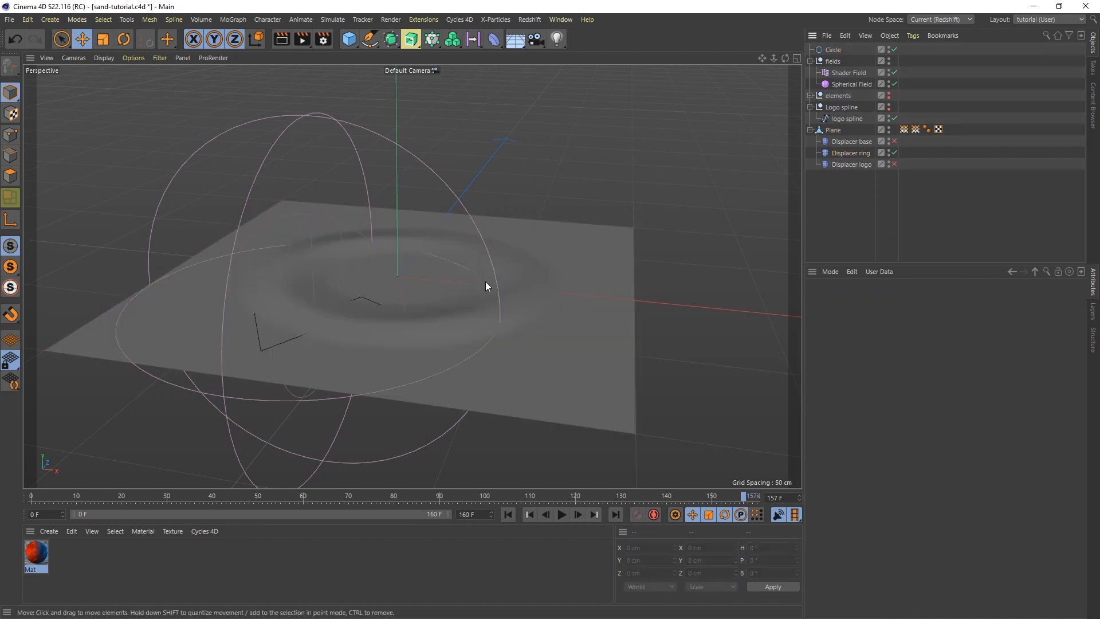
pyautogui.moveTo(486, 280)
pyautogui.keyDown('alt'); pyautogui.mouseDown()
pyautogui.moveTo(475, 267)
pyautogui.moveTo(476, 317)
pyautogui.moveTo(477, 298)
pyautogui.mouseUp(); pyautogui.keyUp('alt')
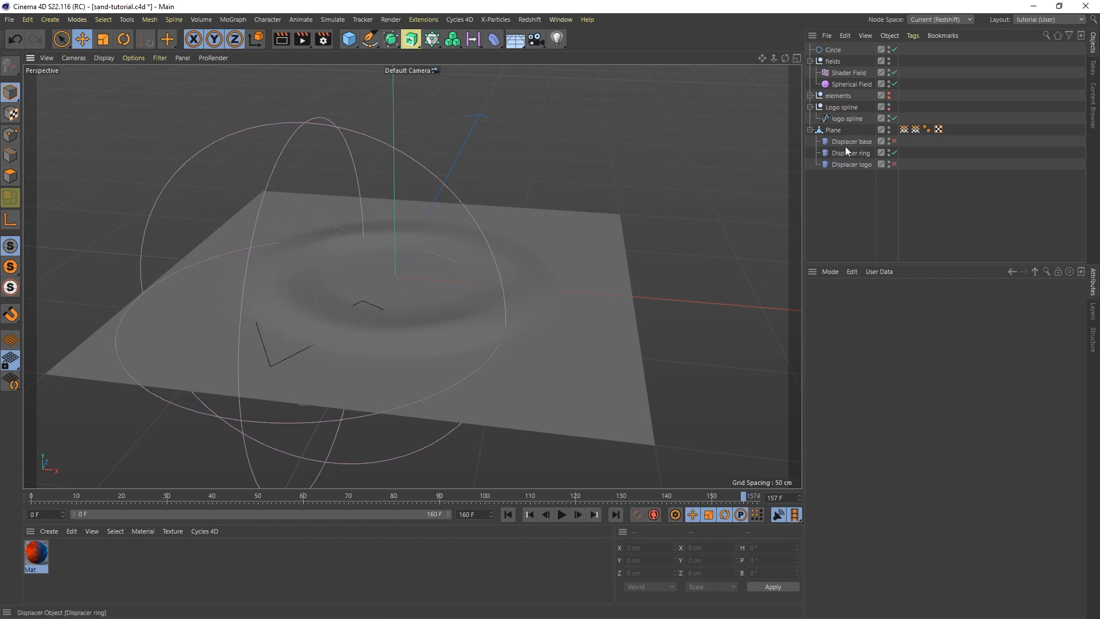
# Add the Shader Field above the circle in VM ring noise's fields and set its blending to Overlay.
pyautogui.click(902, 129)
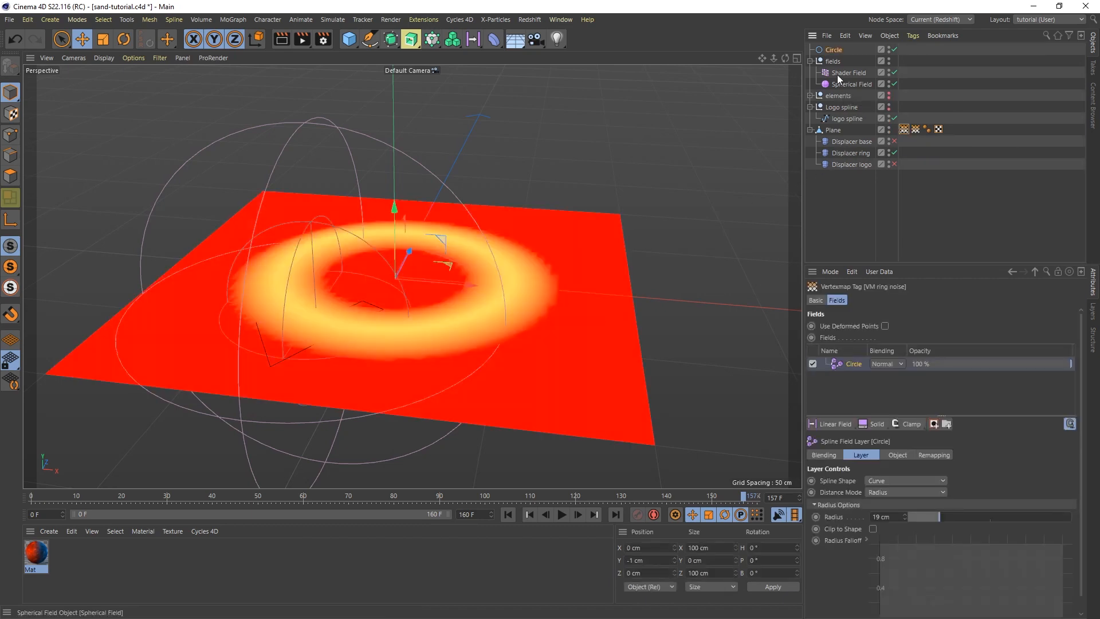
pyautogui.moveTo(848, 73); pyautogui.dragTo(852, 359)
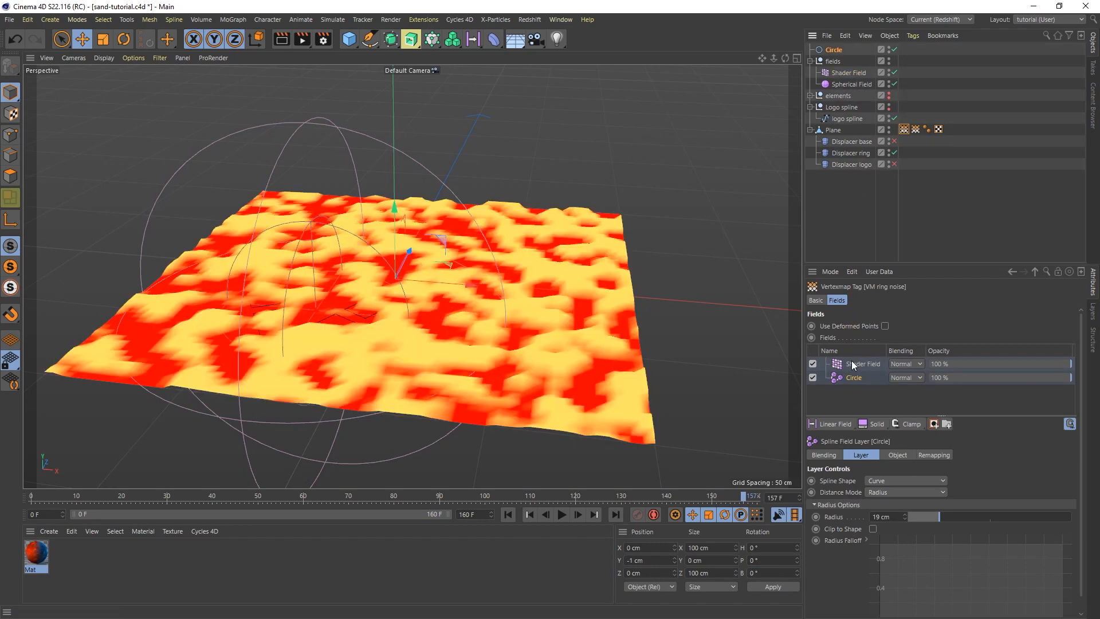
pyautogui.click(909, 363)
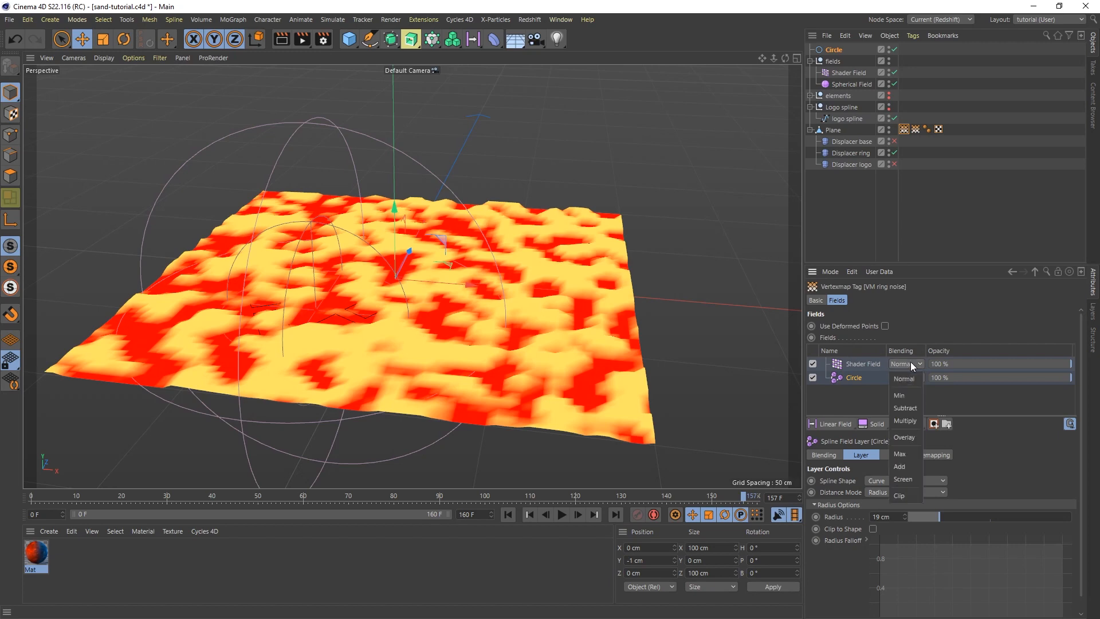
pyautogui.click(905, 437)
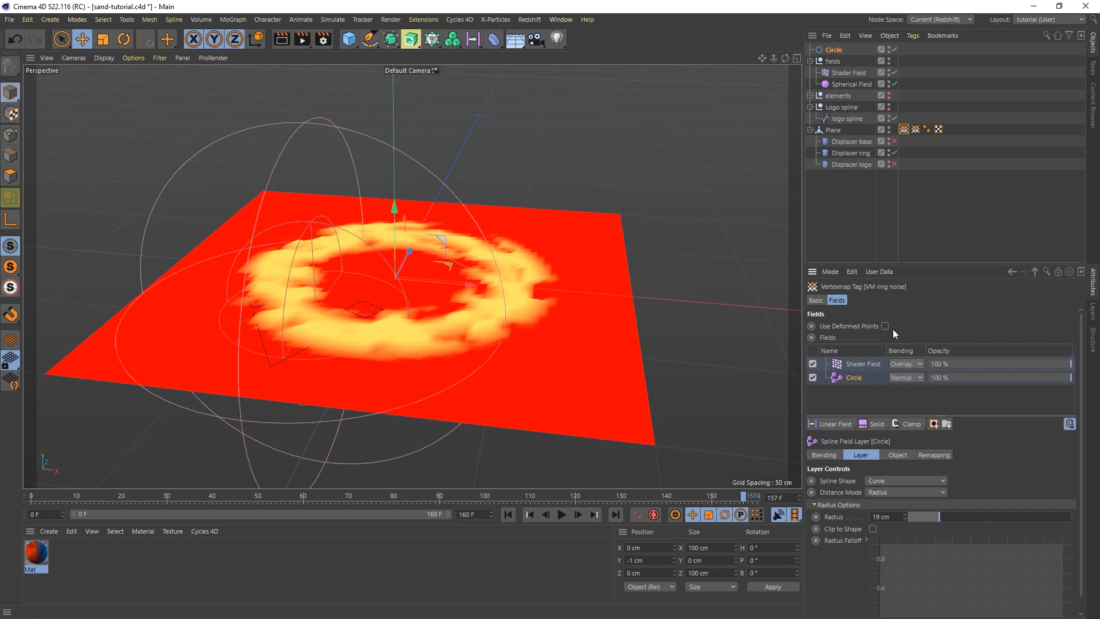
# Re-enable Displacer base, view the combined surface without the vertex-map colours, and select the circle.
pyautogui.click(893, 141)
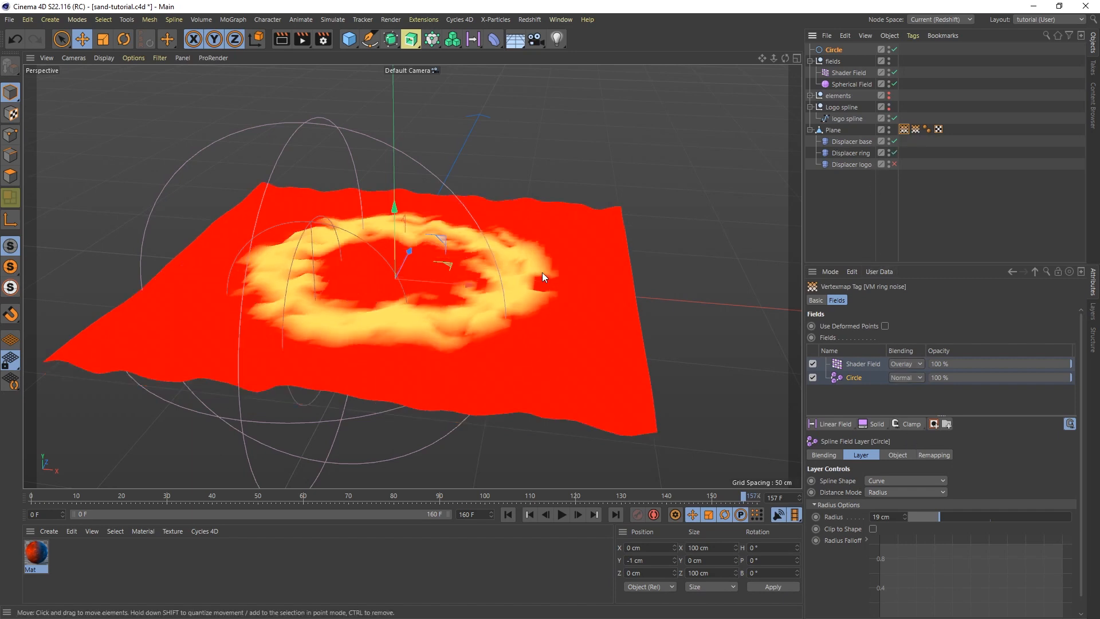
pyautogui.moveTo(455, 293)
pyautogui.keyDown('alt'); pyautogui.mouseDown()
pyautogui.moveTo(483, 266)
pyautogui.moveTo(442, 300)
pyautogui.moveTo(461, 283)
pyautogui.mouseUp(); pyautogui.keyUp('alt')
pyautogui.click(835, 50)
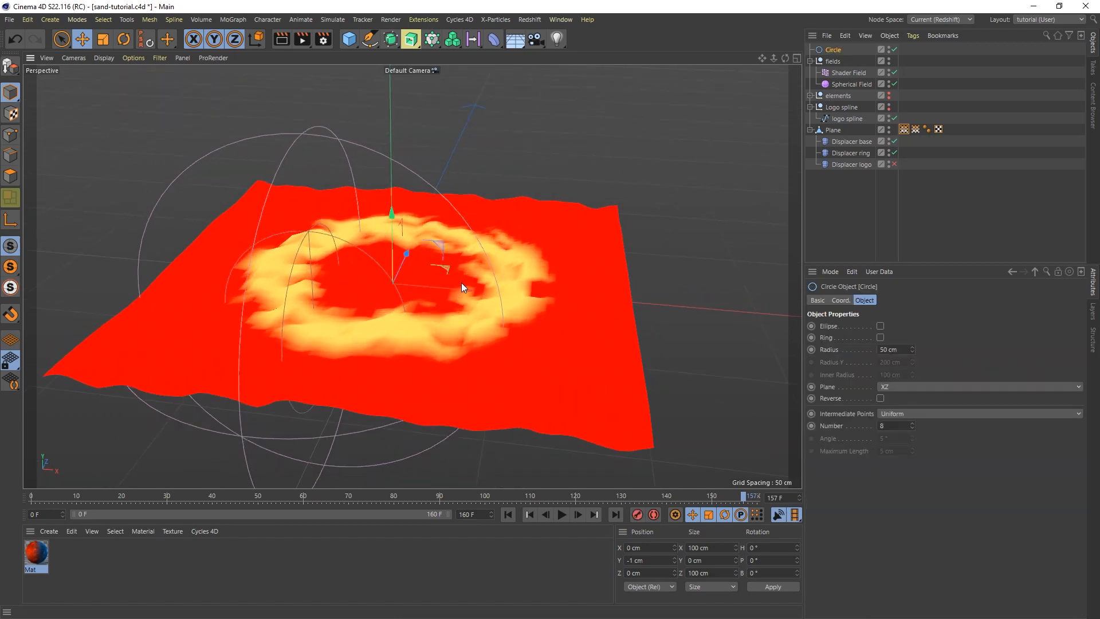
pyautogui.click(825, 194)
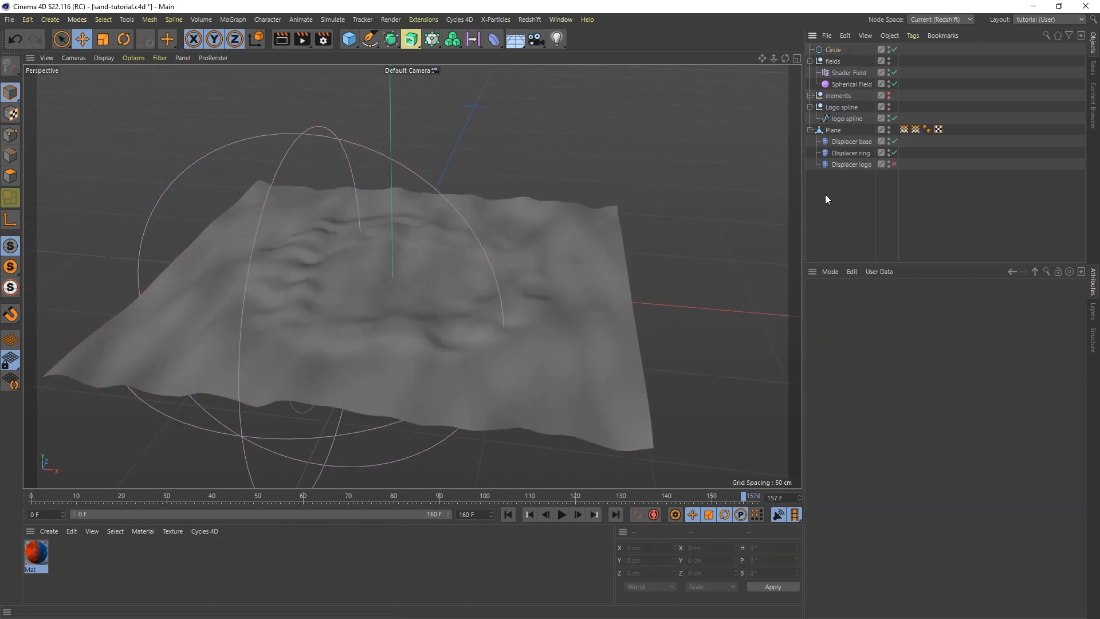
pyautogui.click(834, 50)
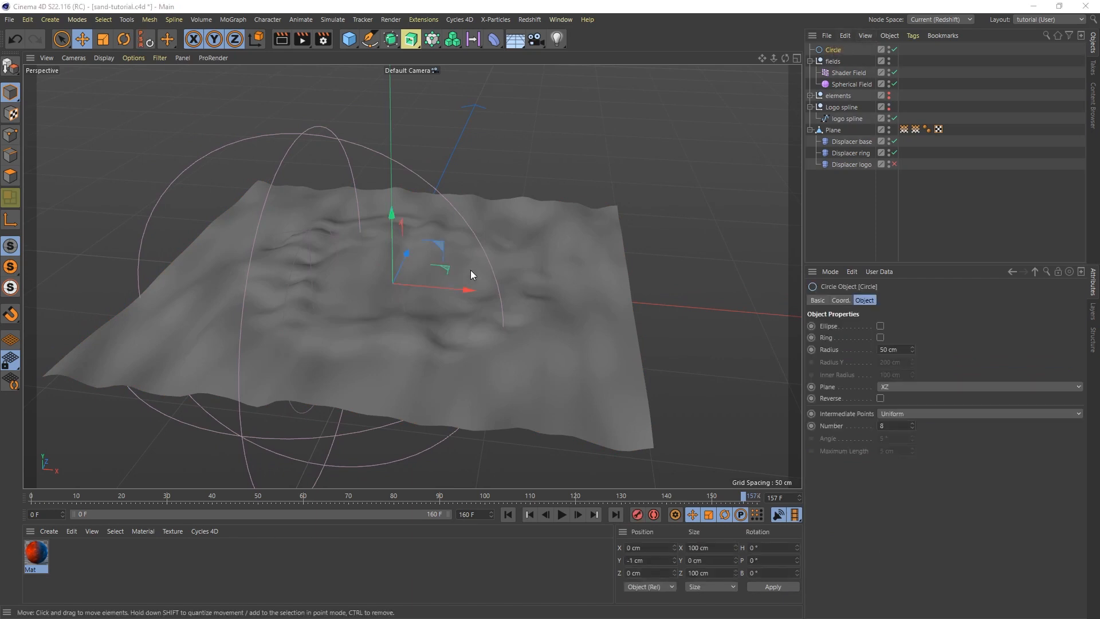
# At frame 0, set the circle's X position to 119 cm and Z position to 5 cm, and keyframe the X position.
pyautogui.moveTo(445, 273)
pyautogui.mouseDown()
pyautogui.moveTo(525, 258)
pyautogui.moveTo(491, 280)
pyautogui.moveTo(477, 192)
pyautogui.moveTo(434, 267)
pyautogui.moveTo(429, 291)
pyautogui.moveTo(438, 291)
pyautogui.mouseUp()
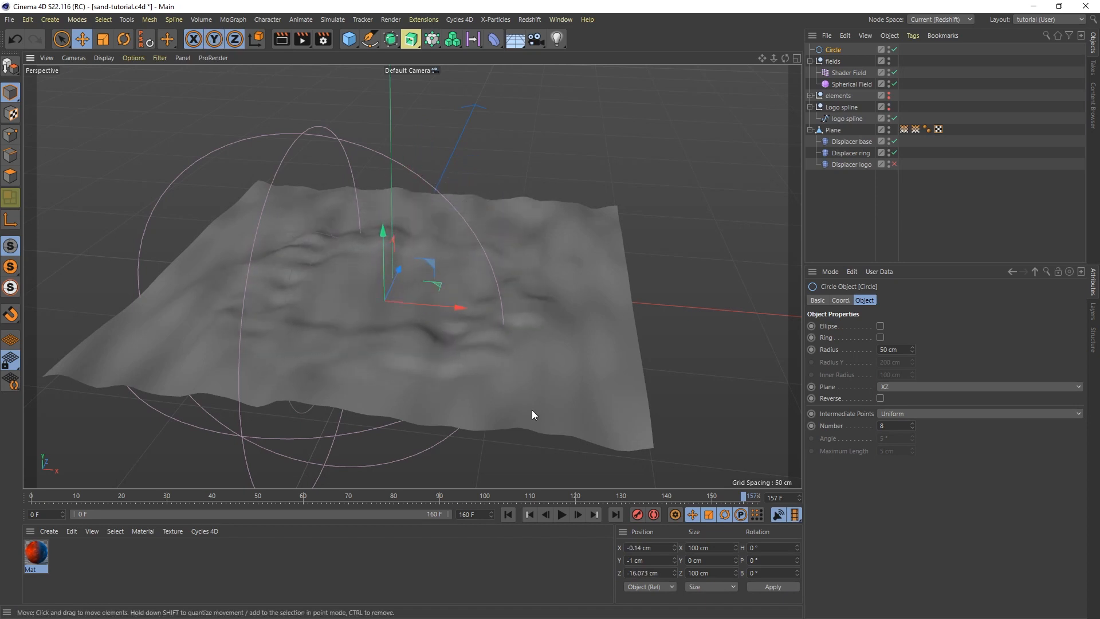
pyautogui.click(507, 516)
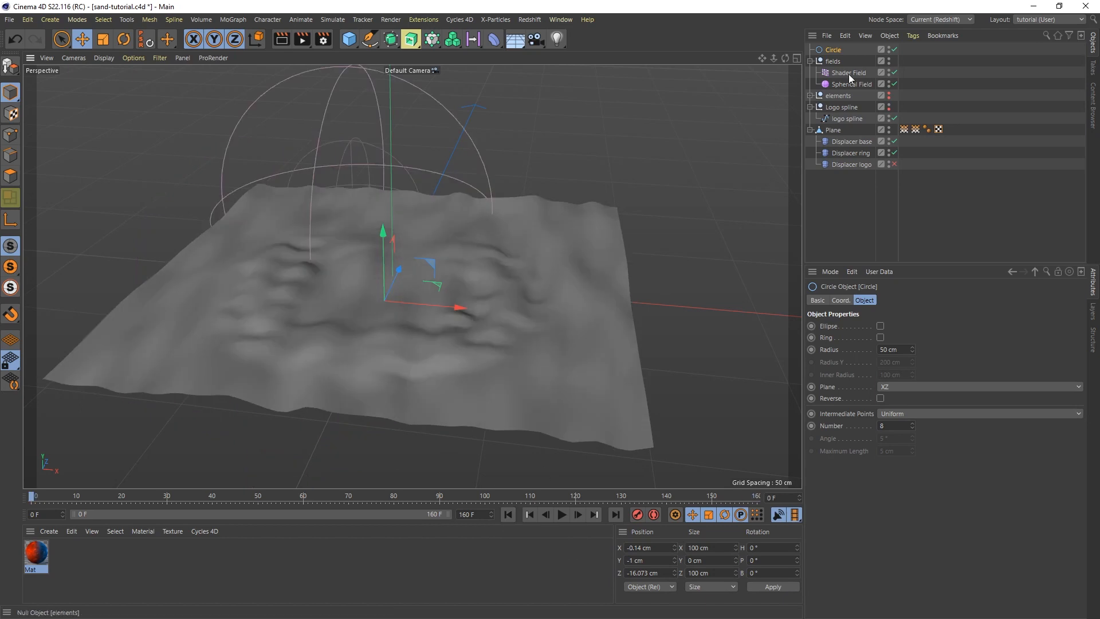
pyautogui.click(843, 301)
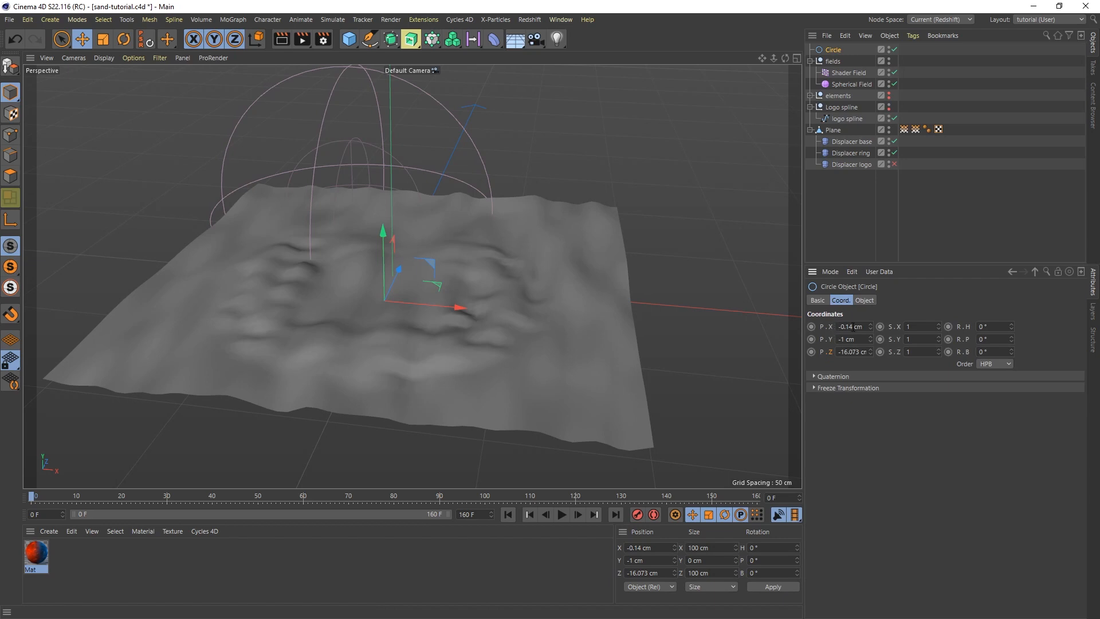
pyautogui.doubleClick(852, 327)
pyautogui.write('119')
pyautogui.press('Return')
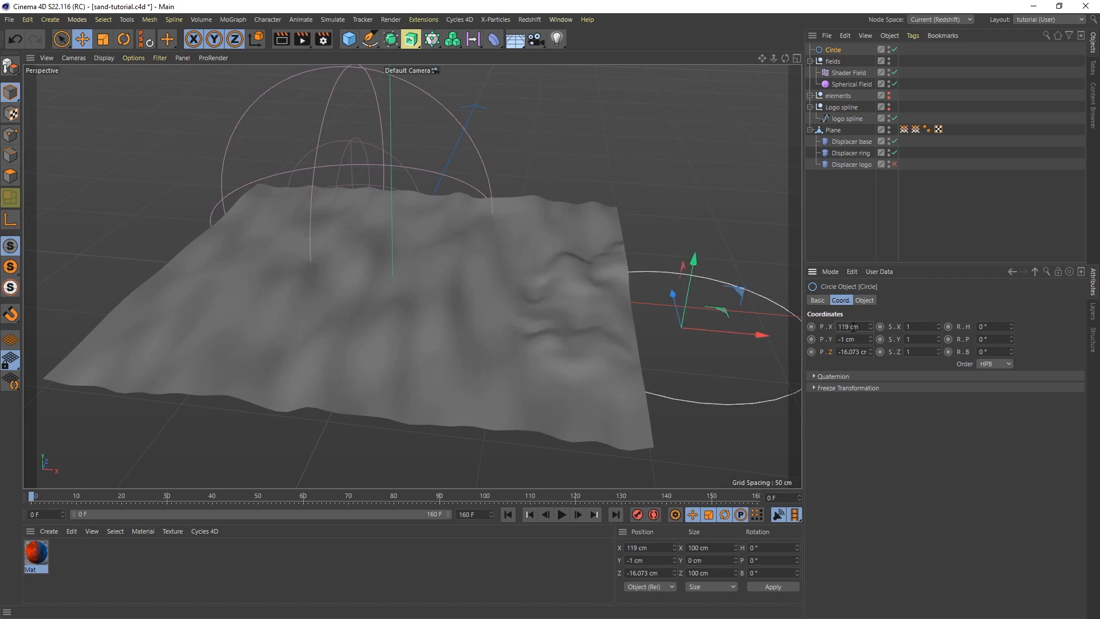
pyautogui.doubleClick(851, 351)
pyautogui.write('5')
pyautogui.press('Return')
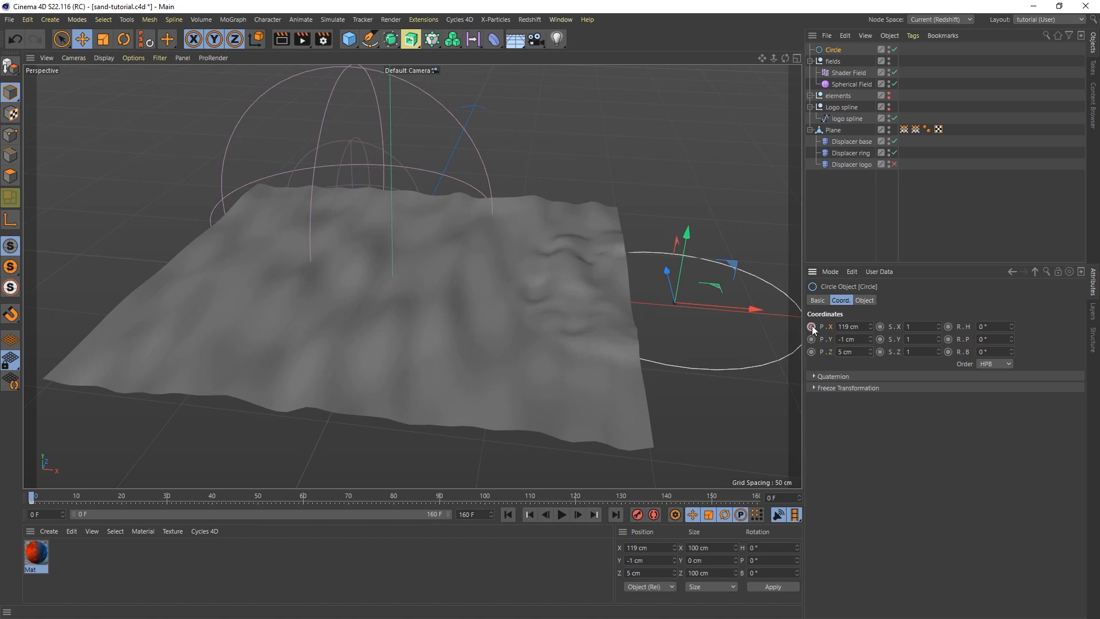
# At frame 155, set the circle's X position to -155 cm and keyframe it.
pyautogui.click(781, 497)
pyautogui.write('155')
pyautogui.press('Return')
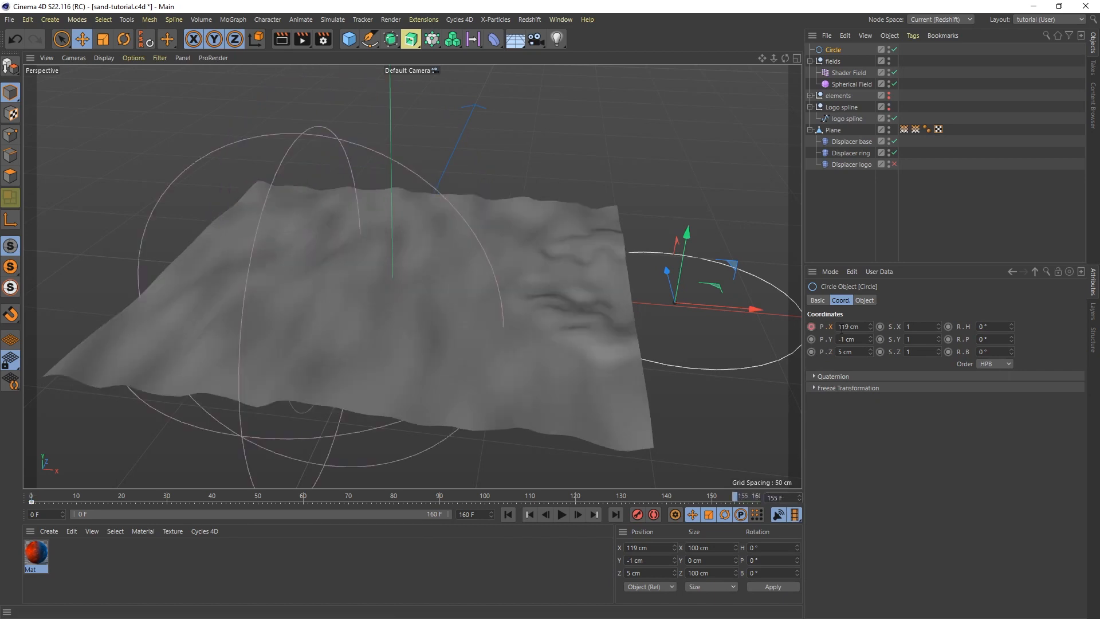
pyautogui.moveTo(870, 327); pyautogui.dragTo(768, 330)
pyautogui.moveTo(860, 327); pyautogui.dragTo(826, 325)
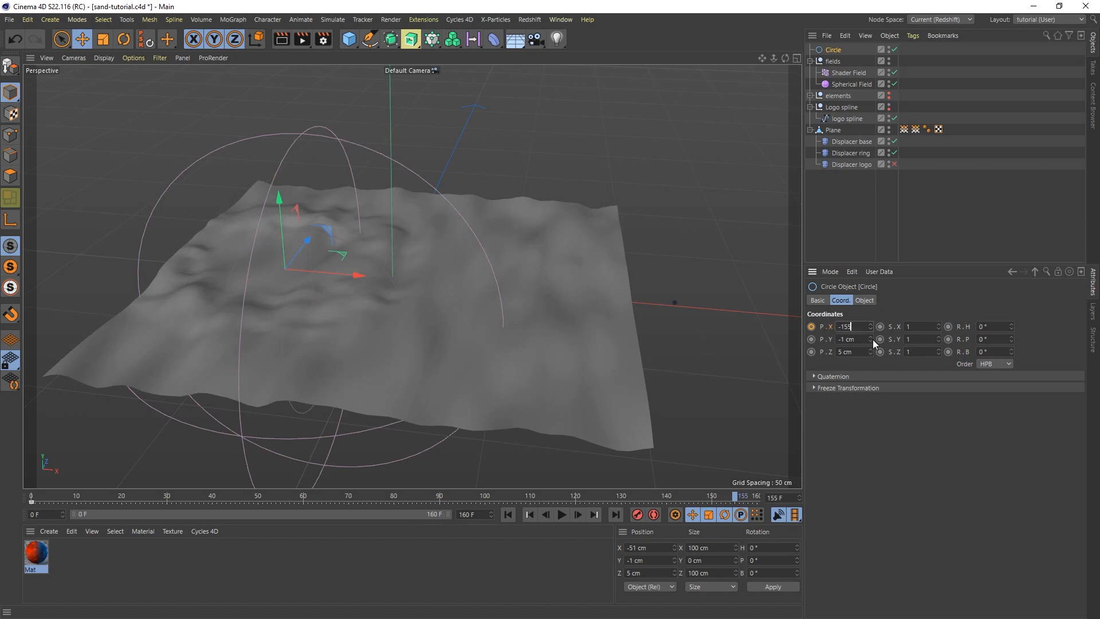
pyautogui.press('Return')
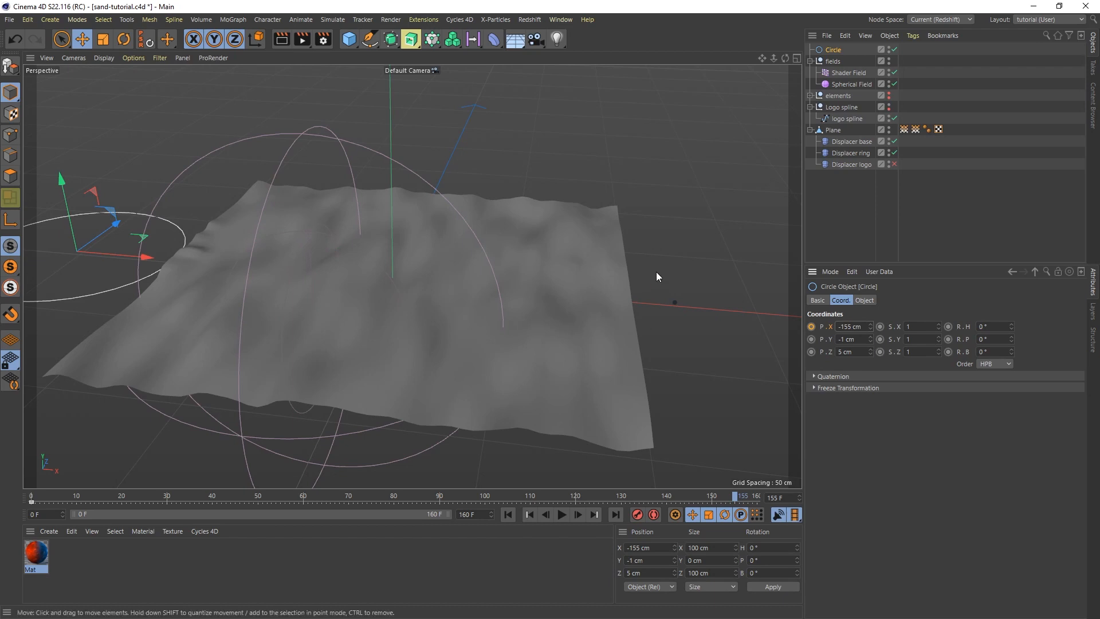
pyautogui.click(812, 327)
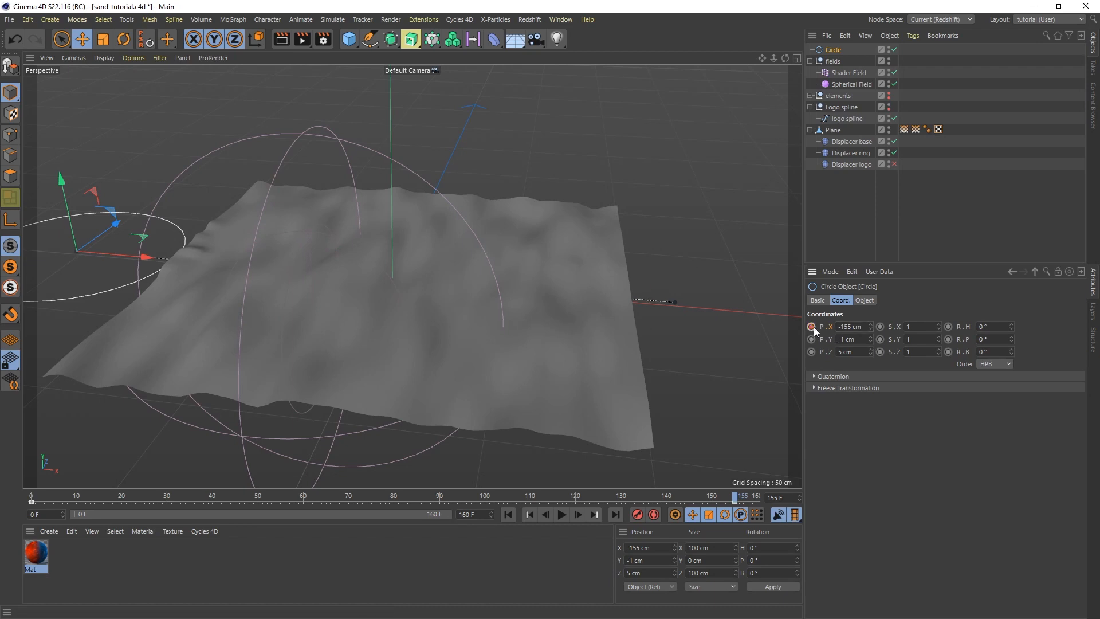
# Show the circle's X position track in the Timeline and set its keys to linear interpolation.
pyautogui.rightClick(825, 327)
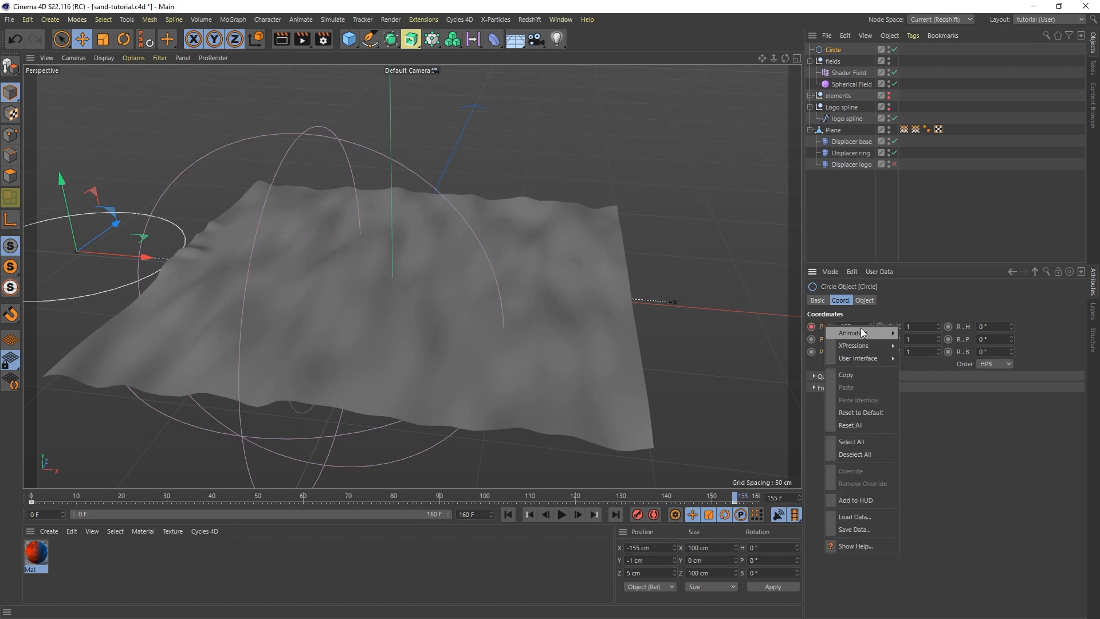
pyautogui.moveTo(868, 333)
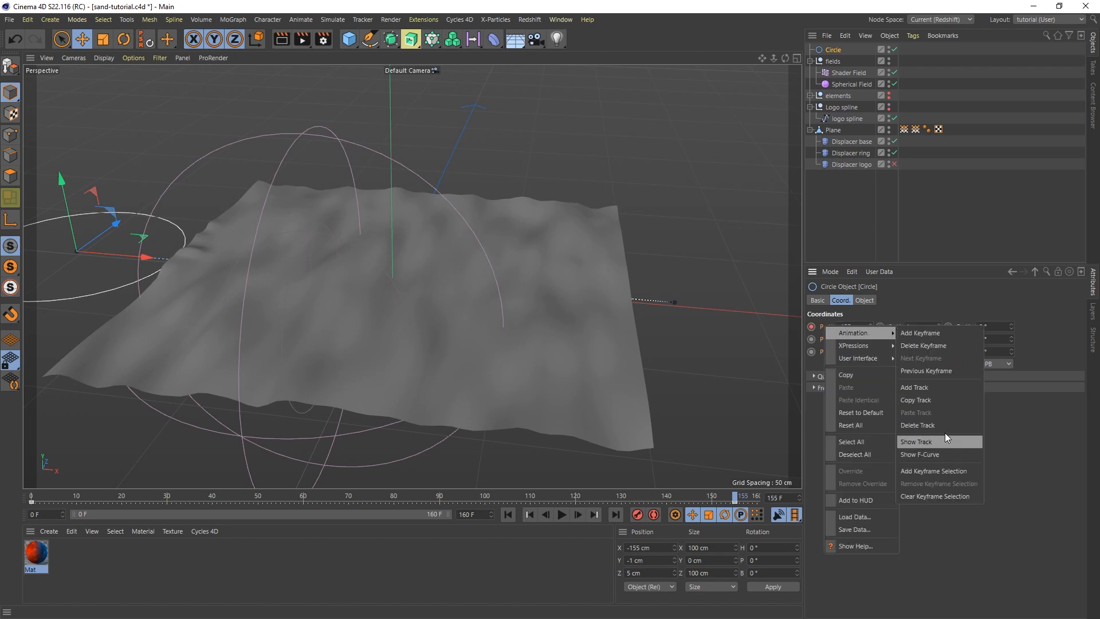
pyautogui.click(930, 441)
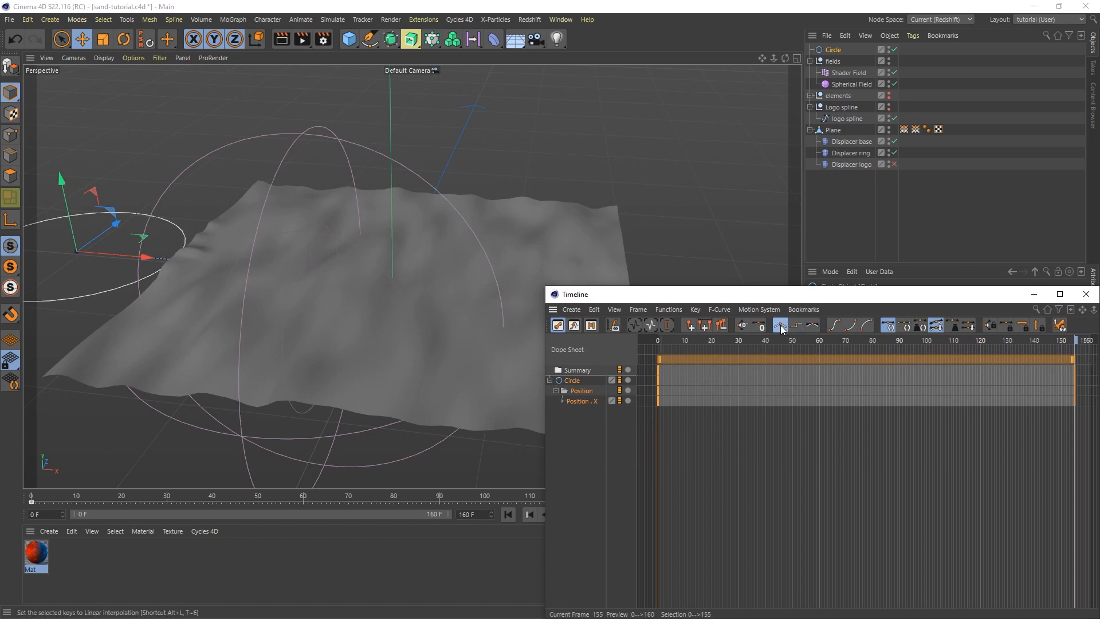
pyautogui.click(1085, 293)
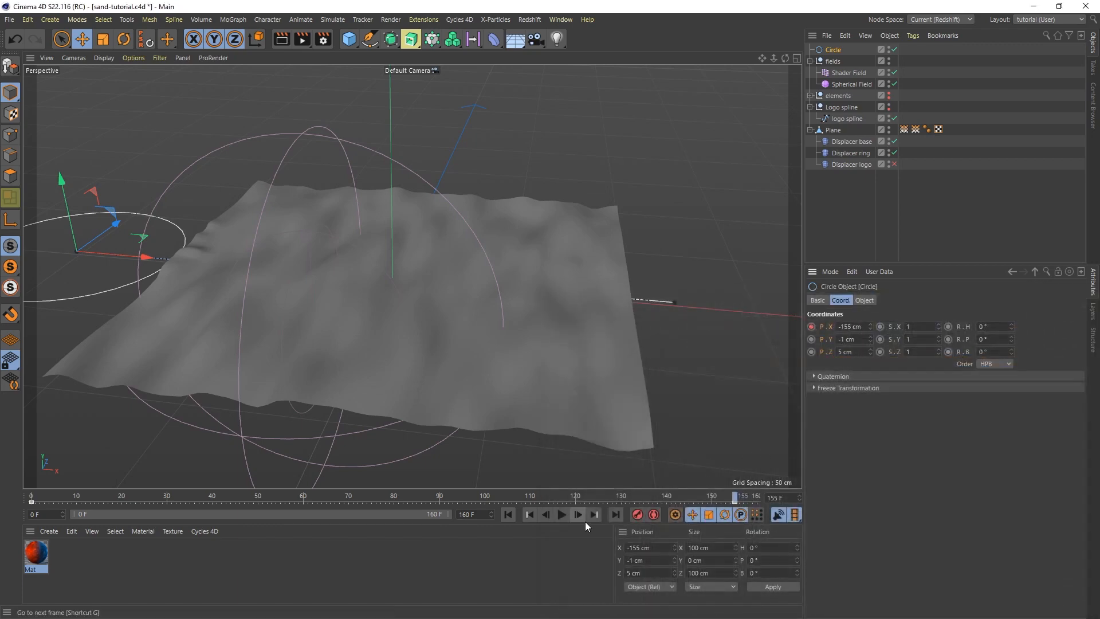
# Enable Displacer logo and play the animation from the first frame to check the moving ring.
pyautogui.click(508, 515)
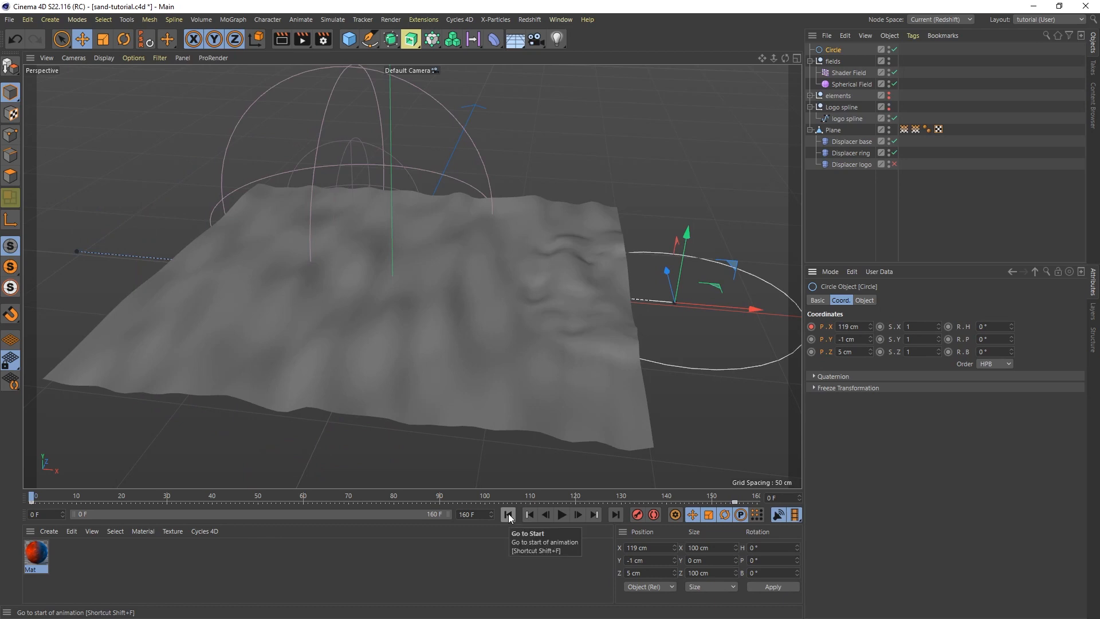
pyautogui.click(894, 164)
pyautogui.click(838, 197)
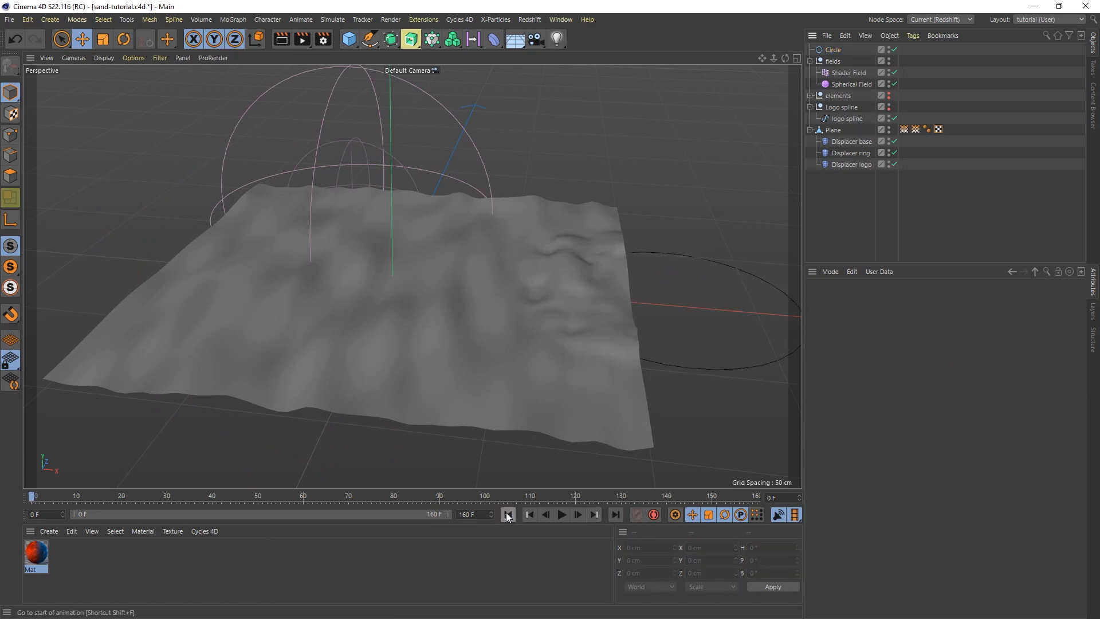
pyautogui.click(561, 515)
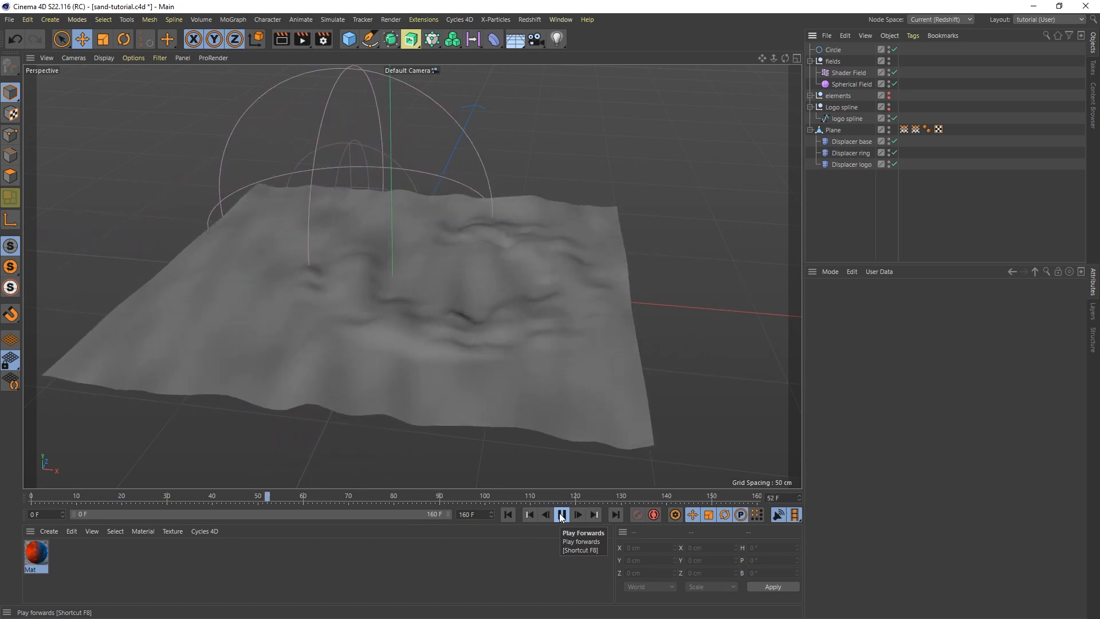
pyautogui.click(562, 515)
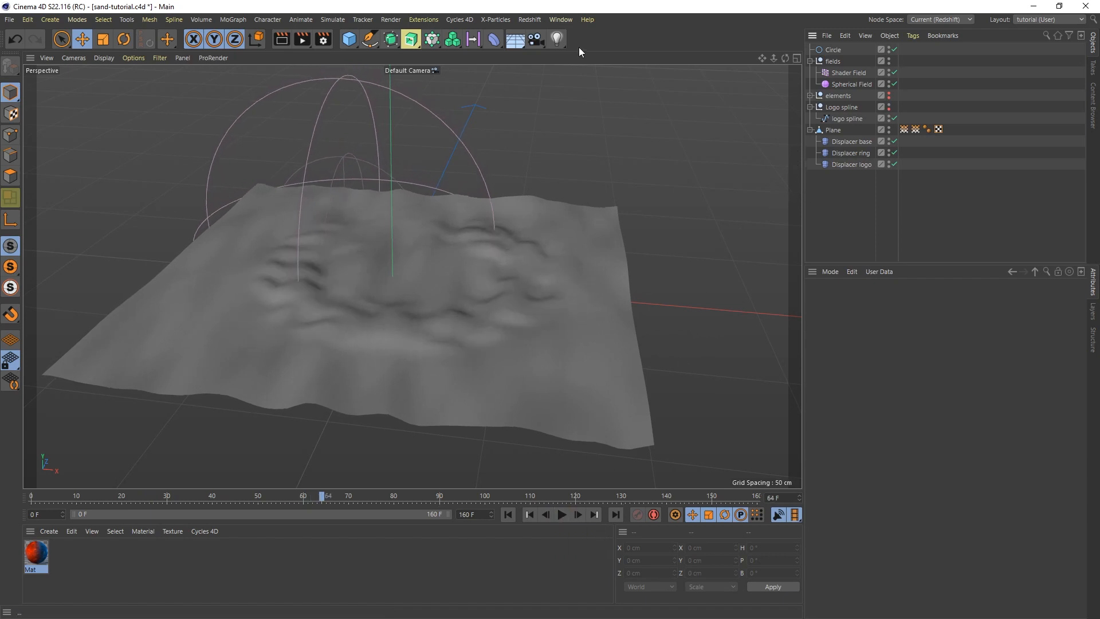
# Add an X-Particles system and place it below the Plane in the object hierarchy.
pyautogui.click(495, 19)
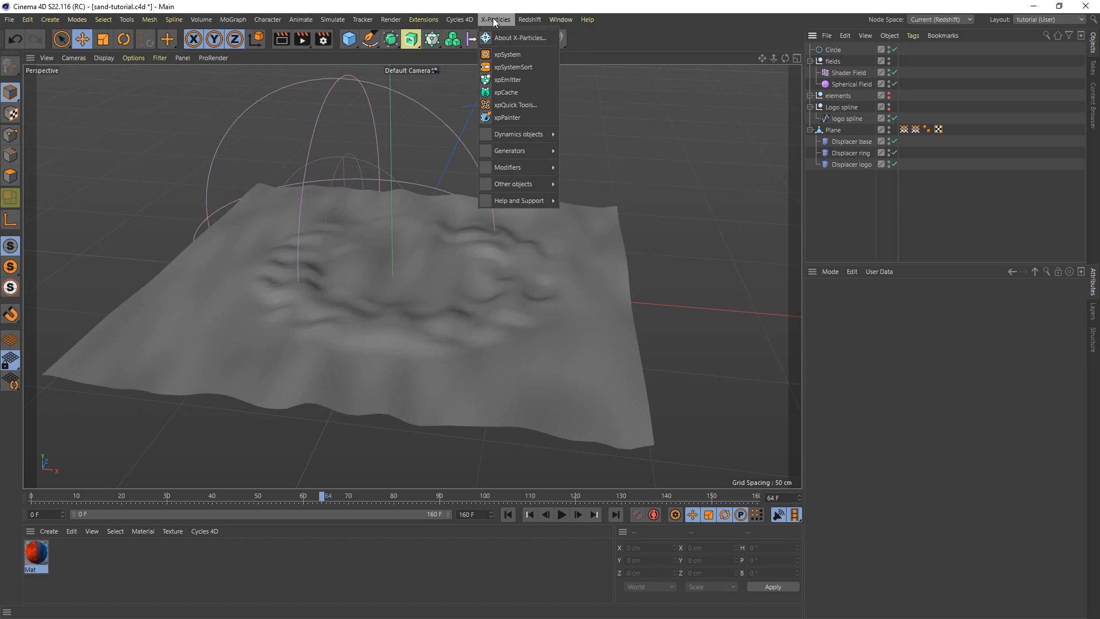
pyautogui.click(523, 56)
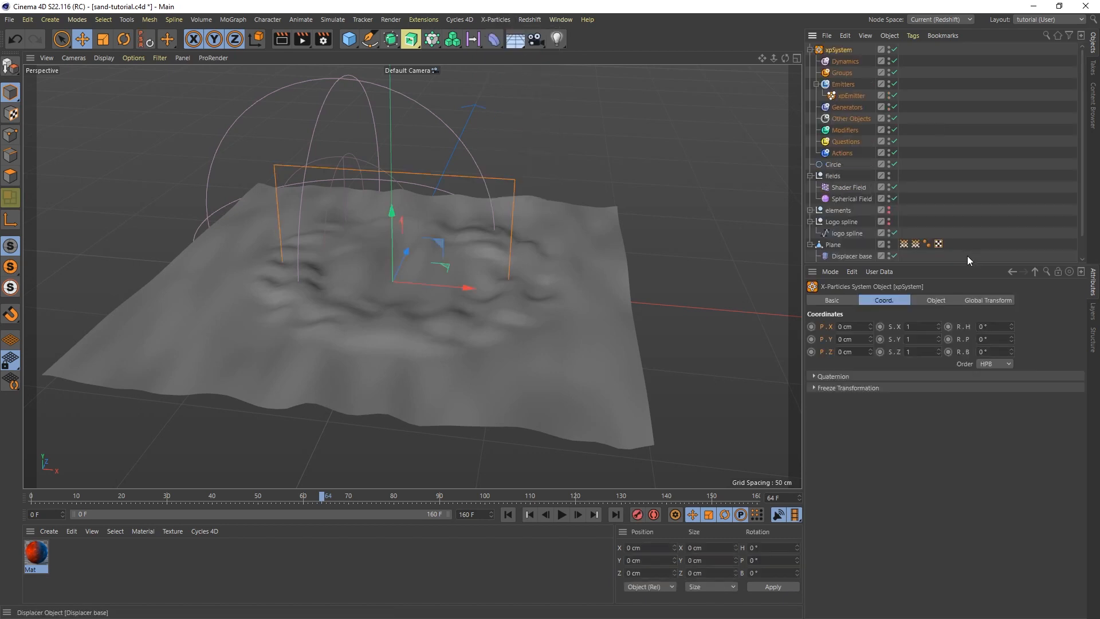
pyautogui.moveTo(967, 265); pyautogui.dragTo(967, 393)
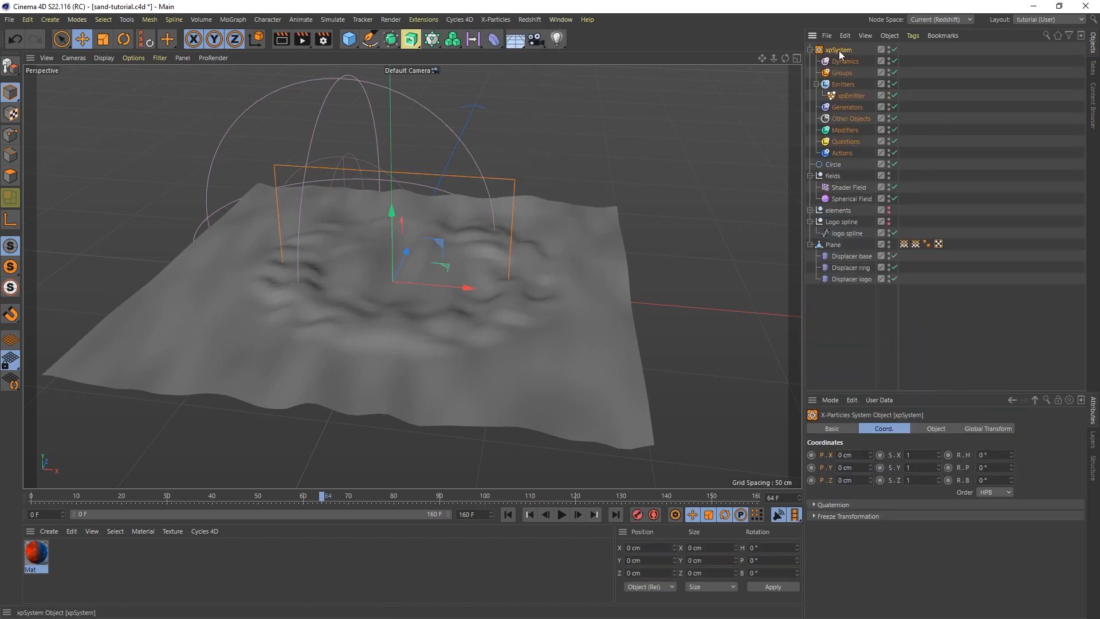
pyautogui.moveTo(839, 51); pyautogui.dragTo(850, 308)
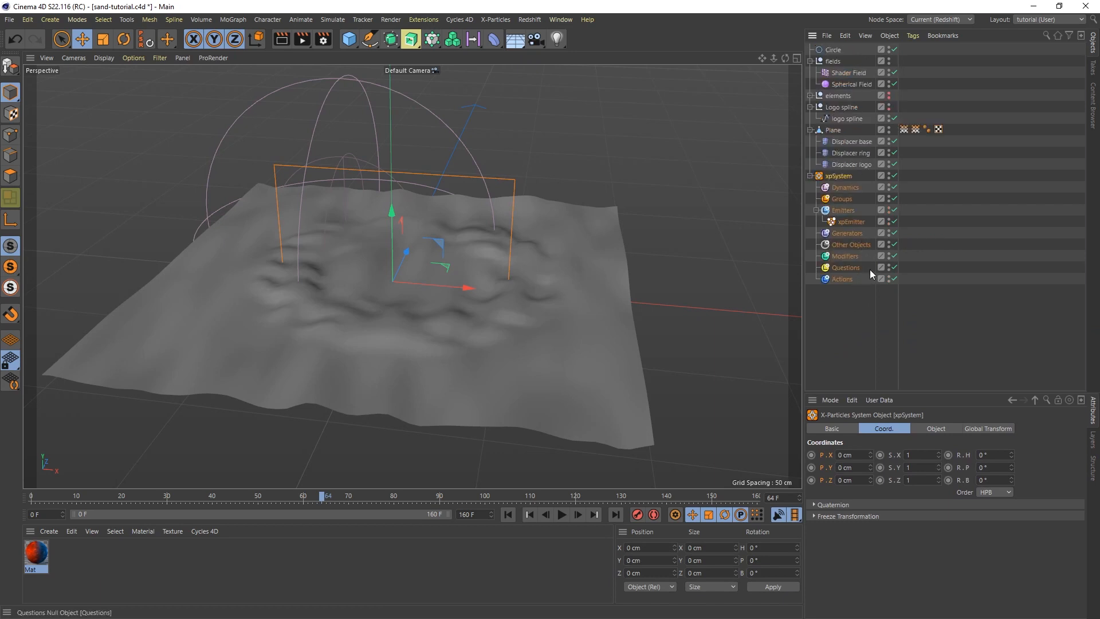
# Set the xpEmitter's emitter shape to Object and assign the Plane as its source object.
pyautogui.click(850, 221)
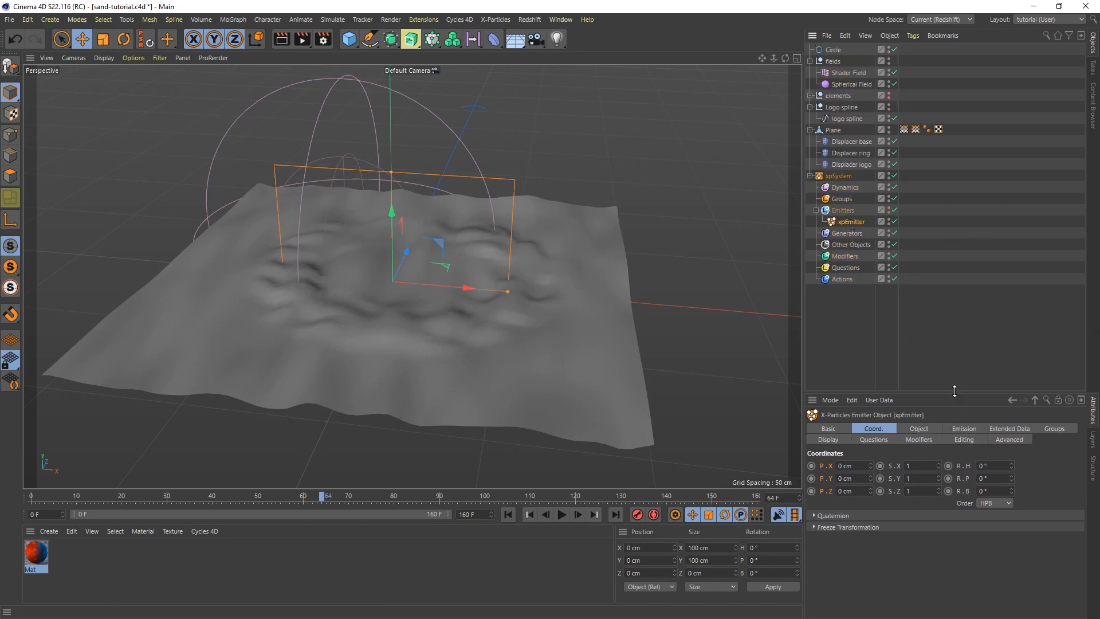
pyautogui.moveTo(954, 390); pyautogui.dragTo(954, 310)
pyautogui.click(918, 347)
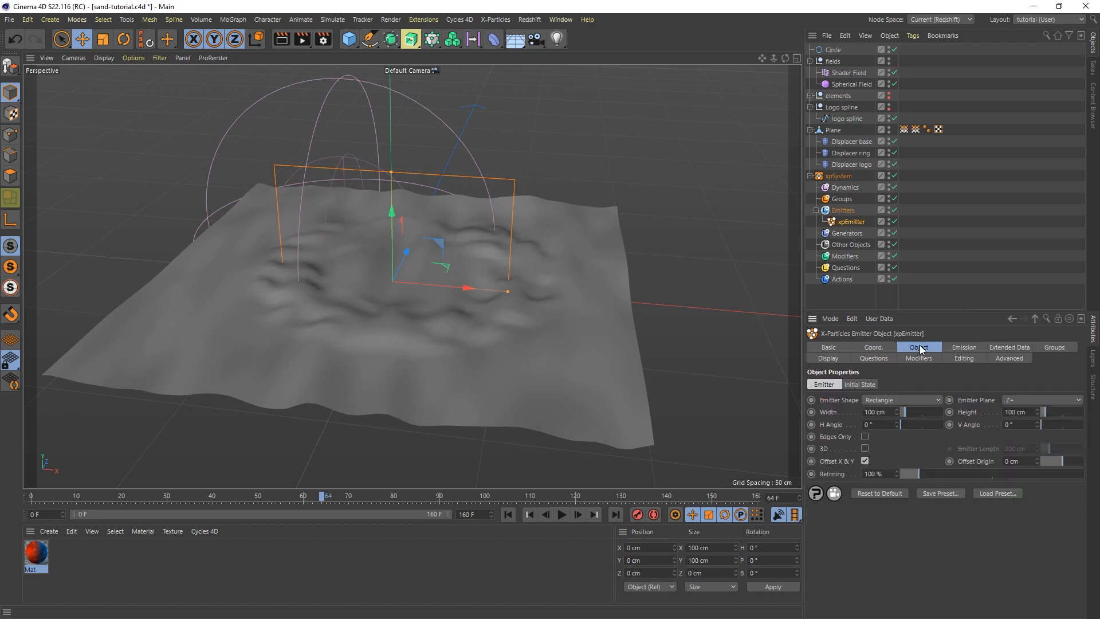
pyautogui.click(915, 396)
pyautogui.click(891, 506)
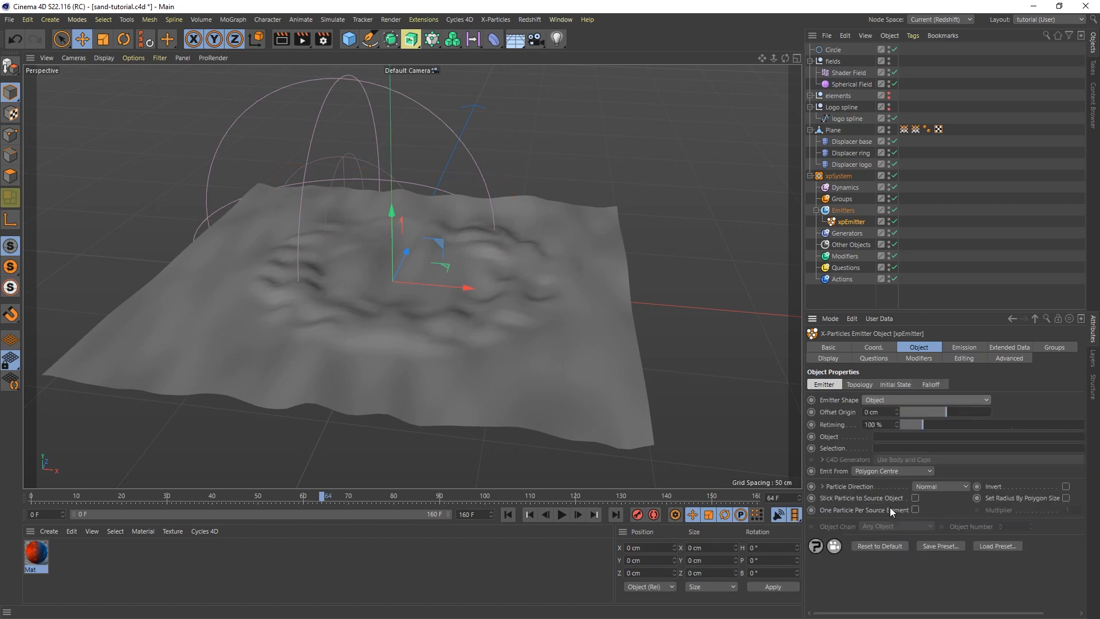
pyautogui.moveTo(834, 130); pyautogui.dragTo(884, 440)
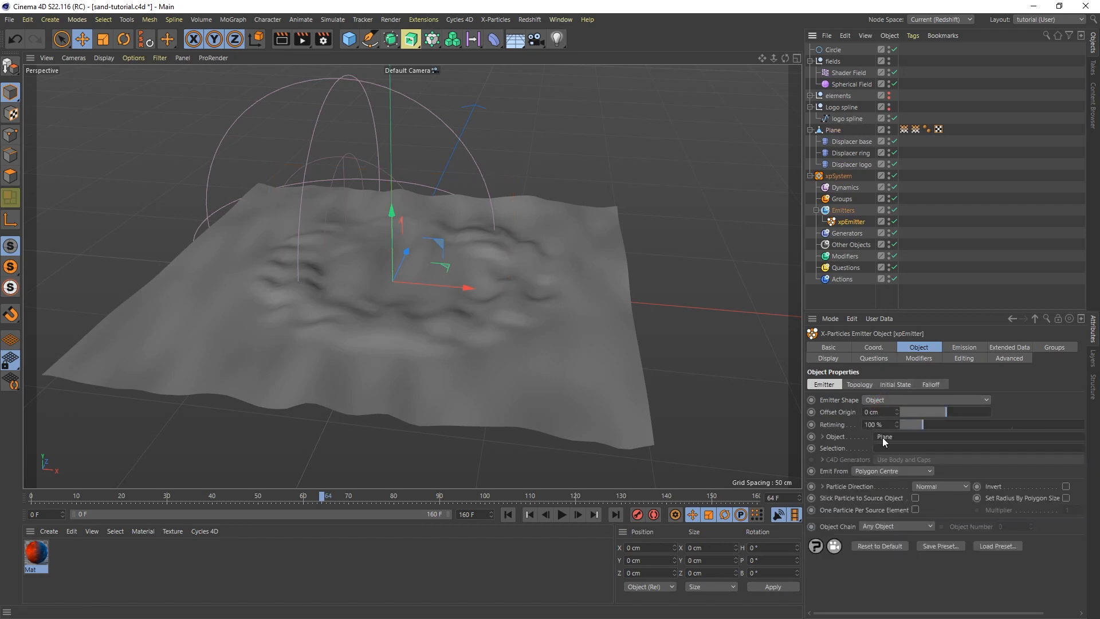
# Make the xpEmitter emit from Texture with the particle direction set to Phong Normal.
pyautogui.click(898, 467)
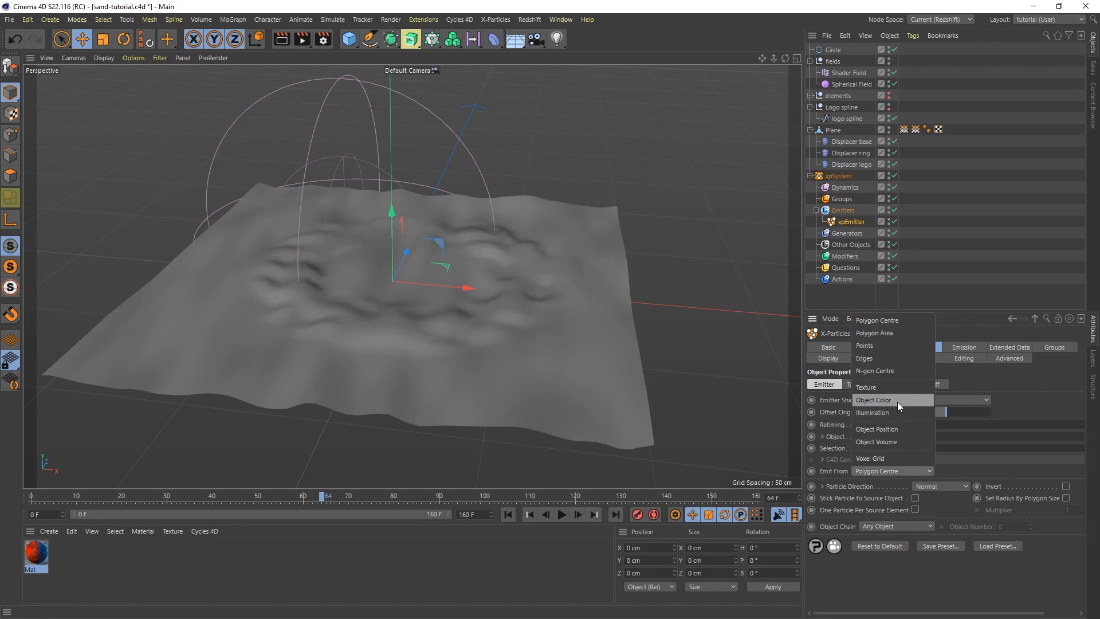
pyautogui.click(888, 386)
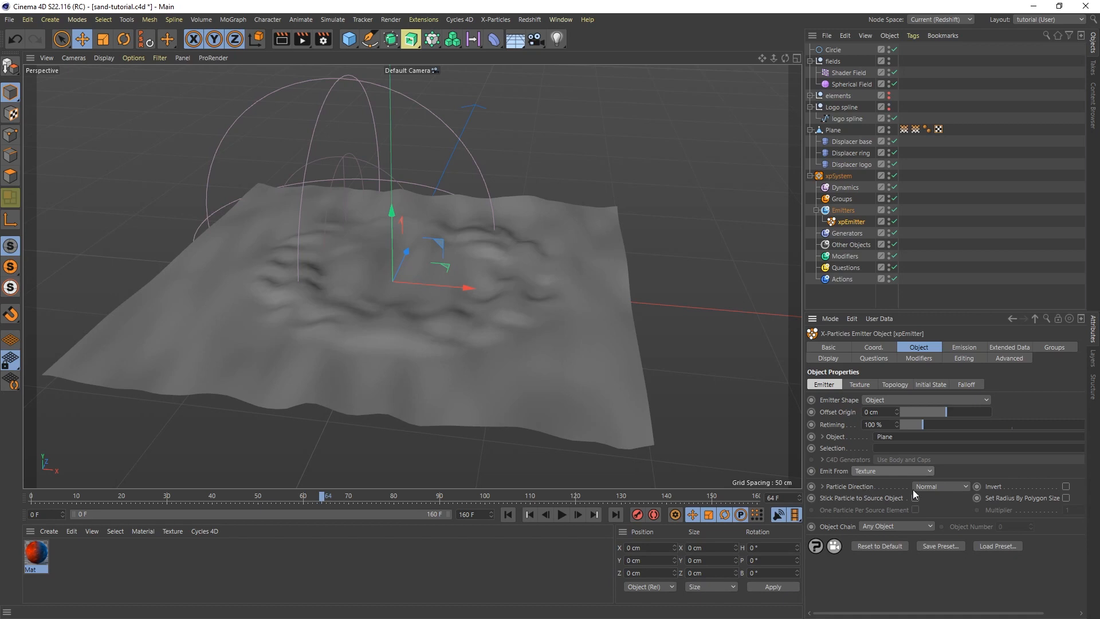
pyautogui.click(944, 487)
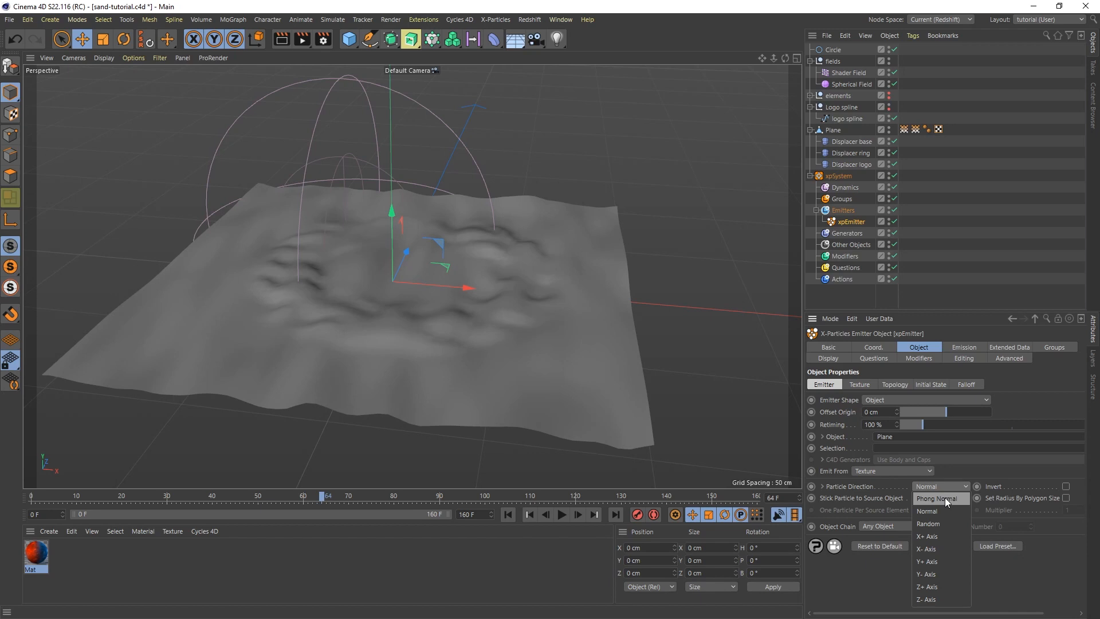
pyautogui.click(944, 498)
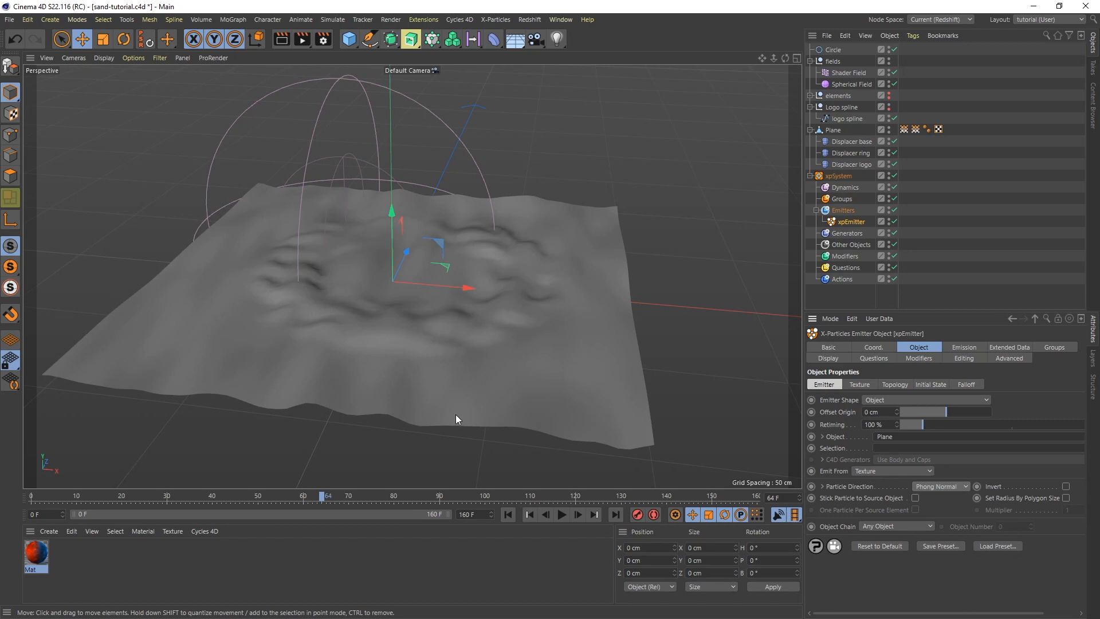
# Display the emitter's texture settings and apply the Mat material to the Plane.
pyautogui.click(858, 385)
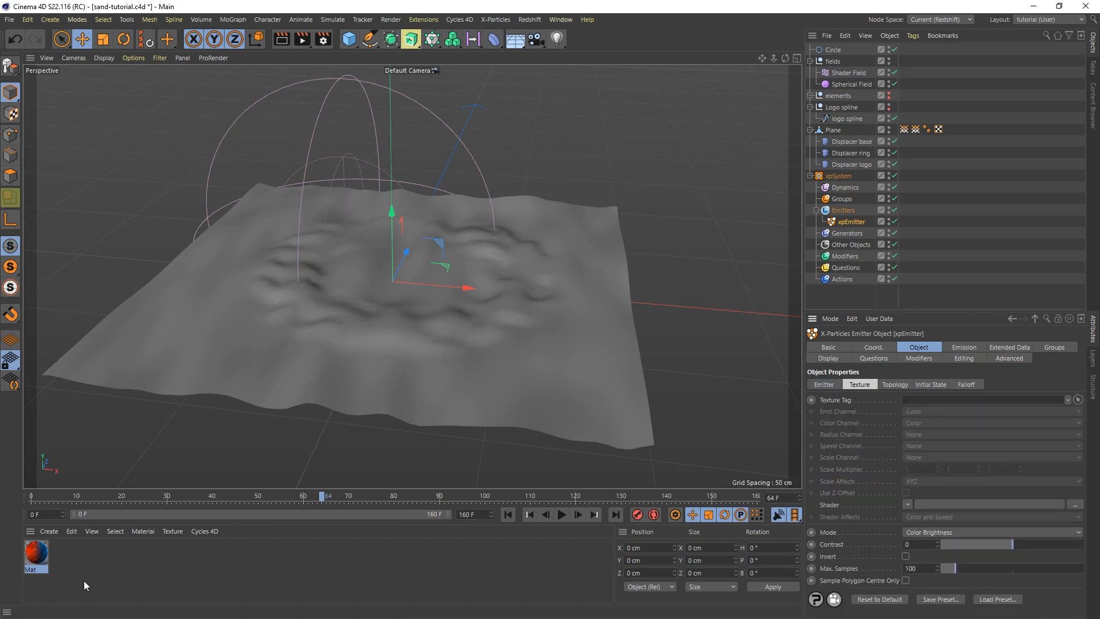
pyautogui.moveTo(38, 551); pyautogui.dragTo(565, 380)
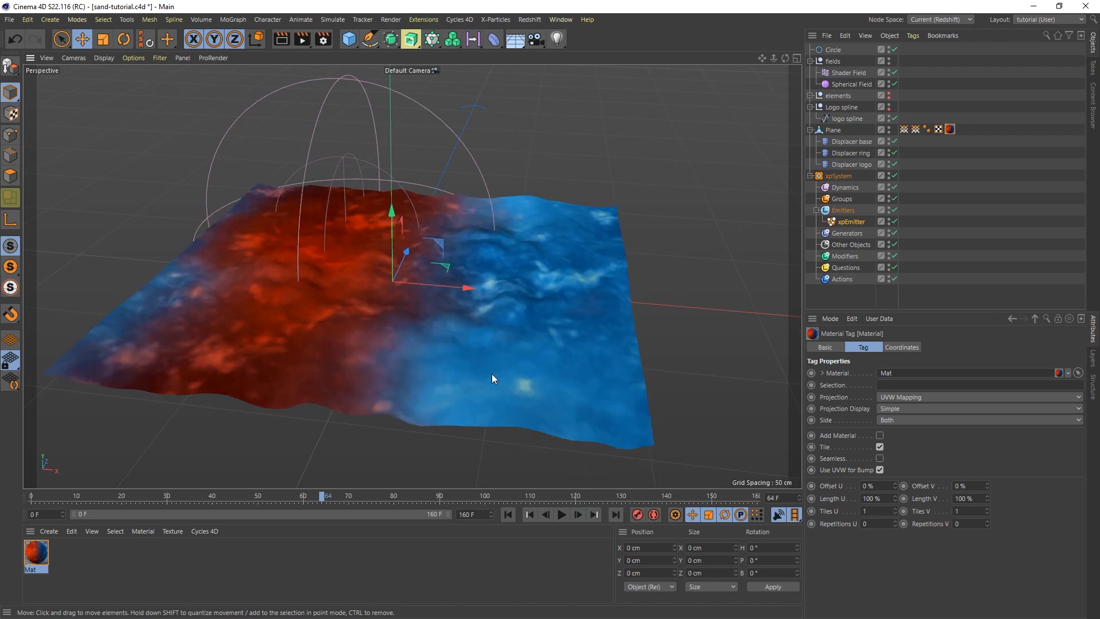
pyautogui.keyDown('alt'); pyautogui.moveTo(369, 353); pyautogui.dragTo(472, 305); pyautogui.keyUp('alt')
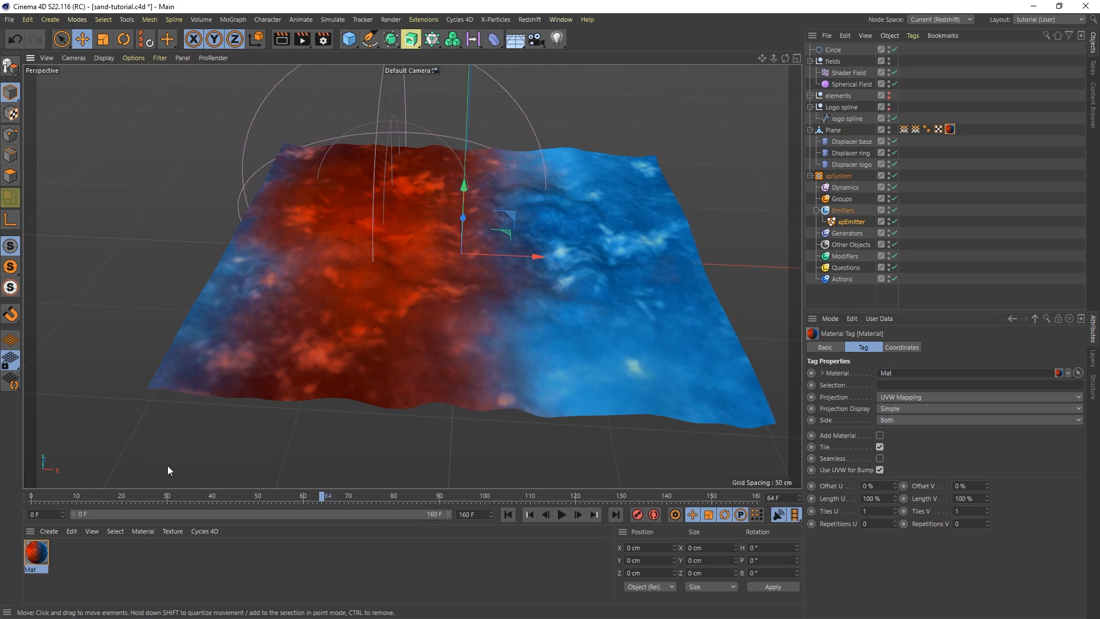
# Load a Color shader as the Mat material's luminance texture and leave the Luminance channel disabled.
pyautogui.click(36, 551)
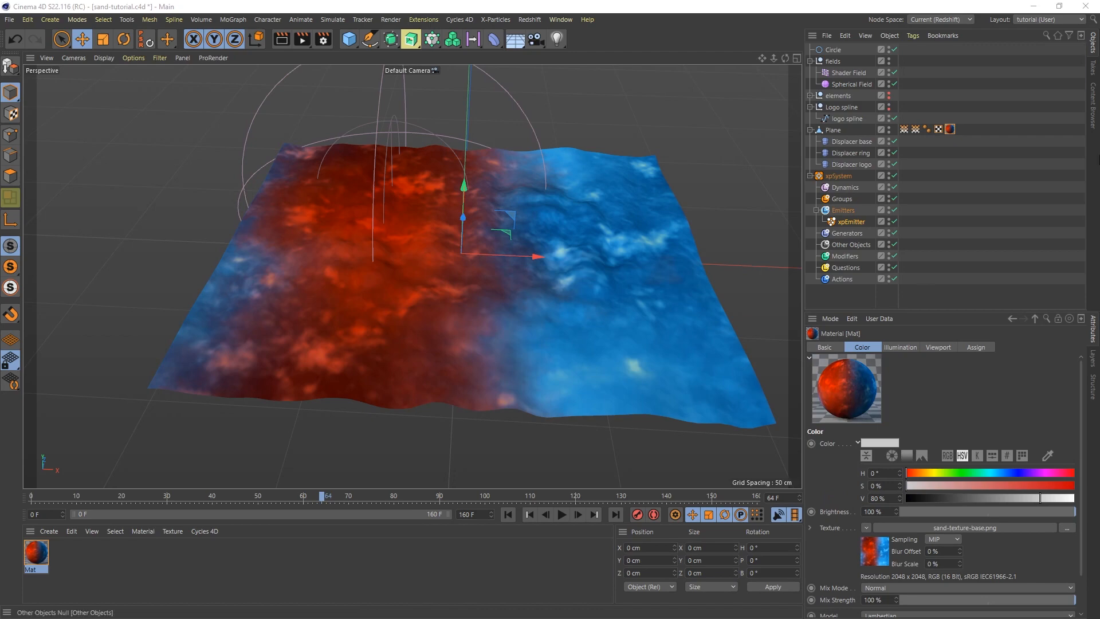
pyautogui.doubleClick(36, 551)
pyautogui.moveTo(893, 122); pyautogui.dragTo(346, 93)
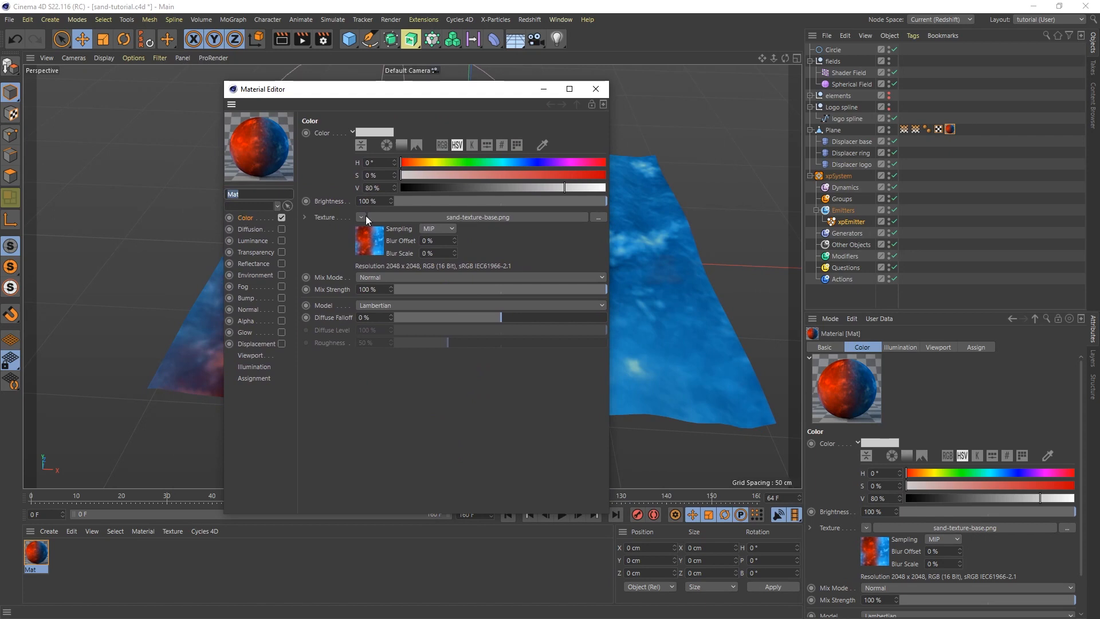
pyautogui.click(254, 241)
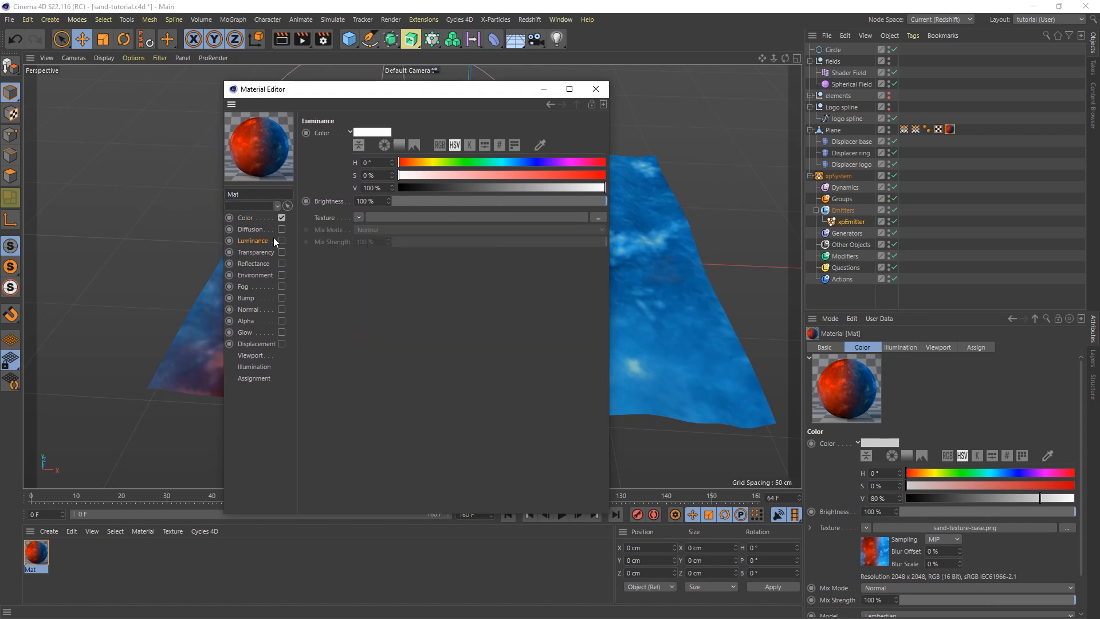
pyautogui.click(282, 240)
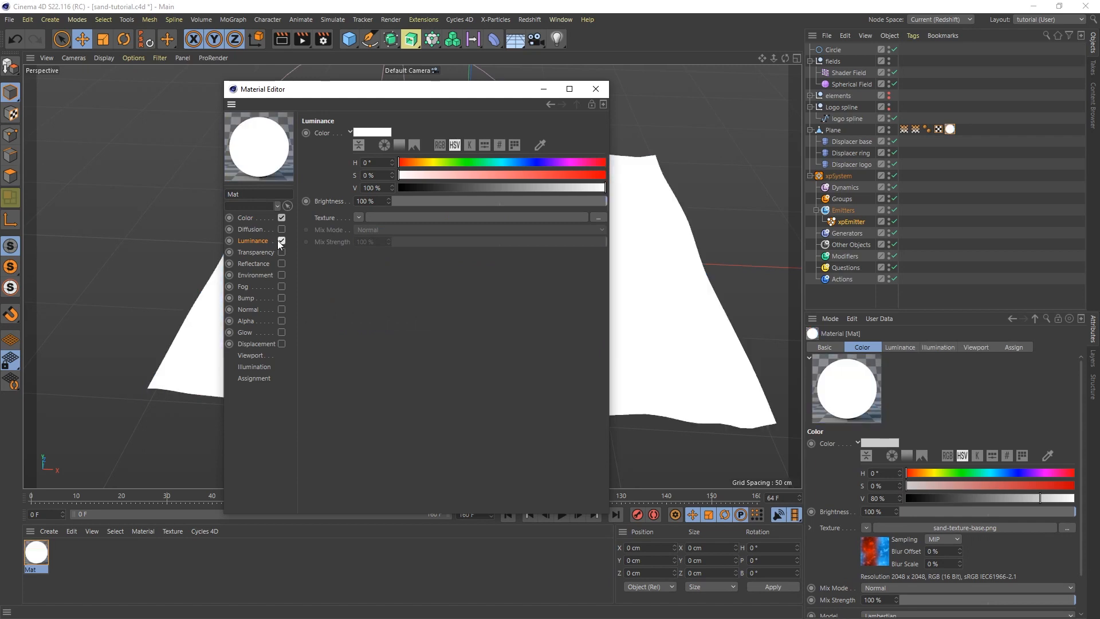
pyautogui.click(358, 216)
pyautogui.click(387, 342)
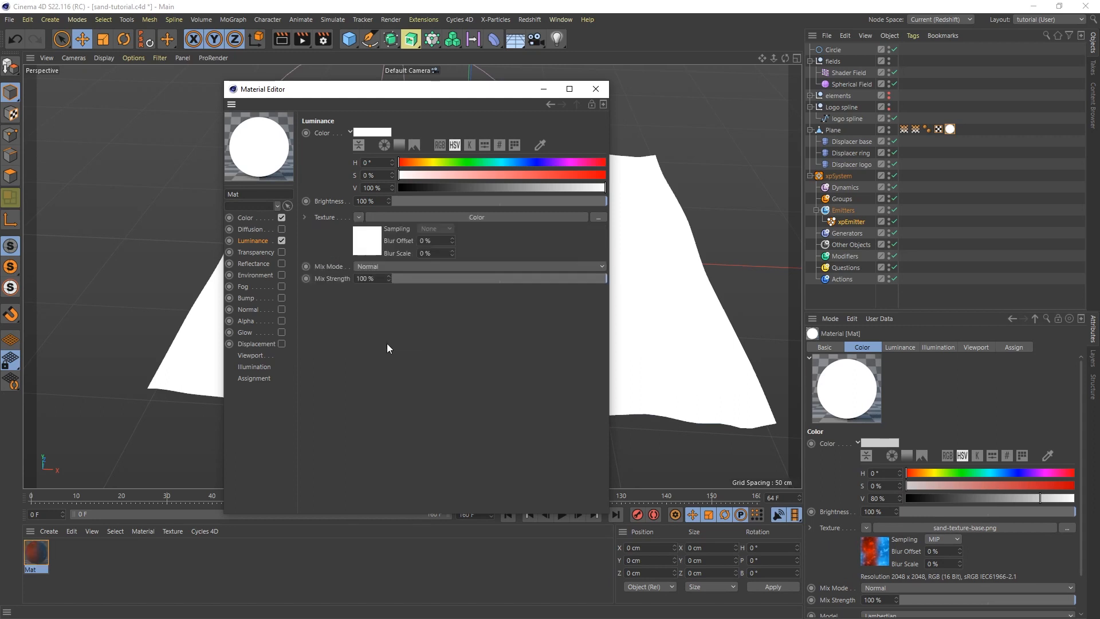
pyautogui.click(281, 241)
pyautogui.moveTo(365, 89); pyautogui.dragTo(611, 106)
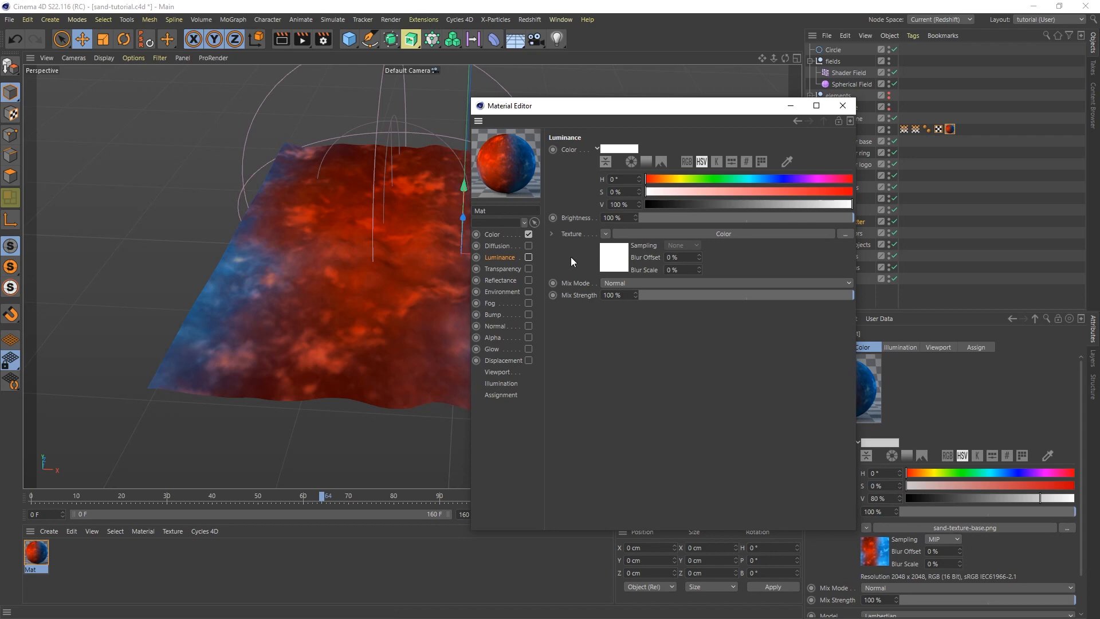
pyautogui.click(842, 106)
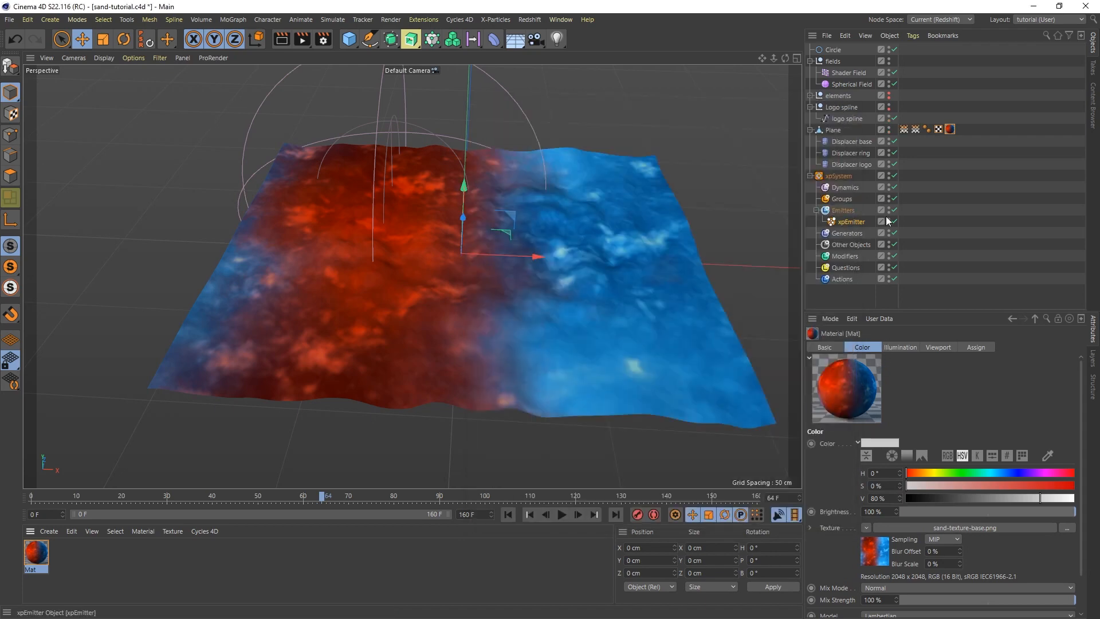
# Link the Plane's material tag as the xpEmitter's texture tag and set the emit channel to Luminance.
pyautogui.click(853, 222)
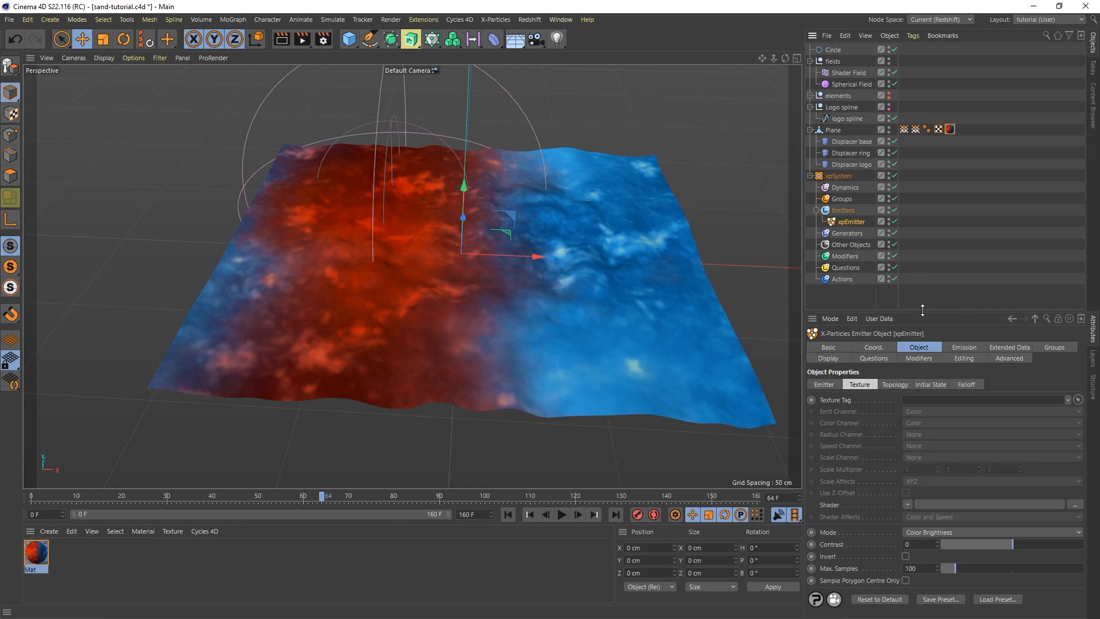
pyautogui.moveTo(921, 312); pyautogui.dragTo(921, 271)
pyautogui.moveTo(951, 129); pyautogui.dragTo(916, 358)
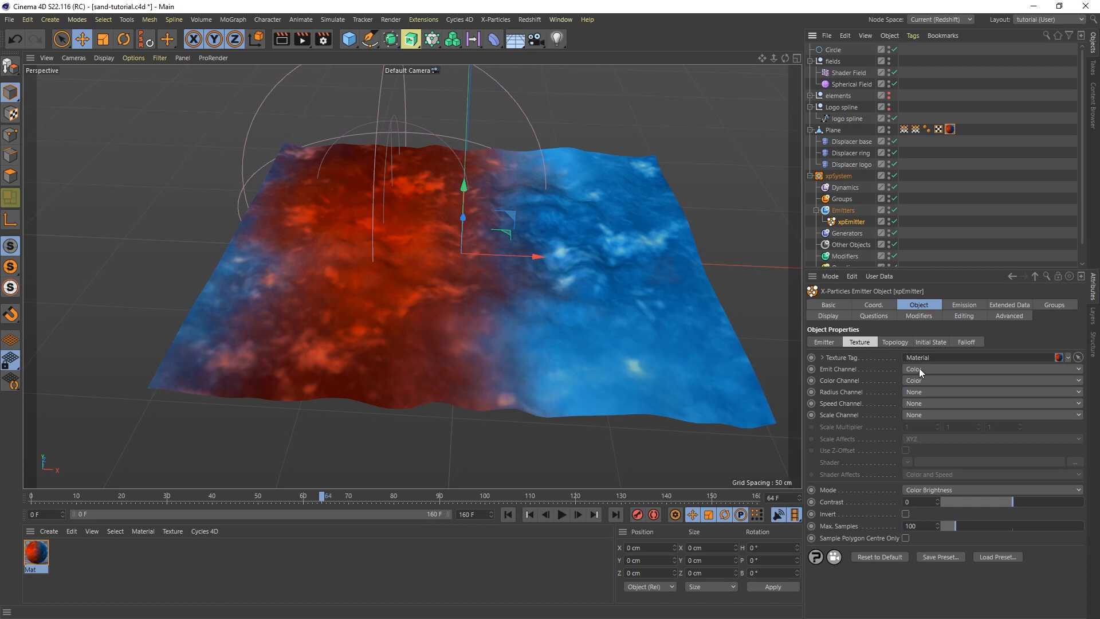
pyautogui.click(919, 369)
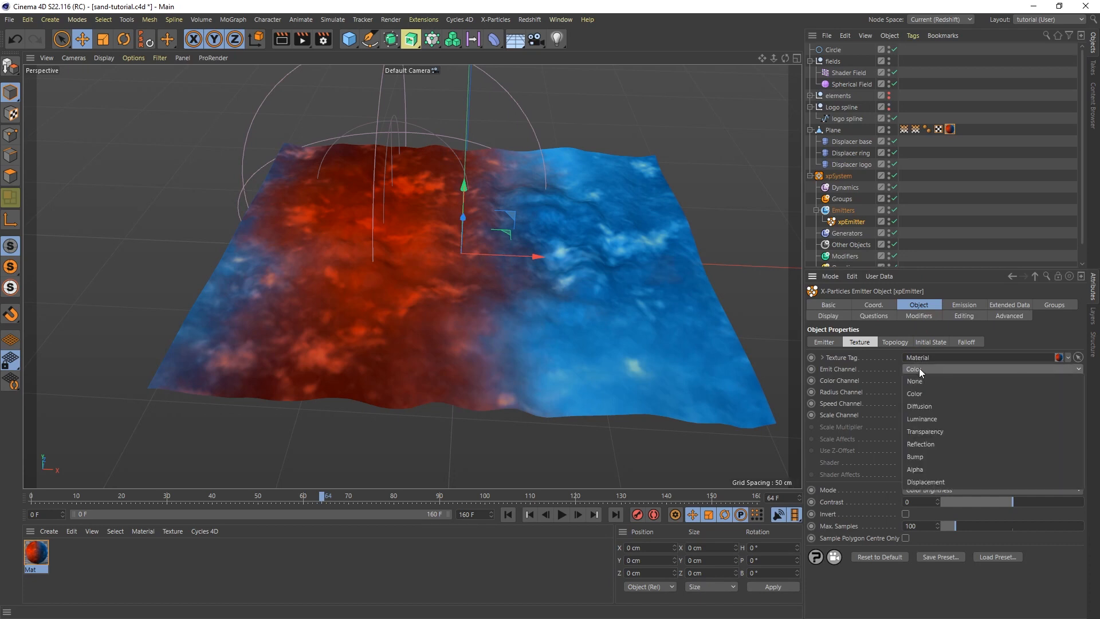
pyautogui.click(927, 422)
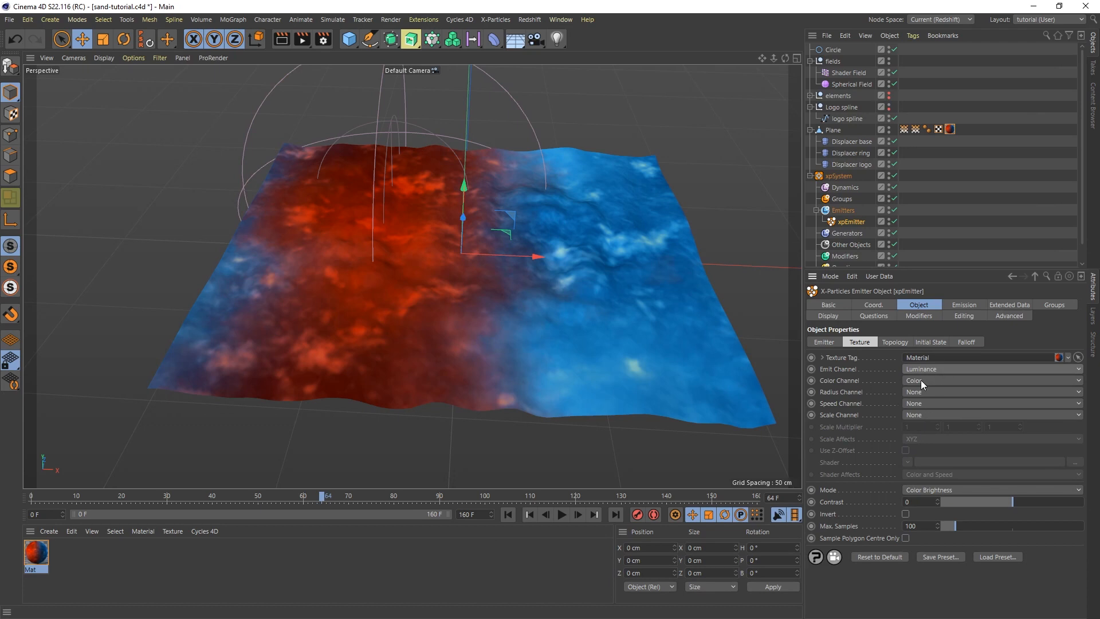
# Set the xpEmitter's emission mode to Shot and its particle speed to 0 cm.
pyautogui.click(964, 304)
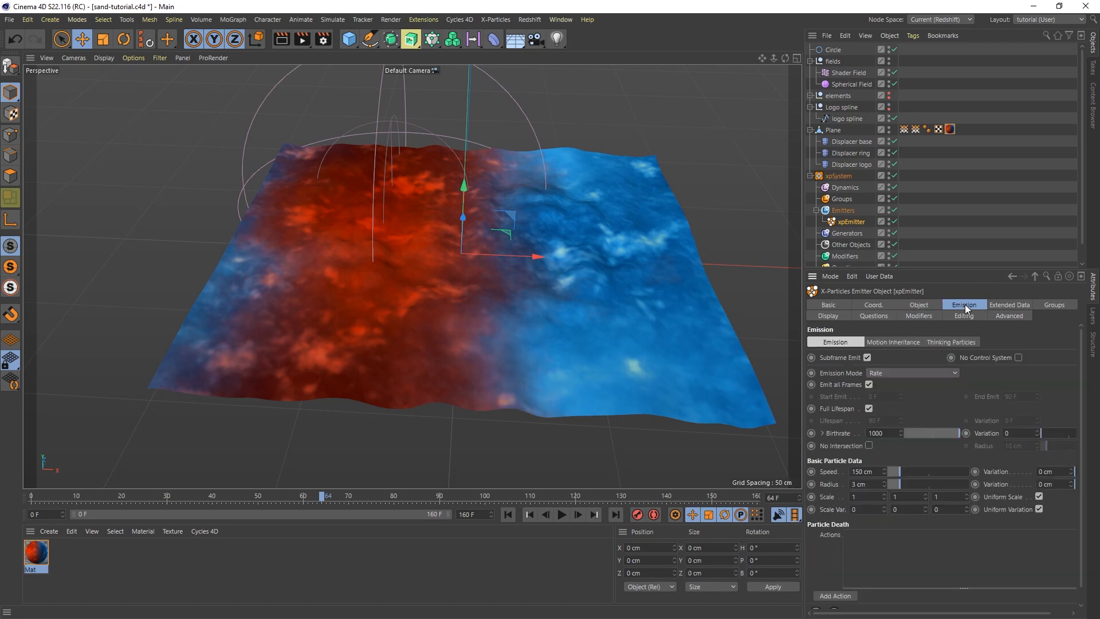
pyautogui.click(908, 372)
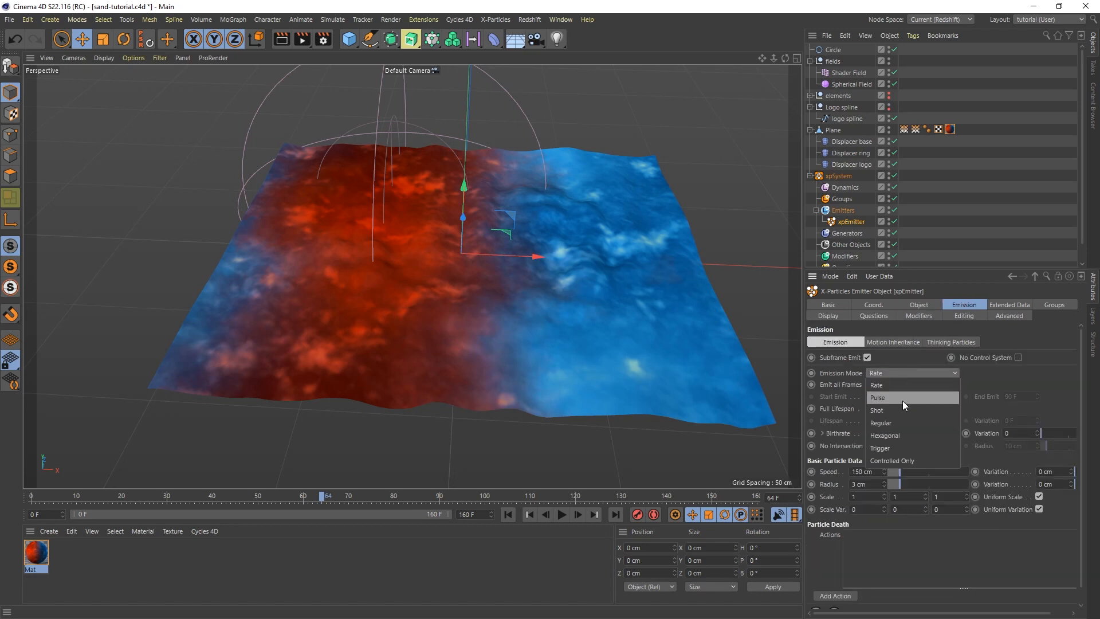
pyautogui.click(891, 410)
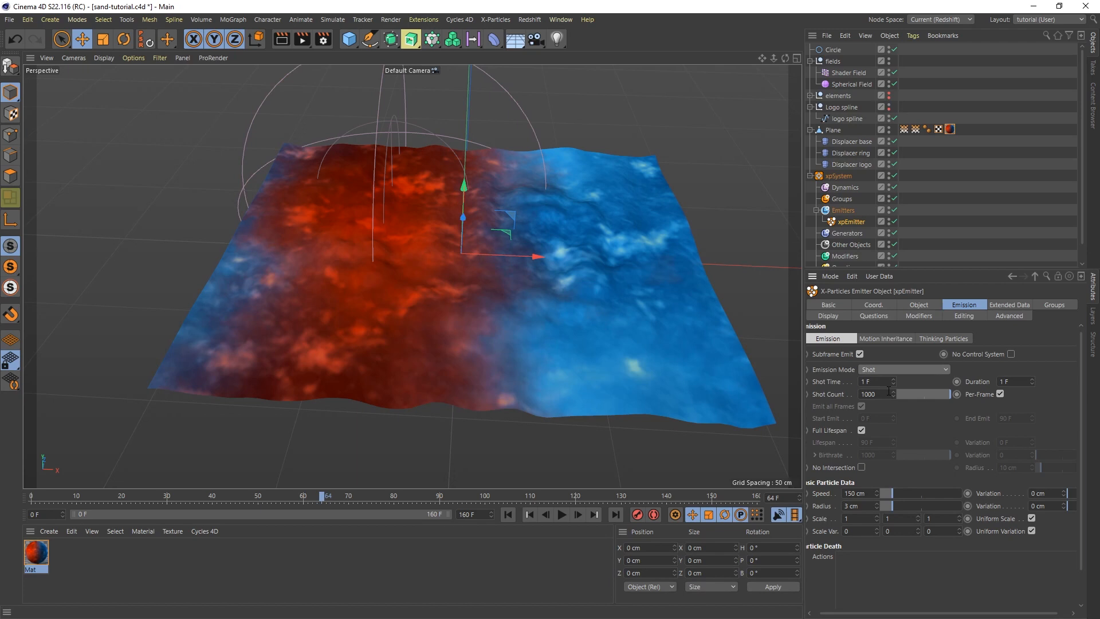
pyautogui.doubleClick(856, 493)
pyautogui.write('0')
pyautogui.press('Return')
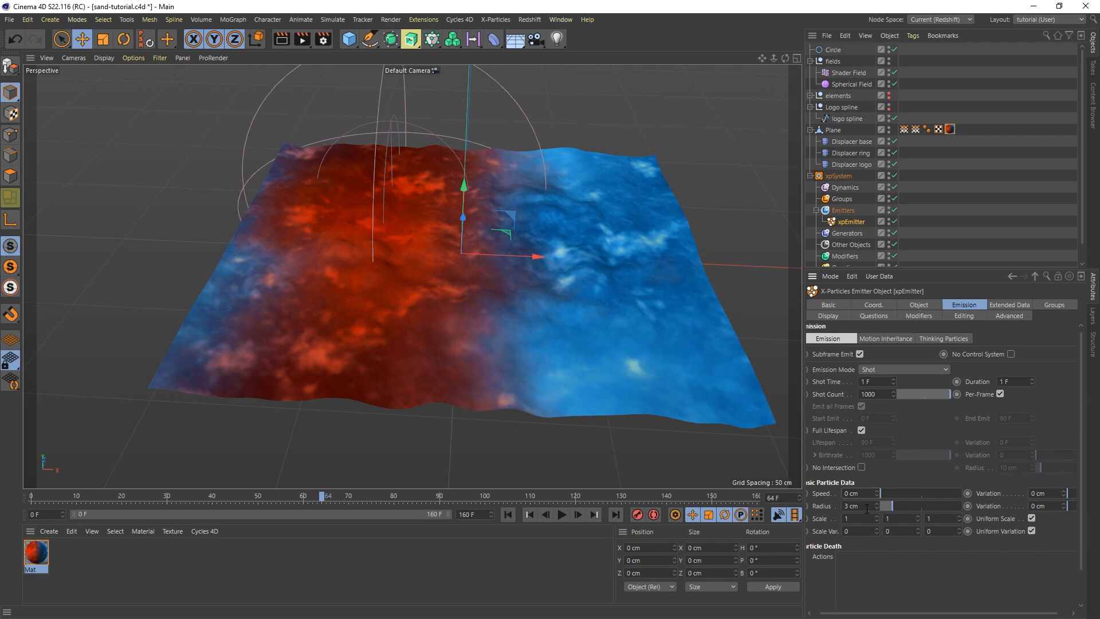
# Hide the Plane, Logo spline group, fields group and Circle in the viewport, and collapse the Logo spline group.
pyautogui.click(888, 128)
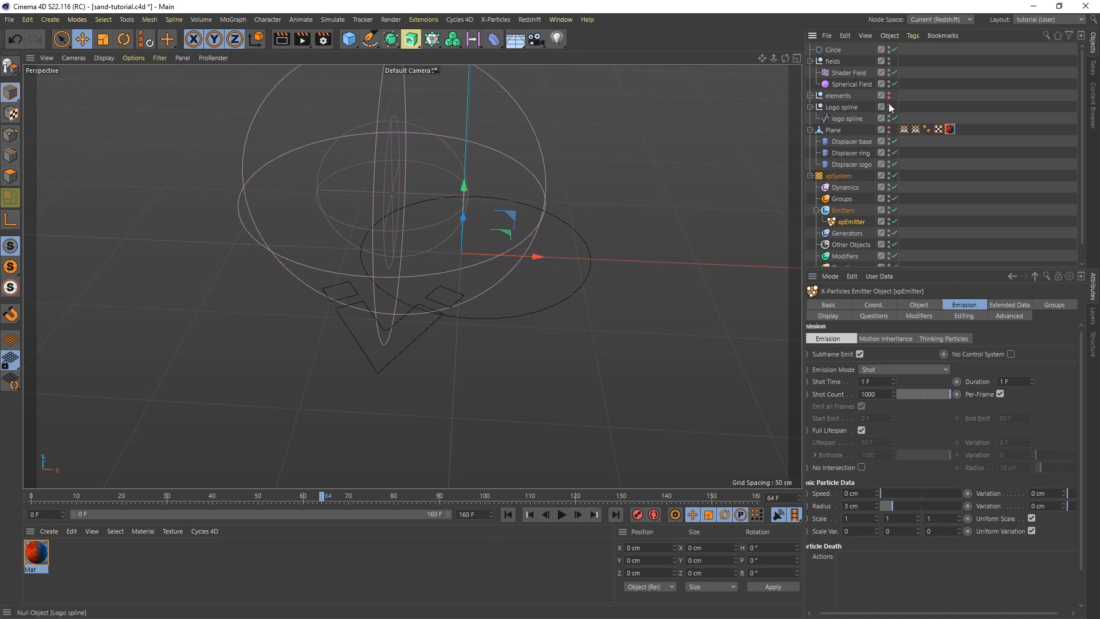
pyautogui.click(888, 105)
pyautogui.click(809, 107)
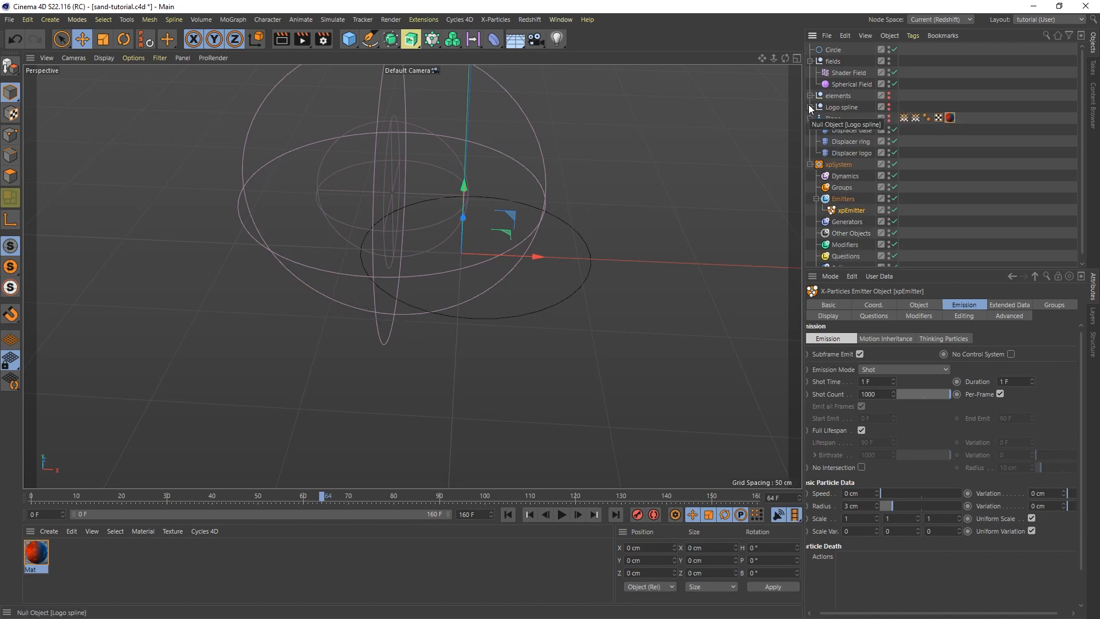
pyautogui.click(889, 59)
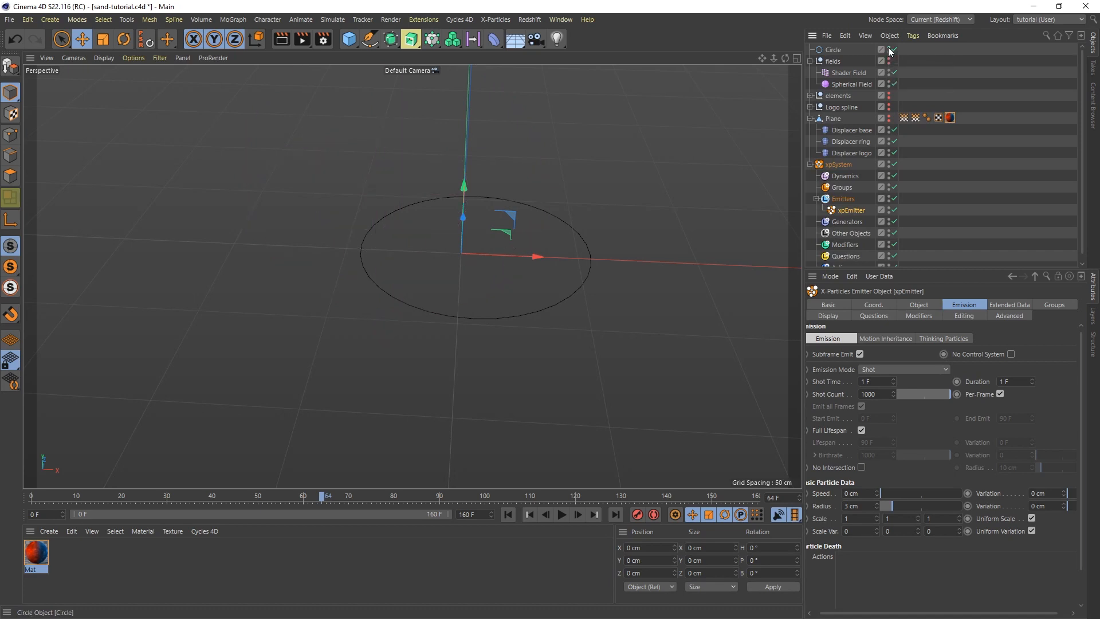
pyautogui.click(889, 50)
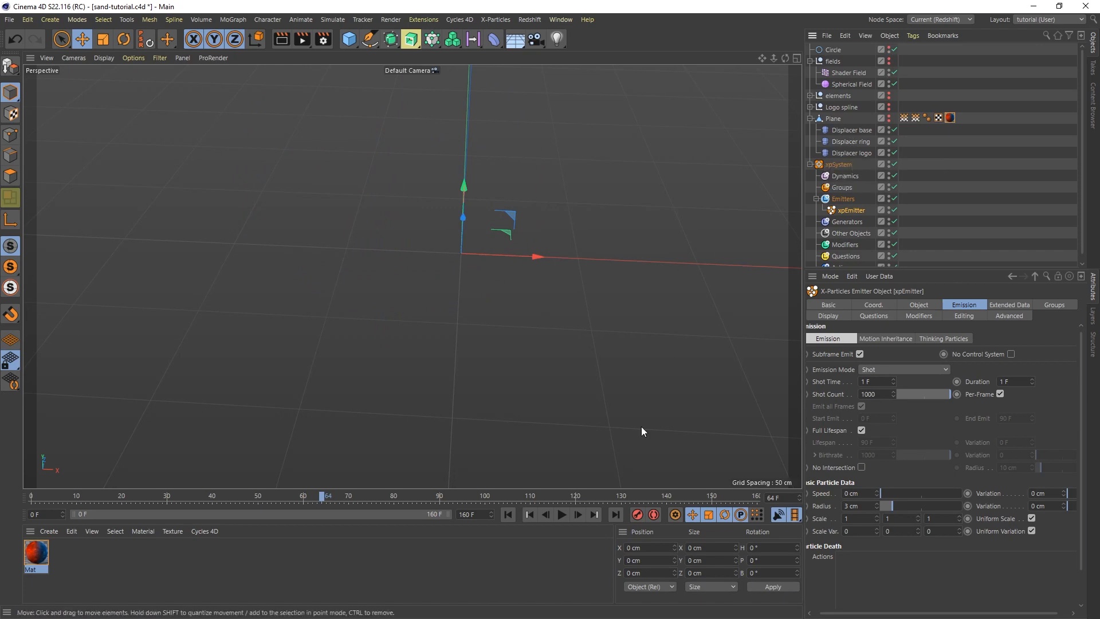
# Play the animation from the first frame to check the emitted particles.
pyautogui.click(510, 514)
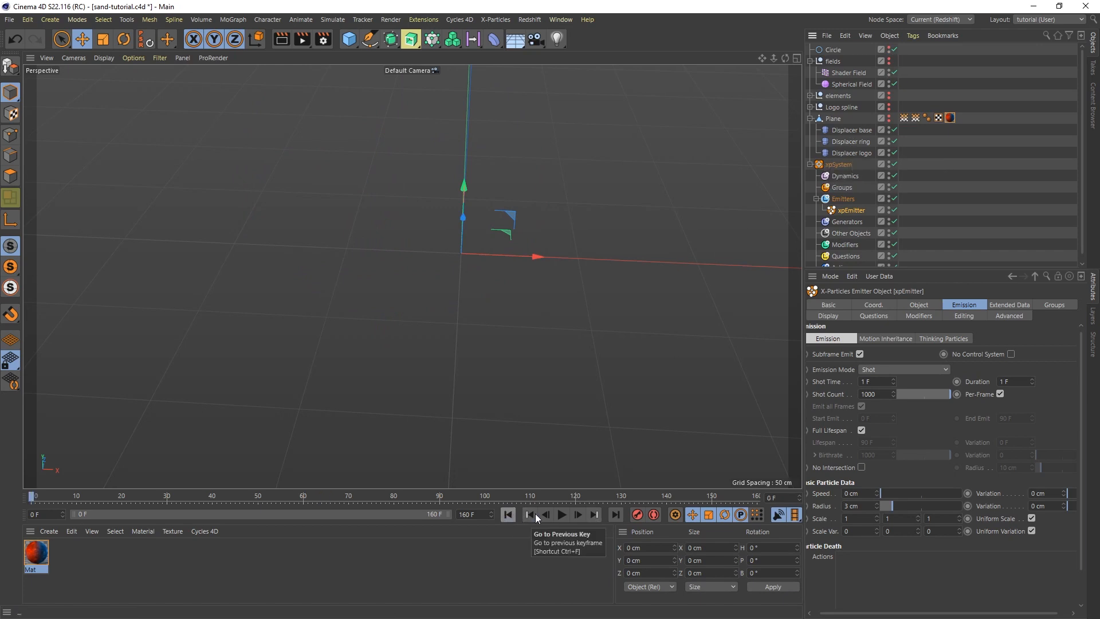
pyautogui.click(562, 514)
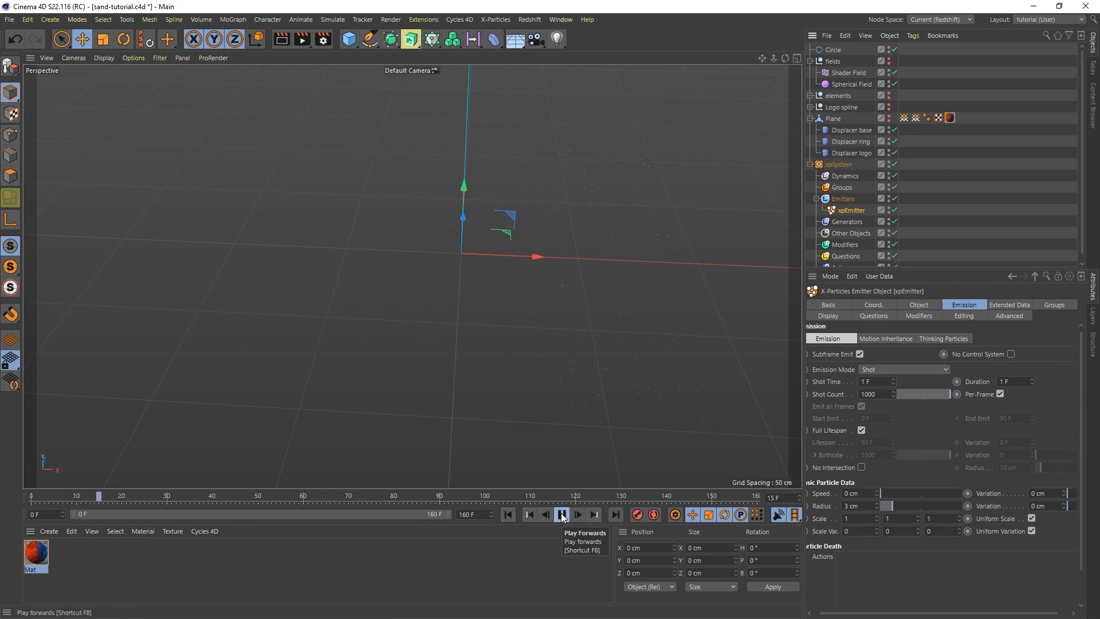
pyautogui.click(561, 515)
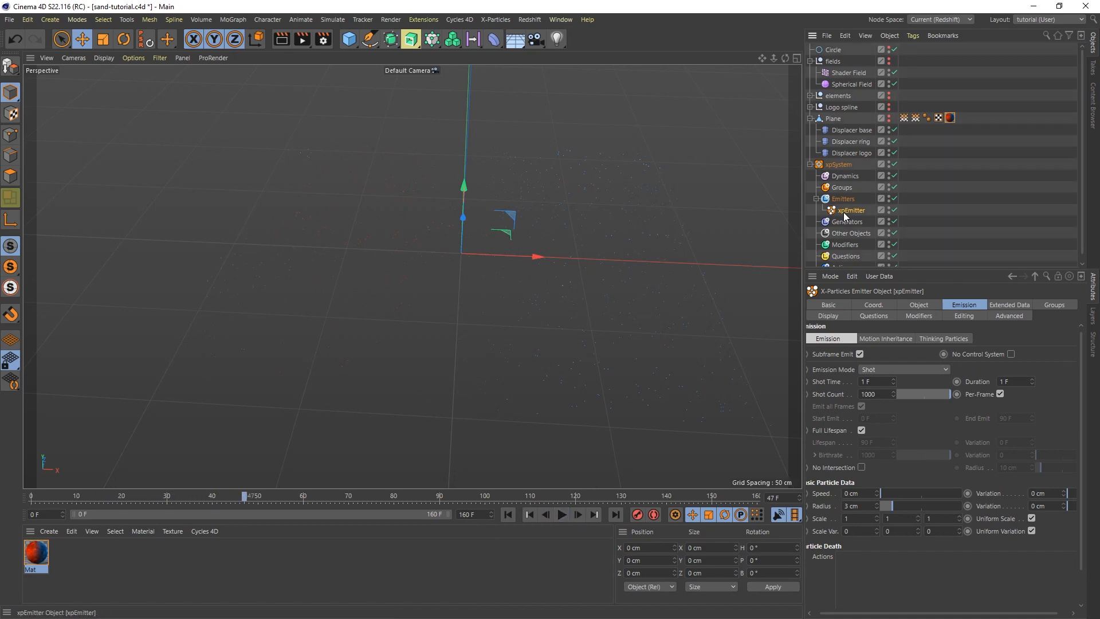
# Set the xpEmitter's editor display for particles to Box.
pyautogui.click(840, 319)
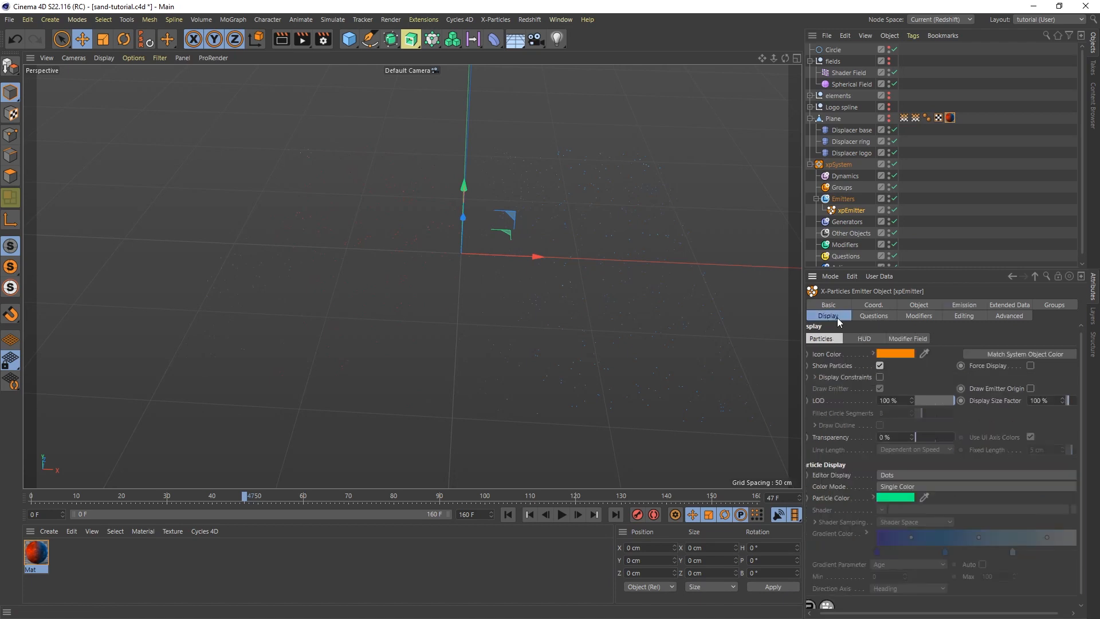
pyautogui.click(887, 476)
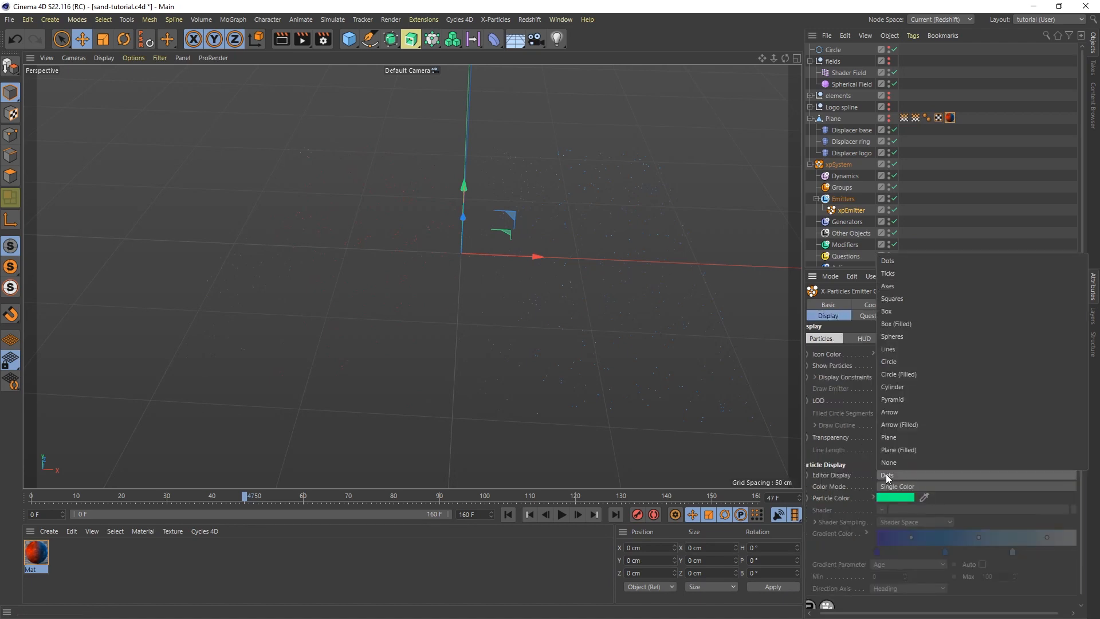
pyautogui.click(906, 312)
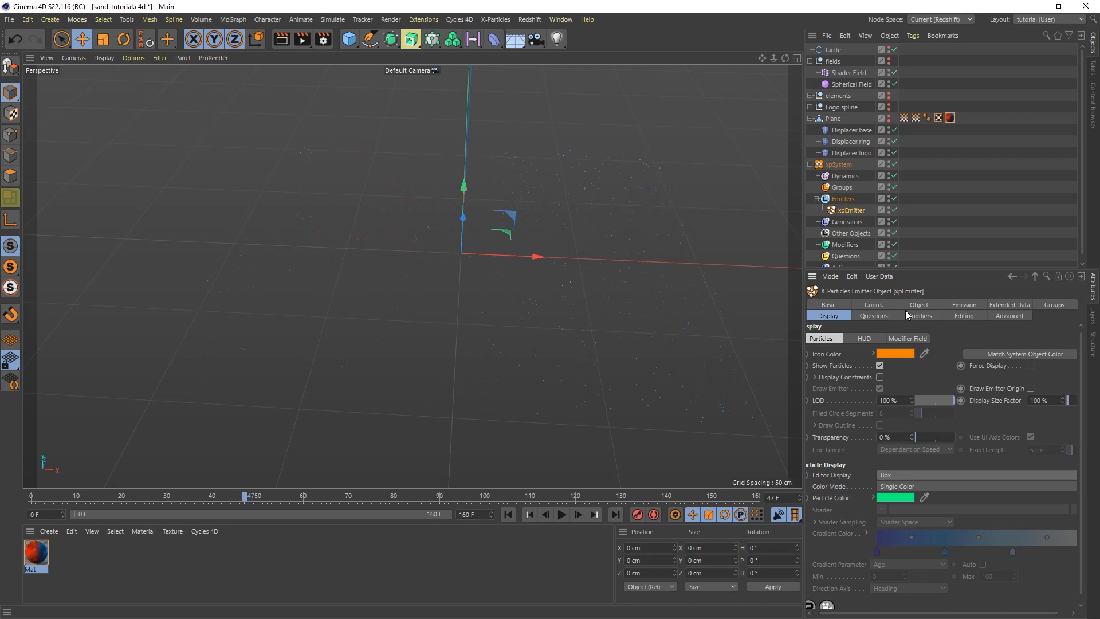
# Replay the animation and examine from the side whether the box particles move with the displaced surface.
pyautogui.click(508, 514)
pyautogui.click(561, 514)
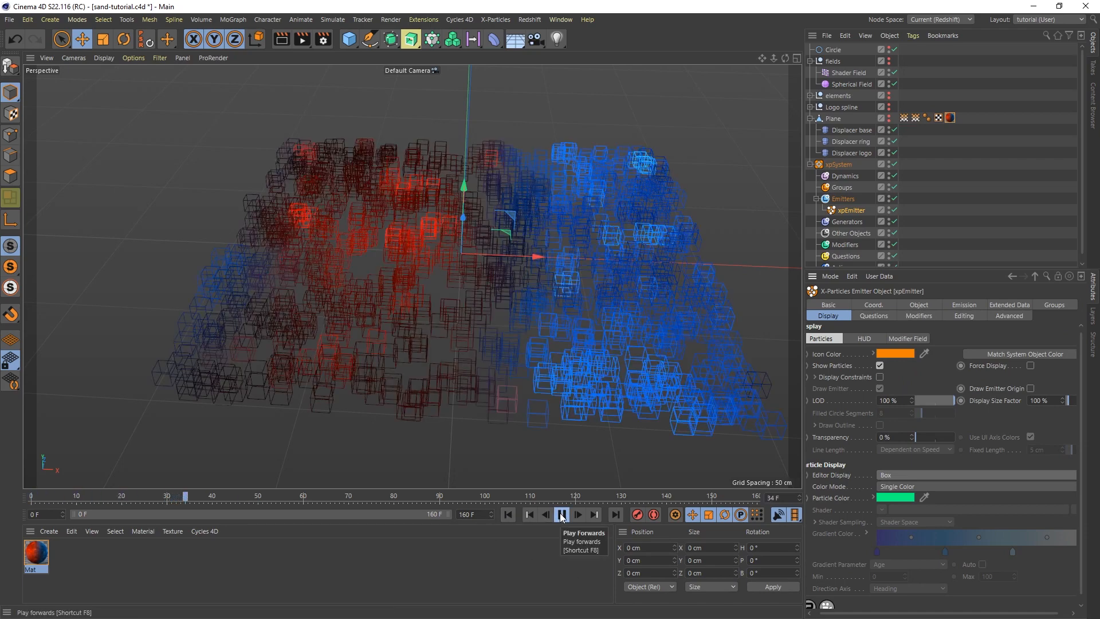
pyautogui.click(560, 514)
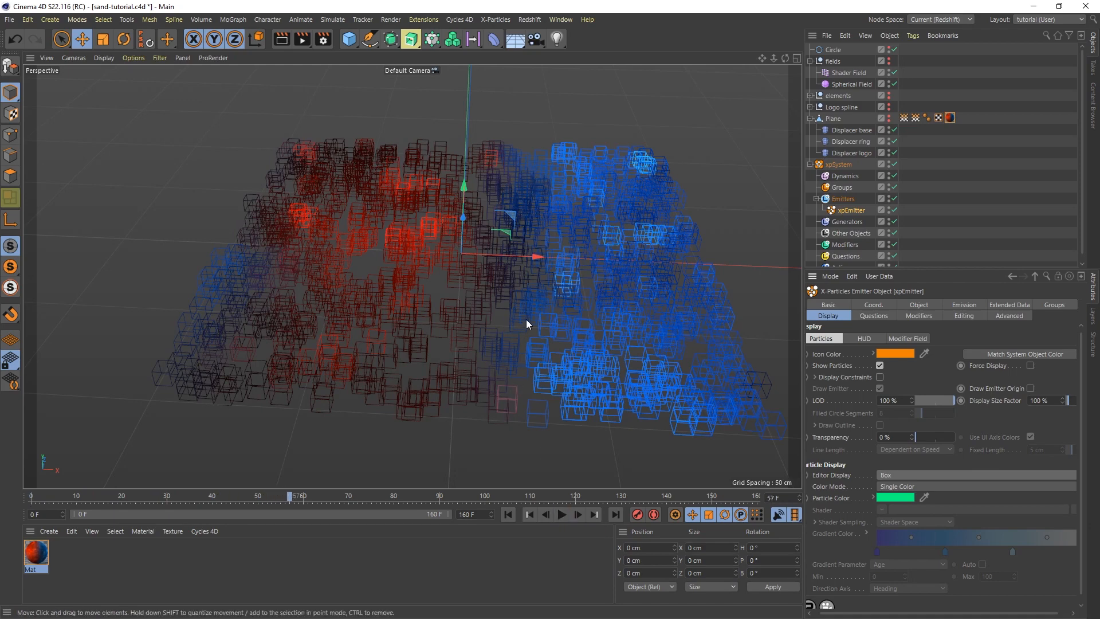
pyautogui.keyDown('alt'); pyautogui.moveTo(527, 323); pyautogui.dragTo(527, 261); pyautogui.keyUp('alt')
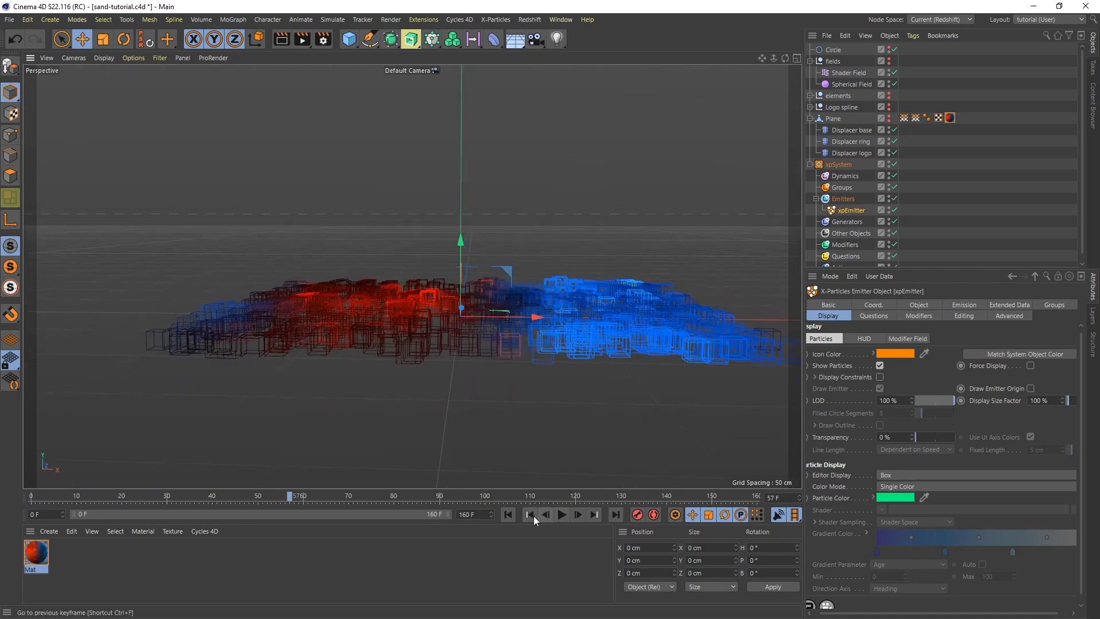
pyautogui.click(530, 514)
pyautogui.click(561, 513)
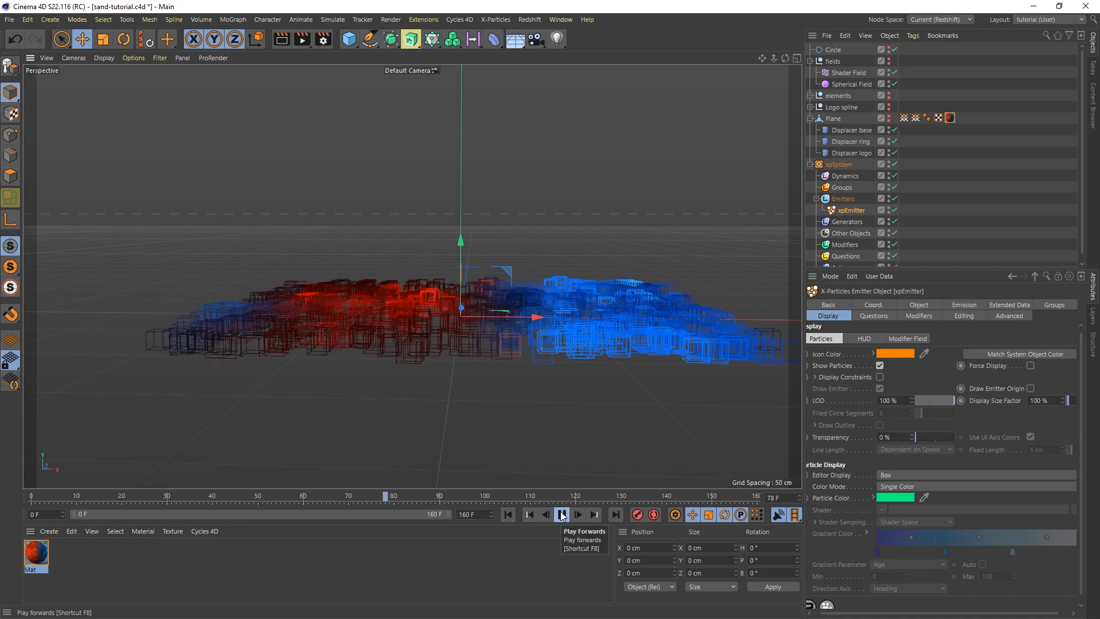
pyautogui.click(560, 515)
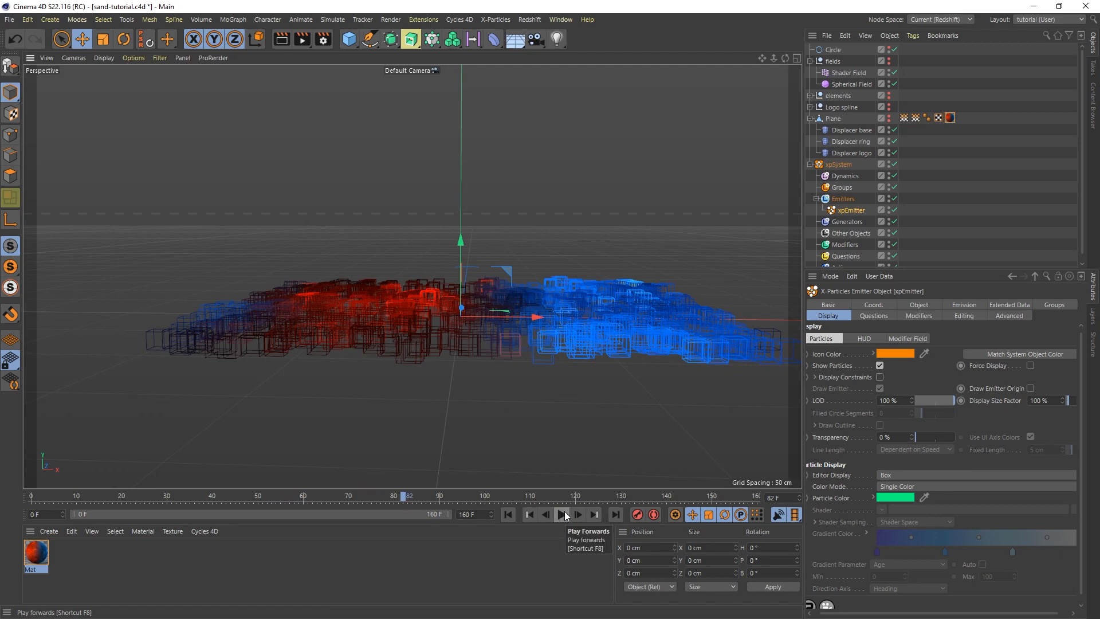
# Add an xpFollowSurface motion modifier to the particle system and assign the Plane as its surface object.
pyautogui.moveTo(963, 268); pyautogui.dragTo(952, 383)
pyautogui.click(848, 246)
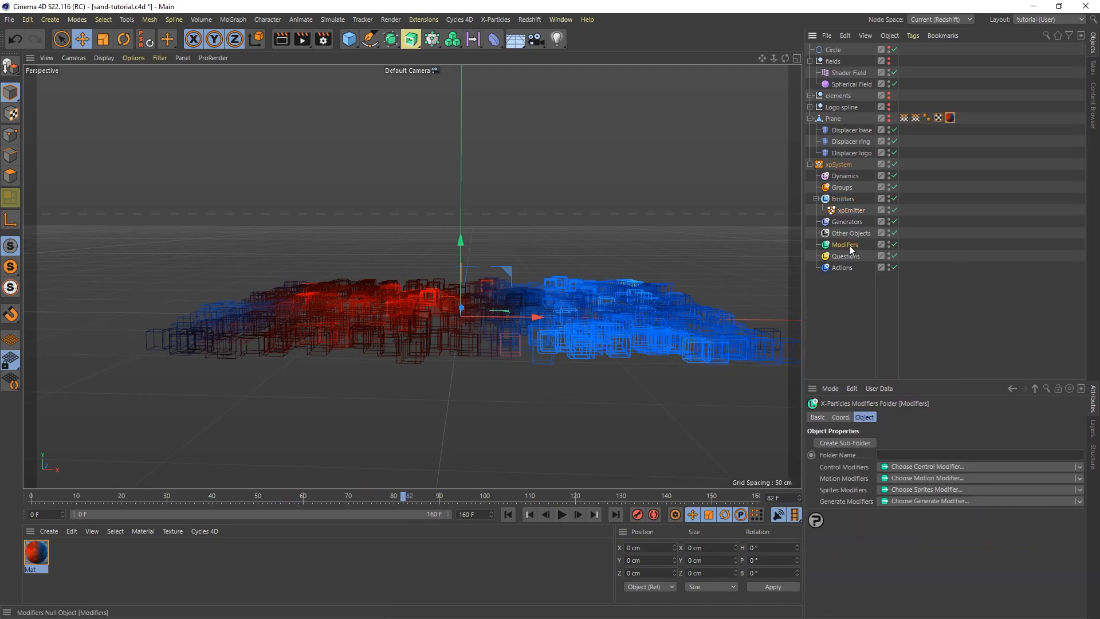
pyautogui.click(903, 479)
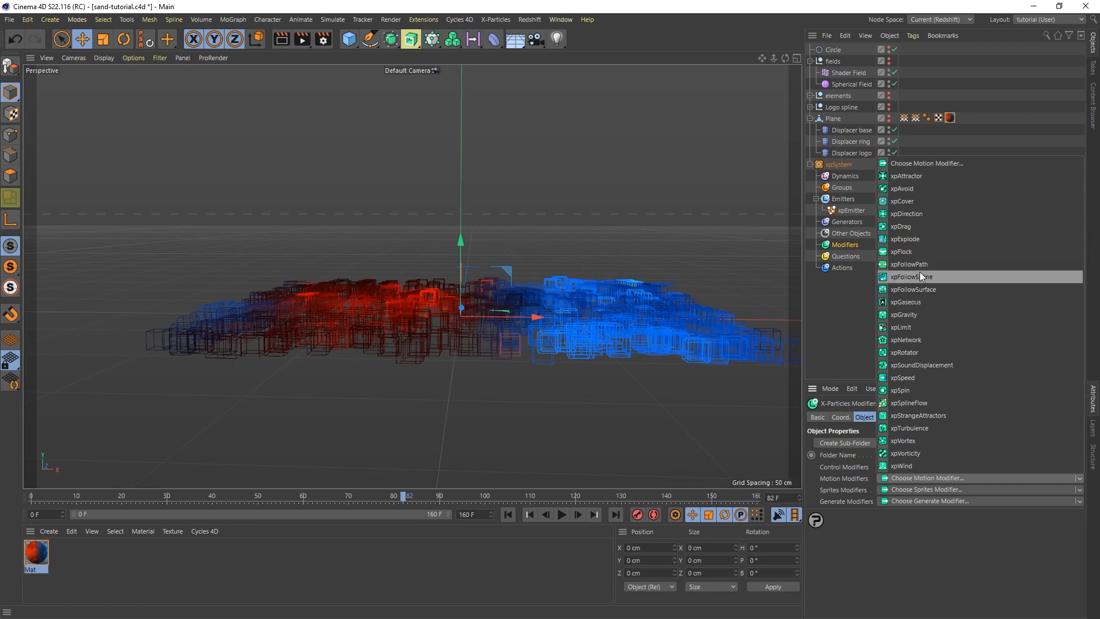
pyautogui.click(915, 289)
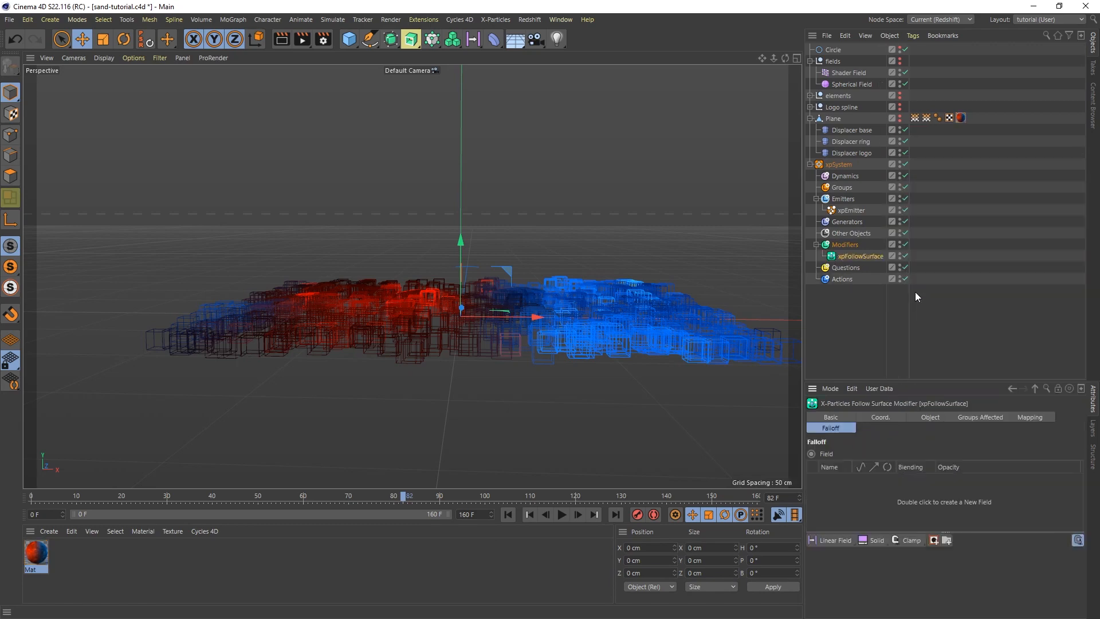
pyautogui.click(928, 418)
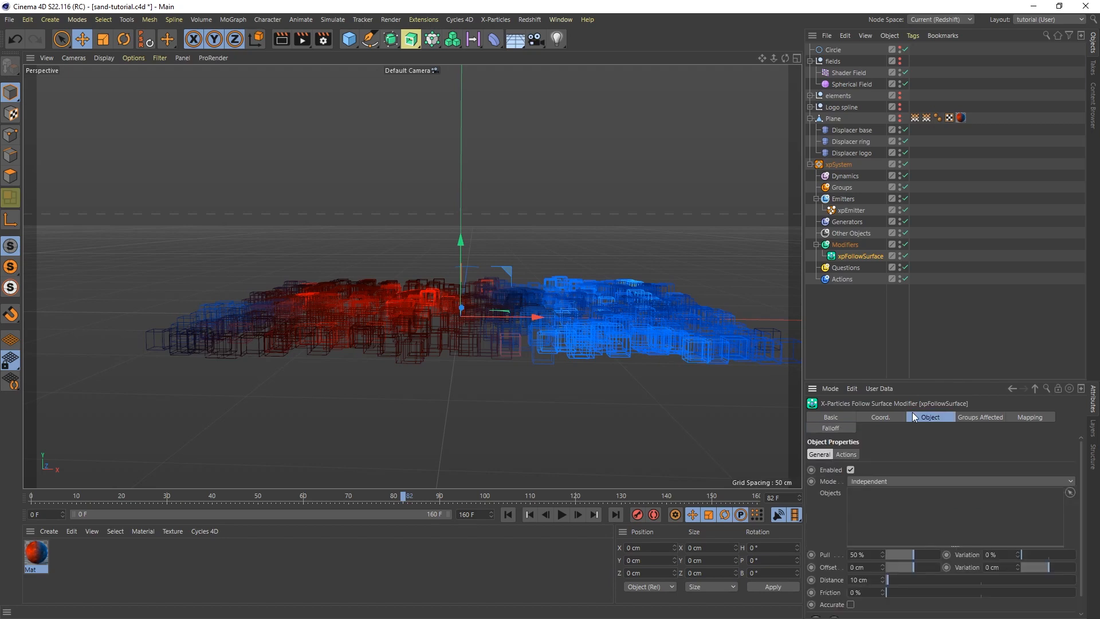
pyautogui.moveTo(838, 123); pyautogui.dragTo(866, 510)
# Replay the animation from the first frame and examine from above how the box particles follow the surface.
pyautogui.click(513, 513)
pyautogui.click(560, 516)
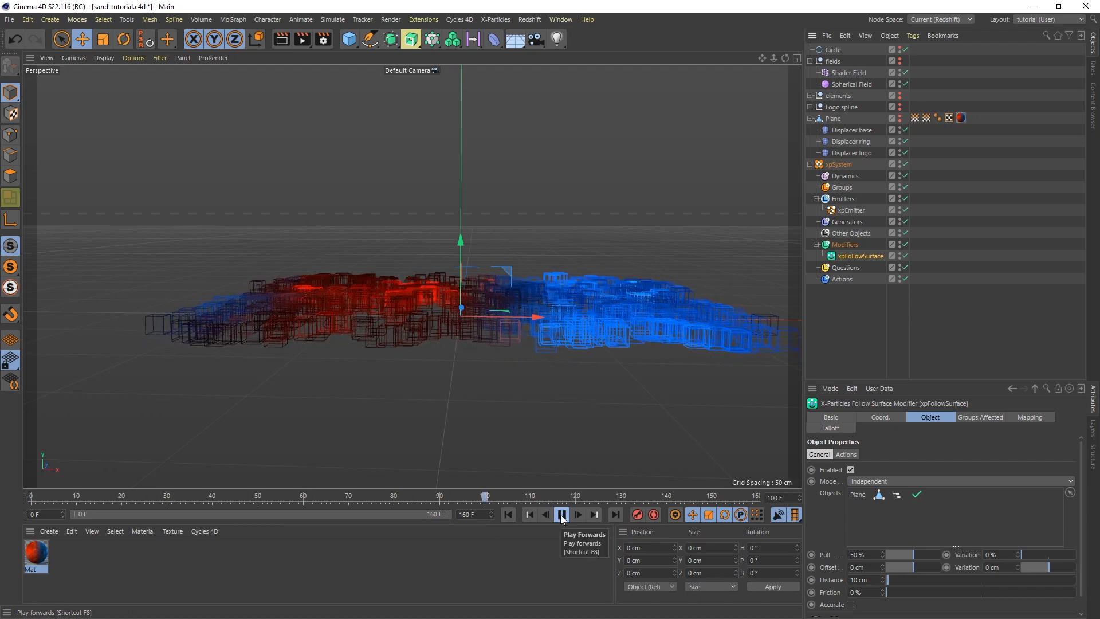
pyautogui.moveTo(563, 294)
pyautogui.keyDown('alt'); pyautogui.mouseDown()
pyautogui.moveTo(567, 338)
pyautogui.moveTo(572, 311)
pyautogui.mouseUp(); pyautogui.keyUp('alt')
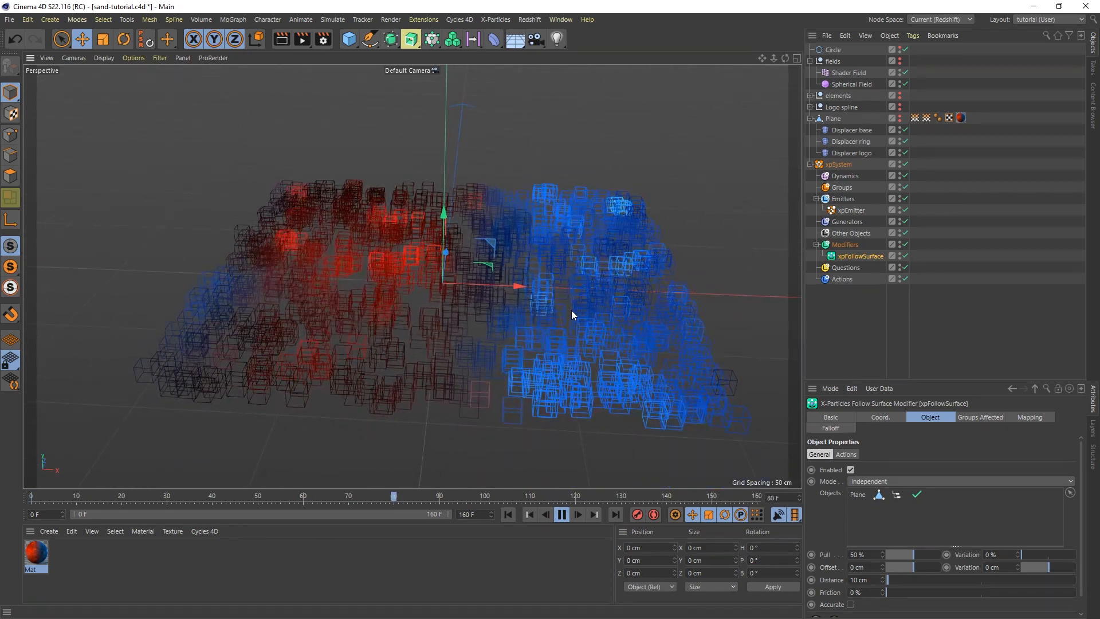
pyautogui.click(561, 513)
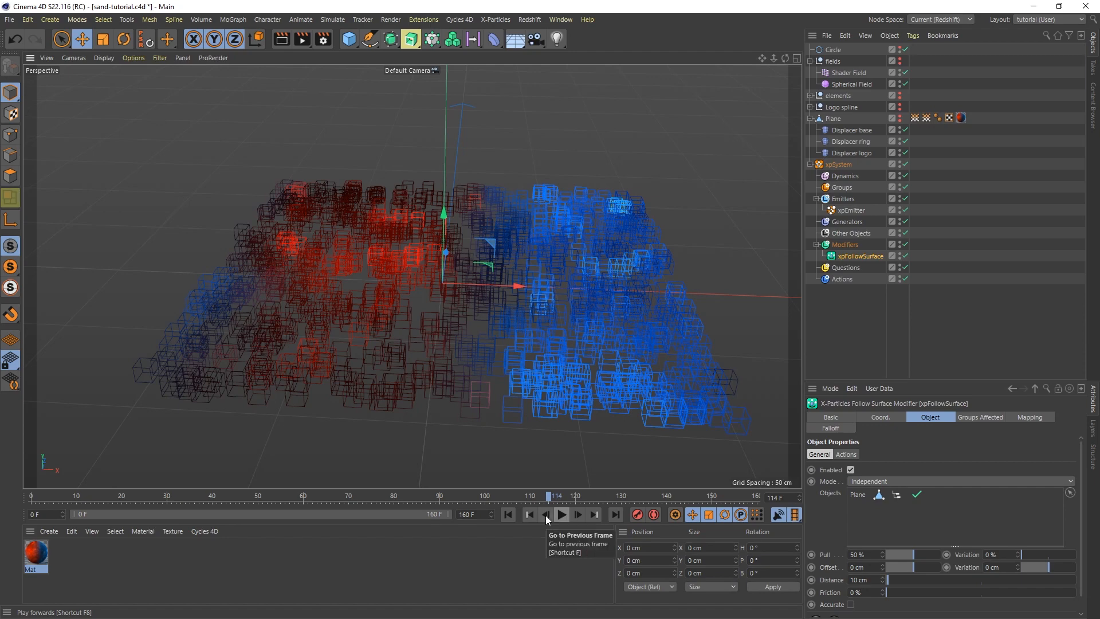
# Enable rotation in the xpEmitter's extended data and set its rotation mode to Tangential.
pyautogui.click(850, 210)
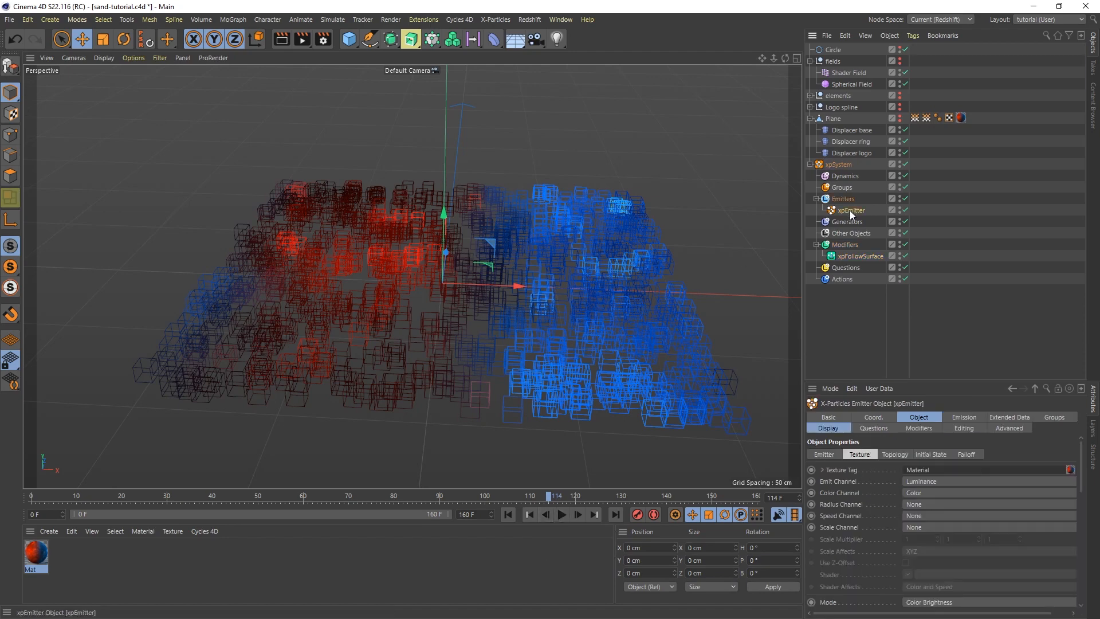
pyautogui.click(1002, 417)
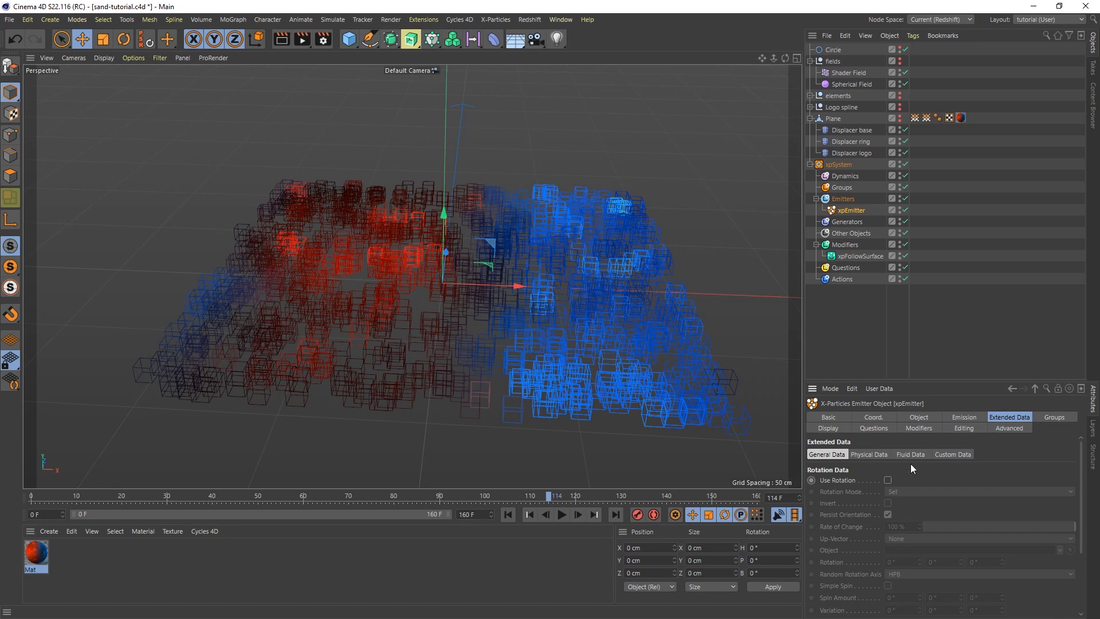
pyautogui.click(888, 479)
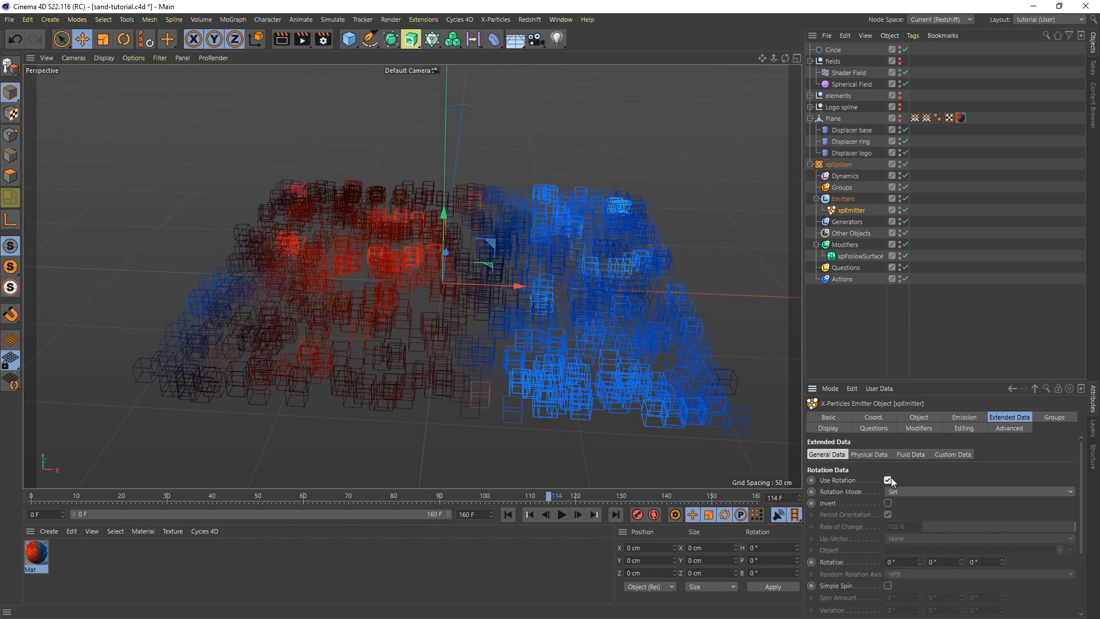
pyautogui.click(909, 491)
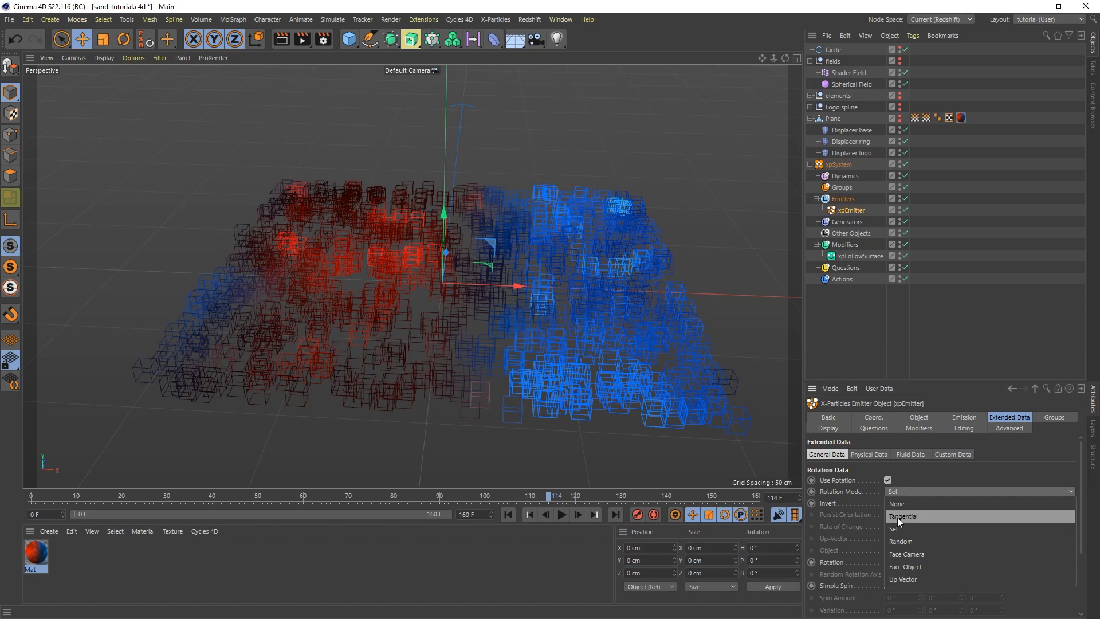
pyautogui.click(910, 516)
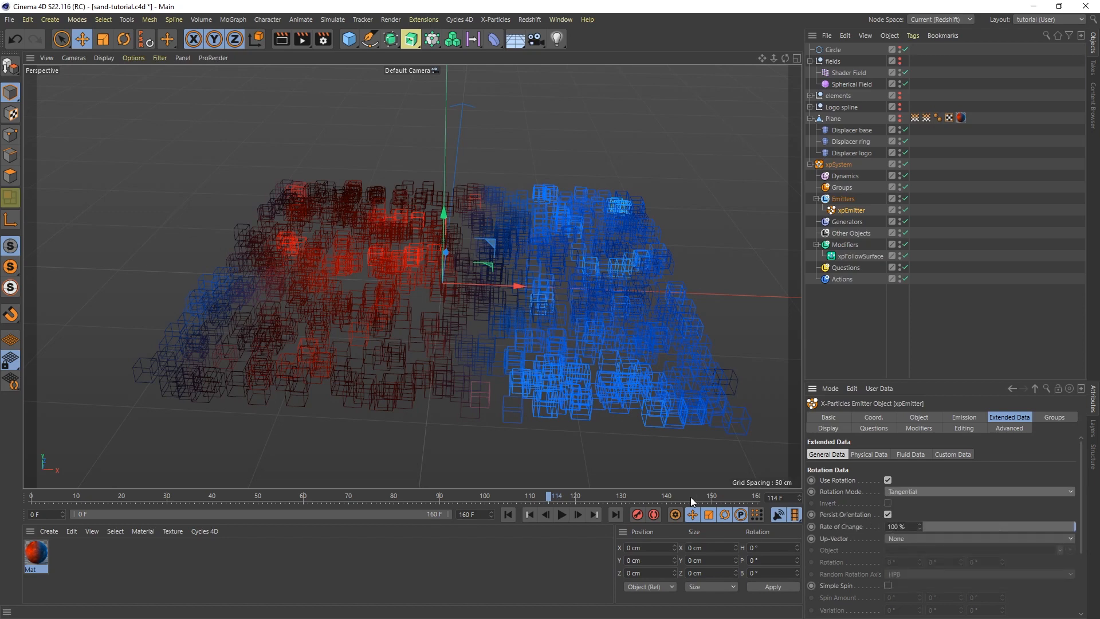
# Replay the animation from the first frame and examine the particles' tangential rotation, then their height spread from the side.
pyautogui.click(510, 514)
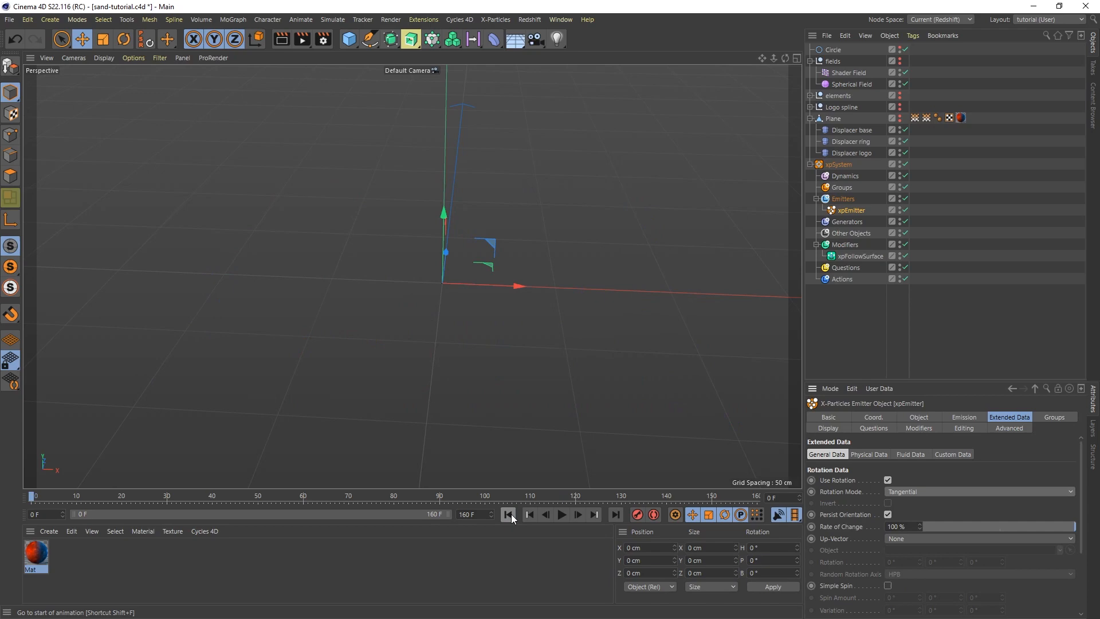
pyautogui.click(563, 514)
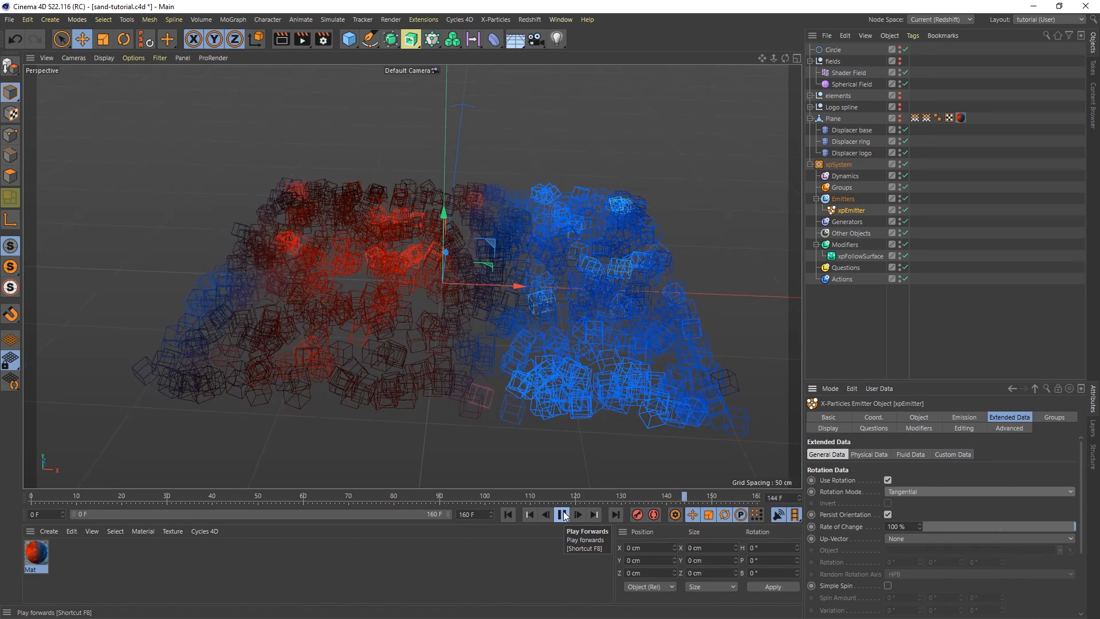
pyautogui.click(563, 514)
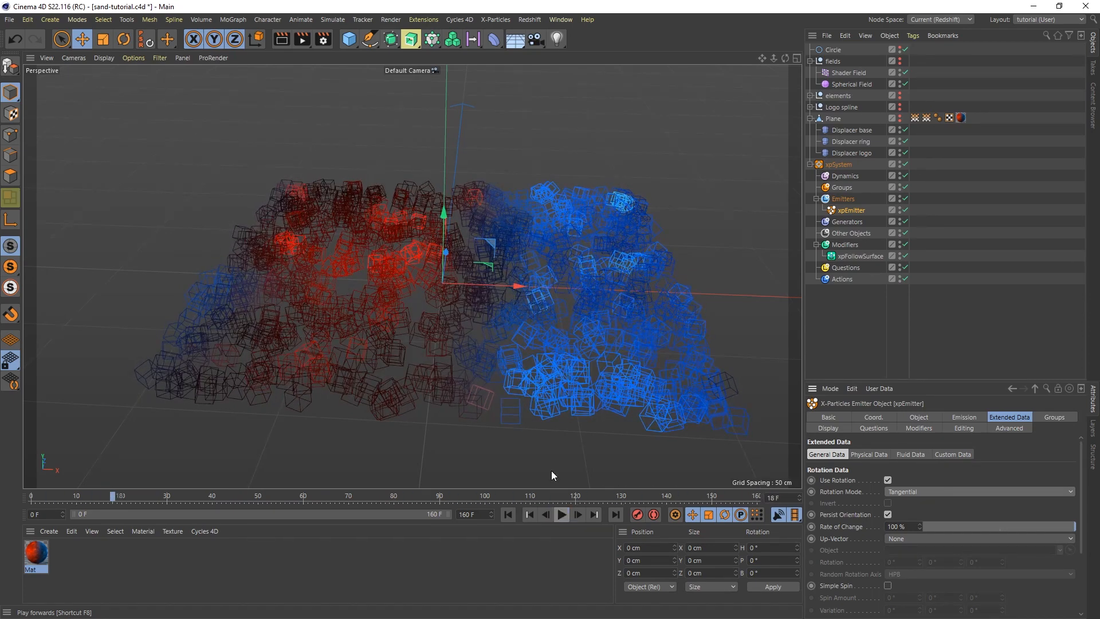
pyautogui.keyDown('alt'); pyautogui.moveTo(526, 356); pyautogui.dragTo(530, 293); pyautogui.keyUp('alt')
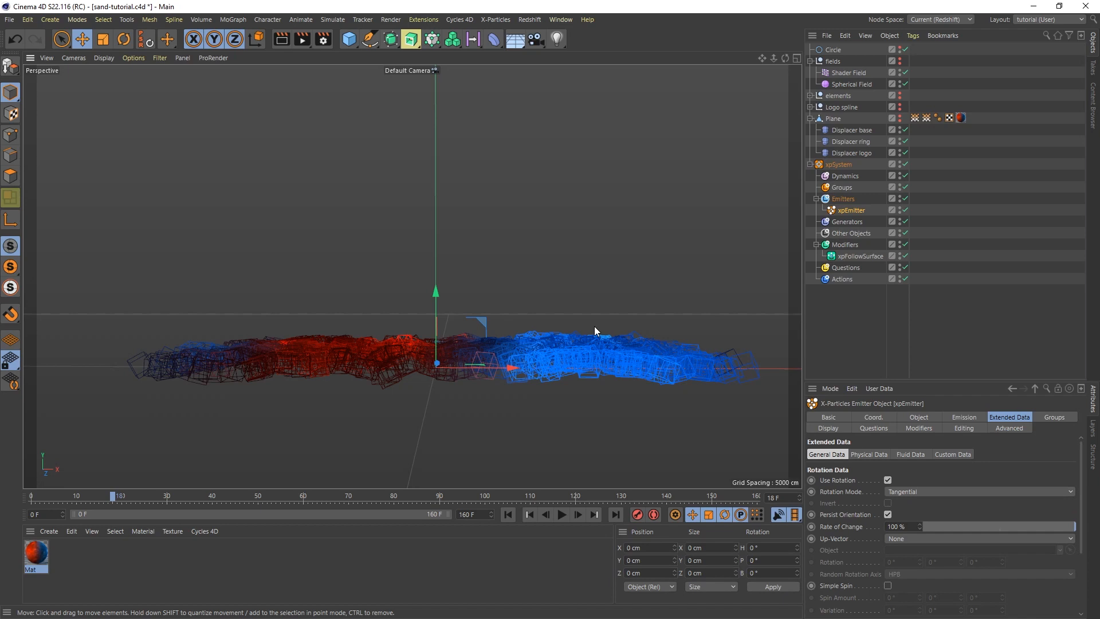
# Set the xpFollowSurface modifier's offset to 1 cm with a variation of 20 cm.
pyautogui.click(859, 256)
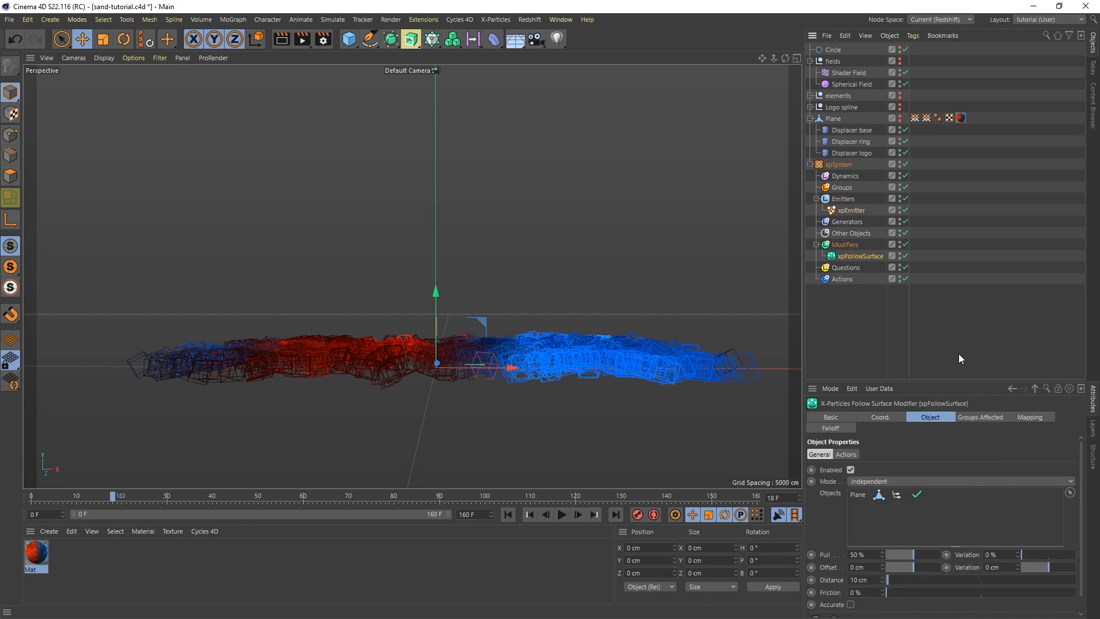
pyautogui.moveTo(968, 383); pyautogui.dragTo(971, 355)
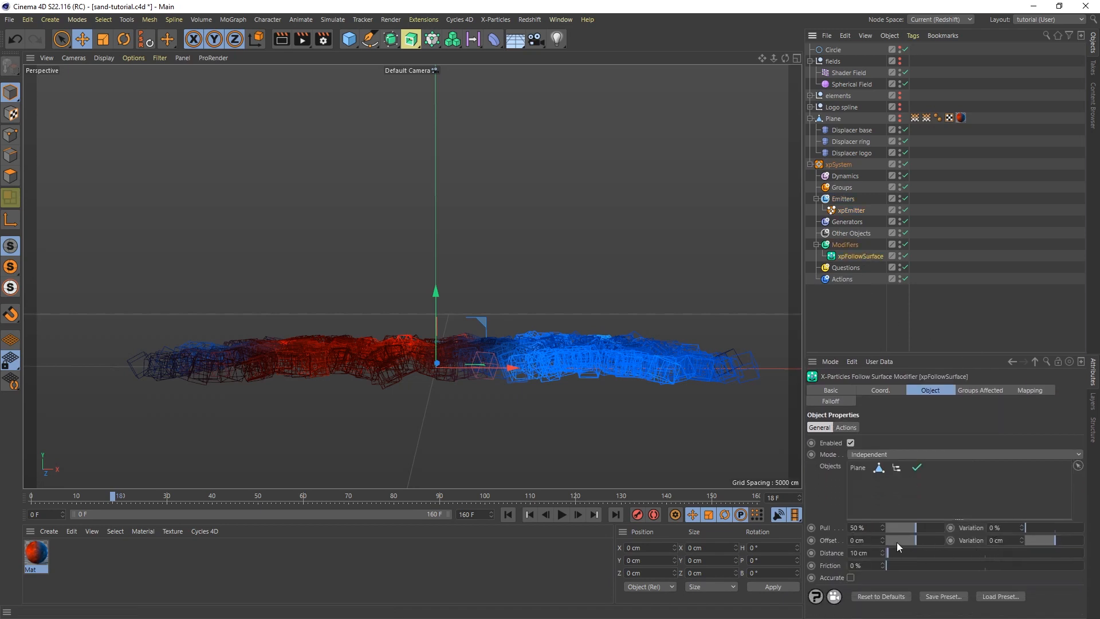
pyautogui.moveTo(872, 539); pyautogui.dragTo(829, 539)
pyautogui.moveTo(1017, 542); pyautogui.dragTo(952, 543)
pyautogui.write('20')
pyautogui.press('Return')
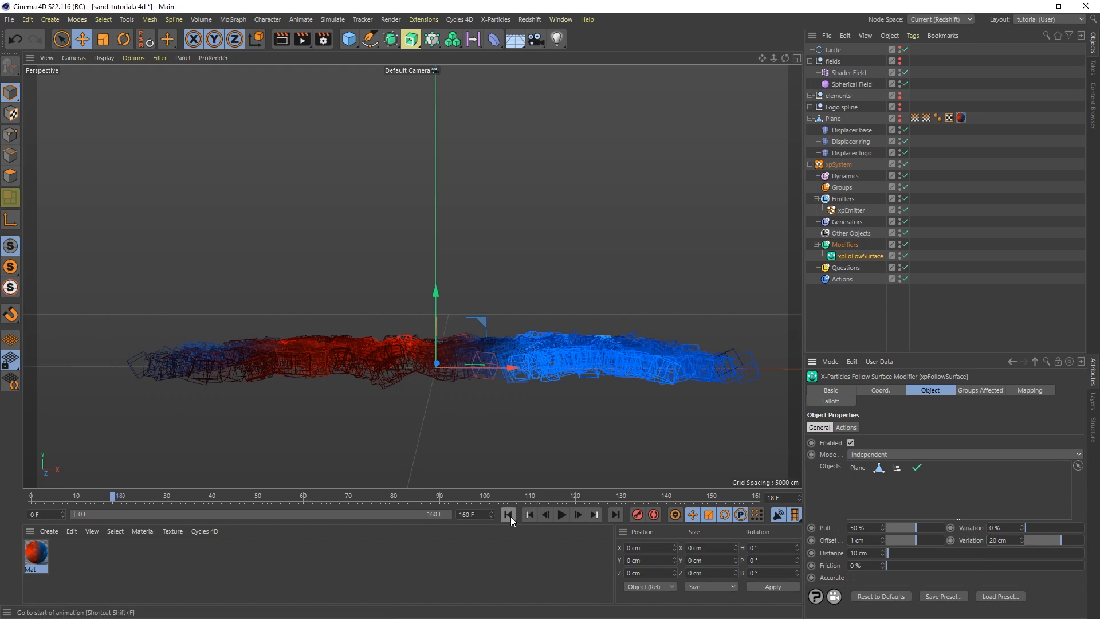
# Replay the animation and examine the effect of the 20 cm offset variation from the side.
pyautogui.click(508, 515)
pyautogui.click(562, 514)
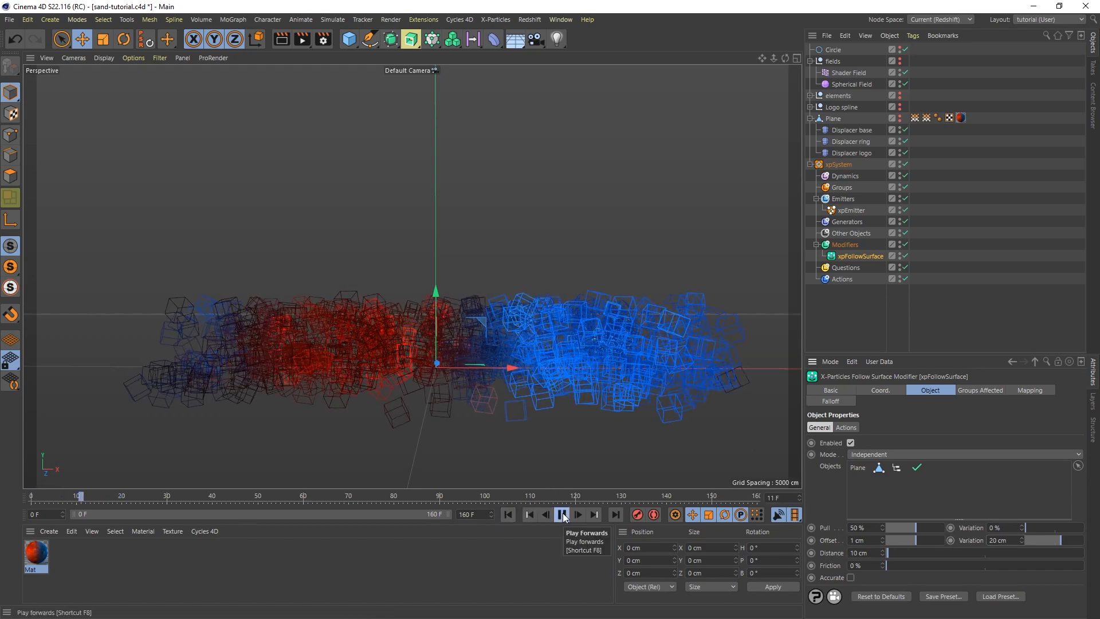
pyautogui.keyDown('alt'); pyautogui.moveTo(531, 350); pyautogui.dragTo(530, 347); pyautogui.keyUp('alt')
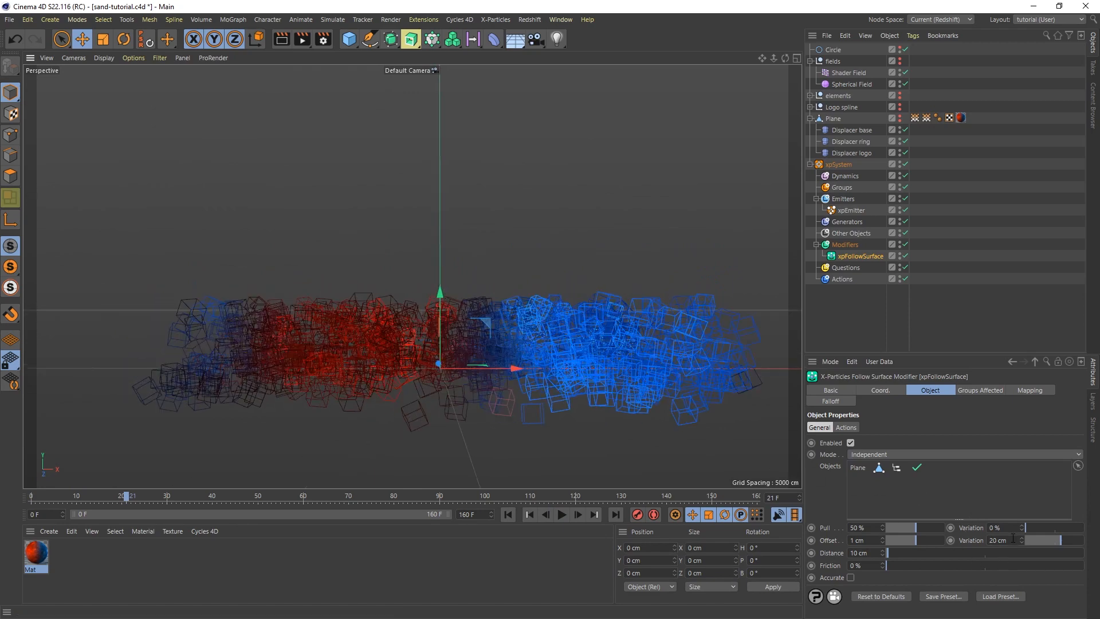
# Set the xpFollowSurface modifier's offset variation to 0.5 cm.
pyautogui.click(996, 540)
pyautogui.write('0.5')
pyautogui.press('Return')
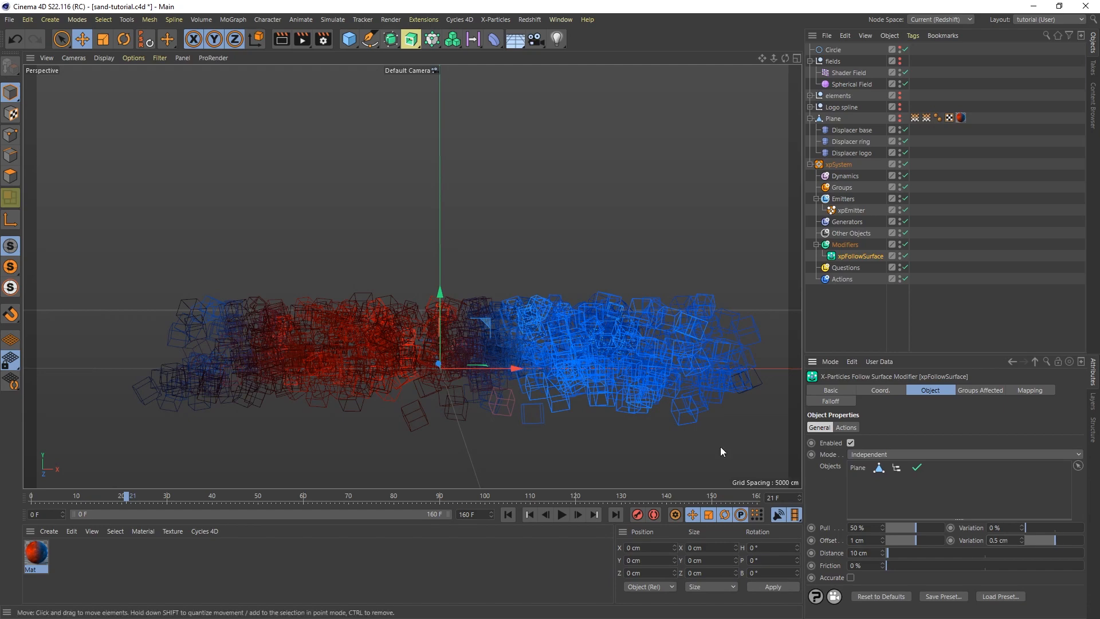
# Replay the animation from the first frame and check the particle offset from the side and from above.
pyautogui.click(507, 514)
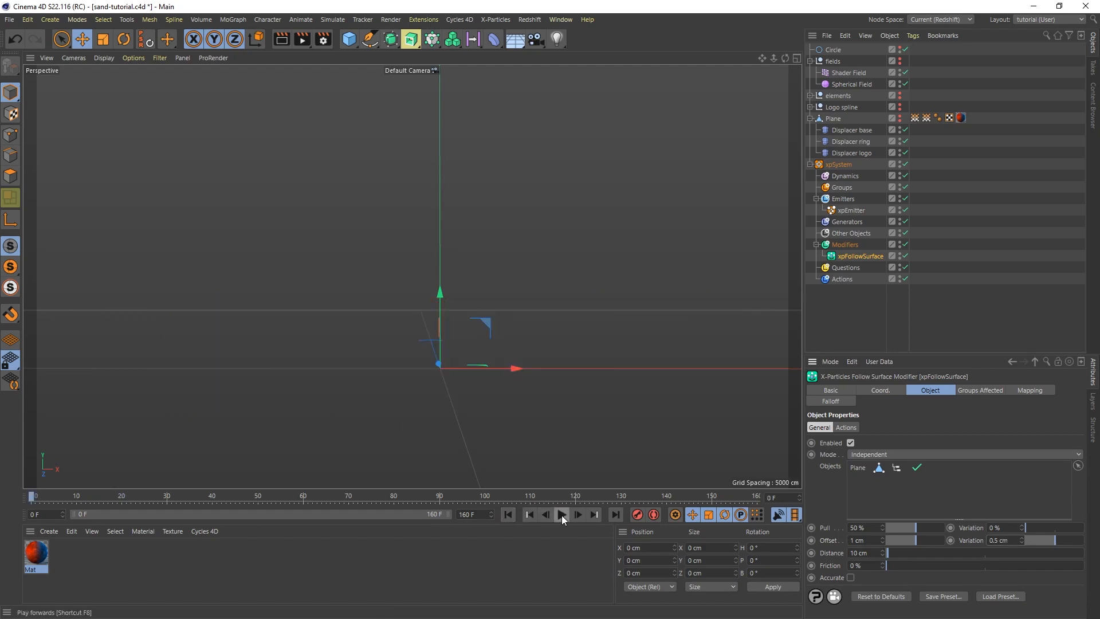
pyautogui.click(561, 515)
pyautogui.click(561, 515)
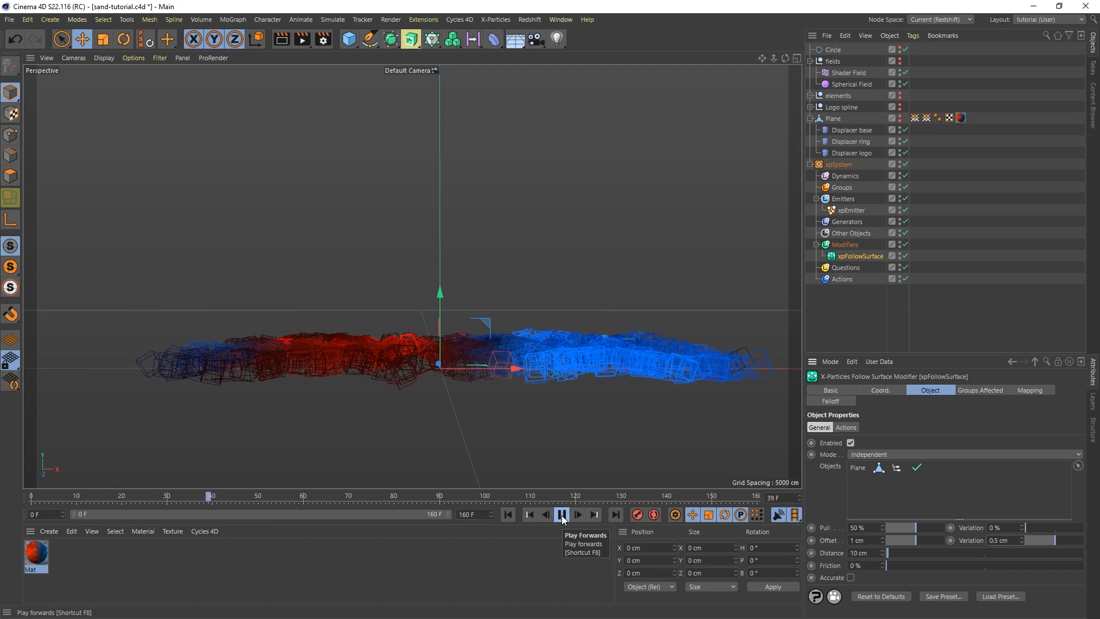
pyautogui.press('h')
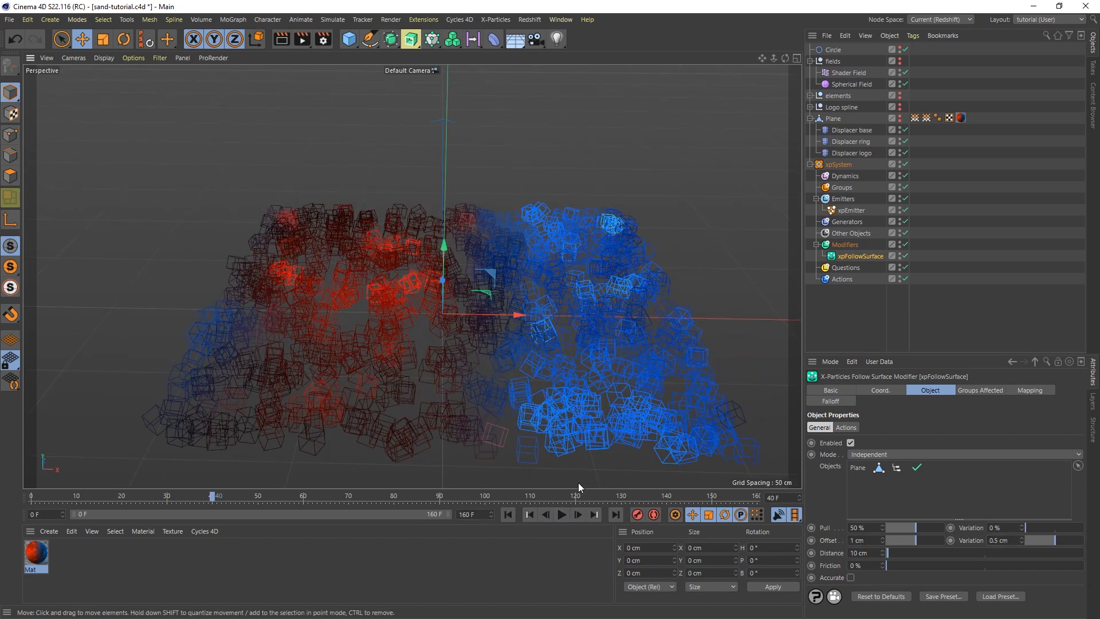
pyautogui.click(562, 514)
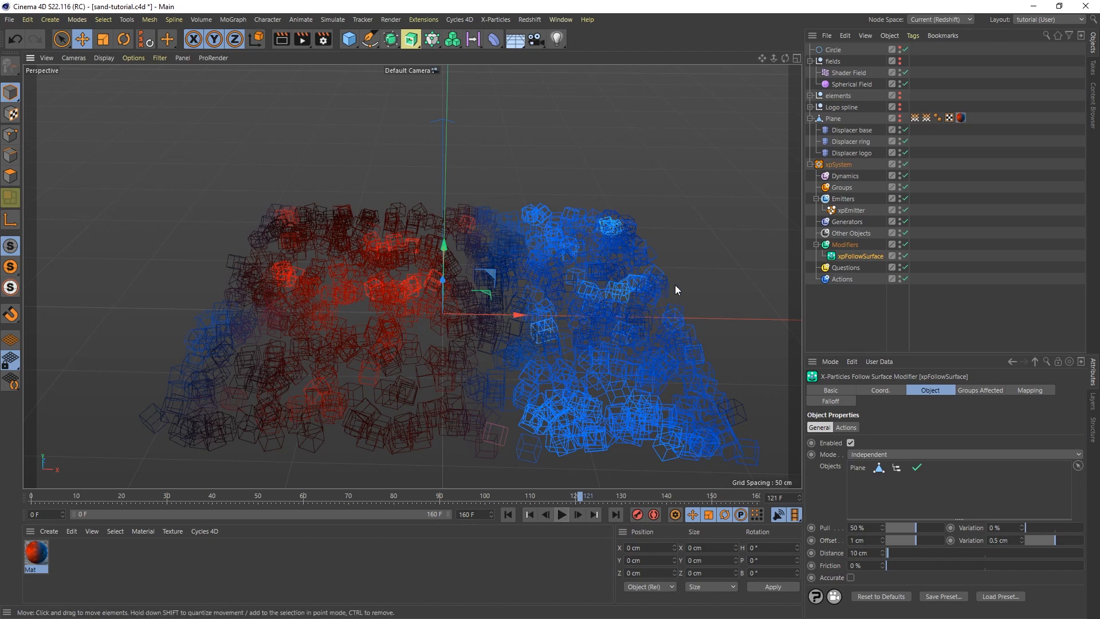
# Add an xpColor control modifier to the particle system's modifiers.
pyautogui.click(846, 245)
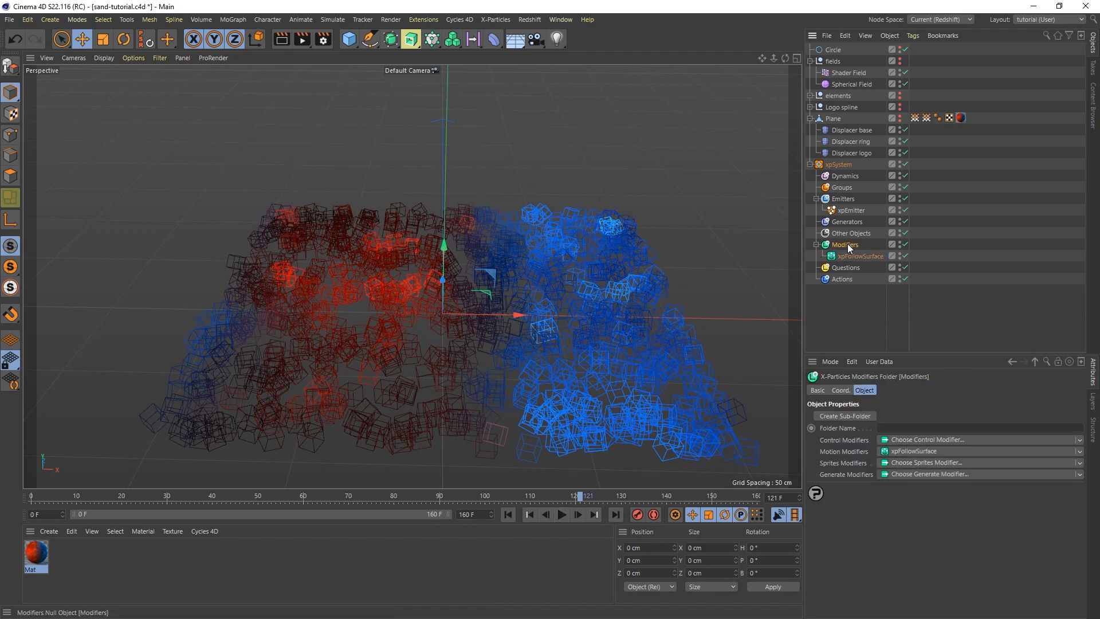
pyautogui.click(914, 440)
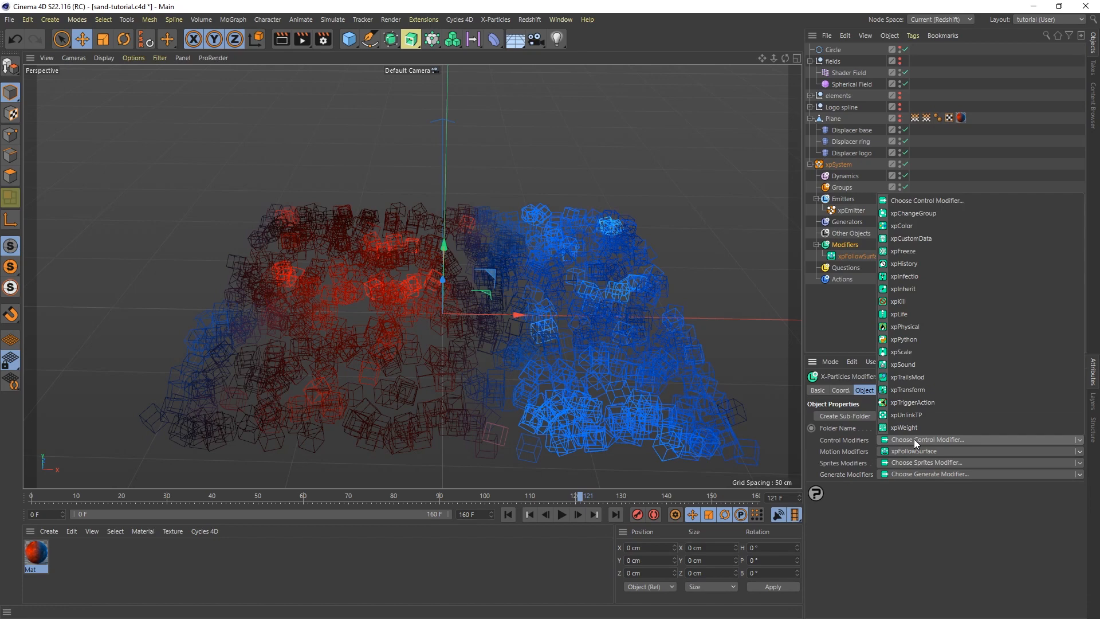
pyautogui.click(911, 226)
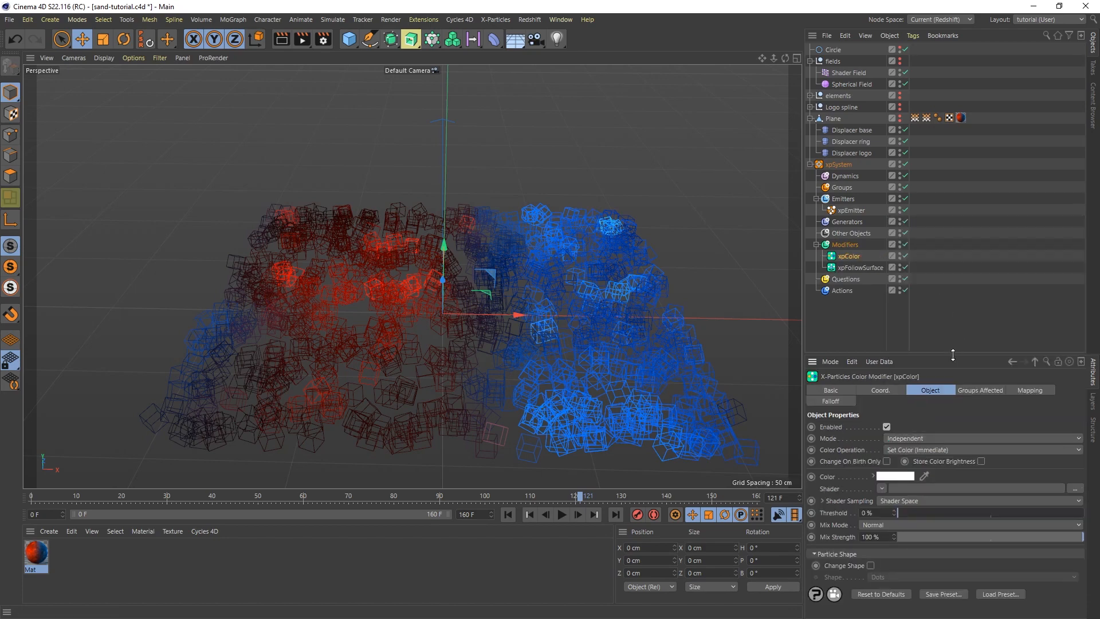
# Load sand-texture-reversed.png as the shader image of the xpColor modifier.
pyautogui.moveTo(954, 356); pyautogui.dragTo(946, 281)
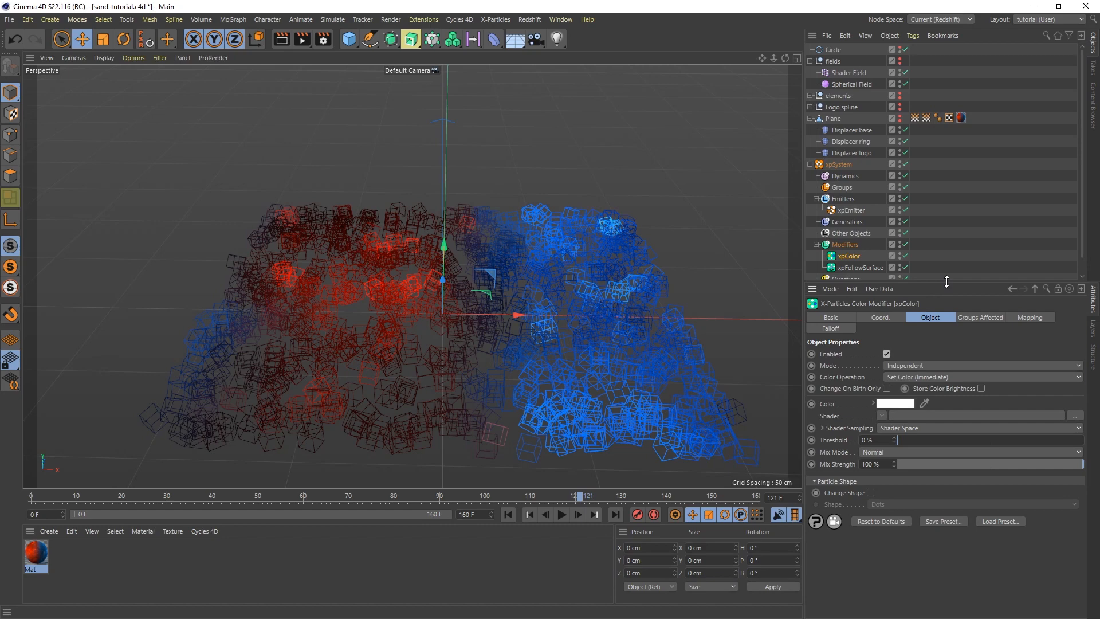
pyautogui.click(881, 416)
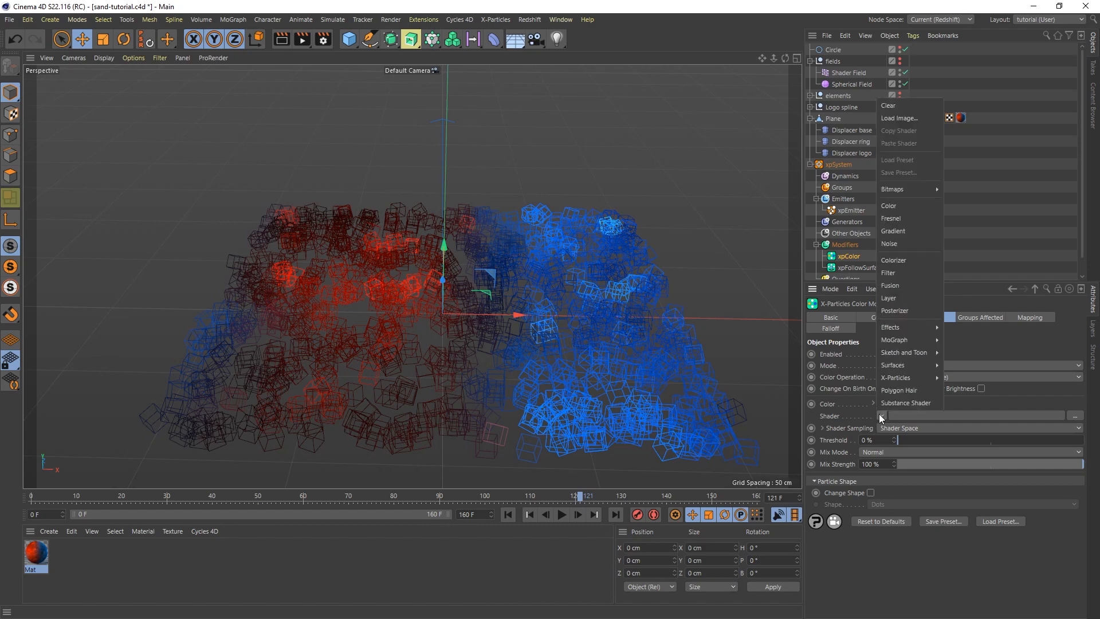
pyautogui.click(902, 119)
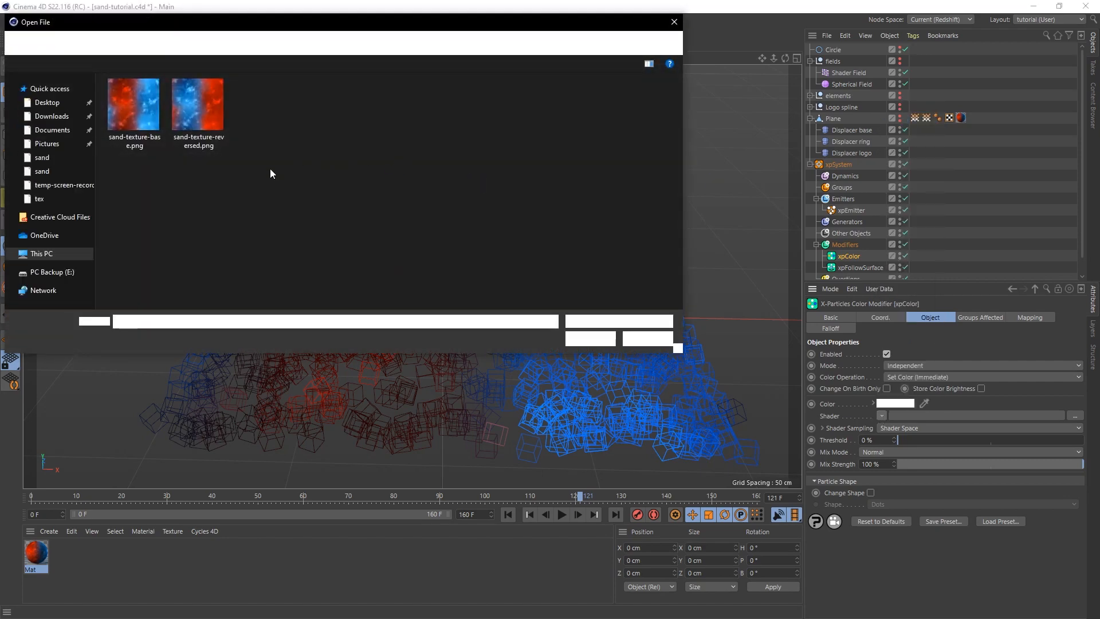
pyautogui.click(194, 101)
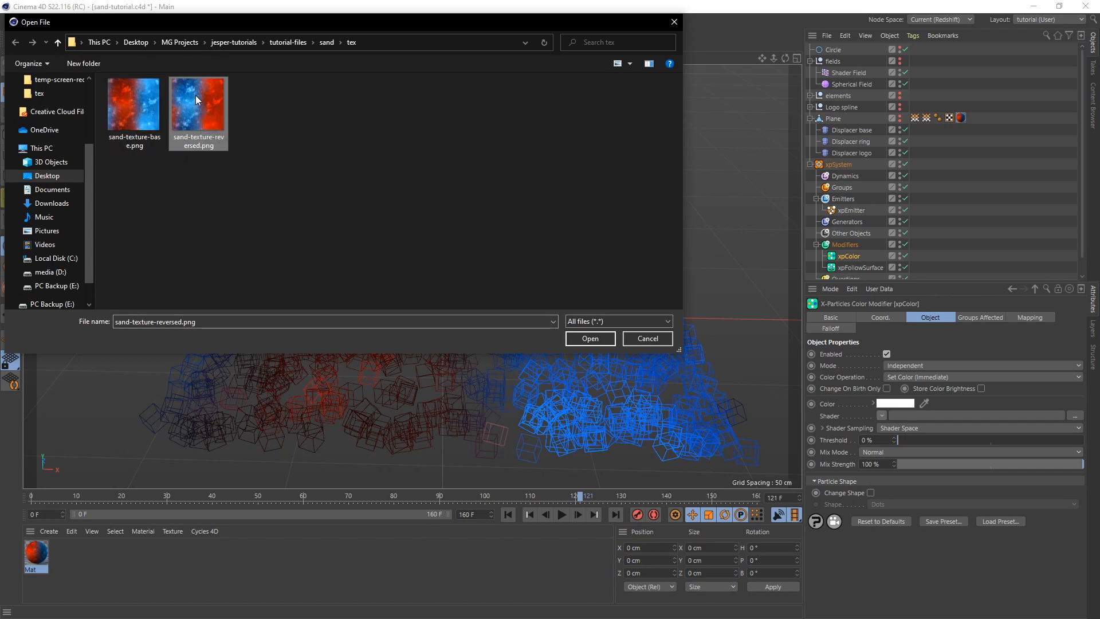
pyautogui.click(590, 337)
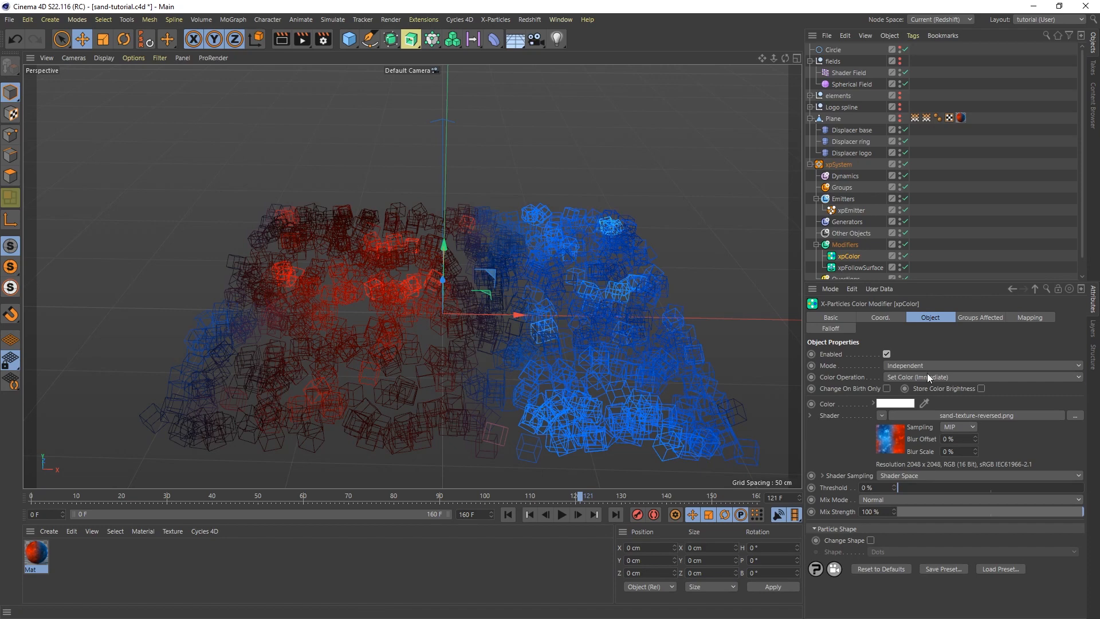
# Rename the color modifier as xpColor logo and add the Plane's VM Logo vertex map to its falloff fields.
pyautogui.click(842, 330)
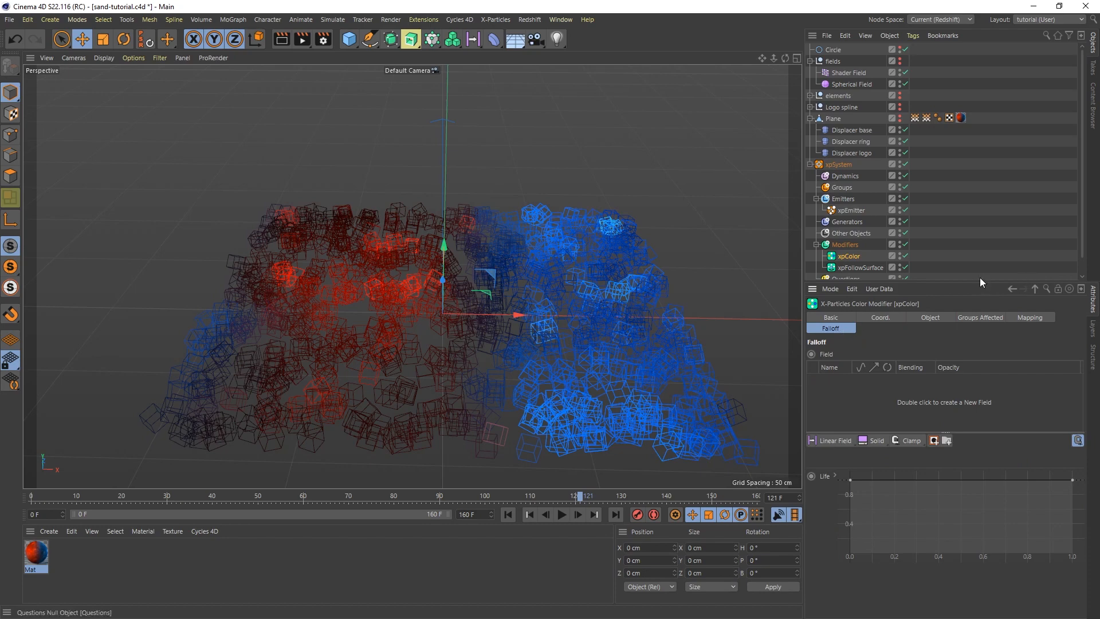
pyautogui.moveTo(979, 279); pyautogui.dragTo(977, 339)
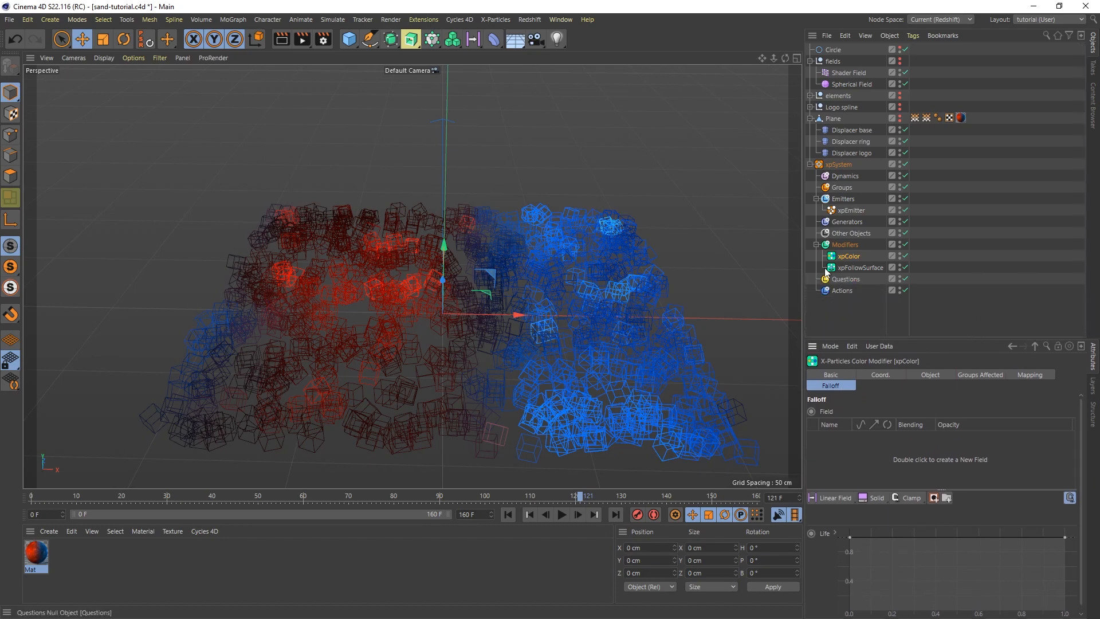
pyautogui.doubleClick(863, 256)
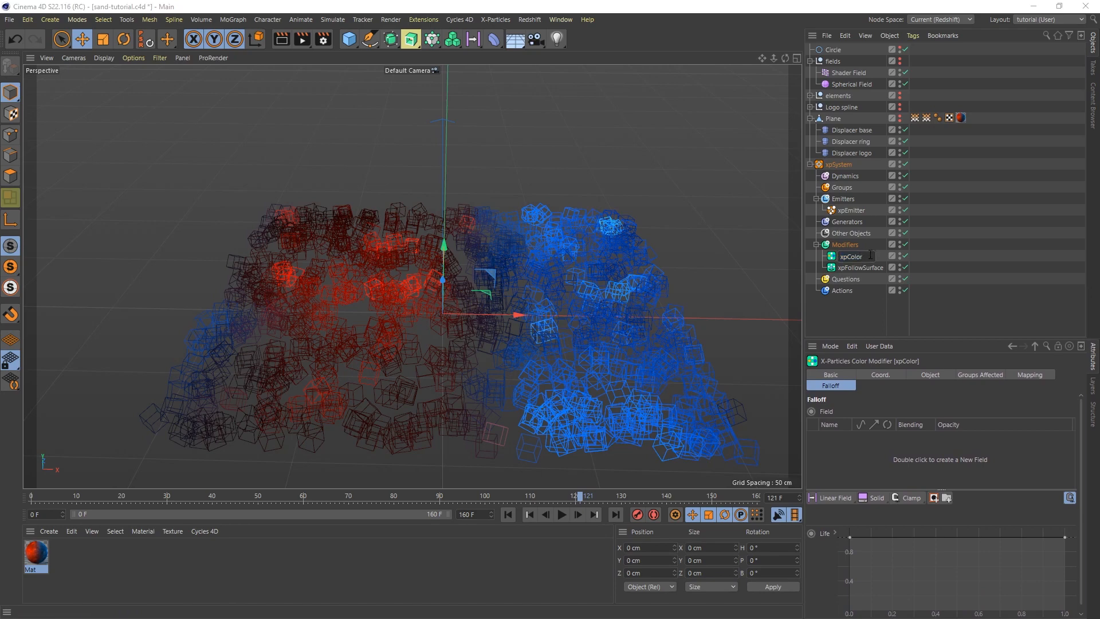
pyautogui.write('logo')
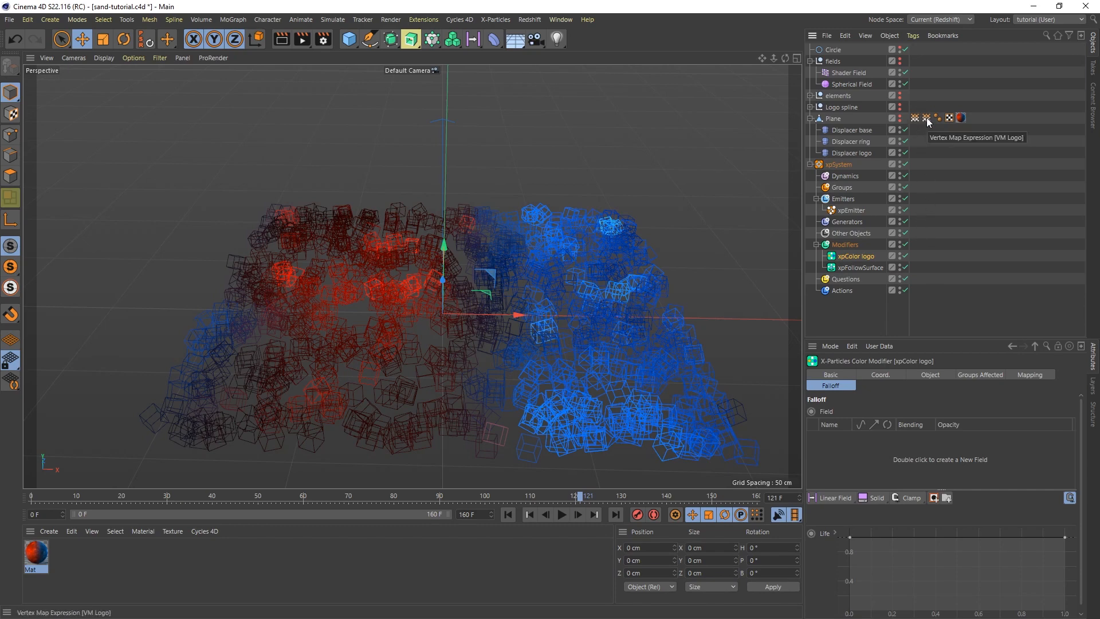
pyautogui.moveTo(926, 117); pyautogui.dragTo(868, 449)
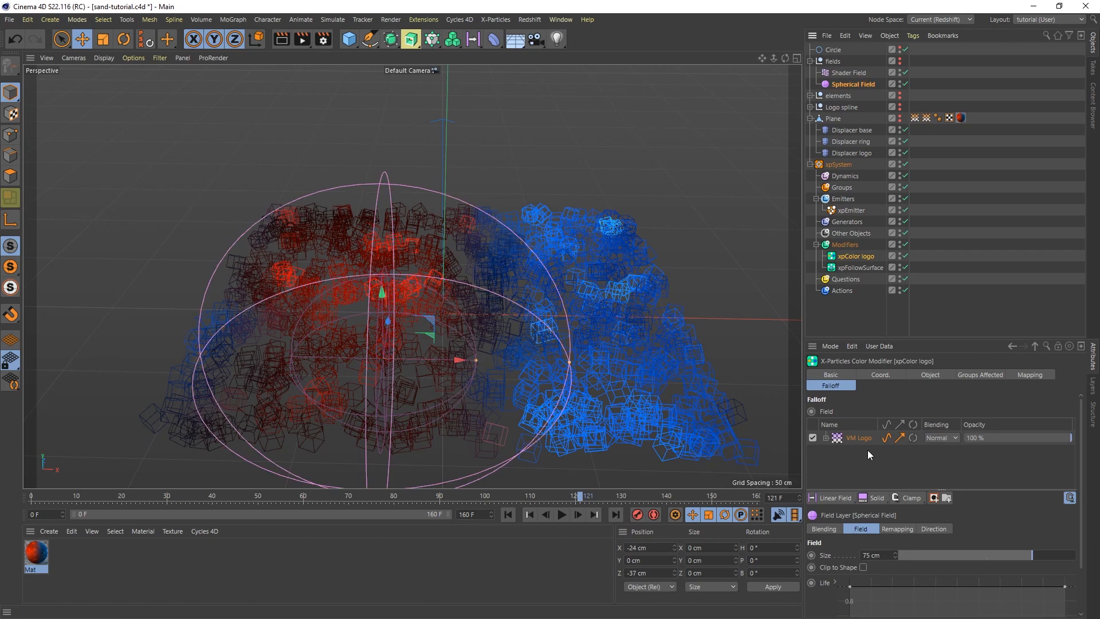
# Show the object properties of the xpColor logo modifier and replay the animation from the first frame to check the particle colours.
pyautogui.click(931, 376)
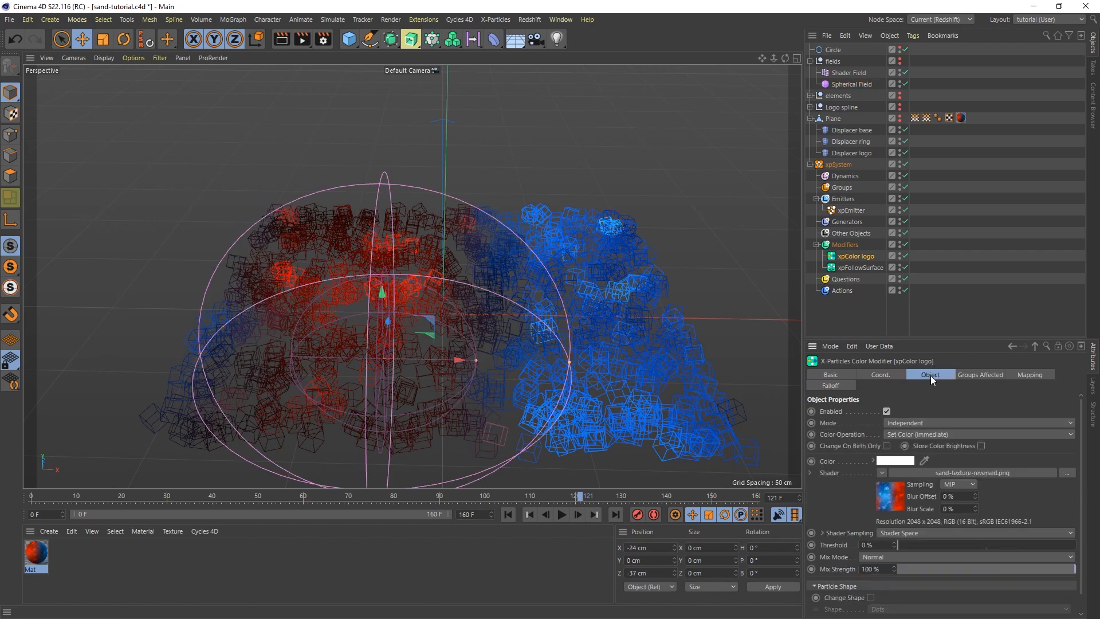
pyautogui.click(507, 514)
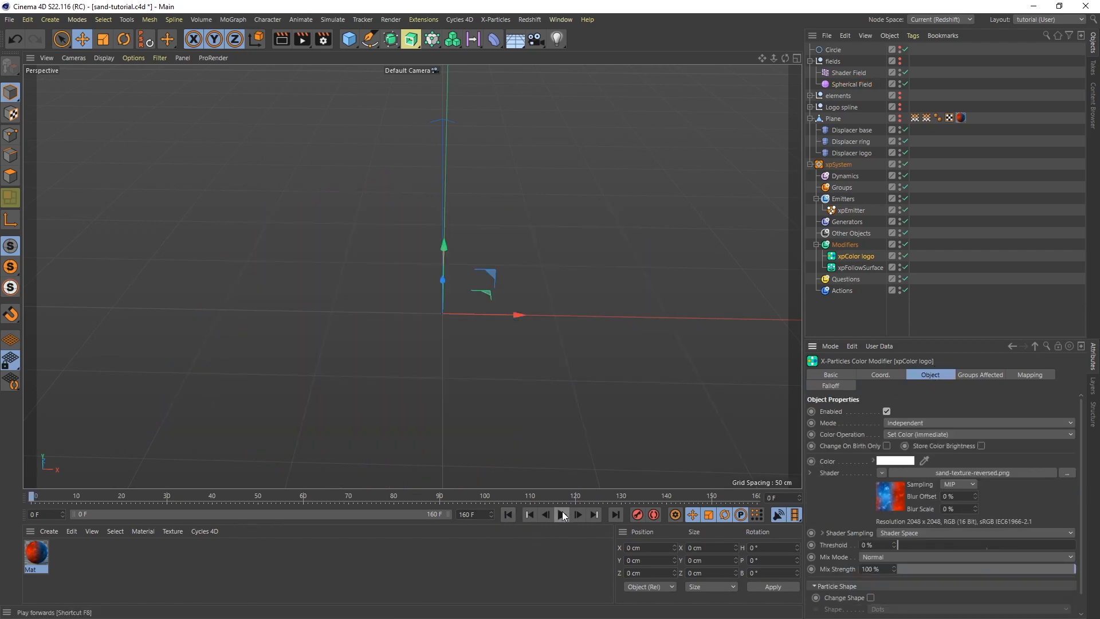
pyautogui.click(561, 515)
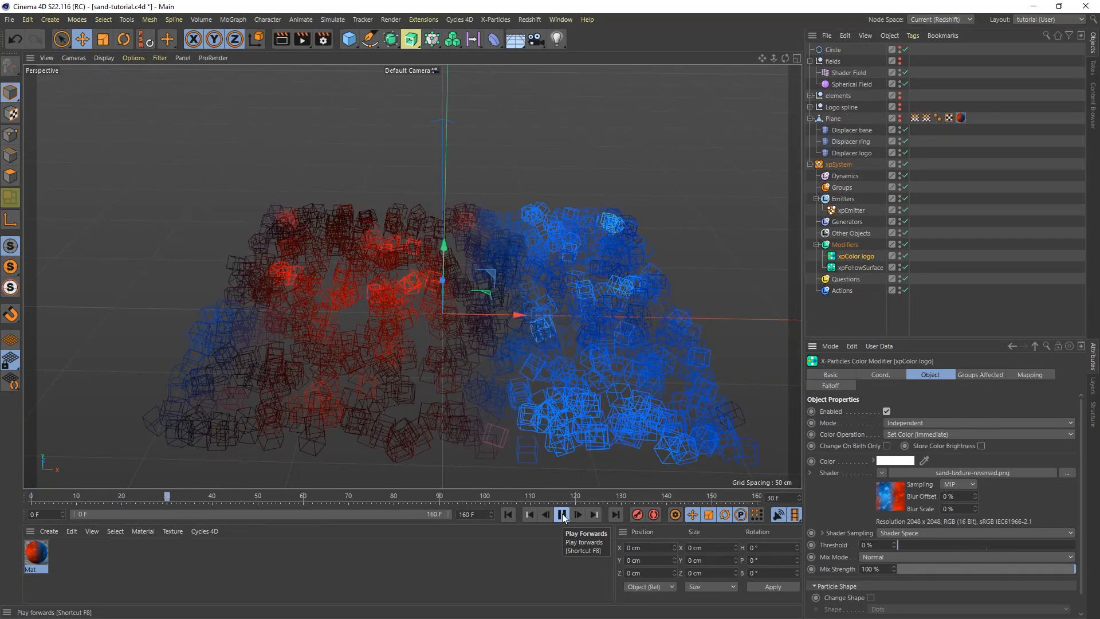
pyautogui.click(562, 515)
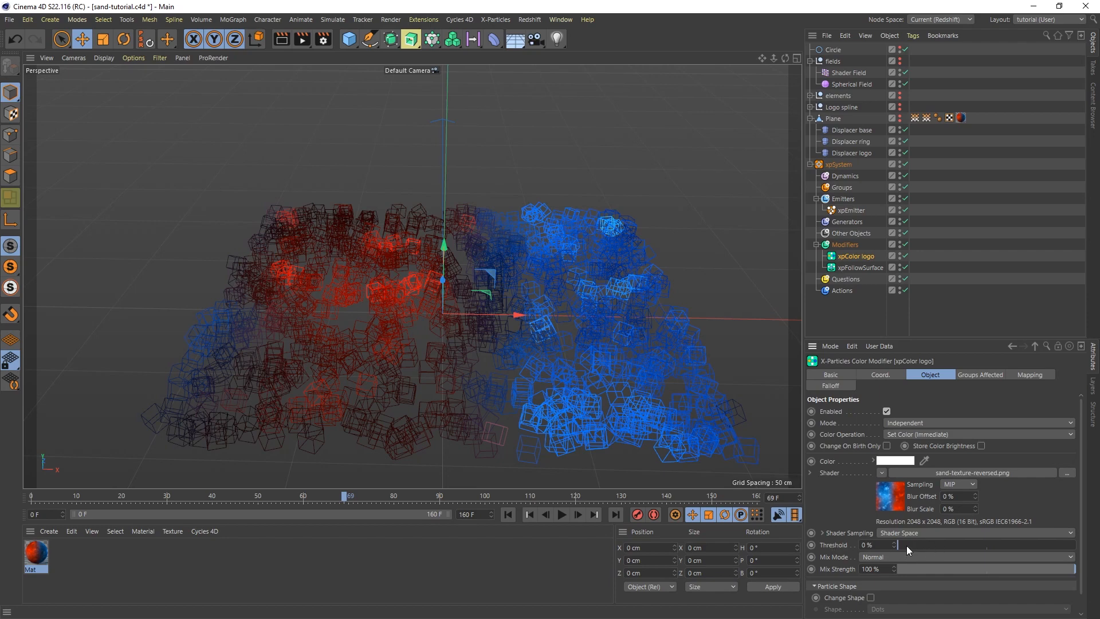
# Try a threshold of 100 % on the xpColor logo modifier and replay the animation from the first frame.
pyautogui.moveTo(906, 547); pyautogui.dragTo(933, 550)
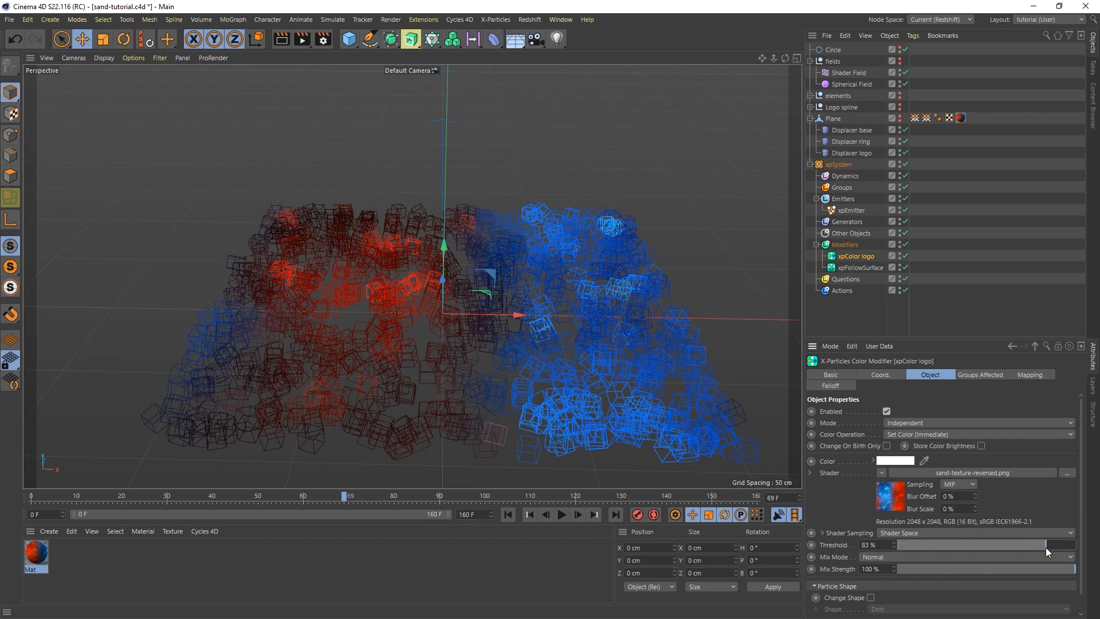
pyautogui.moveTo(1045, 548); pyautogui.dragTo(1076, 547)
pyautogui.click(508, 515)
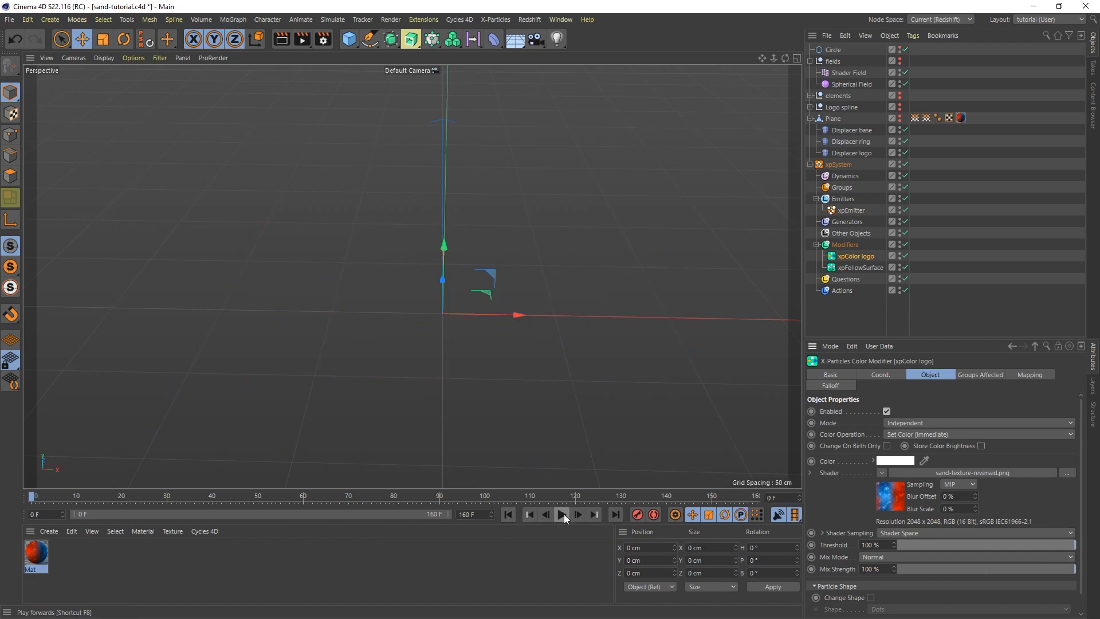
pyautogui.click(562, 515)
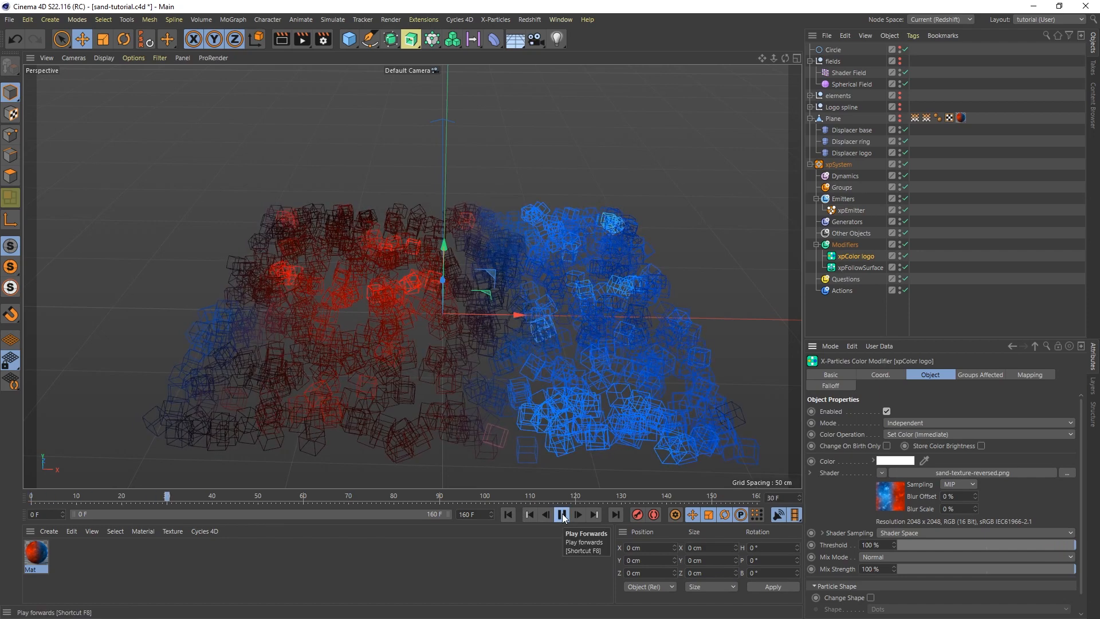
pyautogui.click(562, 515)
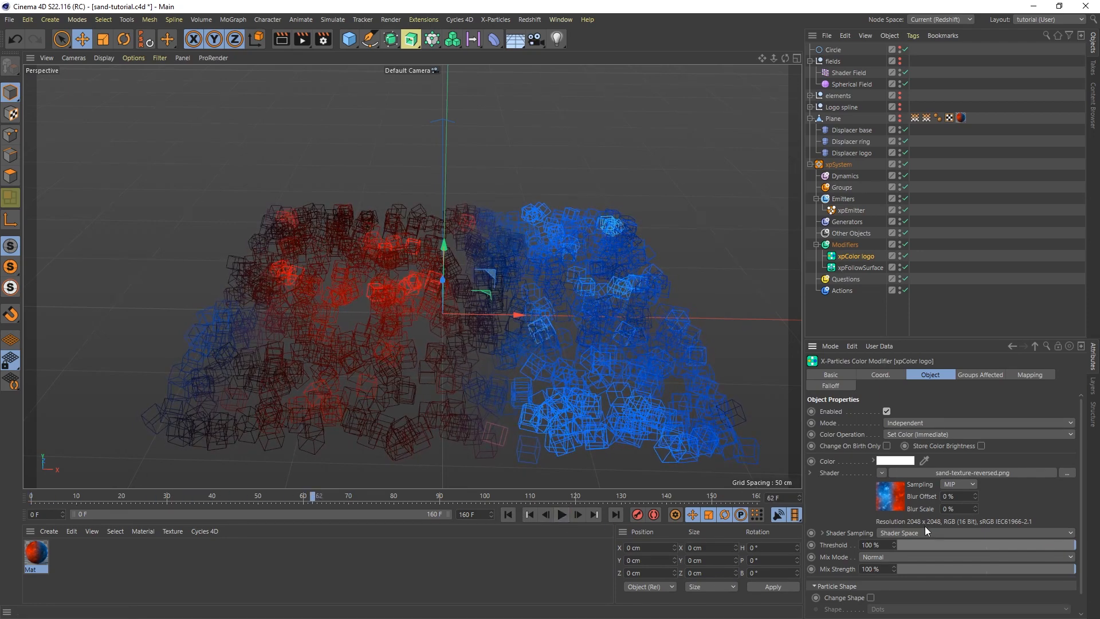
# Try a threshold of 98 % on the xpColor logo modifier and replay the animation from the first frame.
pyautogui.click(831, 544)
pyautogui.write('98')
pyautogui.press('Return')
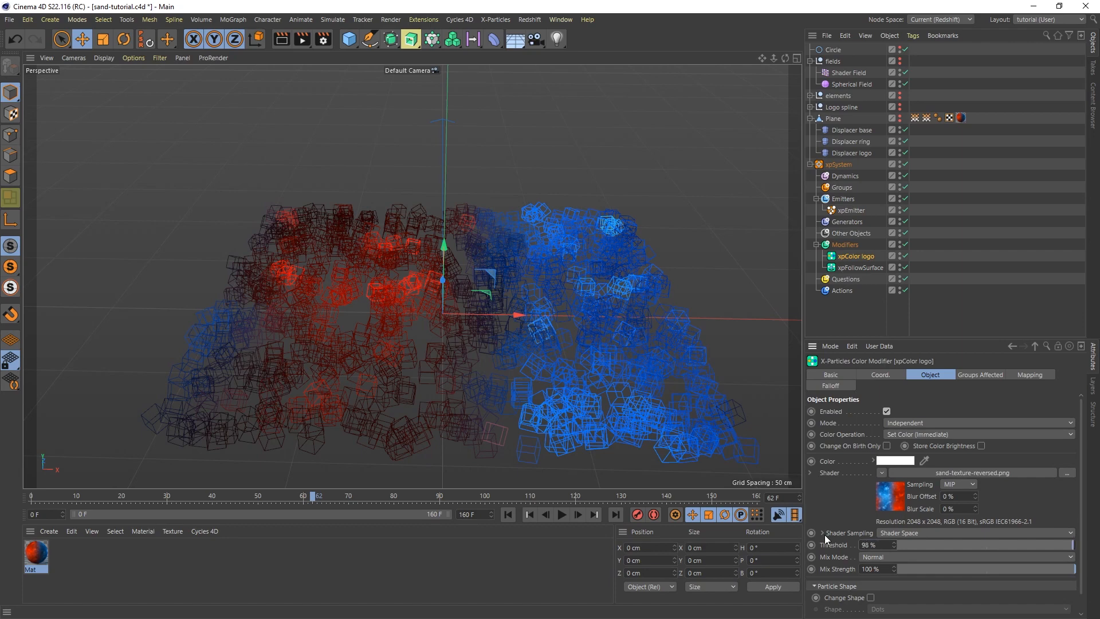
pyautogui.click(507, 513)
pyautogui.click(560, 514)
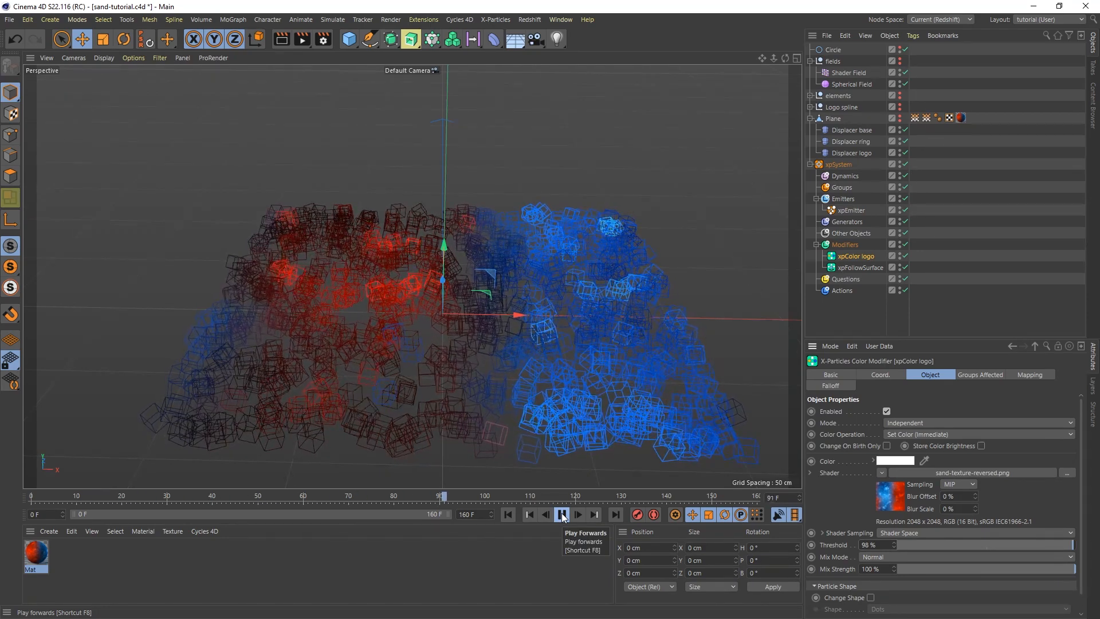
pyautogui.click(562, 515)
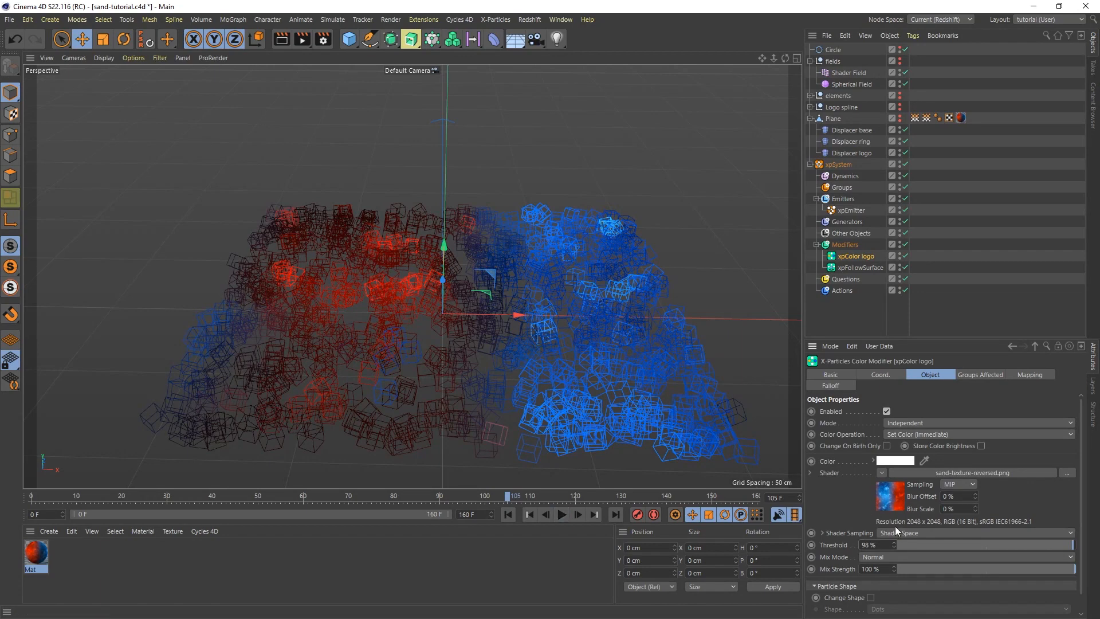
# Set the threshold of the xpColor logo modifier to 99 % and duplicate the modifier.
pyautogui.doubleClick(889, 545)
pyautogui.write('99')
pyautogui.hotkey('ctrl', 'c')
pyautogui.hotkey('ctrl', 'v')
# Rename the duplicated color modifier as xpColor circle.
pyautogui.doubleClick(863, 255)
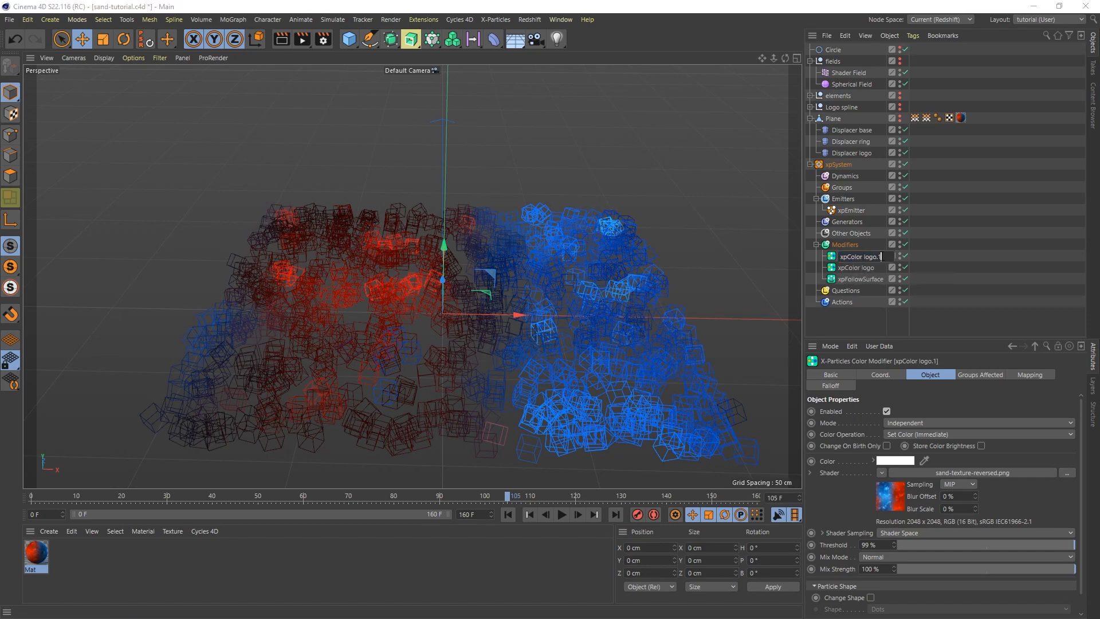
pyautogui.press('BackSpace')
pyautogui.press('BackSpace')
pyautogui.write('circle')
pyautogui.press('Return')
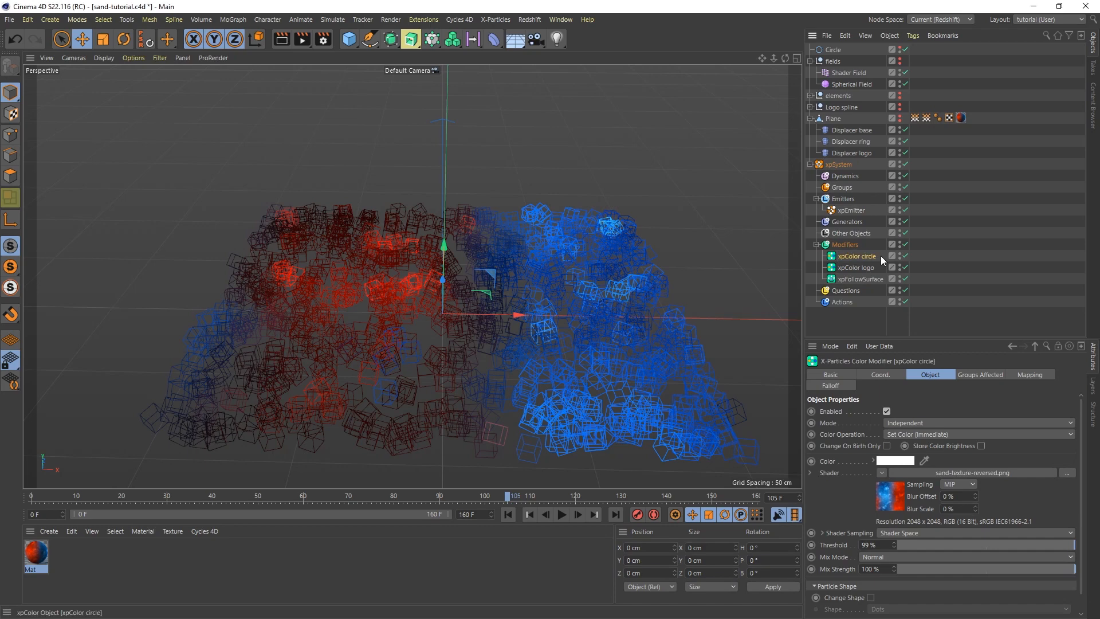
# Replace the VM Logo field in the xpColor circle falloff with the Plane's VM ring noise vertex map.
pyautogui.click(839, 386)
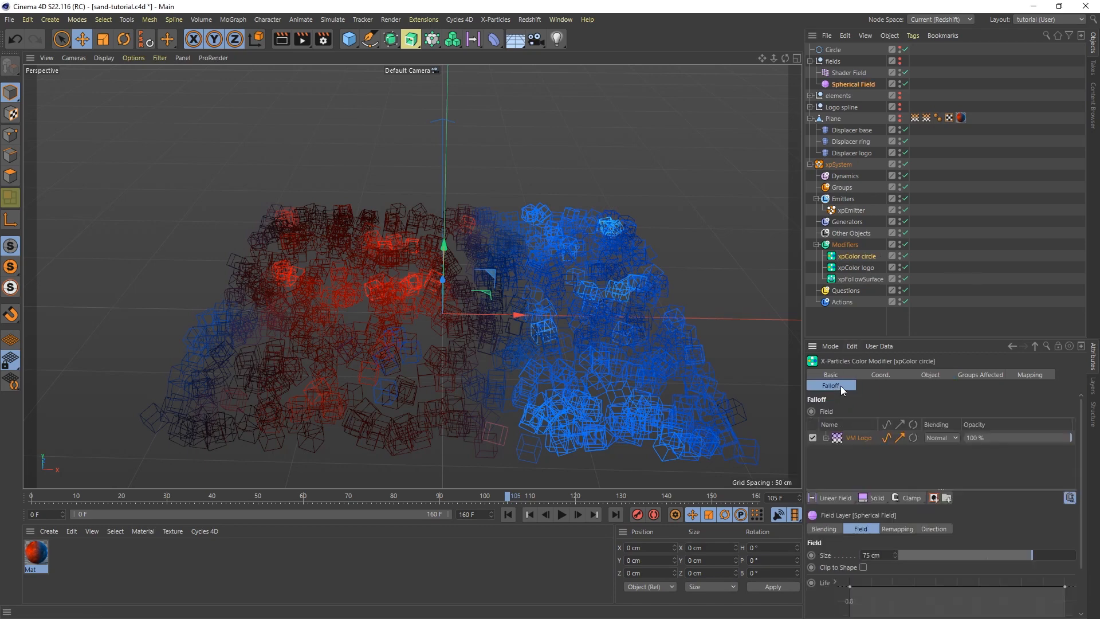
pyautogui.click(854, 438)
pyautogui.press('Delete')
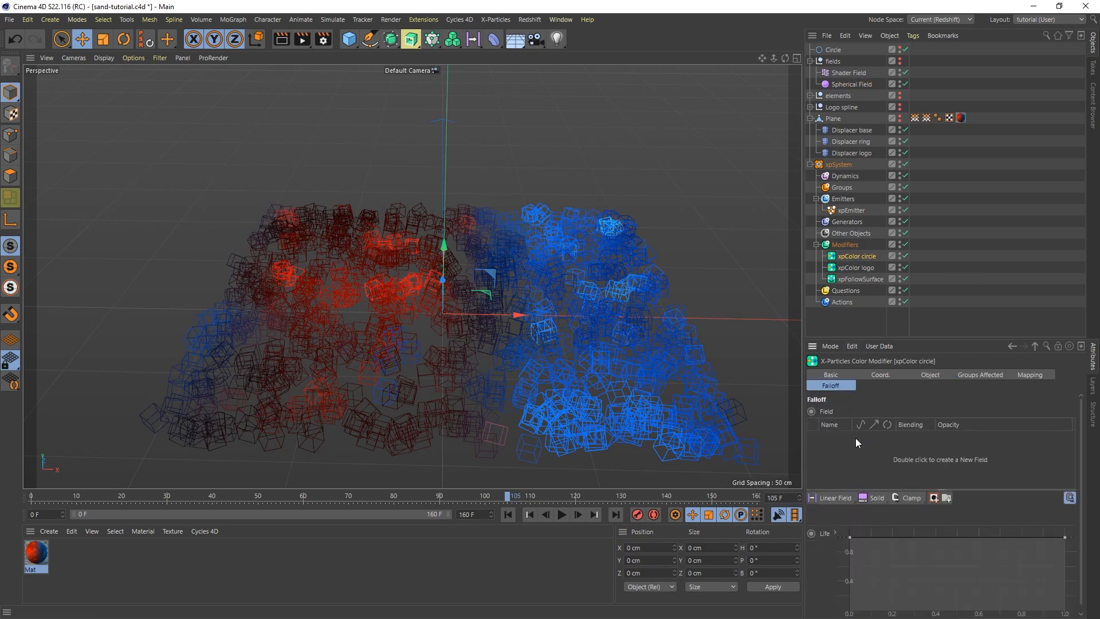
pyautogui.moveTo(923, 118); pyautogui.dragTo(827, 451)
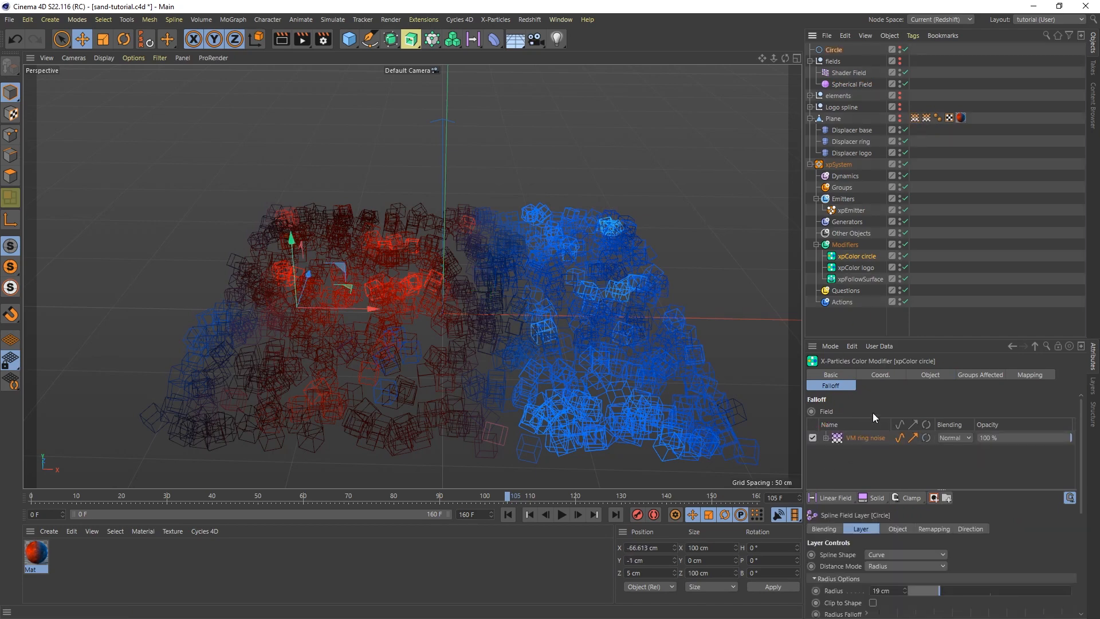
# Replay the animation from the first frame to check how the moving ring recolours the particles.
pyautogui.click(508, 514)
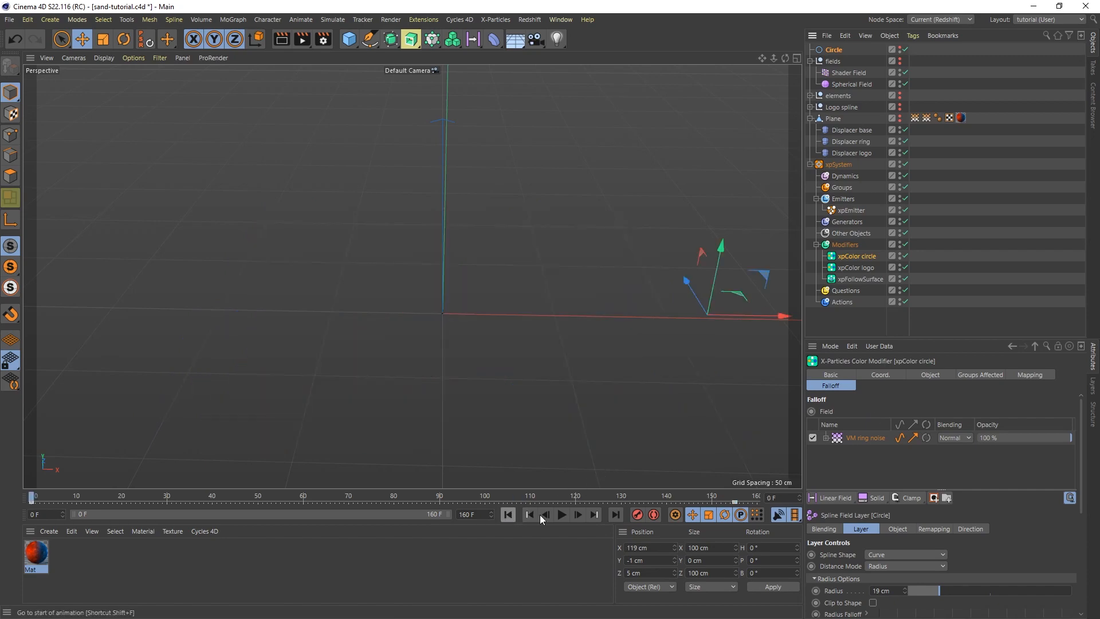
pyautogui.click(562, 515)
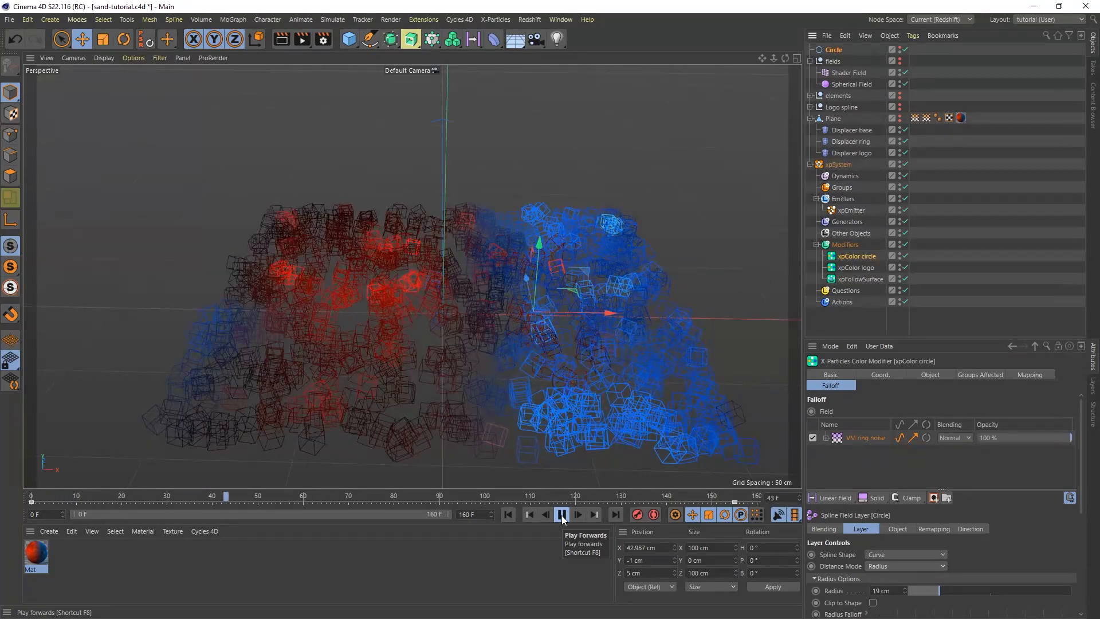
pyautogui.click(562, 518)
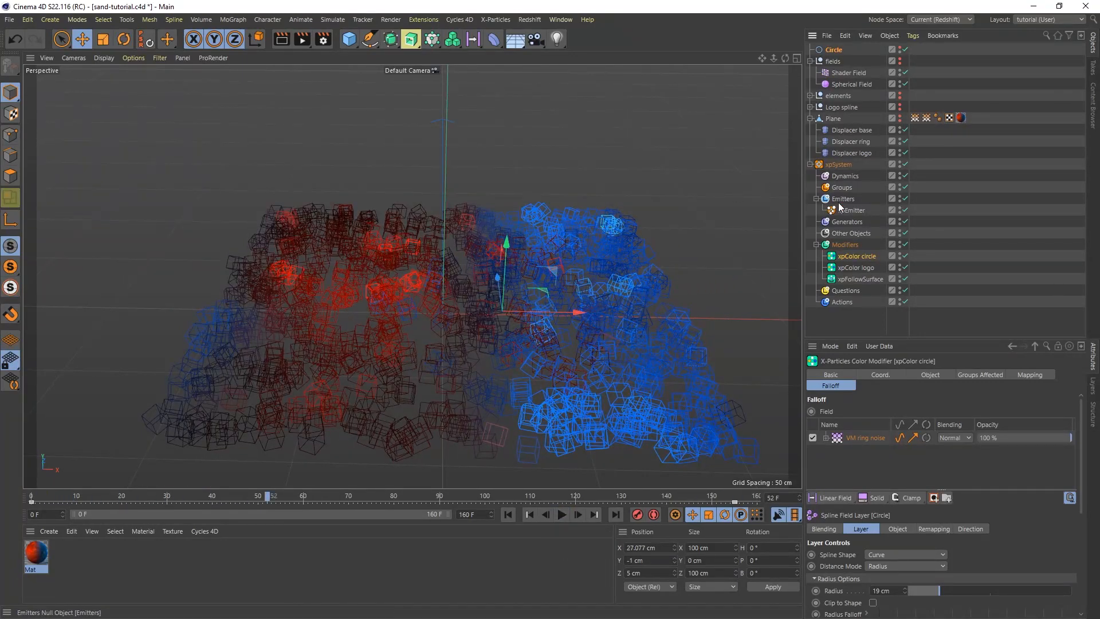
# Set the xpEmitter's particle radius to 0.5 cm with a radius variation of 0.5 cm.
pyautogui.click(850, 210)
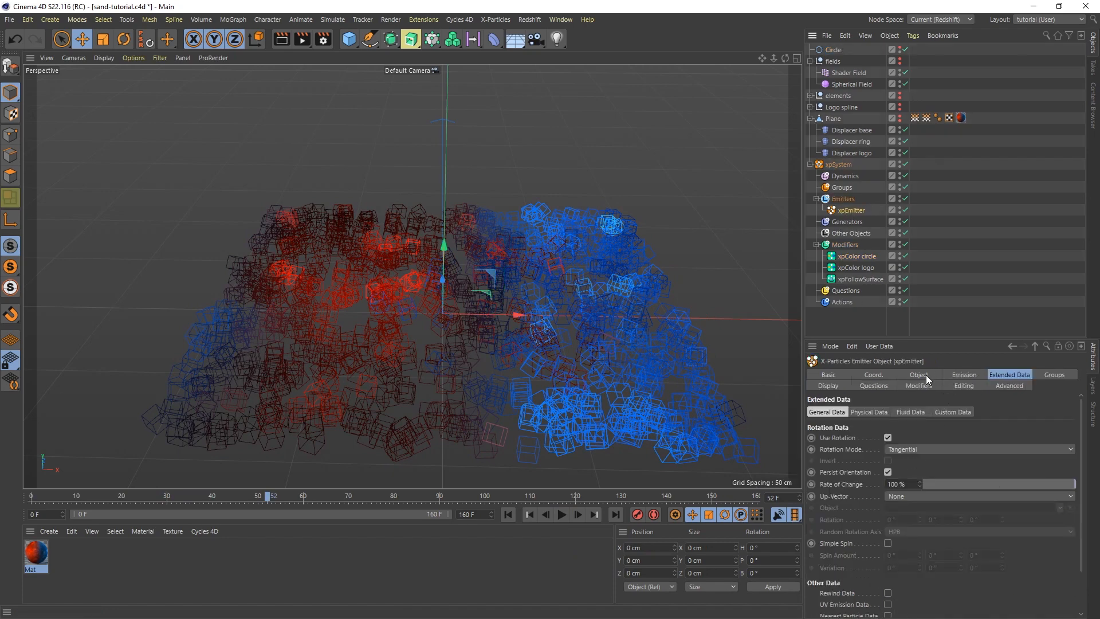
pyautogui.click(956, 375)
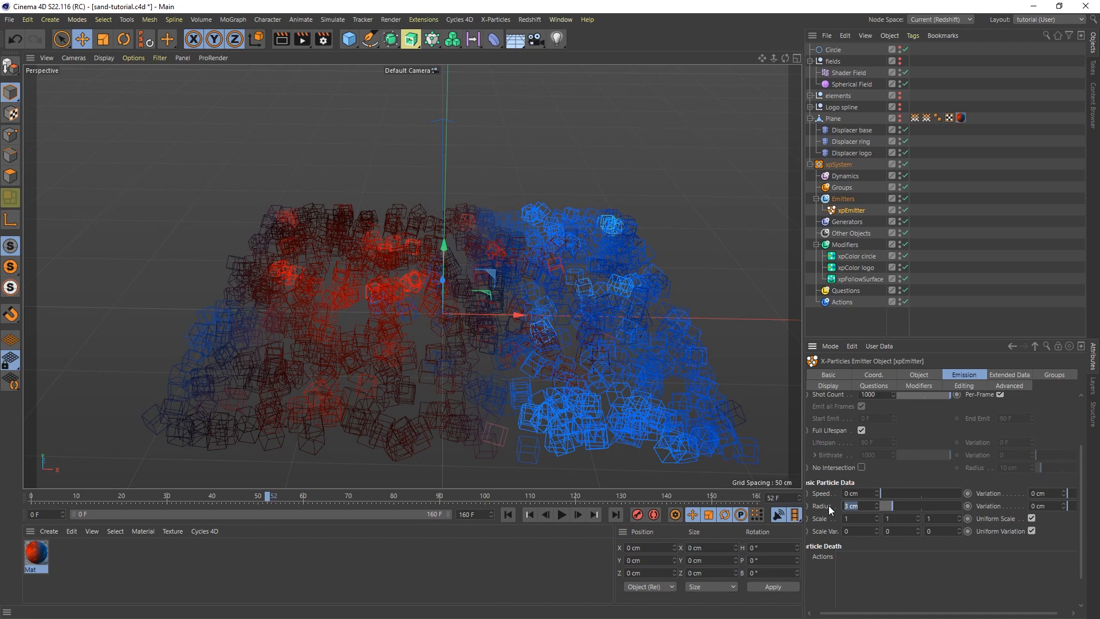
pyautogui.write('0.5')
pyautogui.press('Return')
pyautogui.click(1050, 506)
pyautogui.press('Return')
# Set the xpEmitter's shot count to 50000 and replay the animation from the first frame.
pyautogui.scroll(3, 1081, 491)
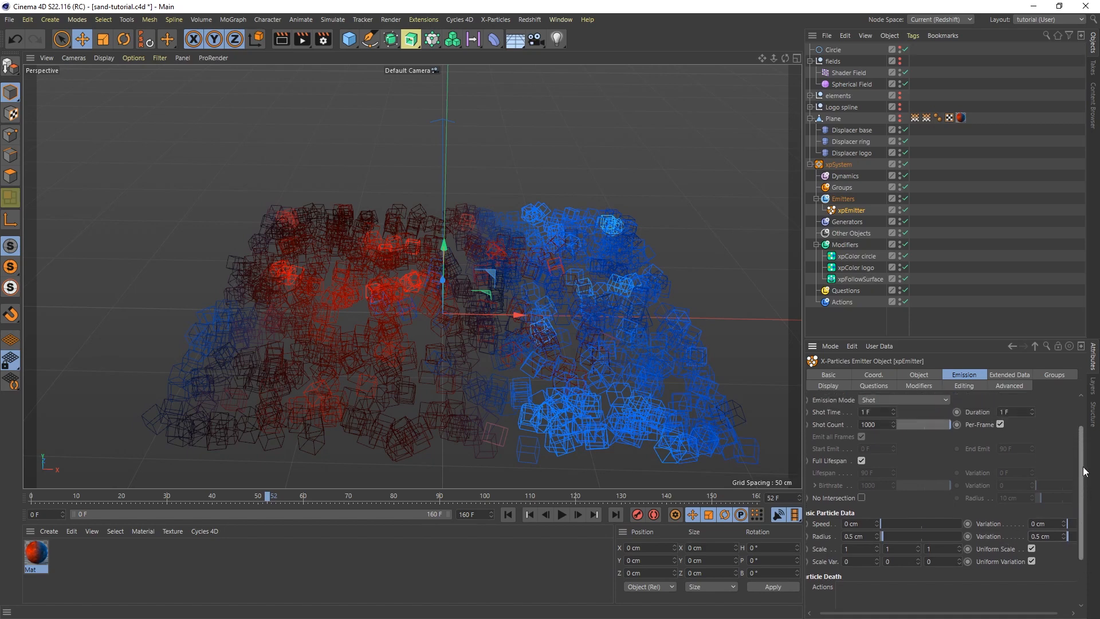
pyautogui.click(879, 445)
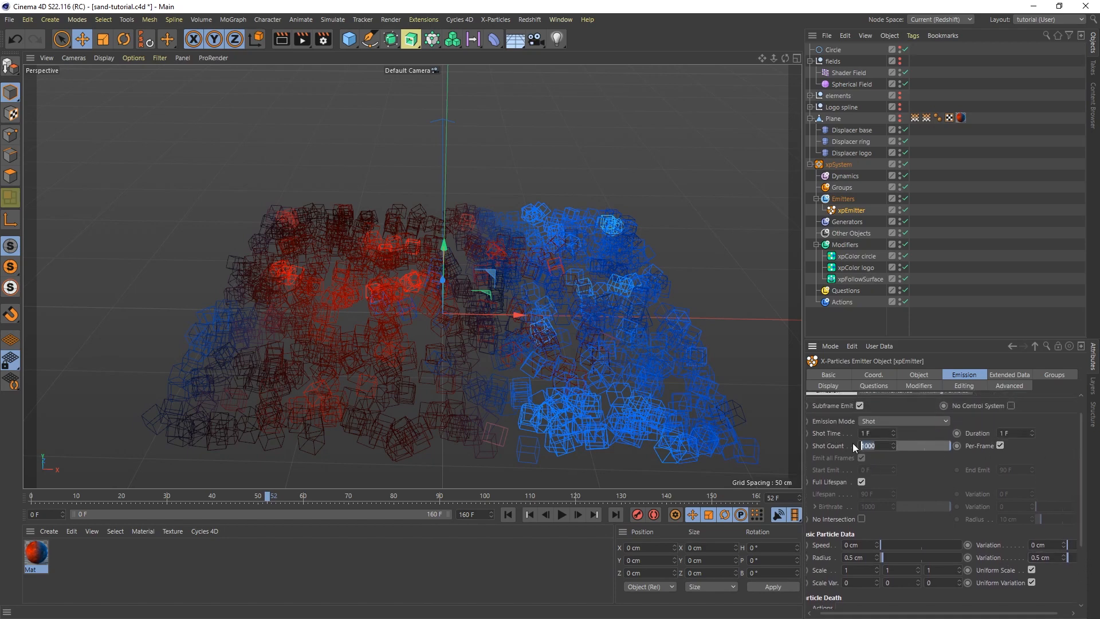
pyautogui.write('50000')
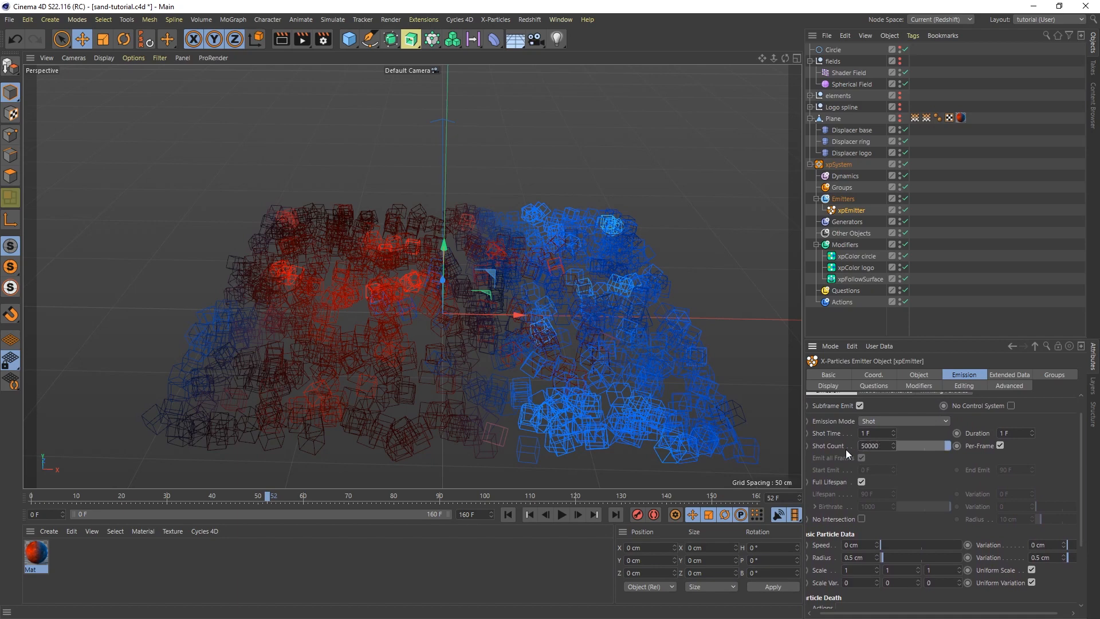
pyautogui.click(506, 513)
pyautogui.click(561, 514)
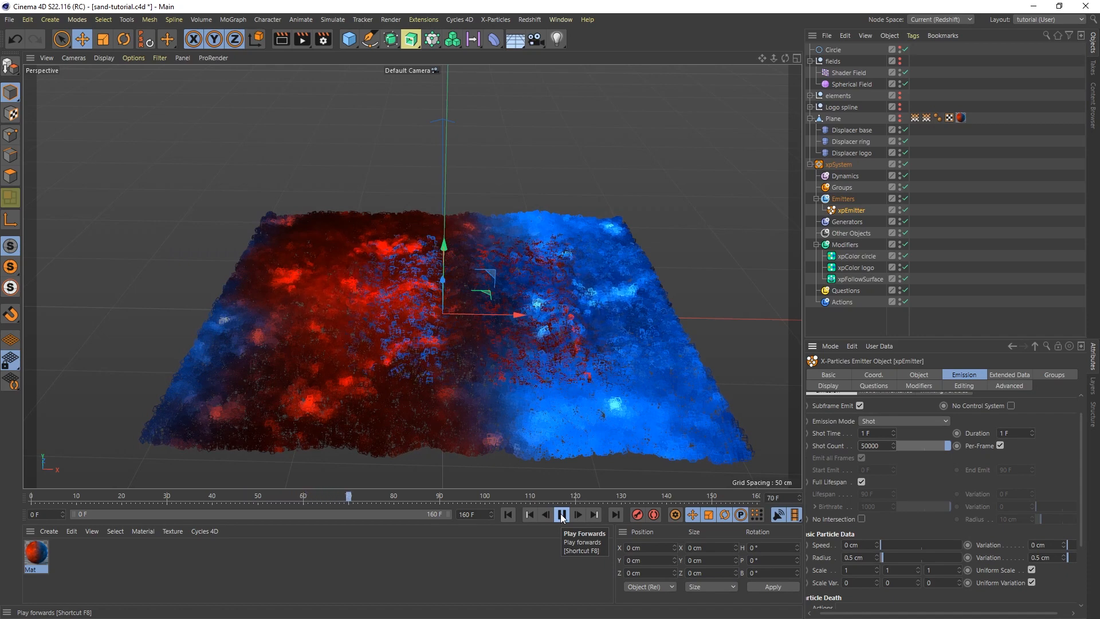
pyautogui.click(561, 515)
# Set the threshold of the xpColor circle modifier to 99.6 % and replay the animation from the first frame.
pyautogui.click(854, 256)
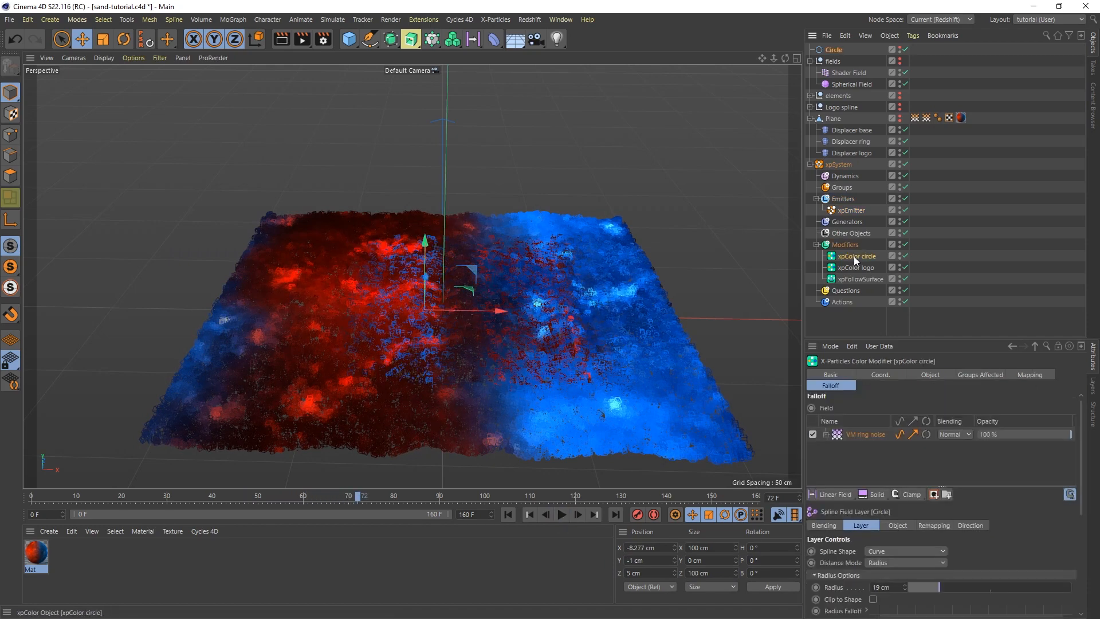
pyautogui.click(926, 375)
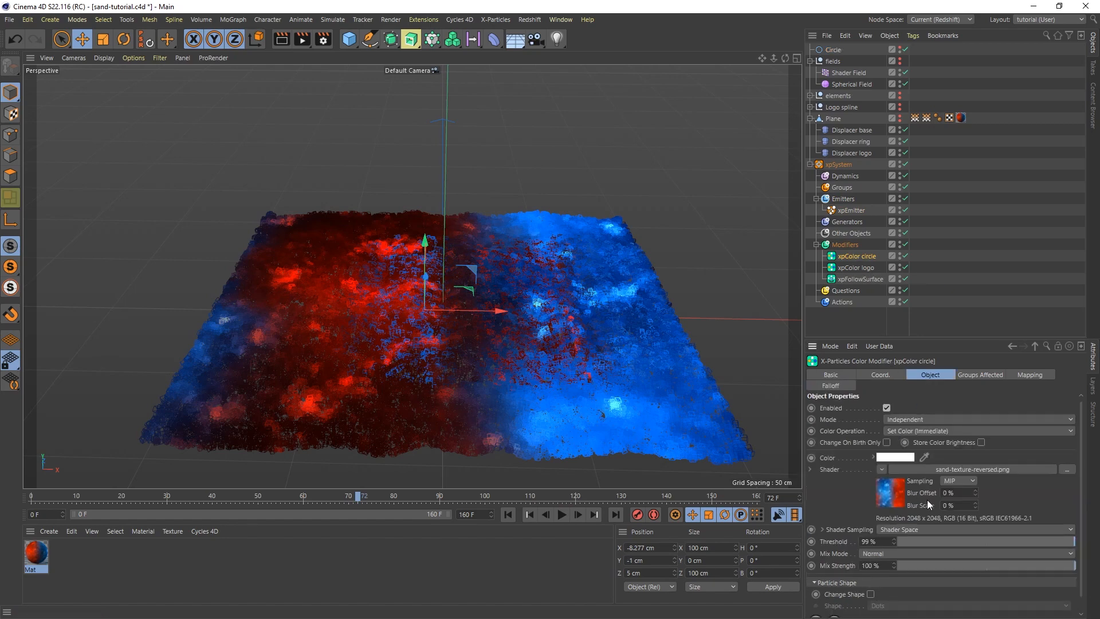
pyautogui.click(882, 541)
pyautogui.press('Return')
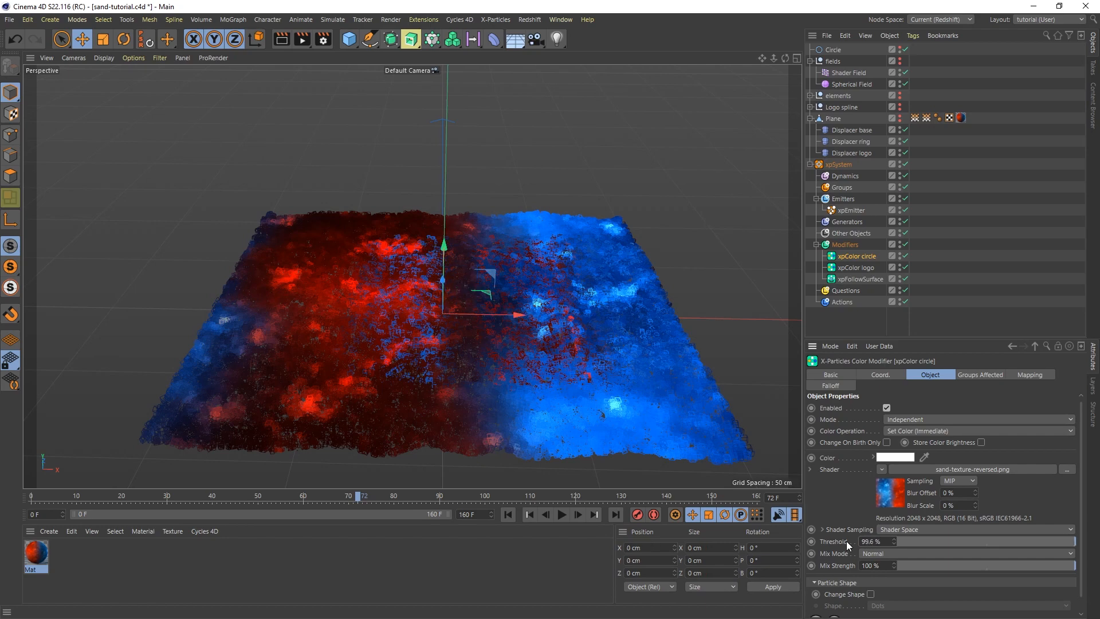
pyautogui.click(507, 514)
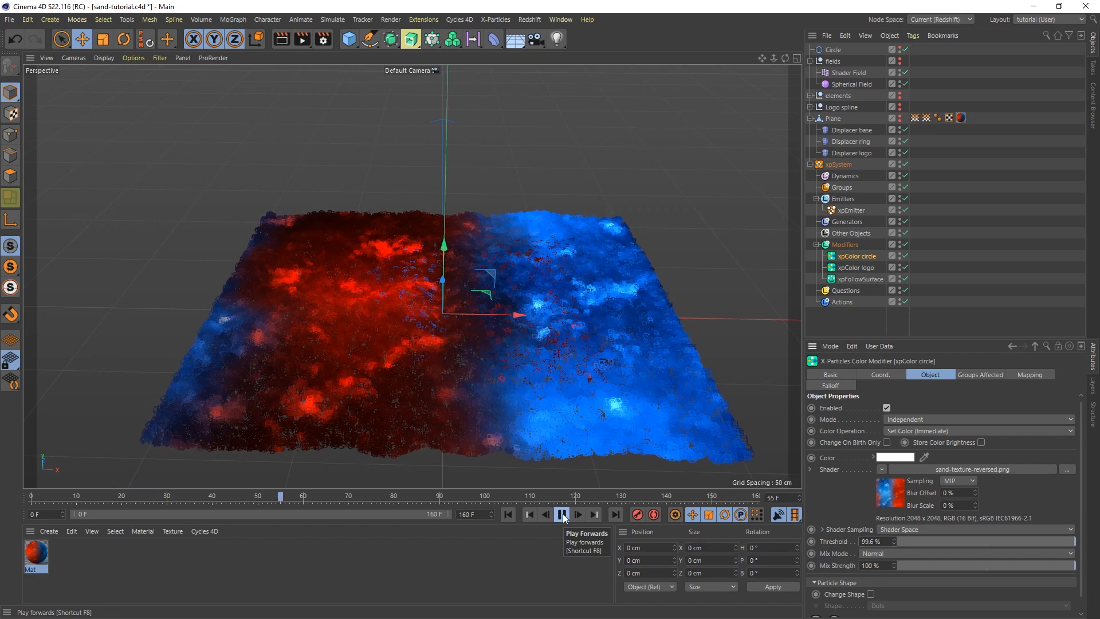
pyautogui.click(563, 515)
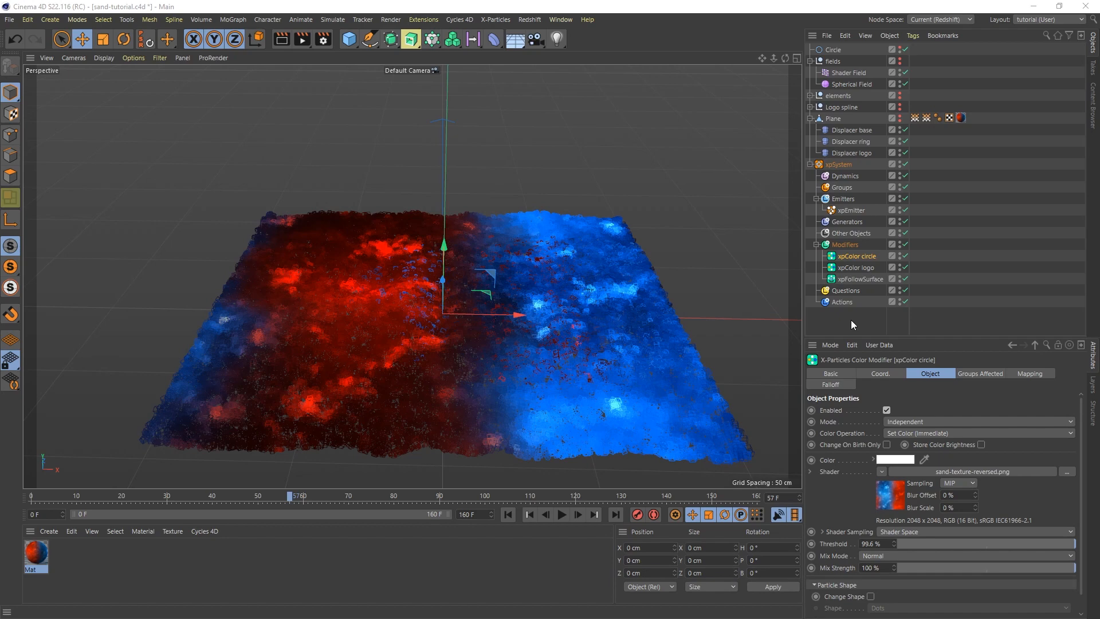
# Set the xpEmitter's shot count to 150000.
pyautogui.click(851, 211)
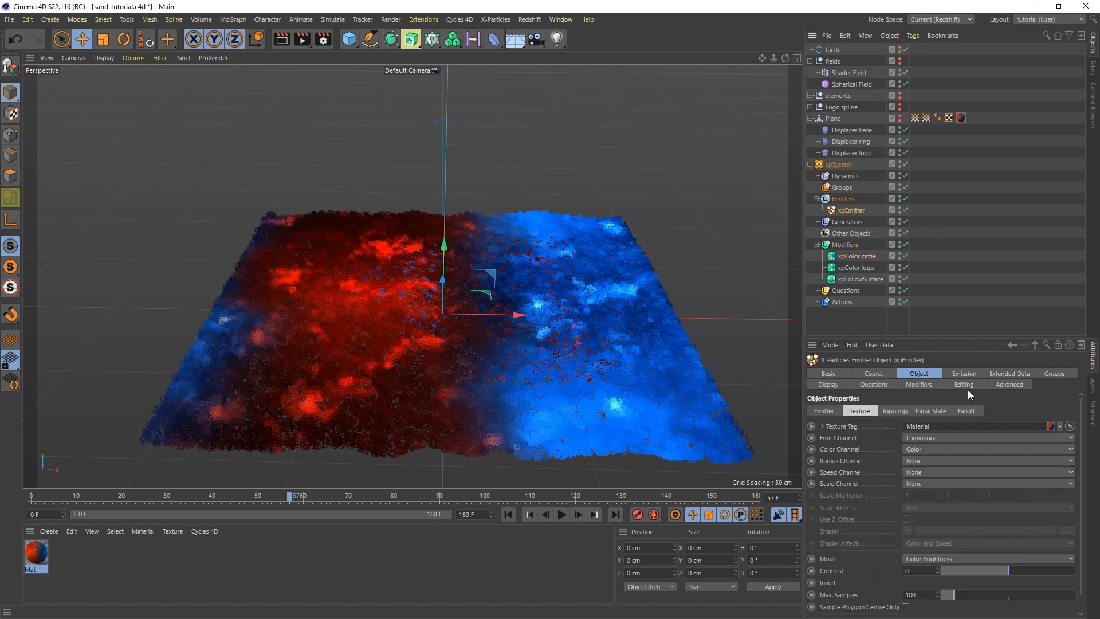
pyautogui.click(961, 372)
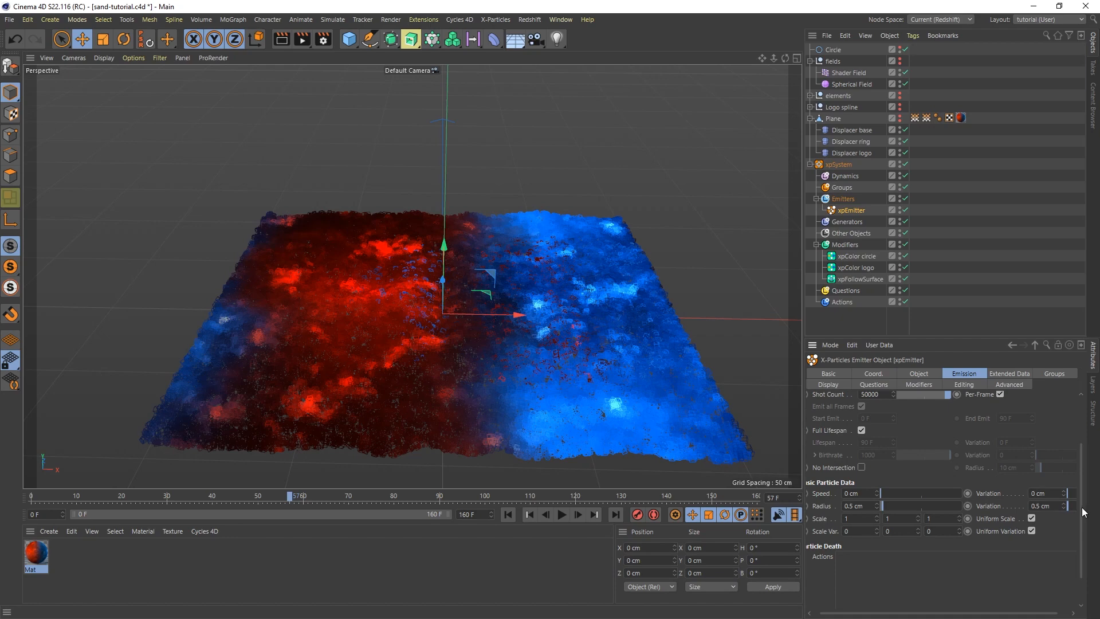
pyautogui.scroll(3, 1081, 507)
pyautogui.doubleClick(887, 467)
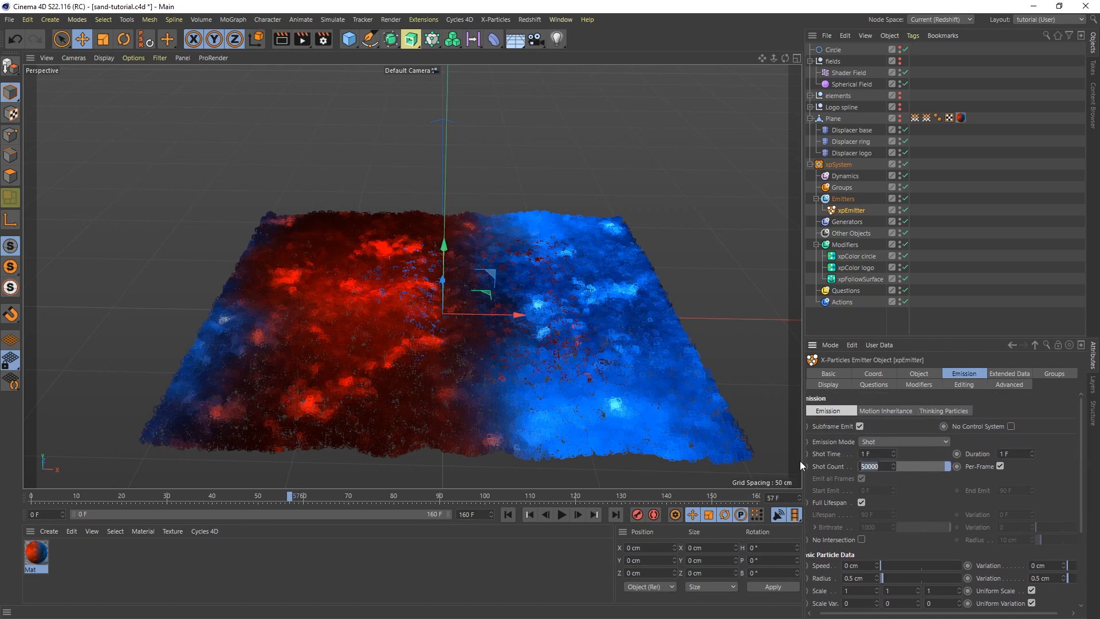
pyautogui.write('150000')
# Set the xpEmitter's particle editor display to Dots.
pyautogui.click(829, 384)
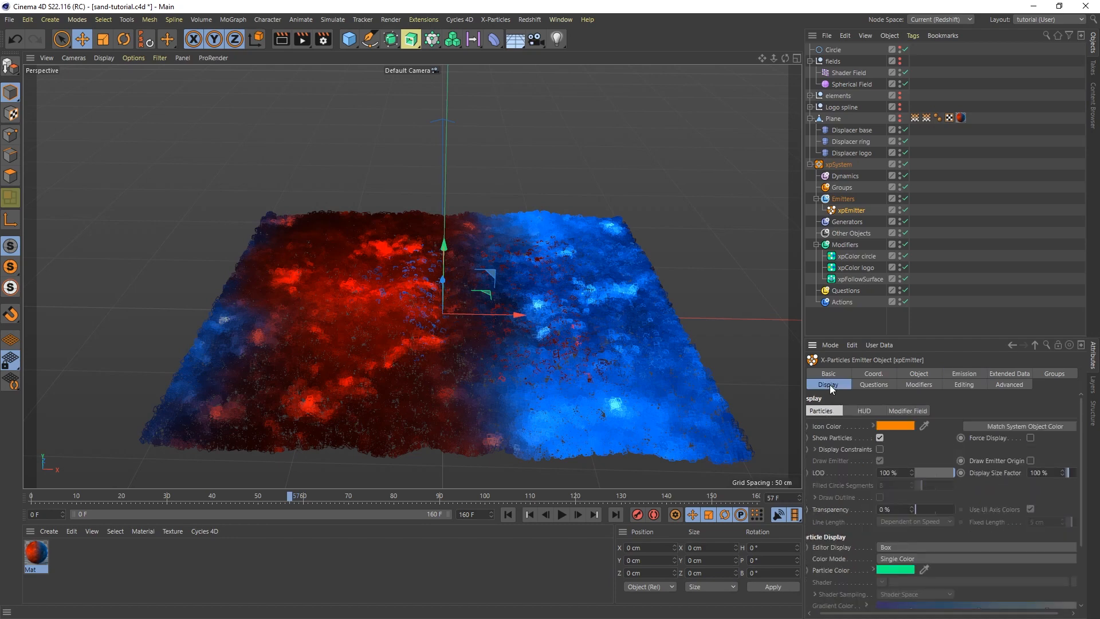
pyautogui.click(909, 546)
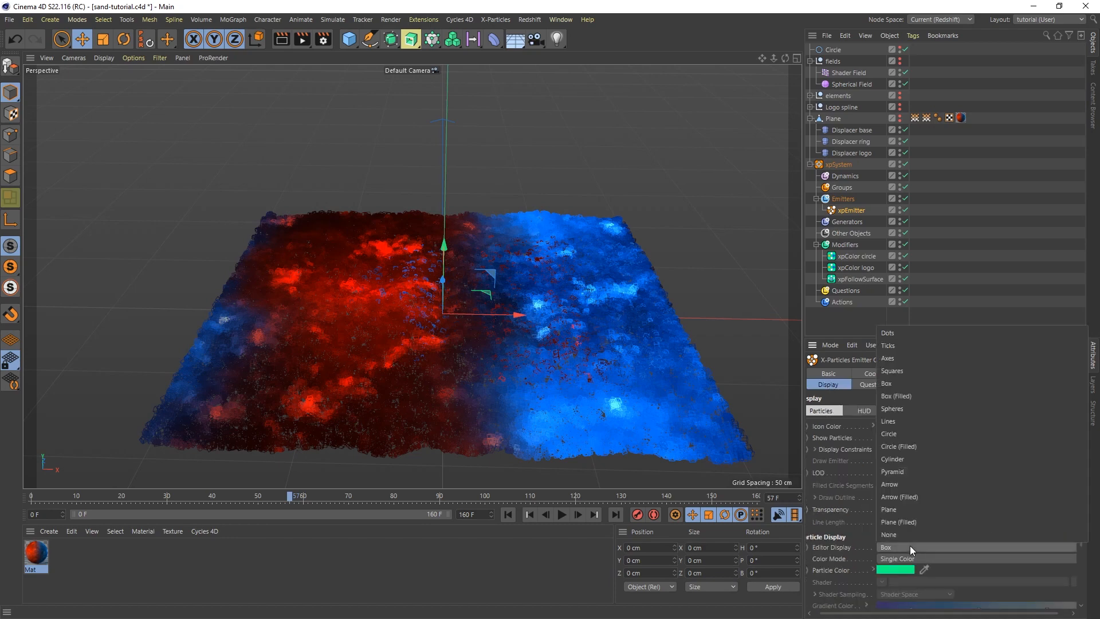
pyautogui.click(902, 334)
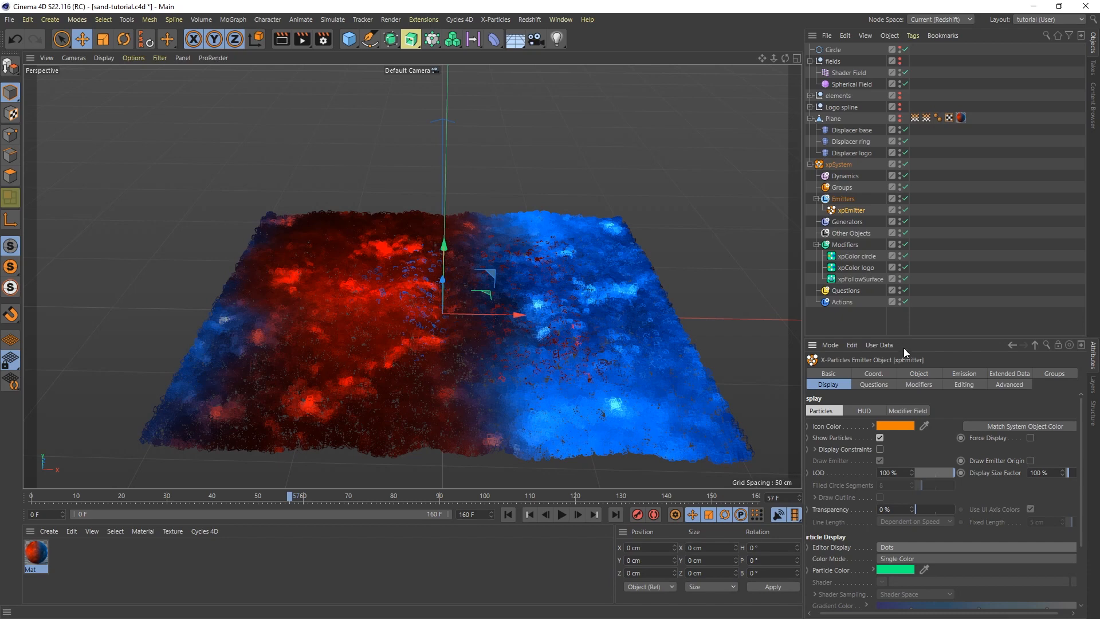
# Add an xpCache object to the X-Particles system and set its cache folder to D:\x-particles-caches.
pyautogui.click(859, 232)
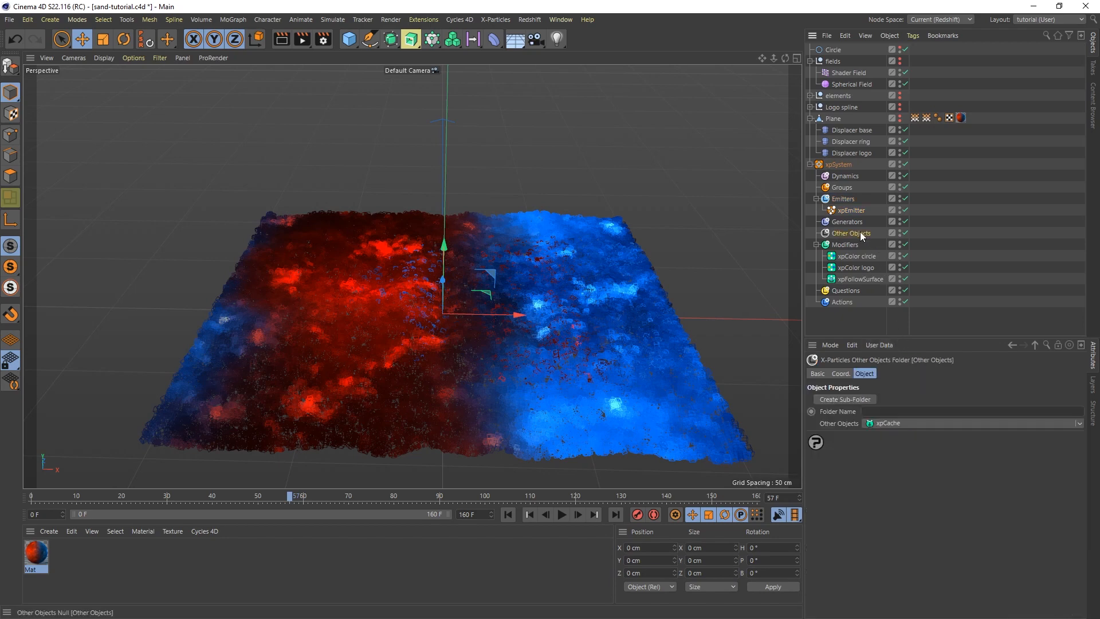
pyautogui.doubleClick(885, 422)
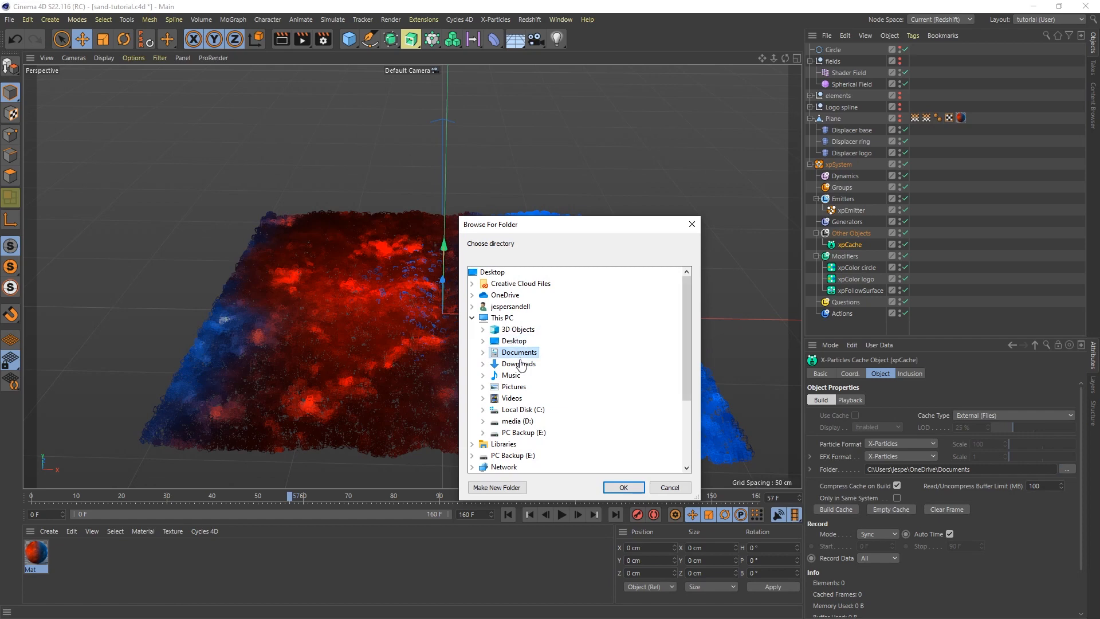
pyautogui.moveTo(686, 330); pyautogui.dragTo(647, 379)
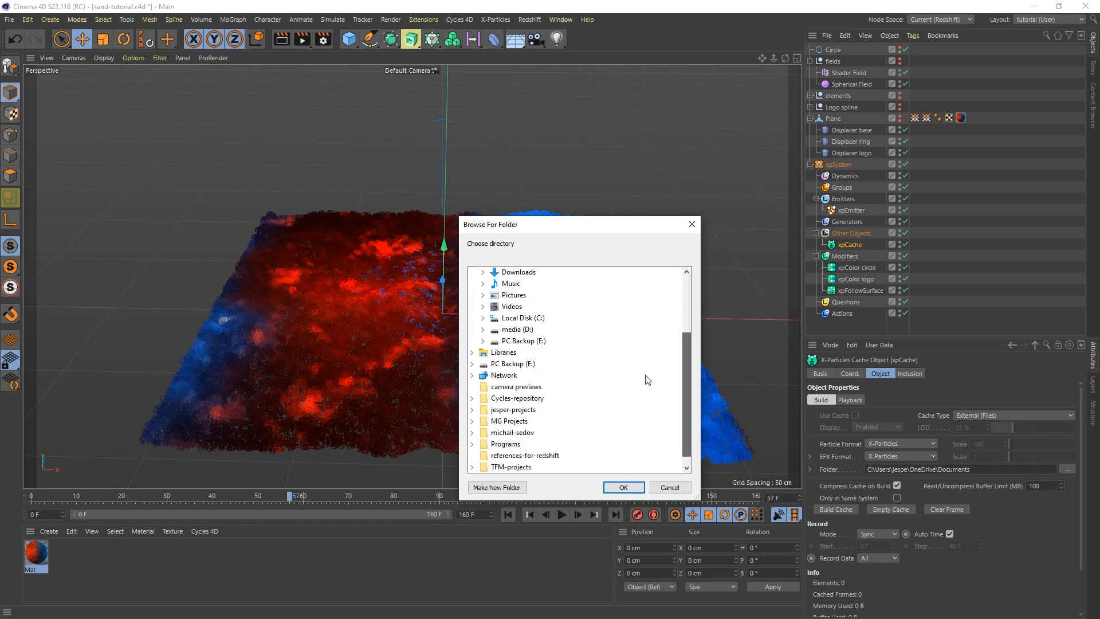
pyautogui.click(517, 330)
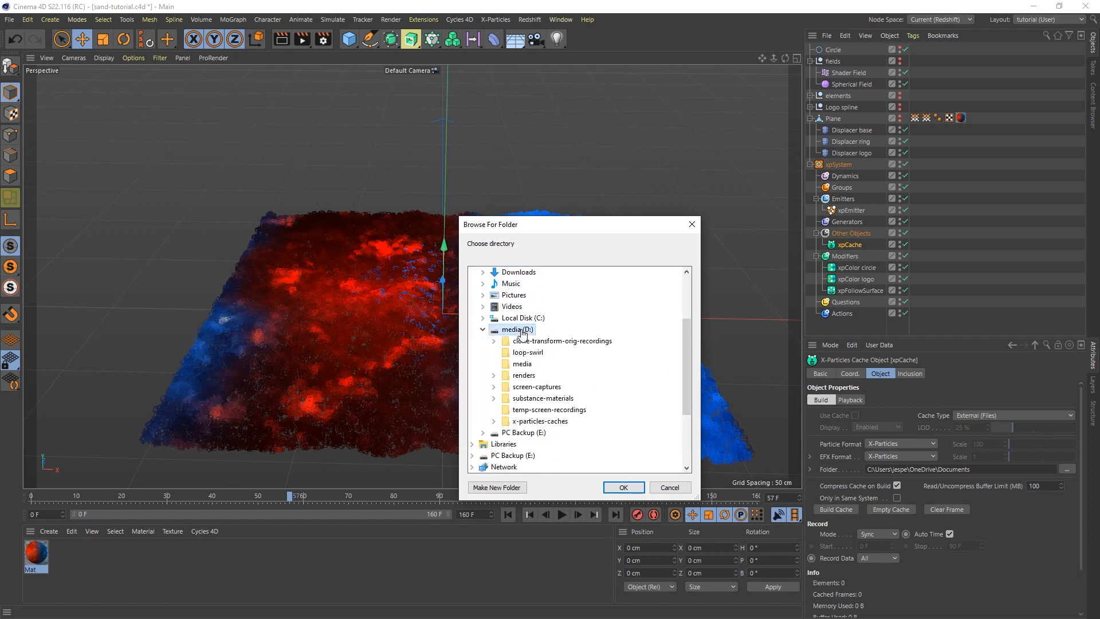
pyautogui.click(518, 424)
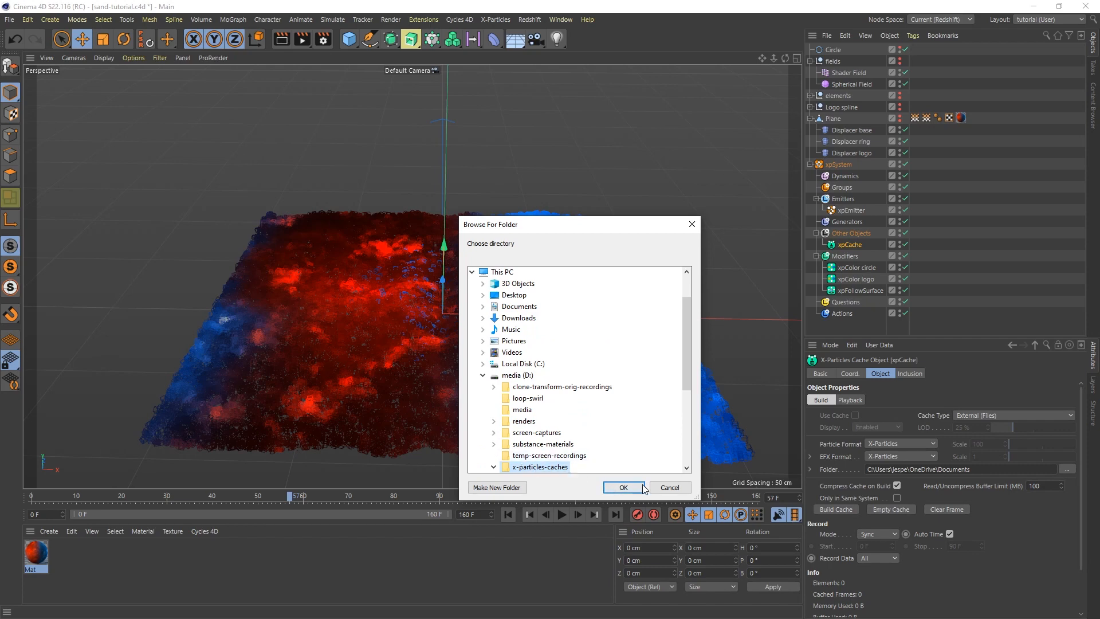
pyautogui.click(623, 487)
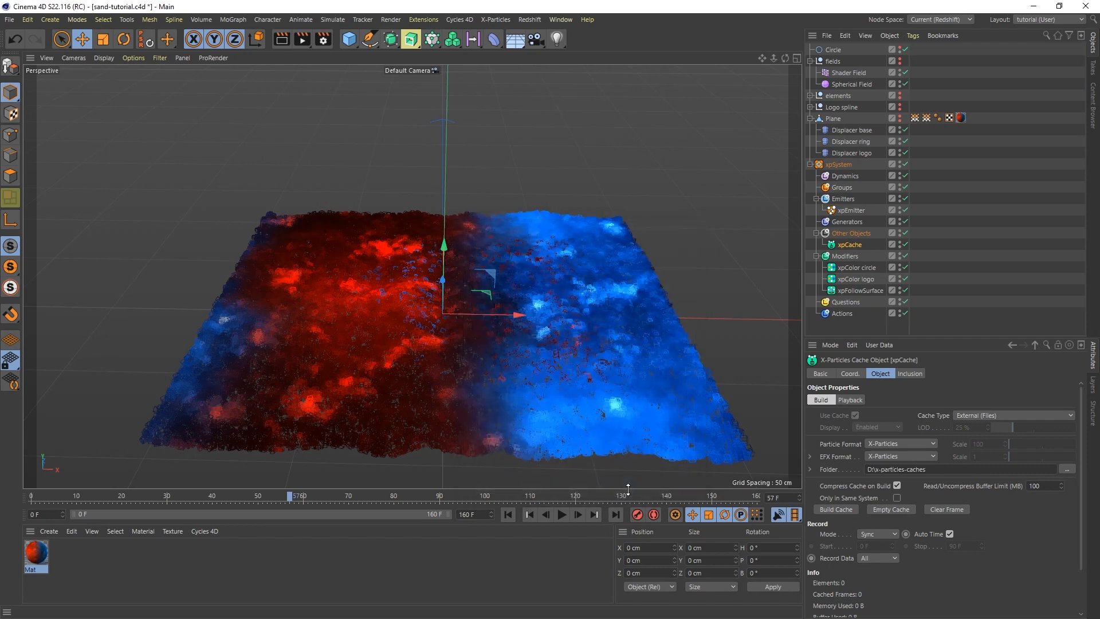
# Build the xpCache, review its cache information, and go from the animation start to frame 1.
pyautogui.click(833, 509)
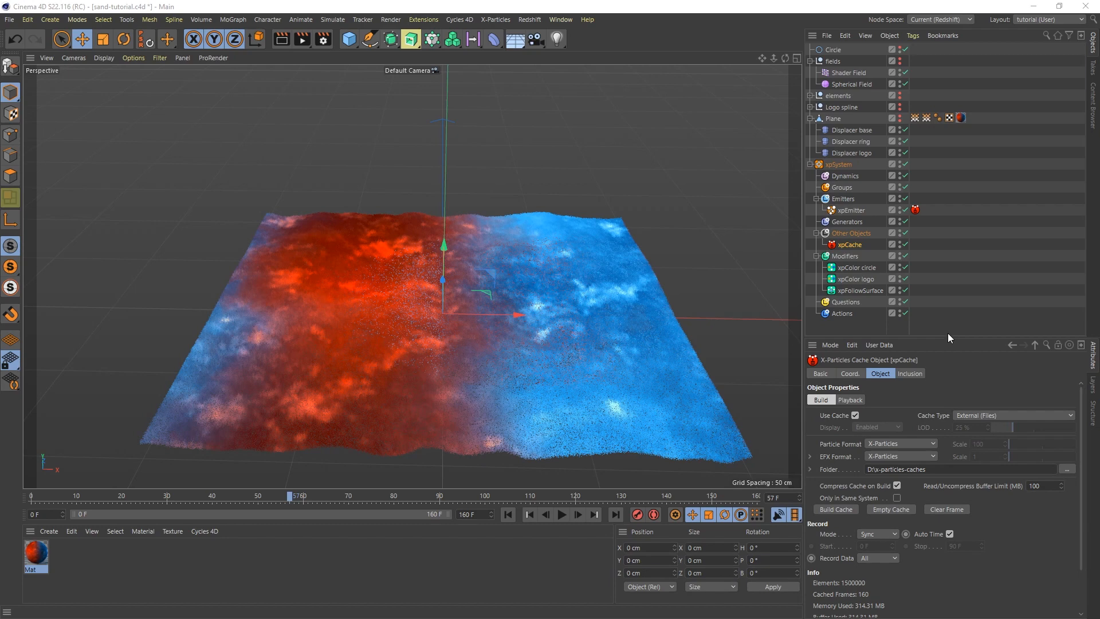
pyautogui.scroll(-2, 1082, 451)
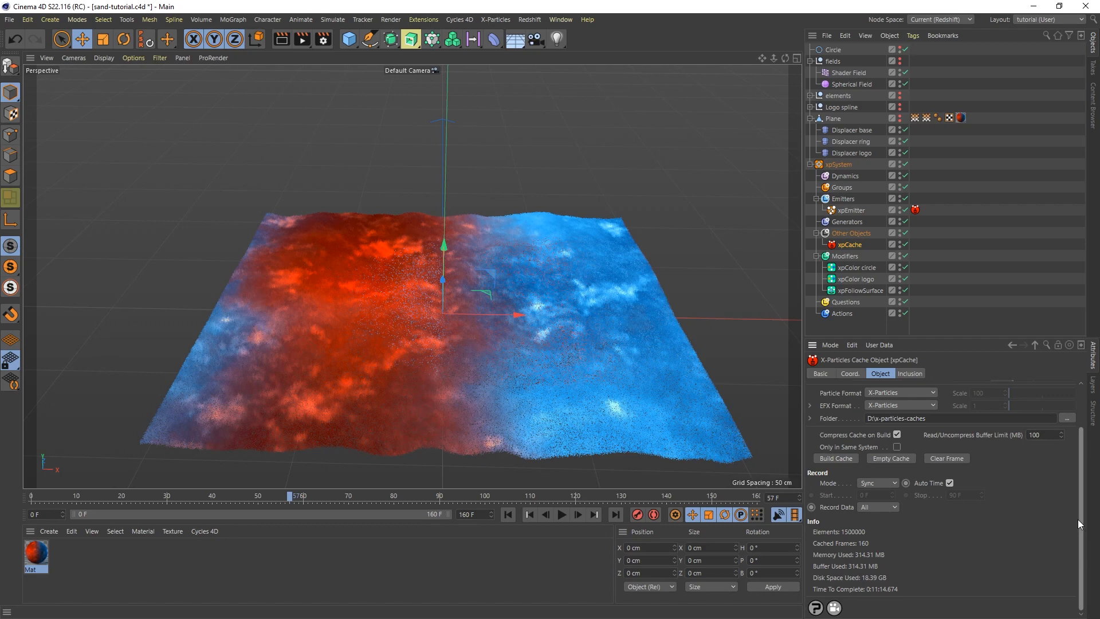
pyautogui.scroll(2, 1077, 519)
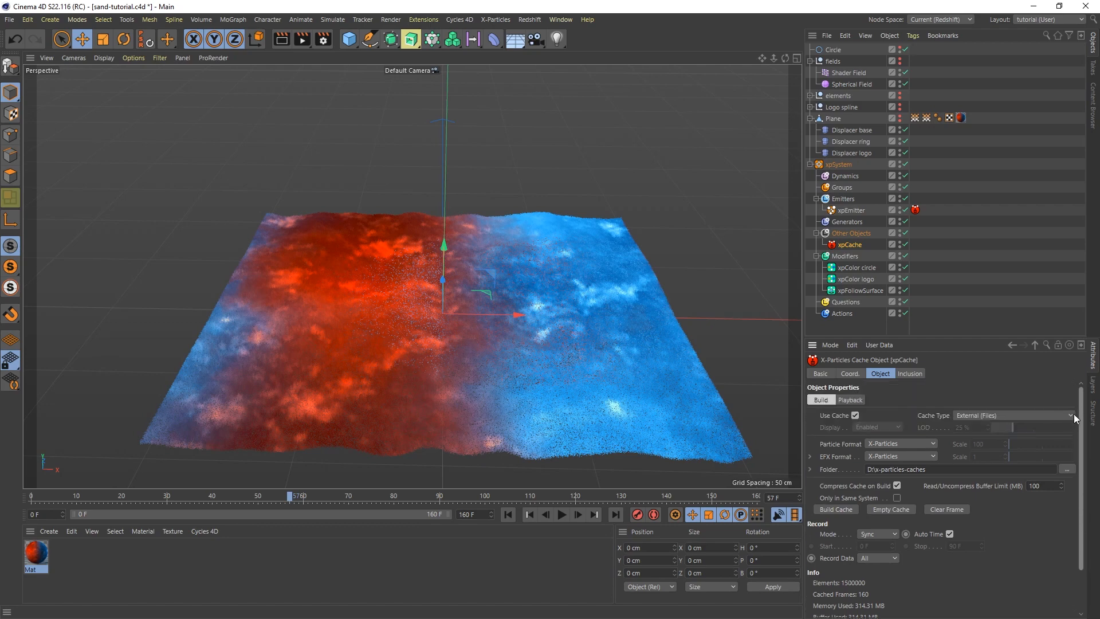
pyautogui.click(508, 514)
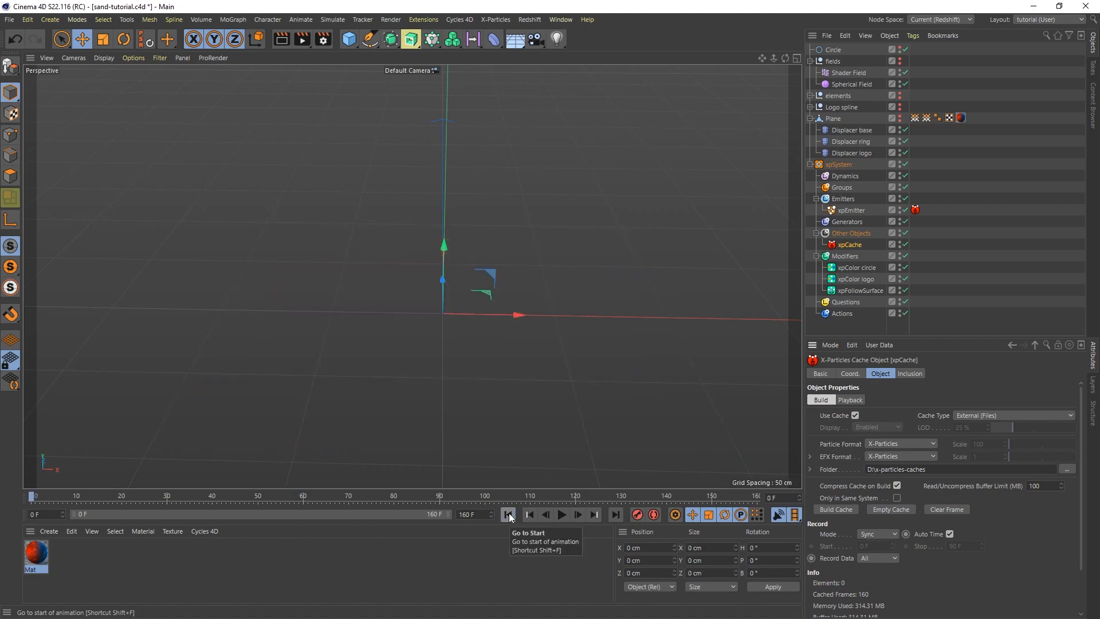
pyautogui.press('g')
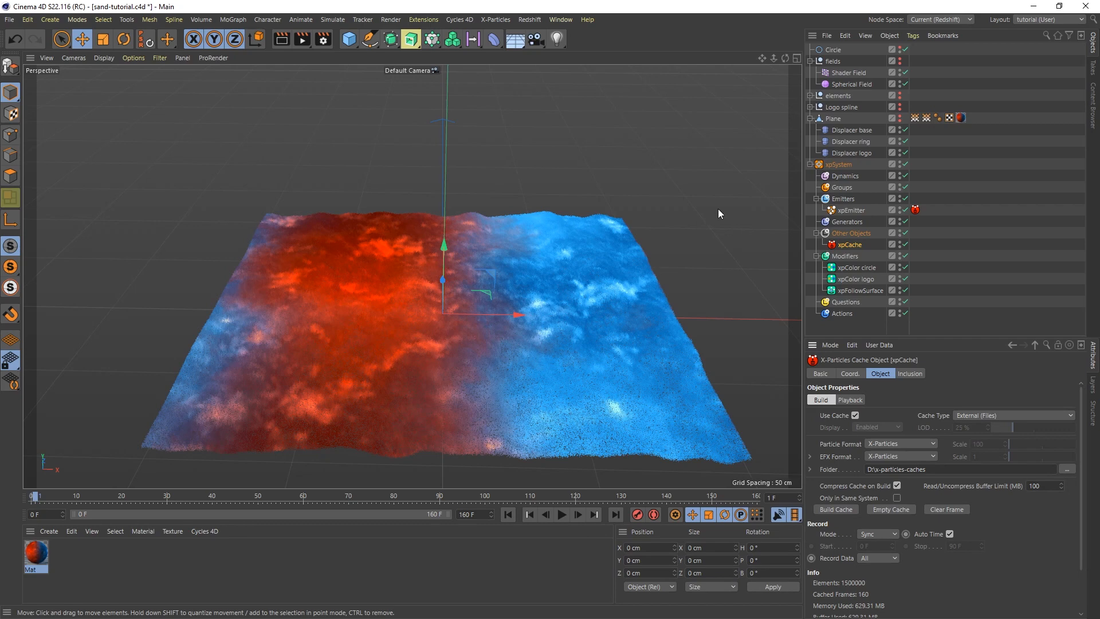
# Collapse the xpSystem, Plane and fields hierarchies and move Circle and fields to the end of the object list.
pyautogui.click(810, 164)
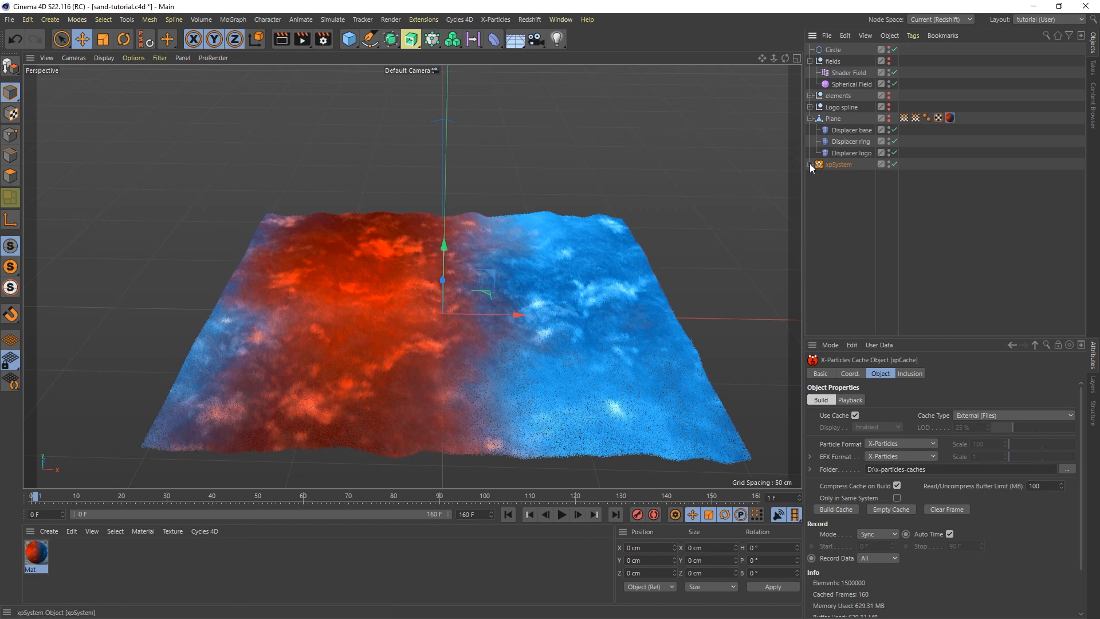
pyautogui.click(810, 118)
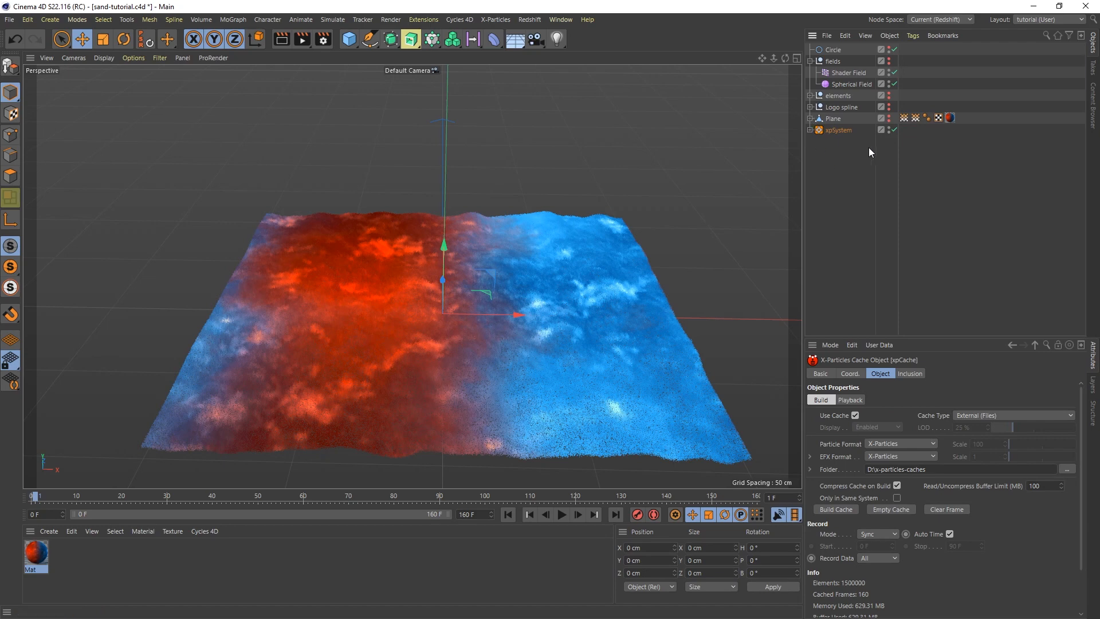
pyautogui.click(810, 61)
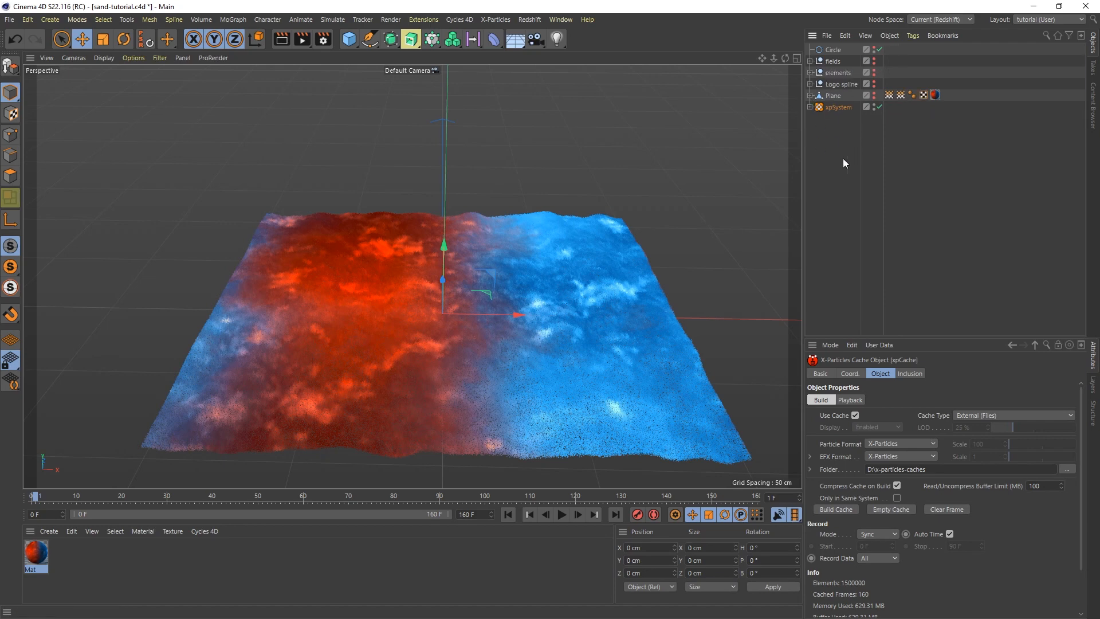
pyautogui.click(833, 50)
pyautogui.keyDown('ctrl'); pyautogui.click(834, 63); pyautogui.keyUp('ctrl')
pyautogui.moveTo(834, 63); pyautogui.dragTo(840, 177)
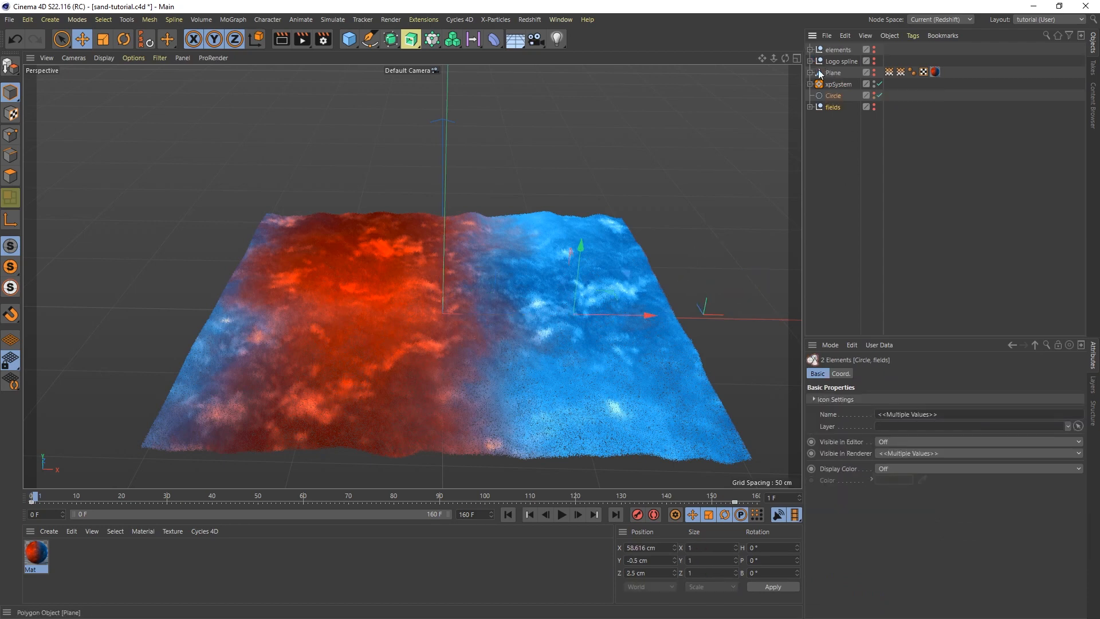
# Expand the elements group, restore its editor and render visibility, and view the scene through Camera 50mm.
pyautogui.click(810, 51)
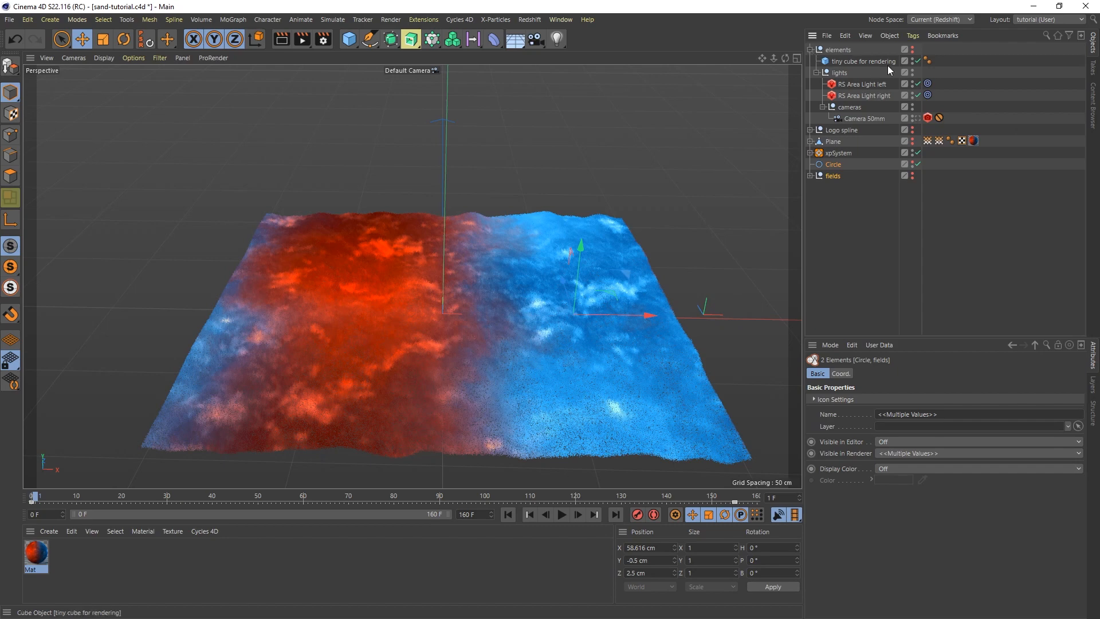
pyautogui.click(912, 53)
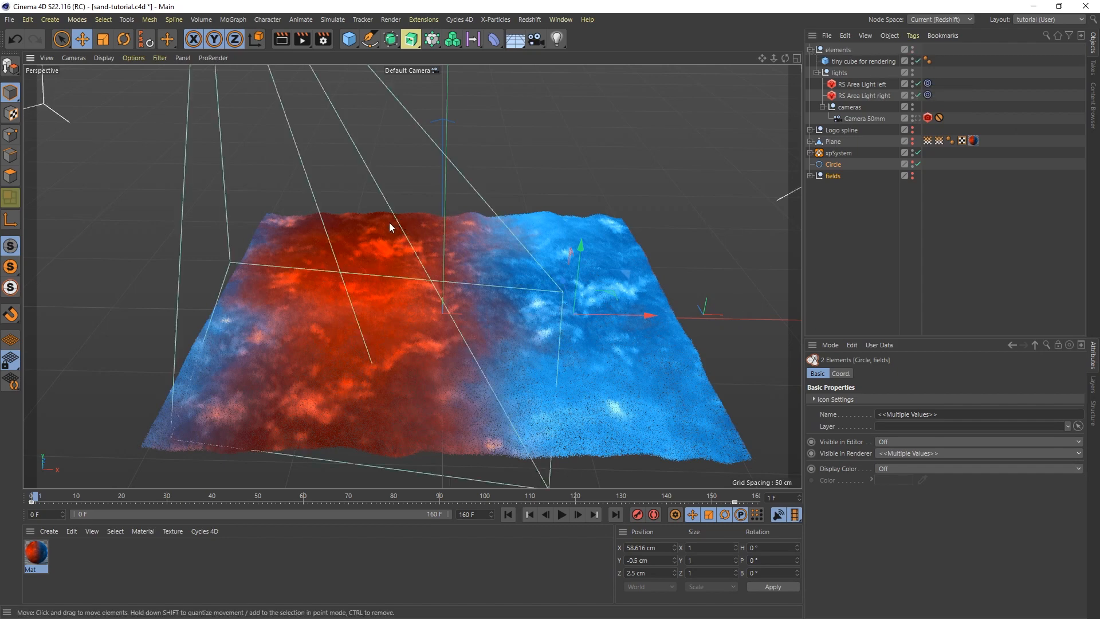
pyautogui.scroll(-5, 410, 258)
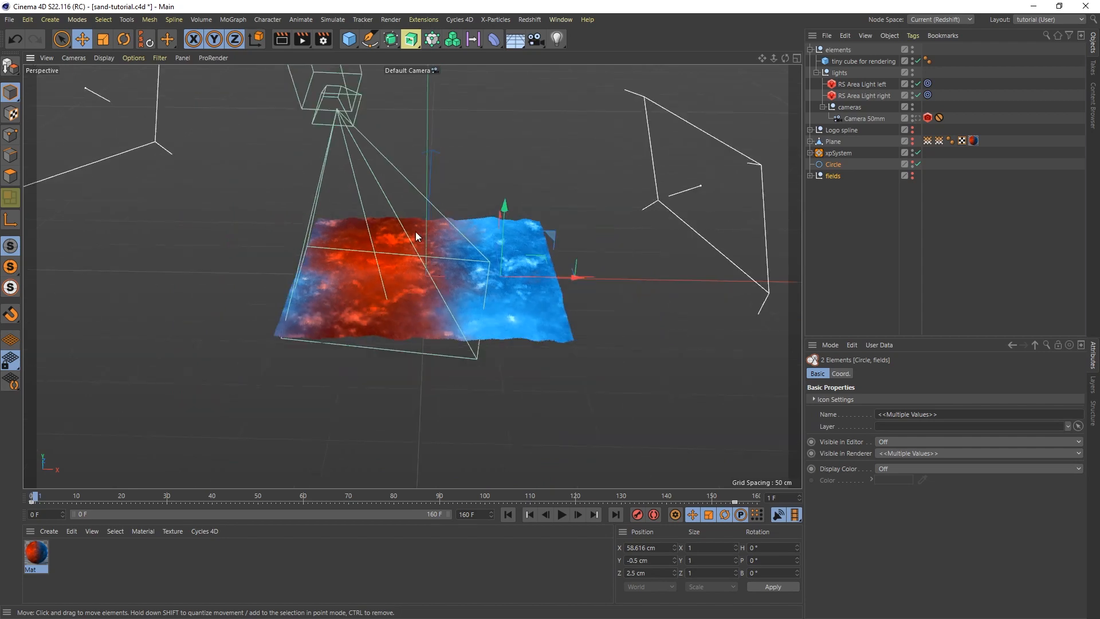
pyautogui.keyDown('alt'); pyautogui.moveTo(416, 235); pyautogui.dragTo(417, 248); pyautogui.keyUp('alt')
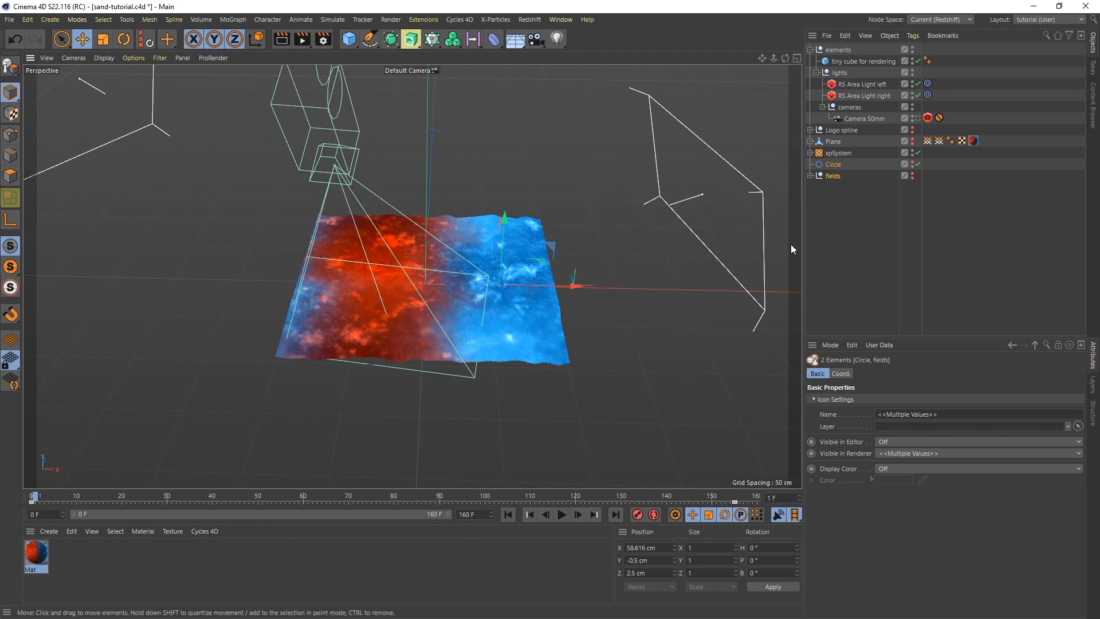
pyautogui.click(918, 118)
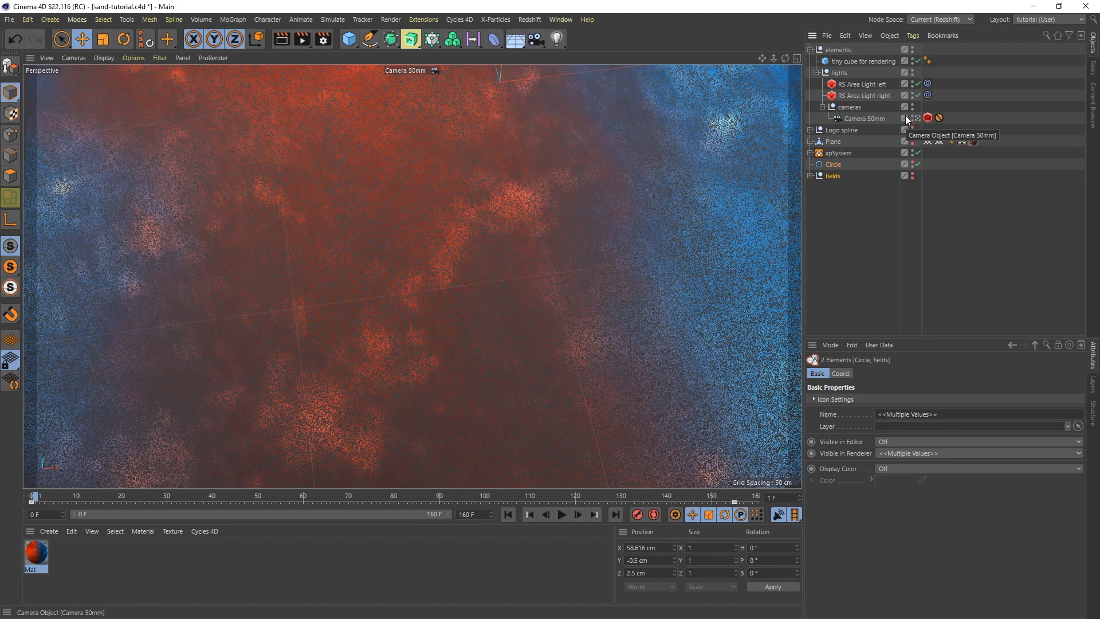
# Check the size of the tiny cube for rendering and add a Redshift Object tag to the xpEmitter.
pyautogui.click(851, 62)
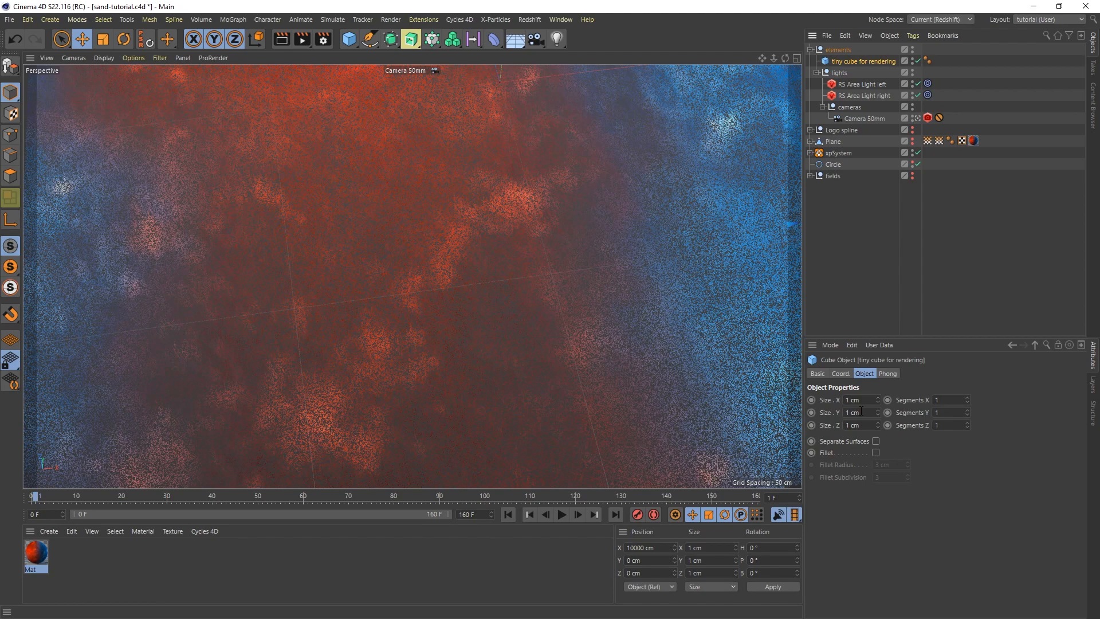
pyautogui.click(810, 153)
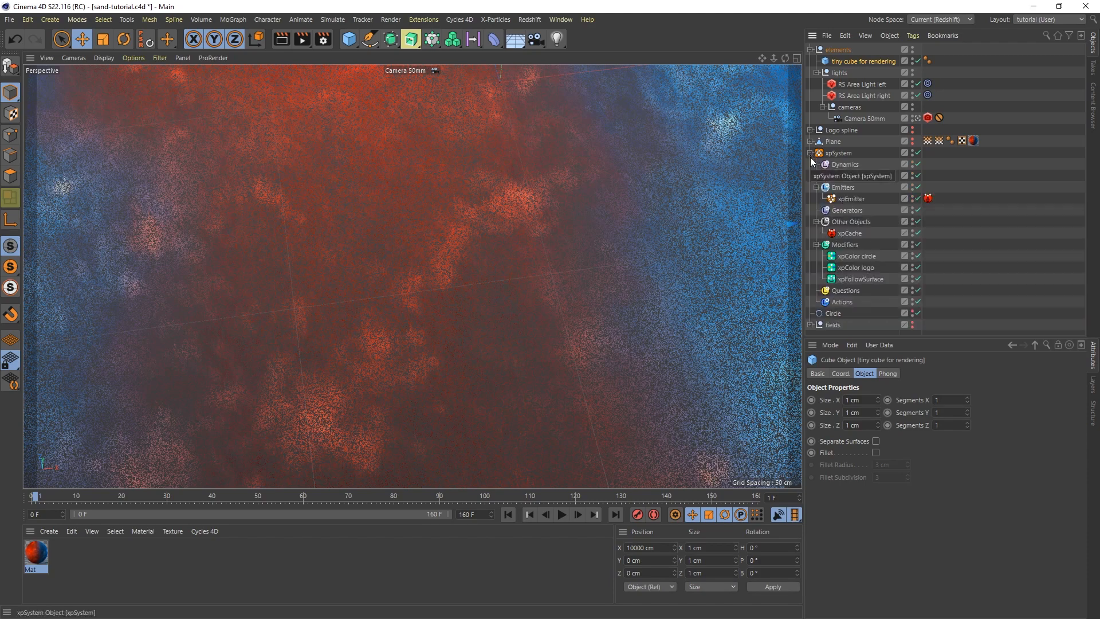
pyautogui.click(849, 199)
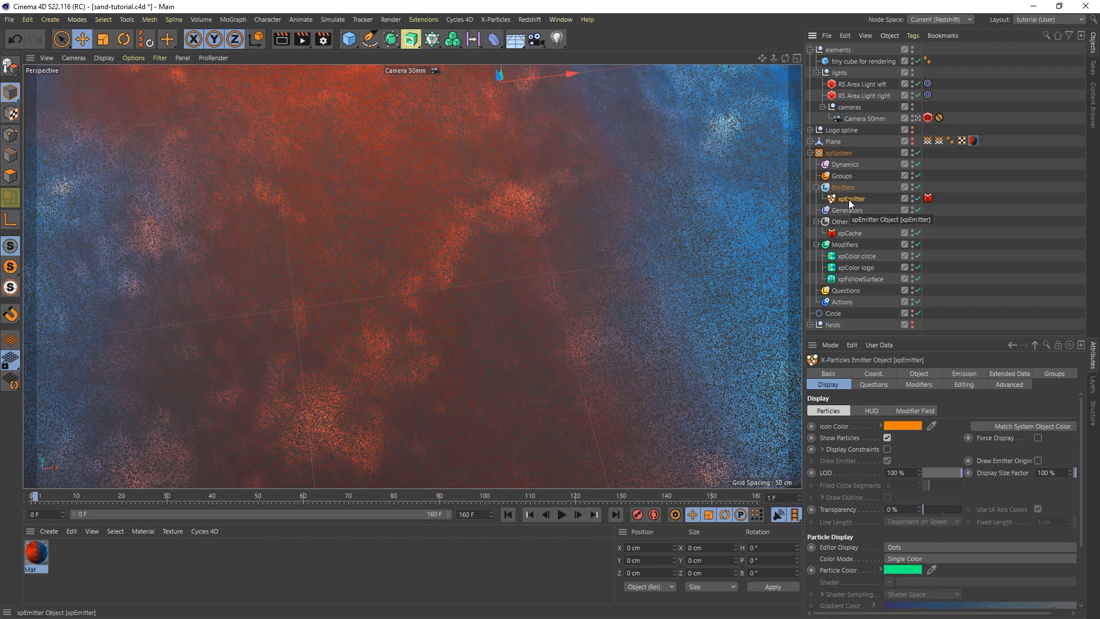
pyautogui.rightClick(849, 202)
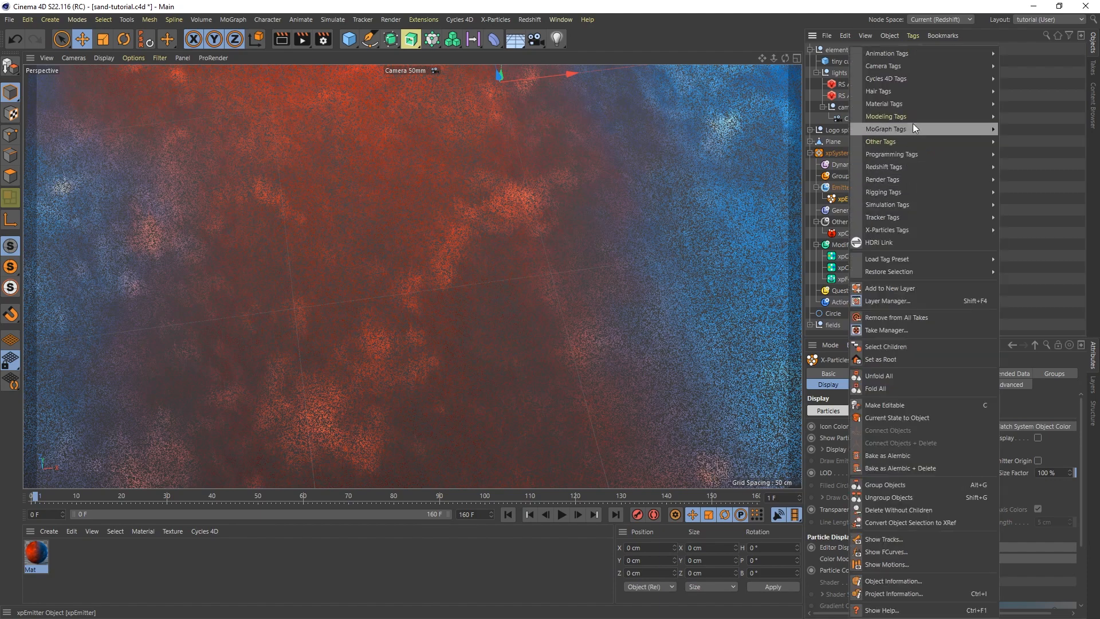
pyautogui.moveTo(913, 124)
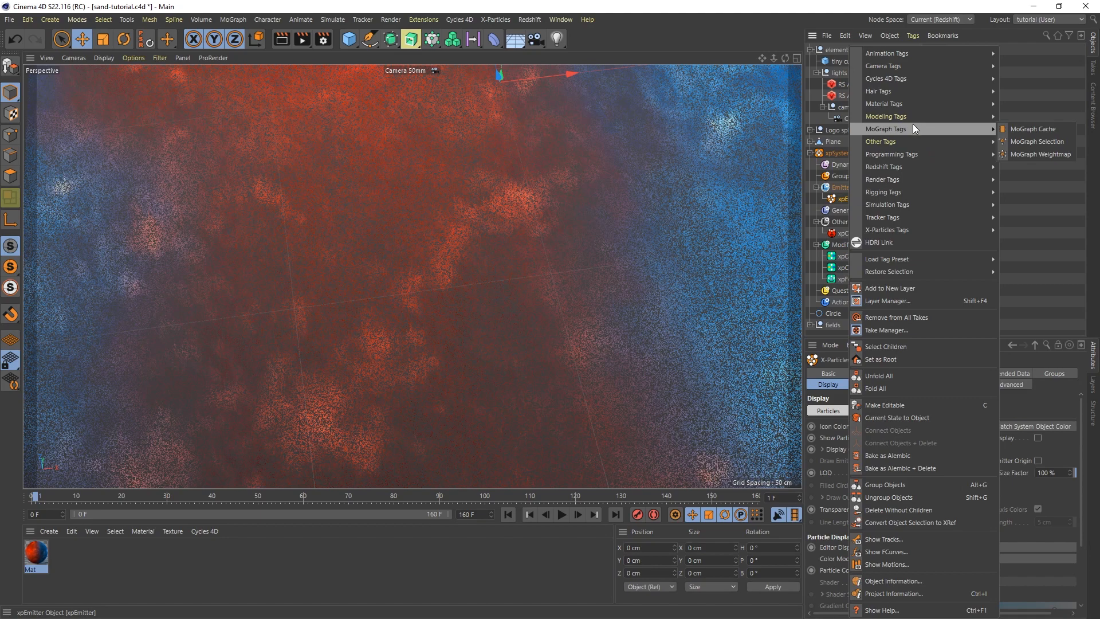
pyautogui.moveTo(913, 164)
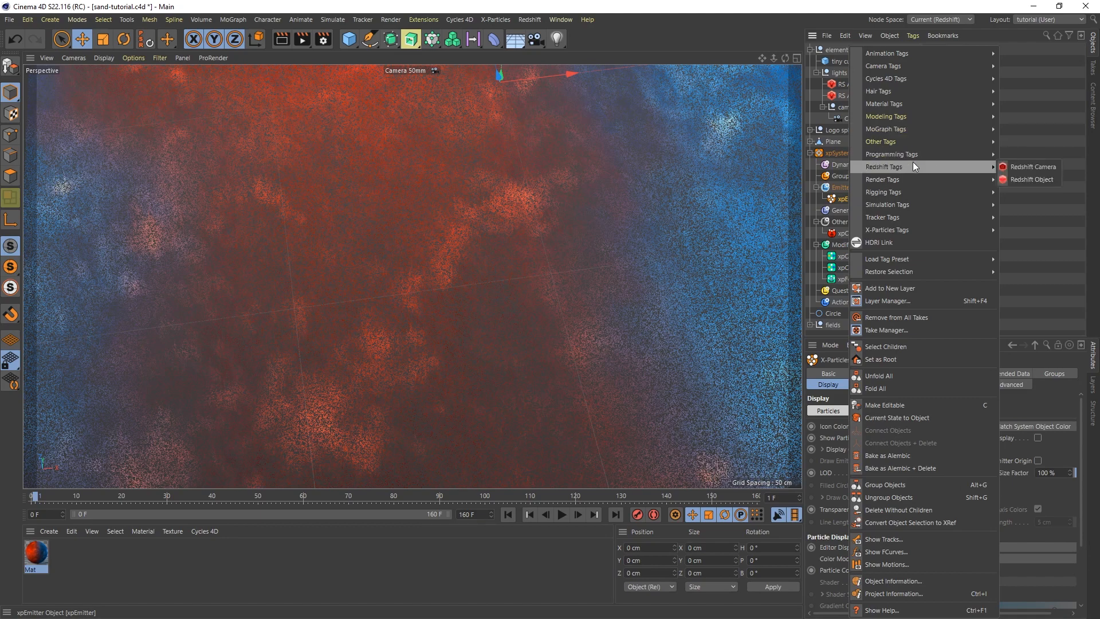
pyautogui.click(1021, 180)
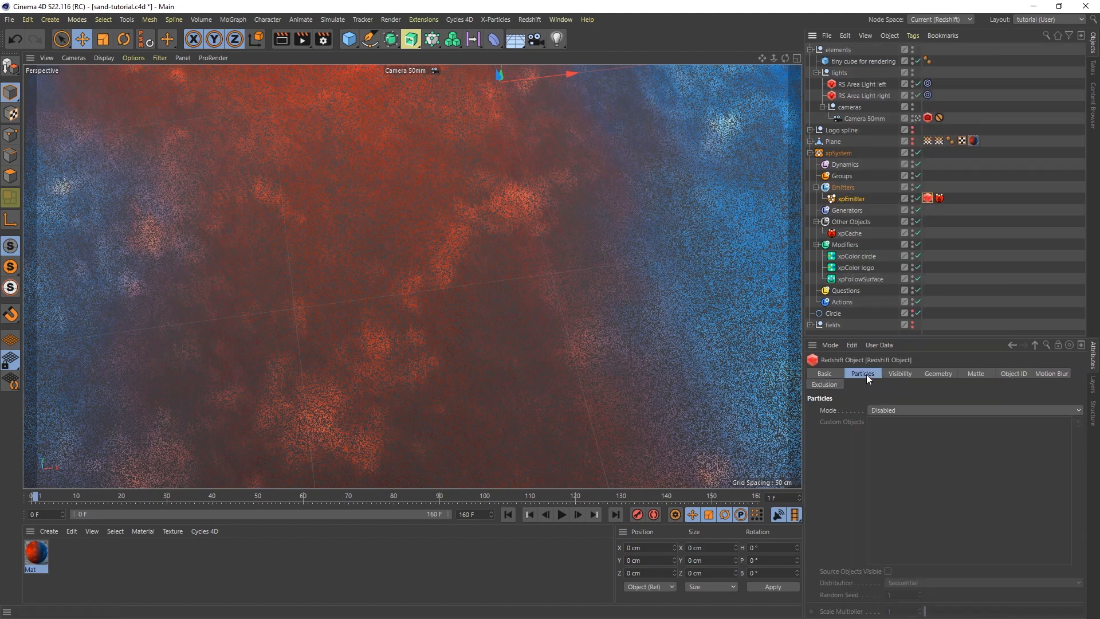
# Set the Redshift tag's particle mode to Custom Objects using the tiny cube for rendering, with a scale multiplier of 0.4.
pyautogui.click(885, 410)
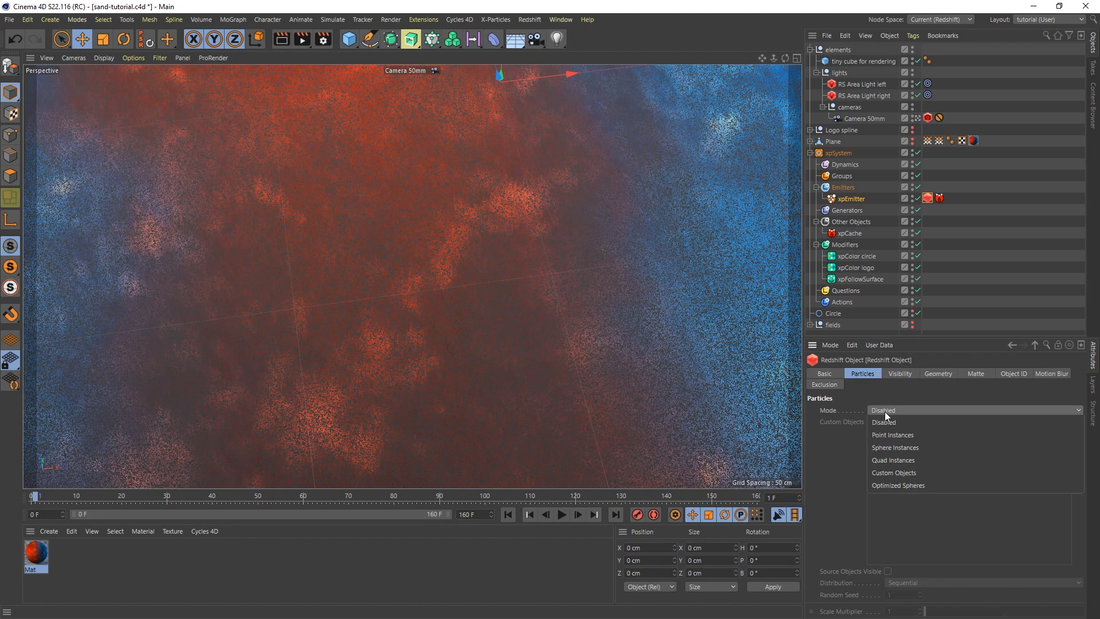
pyautogui.click(902, 472)
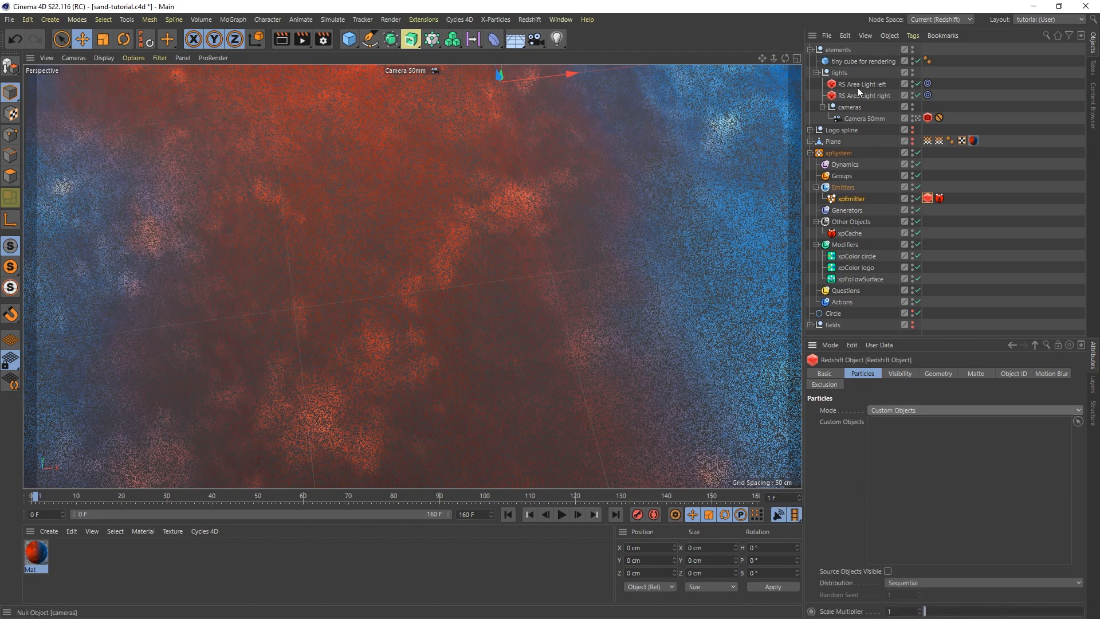
pyautogui.moveTo(839, 60); pyautogui.dragTo(903, 460)
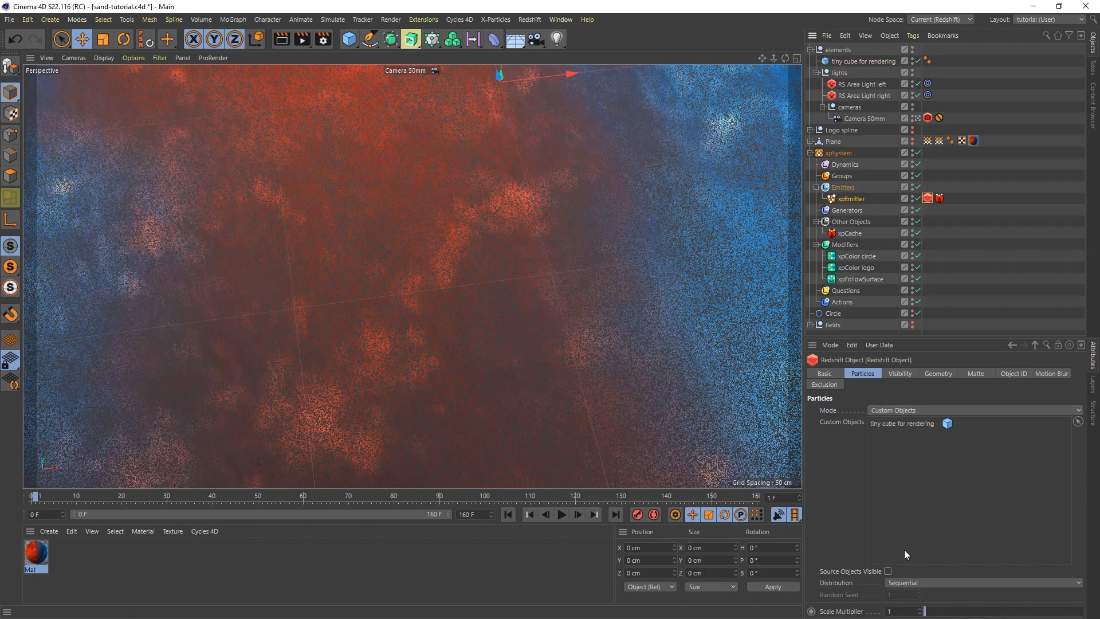
pyautogui.doubleClick(891, 611)
pyautogui.write('0.4')
# Create a new Redshift Particle material.
pyautogui.click(47, 531)
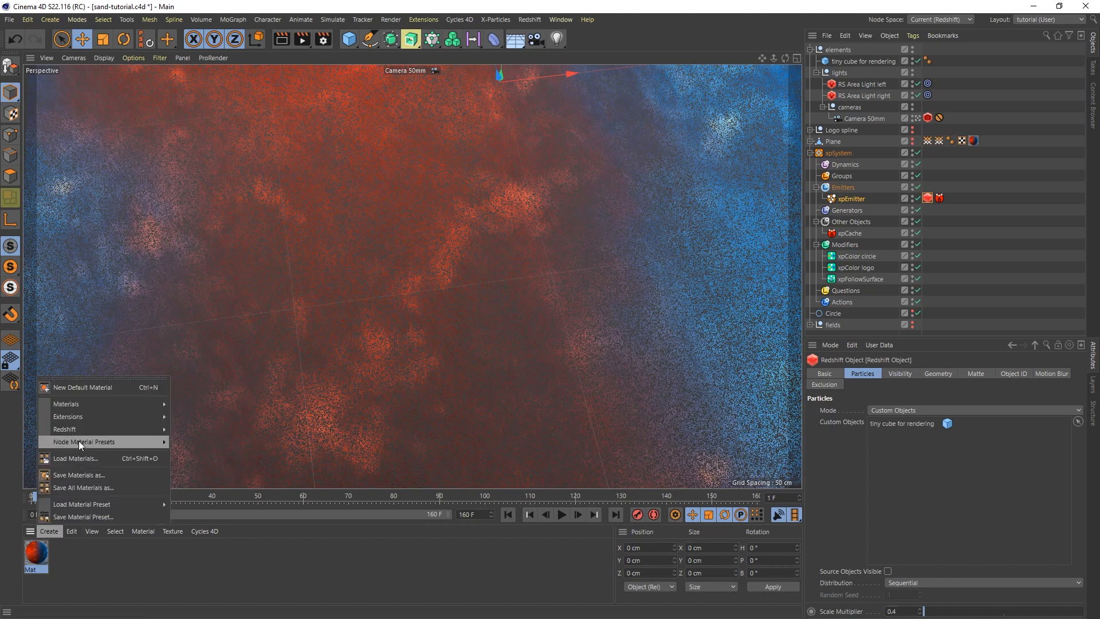
pyautogui.moveTo(79, 433)
pyautogui.moveTo(197, 431)
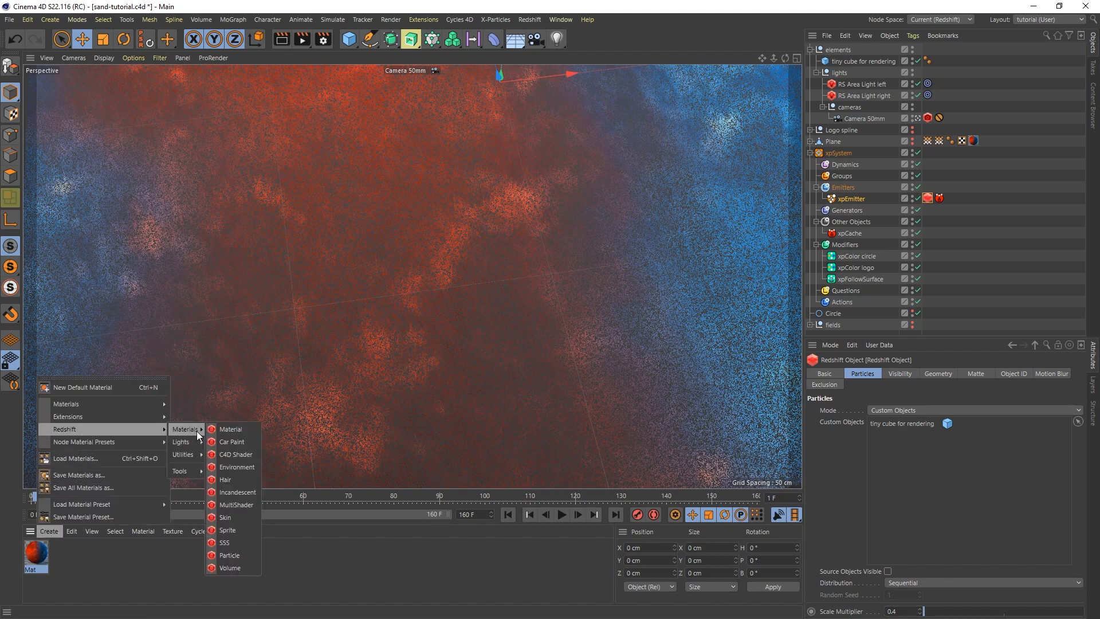
pyautogui.click(229, 554)
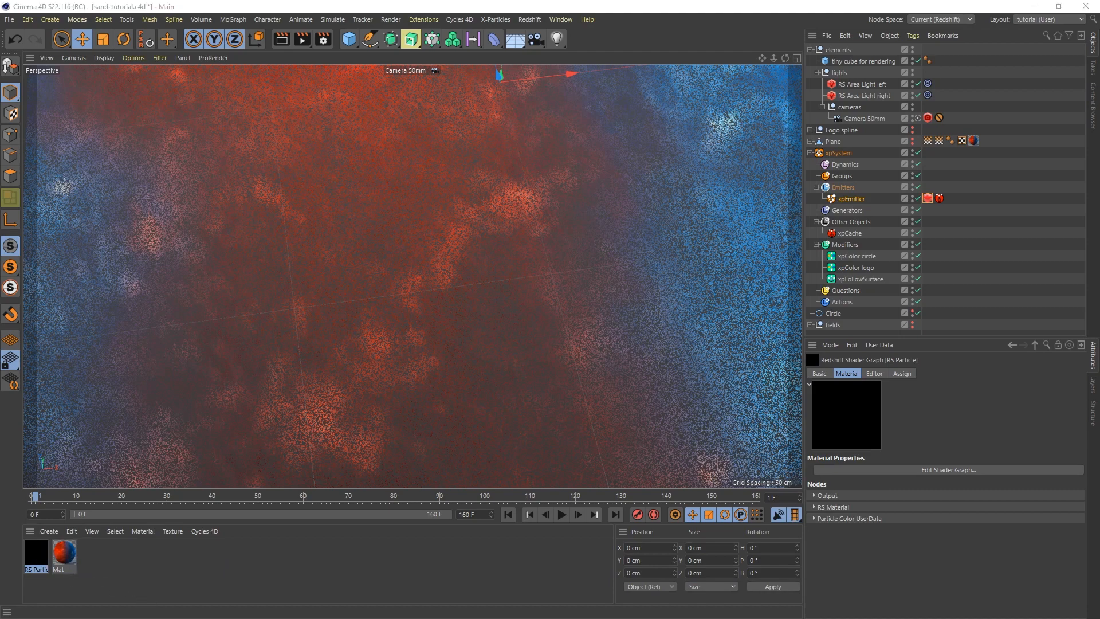
# Move the Particle Color UserData node clear of RS Material in the shader graph and examine its attribute name options.
pyautogui.moveTo(1099, 125); pyautogui.dragTo(421, 98)
pyautogui.moveTo(636, 429); pyautogui.dragTo(795, 493)
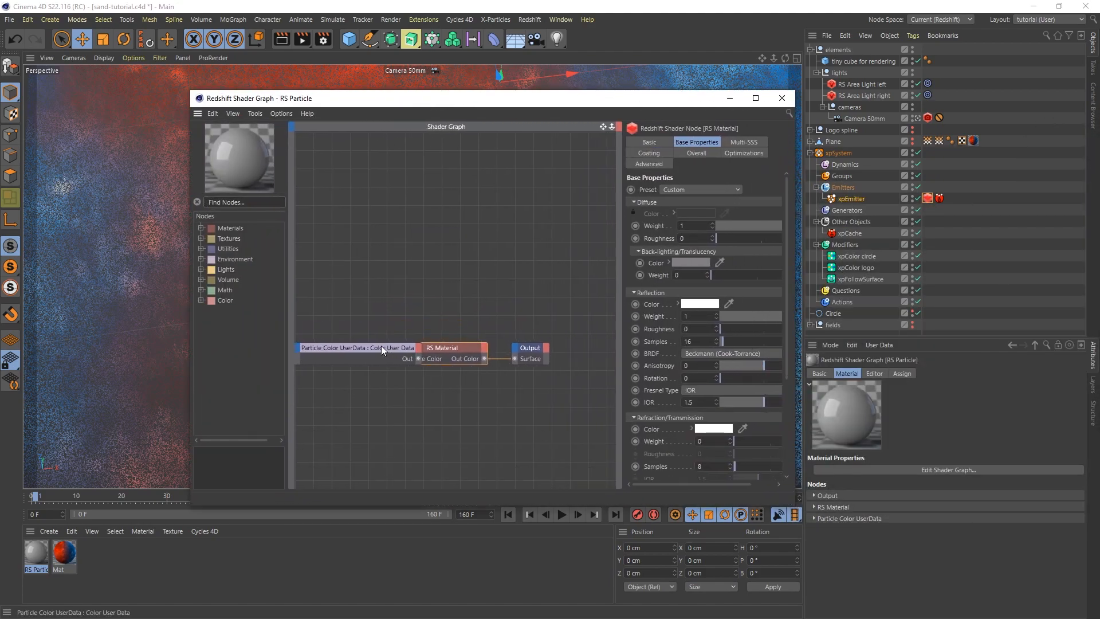
pyautogui.moveTo(381, 345); pyautogui.dragTo(352, 294)
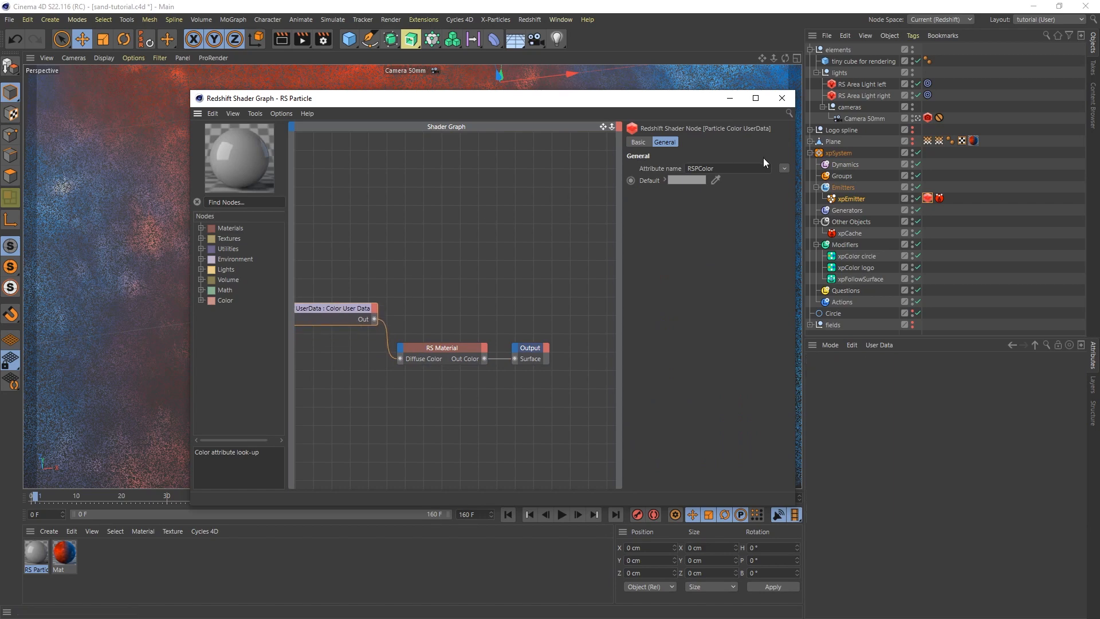
pyautogui.click(784, 168)
pyautogui.moveTo(819, 205)
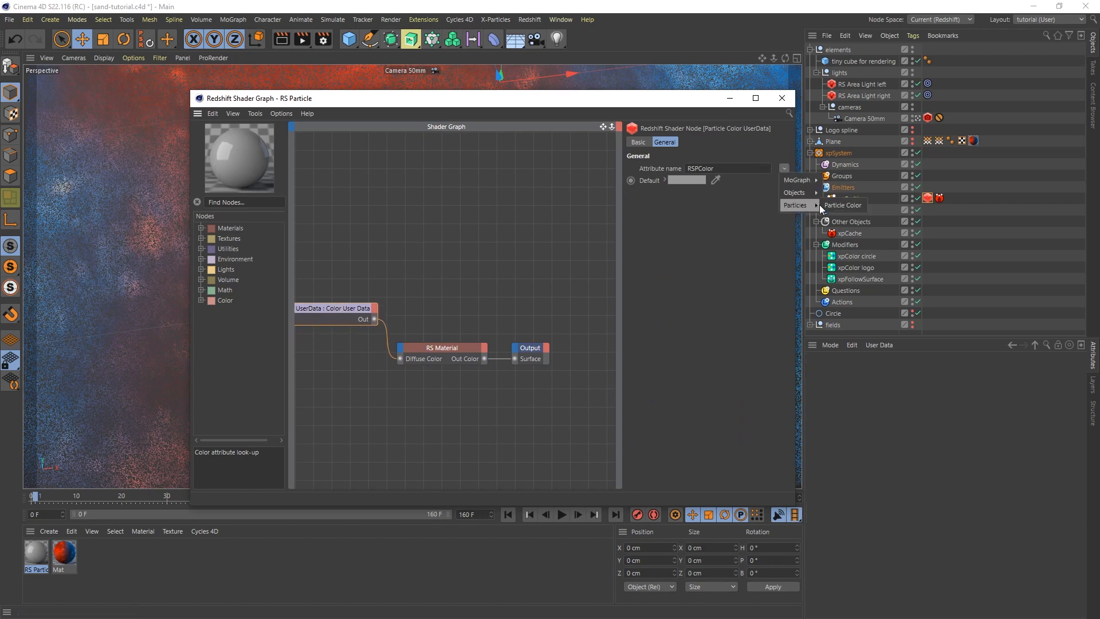
pyautogui.click(475, 246)
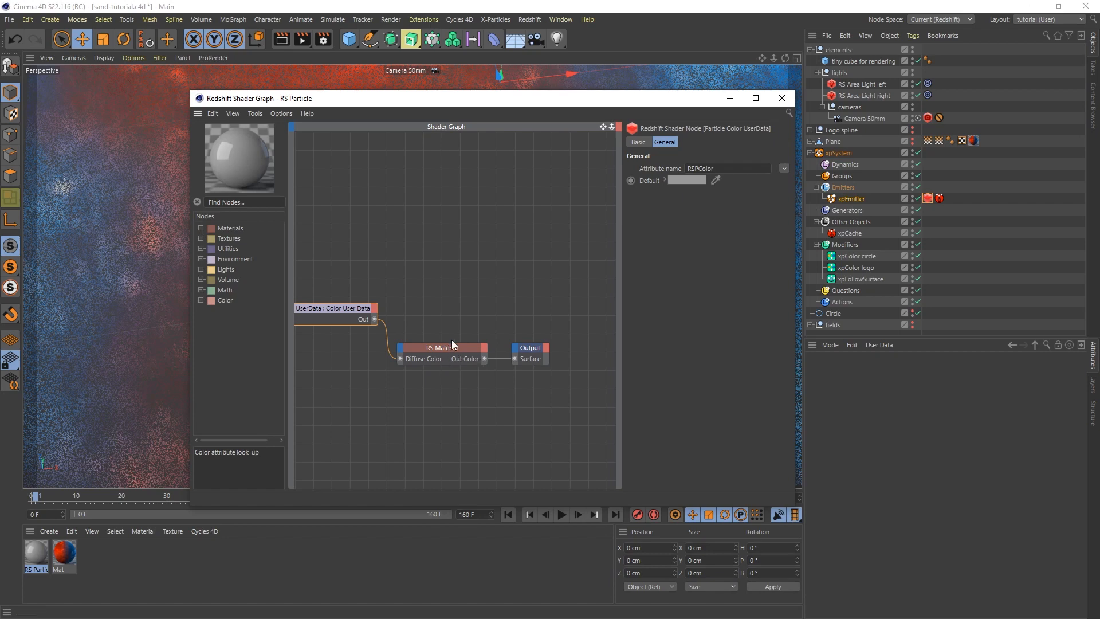
pyautogui.click(781, 98)
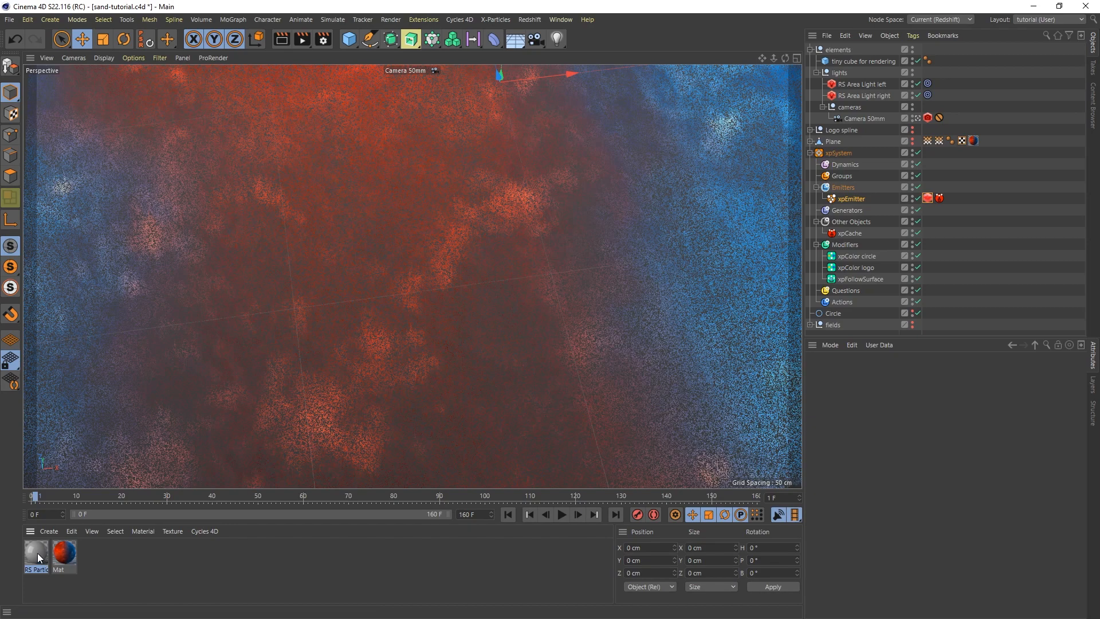
# Assign the RS Particle material to the xpEmitter and preview the scene with a live render in the Redshift RenderView.
pyautogui.moveTo(37, 553); pyautogui.dragTo(851, 198)
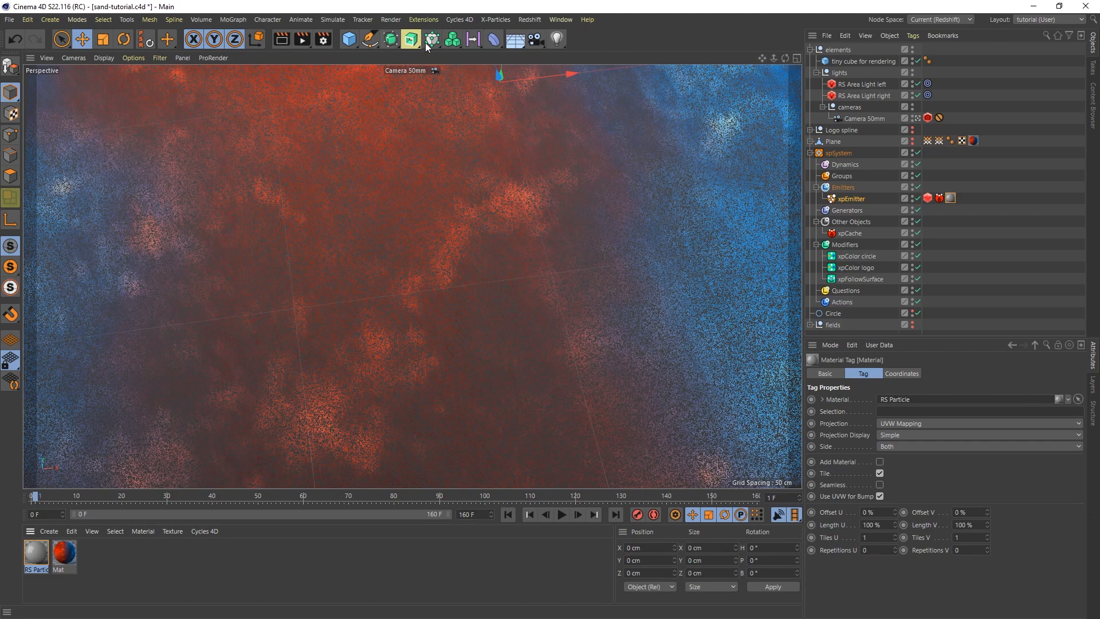
pyautogui.click(539, 21)
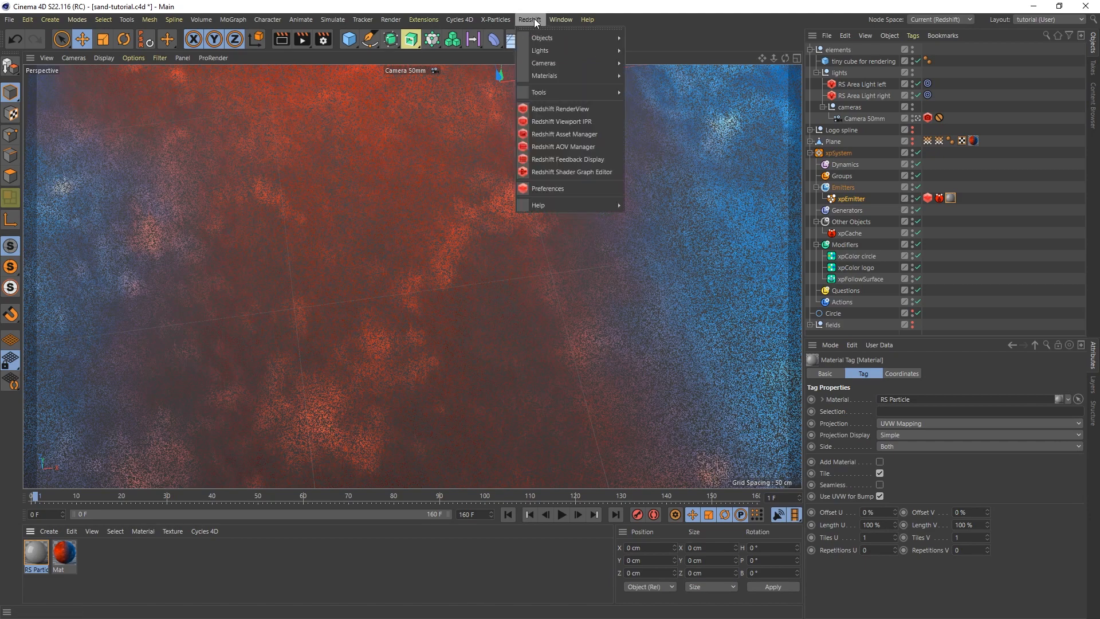
pyautogui.click(565, 110)
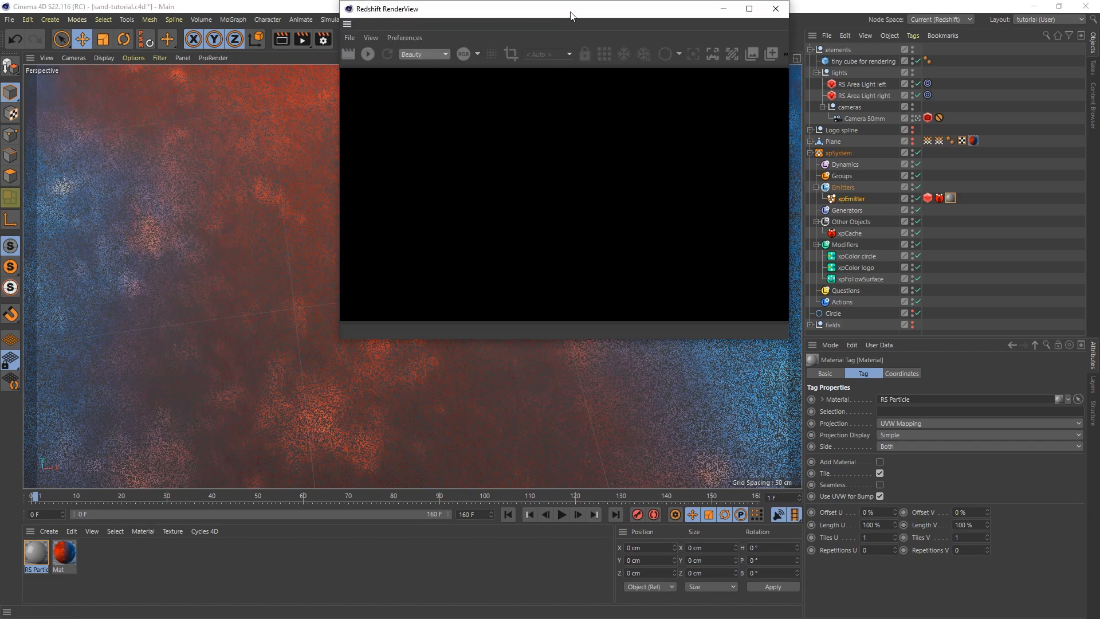
pyautogui.moveTo(571, 15); pyautogui.dragTo(408, 123)
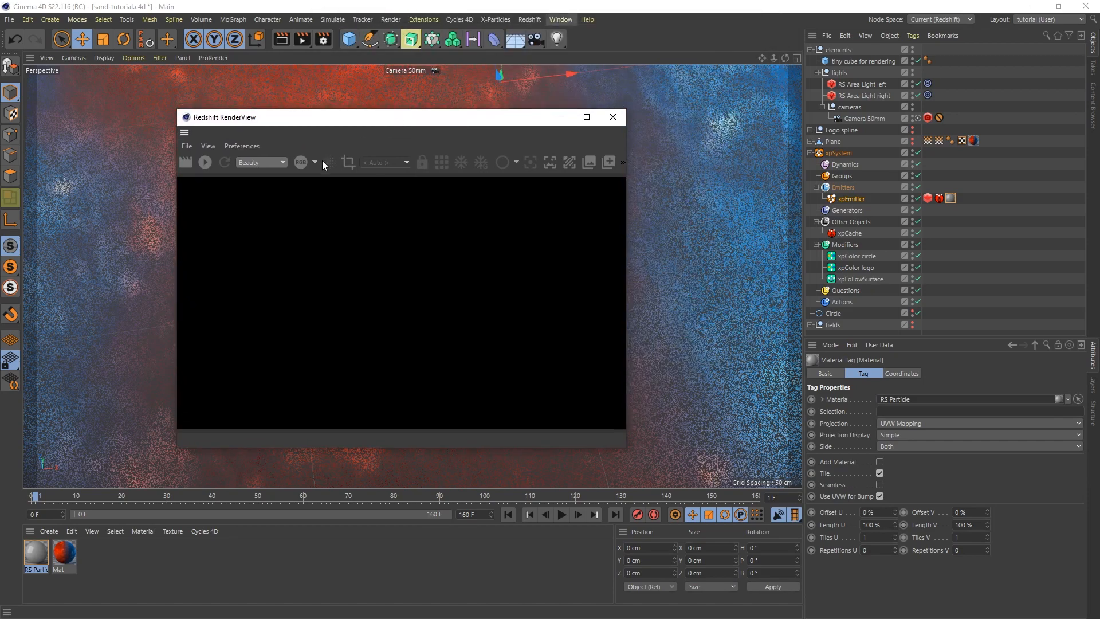
pyautogui.click(204, 163)
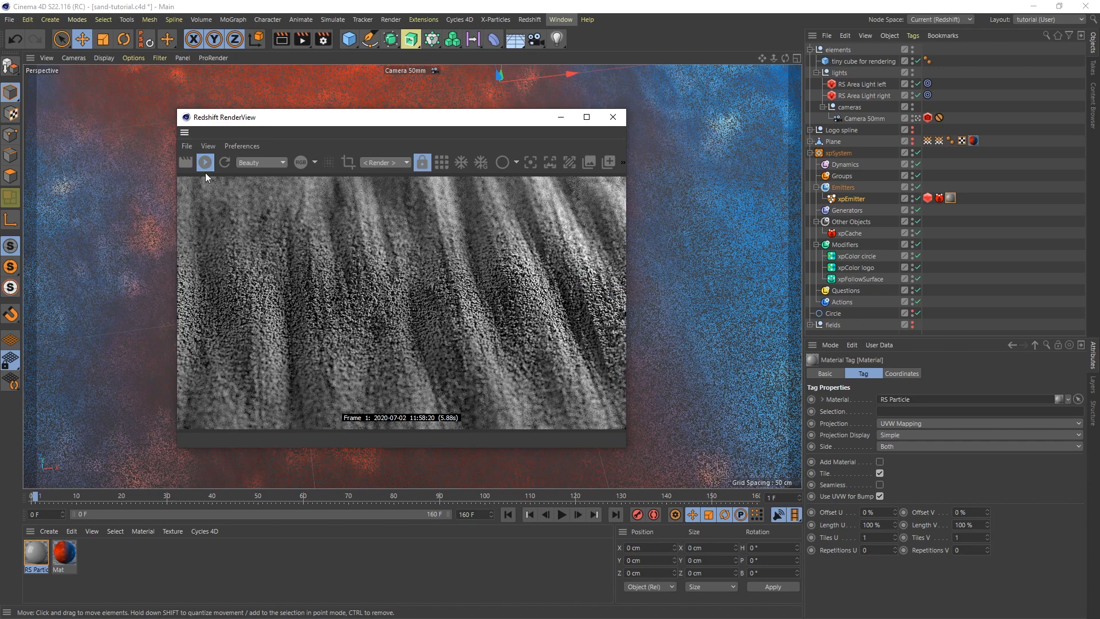
pyautogui.click(205, 163)
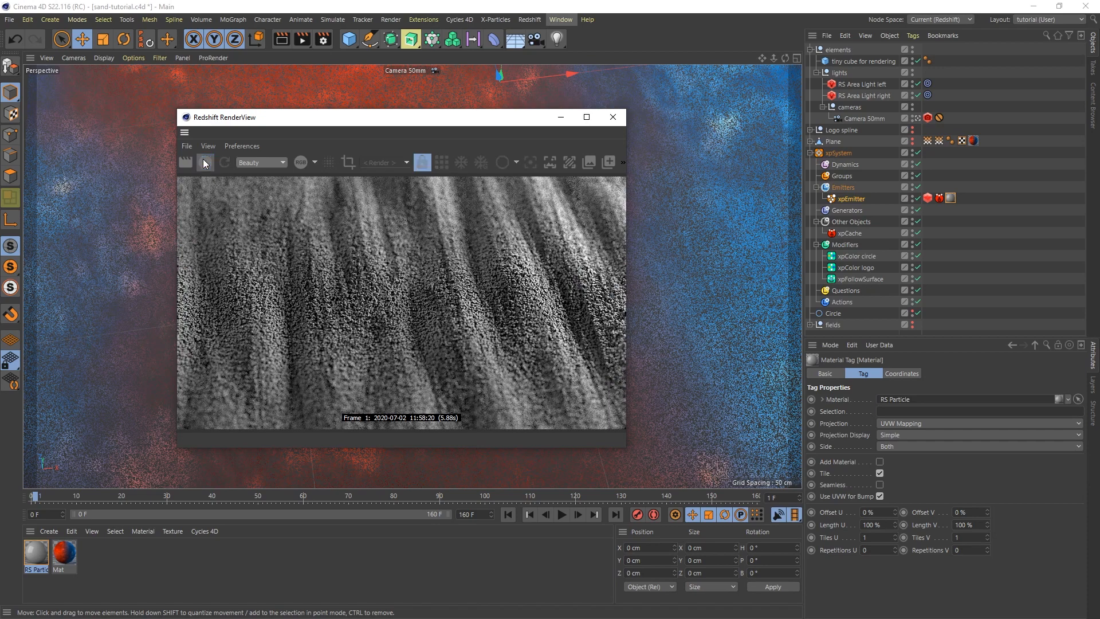
# Assign the RS Particle material to the tiny cube for rendering and restart the live render.
pyautogui.click(39, 557)
pyautogui.moveTo(39, 561); pyautogui.dragTo(858, 61)
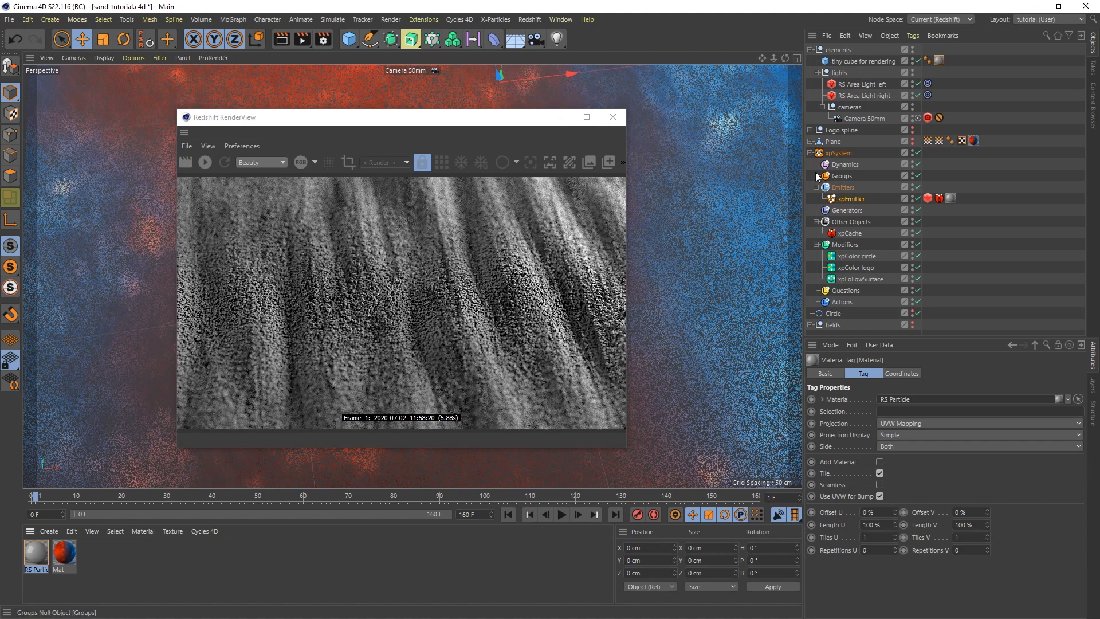
pyautogui.click(205, 163)
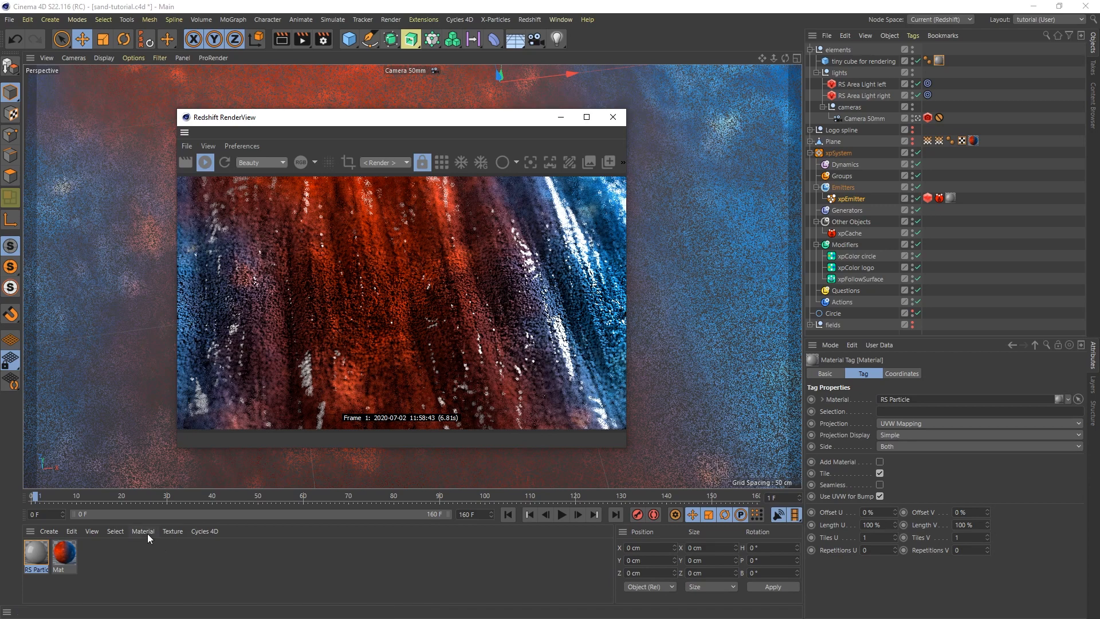
# Open the RS Particle material's shader graph beside the render preview and show the RS Material node's base properties.
pyautogui.doubleClick(36, 552)
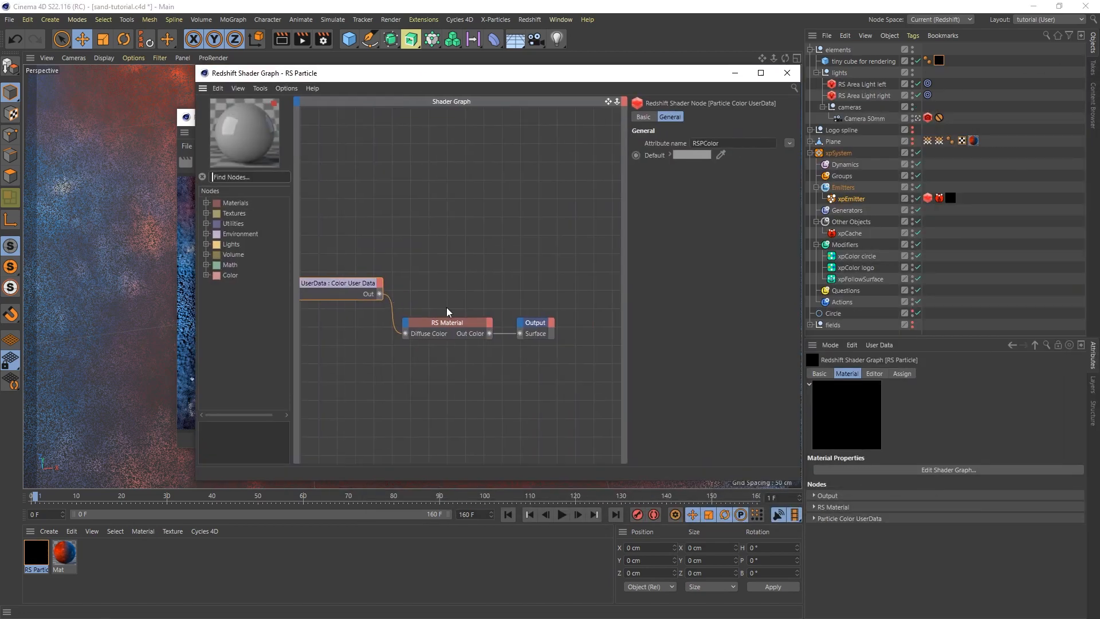
pyautogui.click(458, 323)
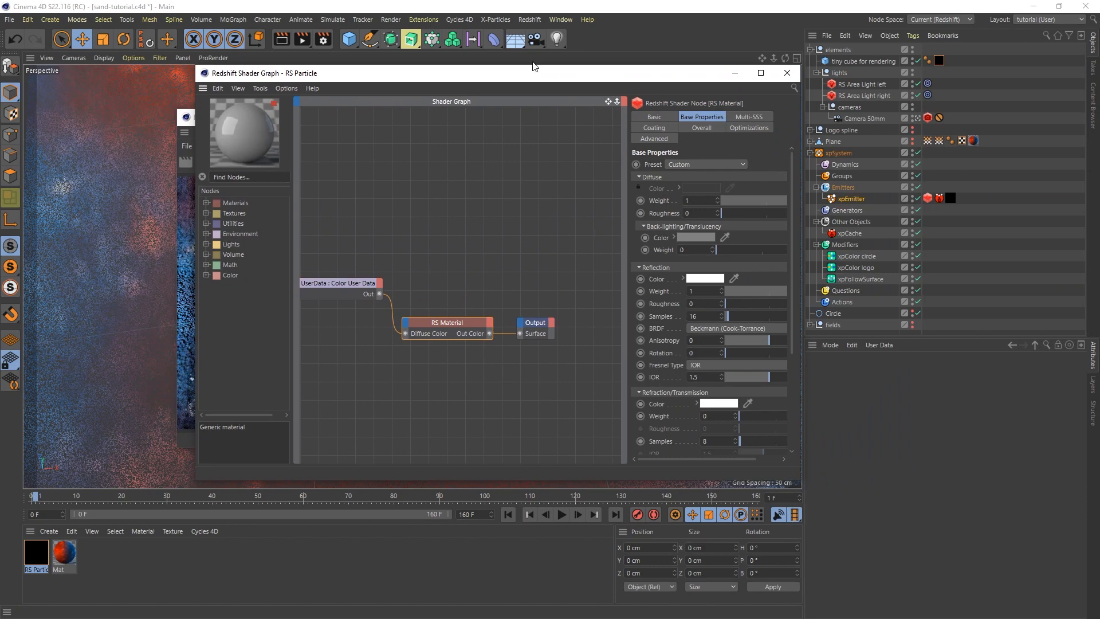
pyautogui.moveTo(523, 73); pyautogui.dragTo(794, 46)
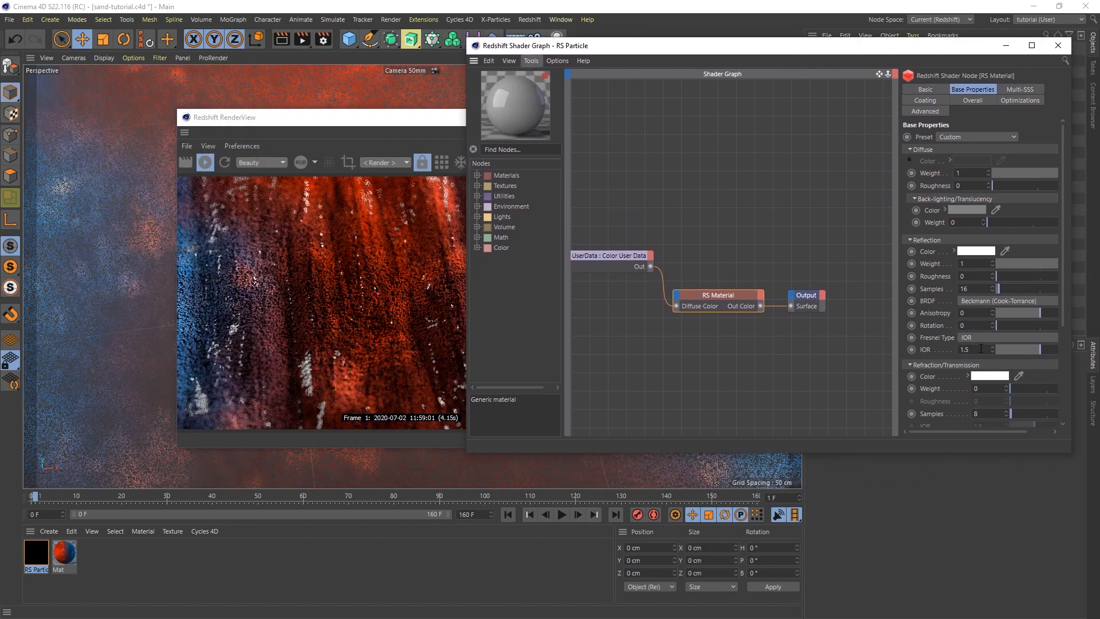
# Try reflection IOR values of 1.1 and 8 on the RS Material node.
pyautogui.moveTo(975, 350); pyautogui.dragTo(914, 343)
pyautogui.write('1.')
pyautogui.press('Return')
pyautogui.moveTo(974, 350); pyautogui.dragTo(951, 351)
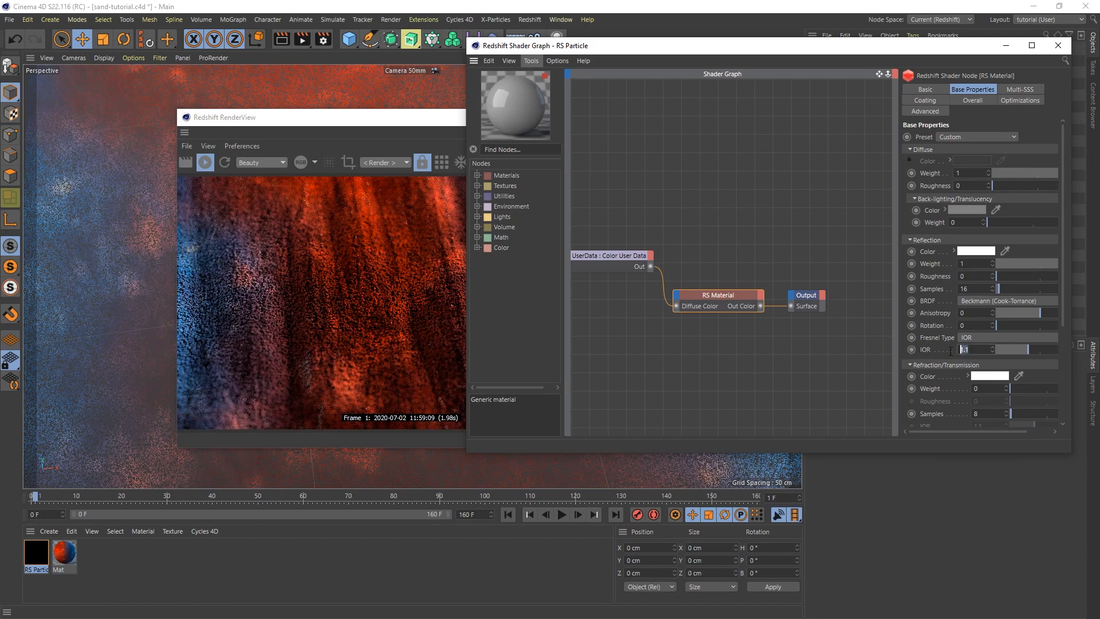
pyautogui.press('Return')
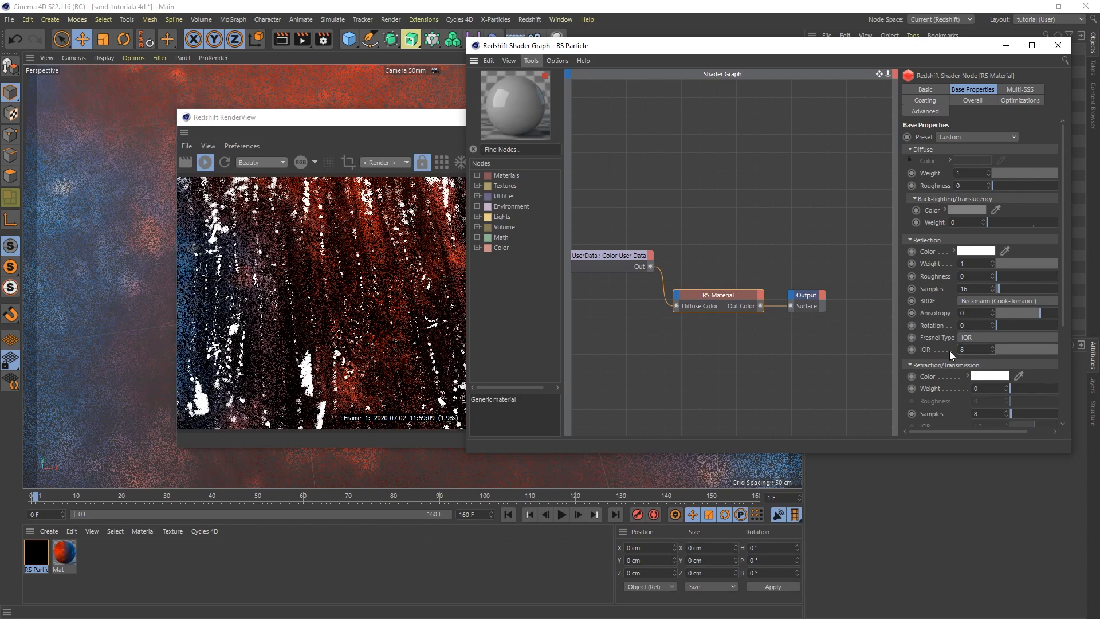
# Set the RS Material node's reflection IOR to 1.3 and close the shader graph.
pyautogui.moveTo(967, 352); pyautogui.dragTo(933, 350)
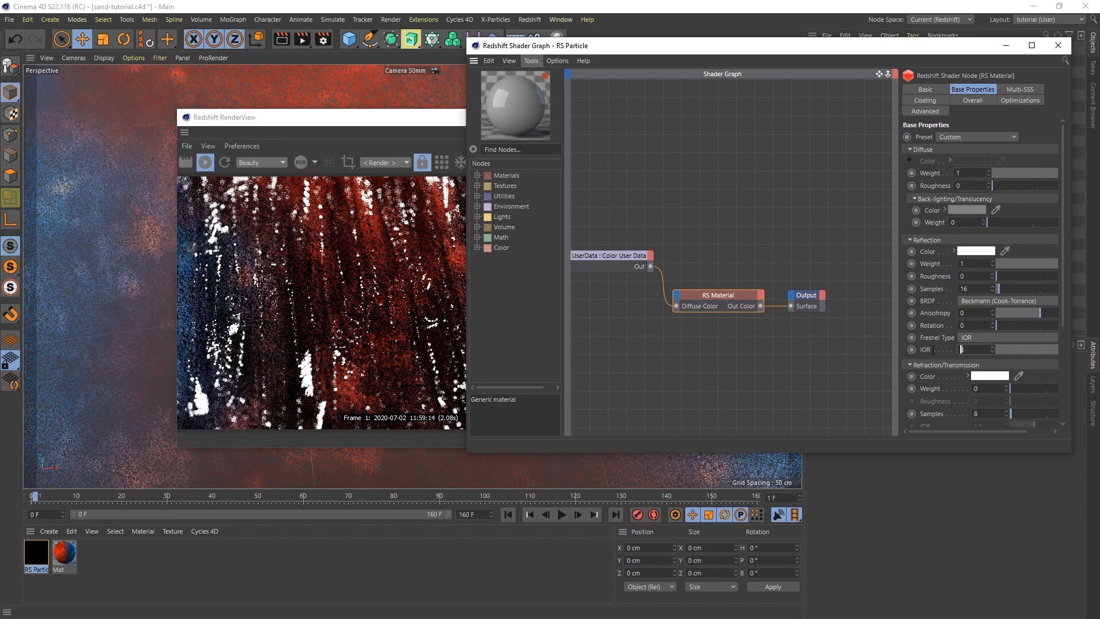
pyautogui.press('Return')
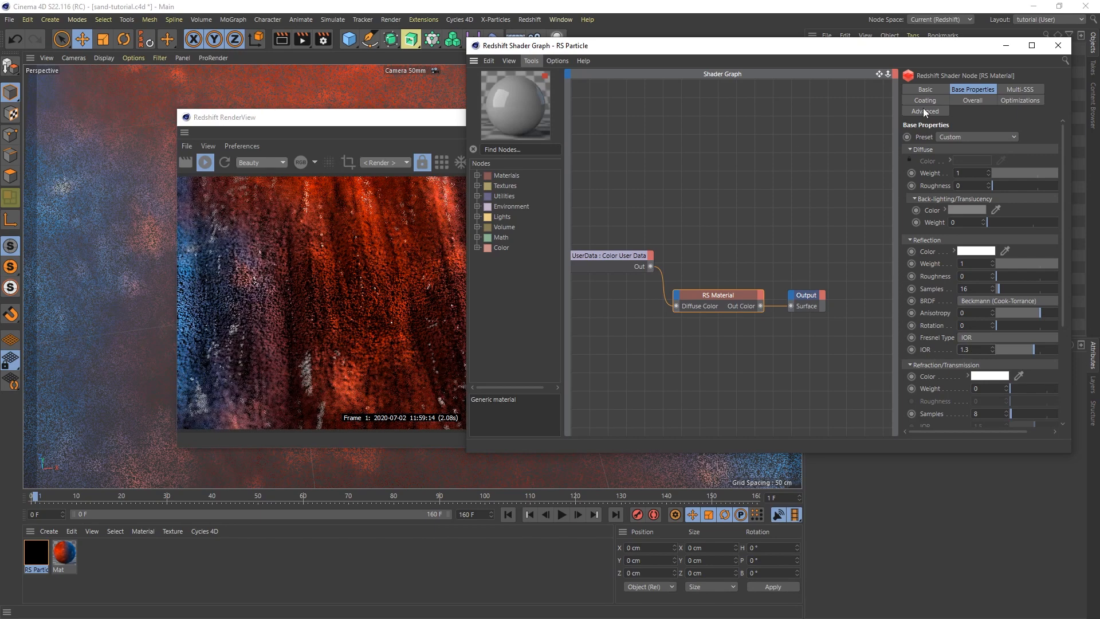
pyautogui.click(1060, 46)
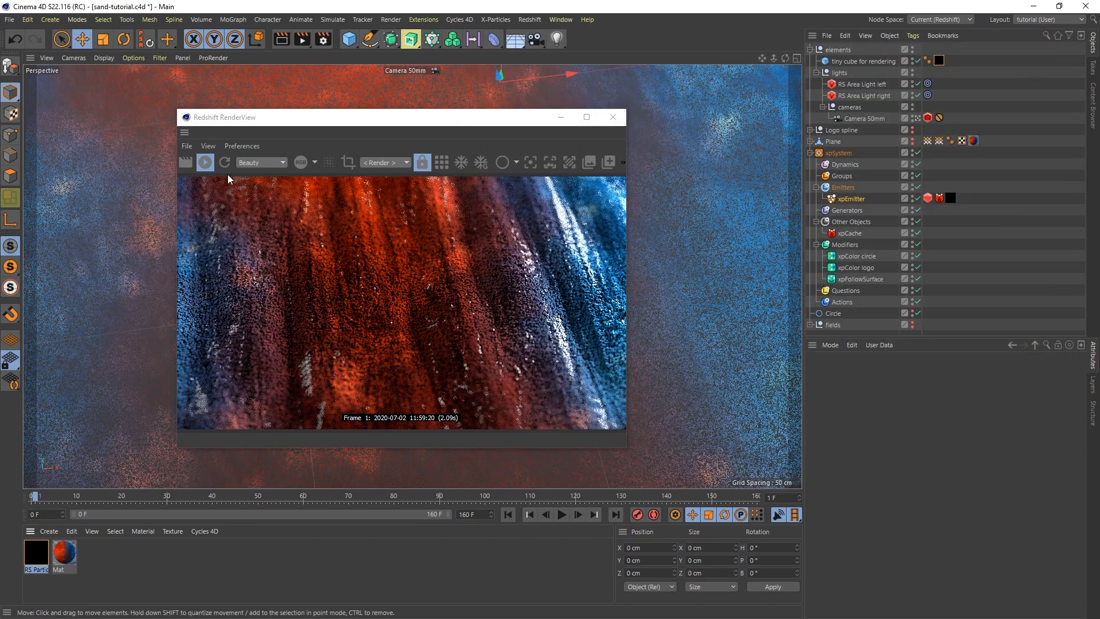
# Stop the live render, go to frame 109, move the RenderView clear of the logo area and restart the live render.
pyautogui.click(204, 162)
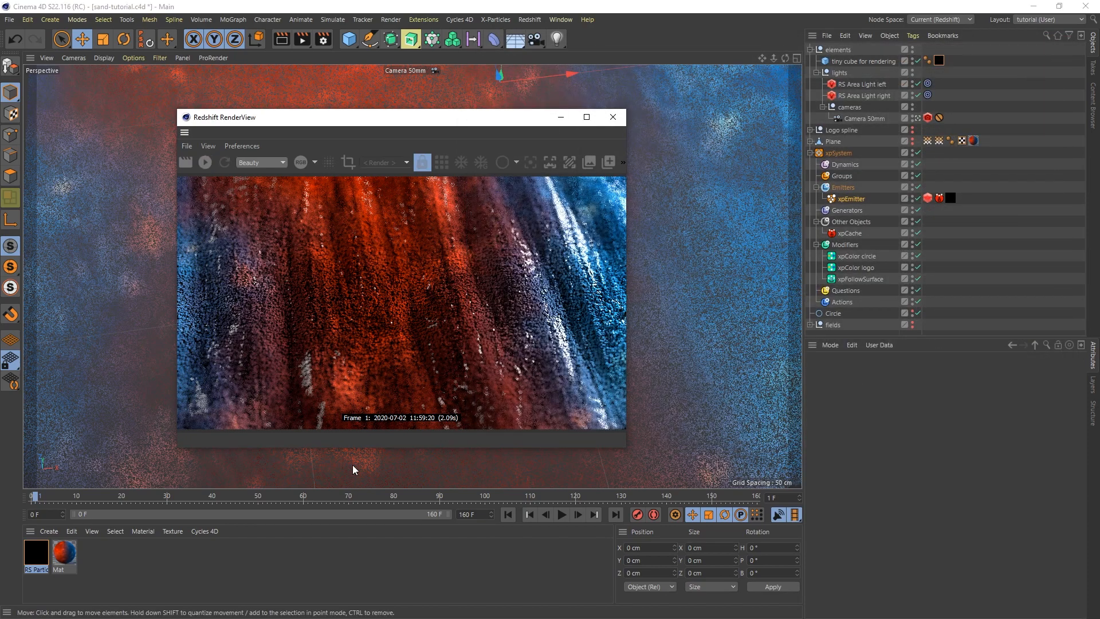
pyautogui.click(526, 495)
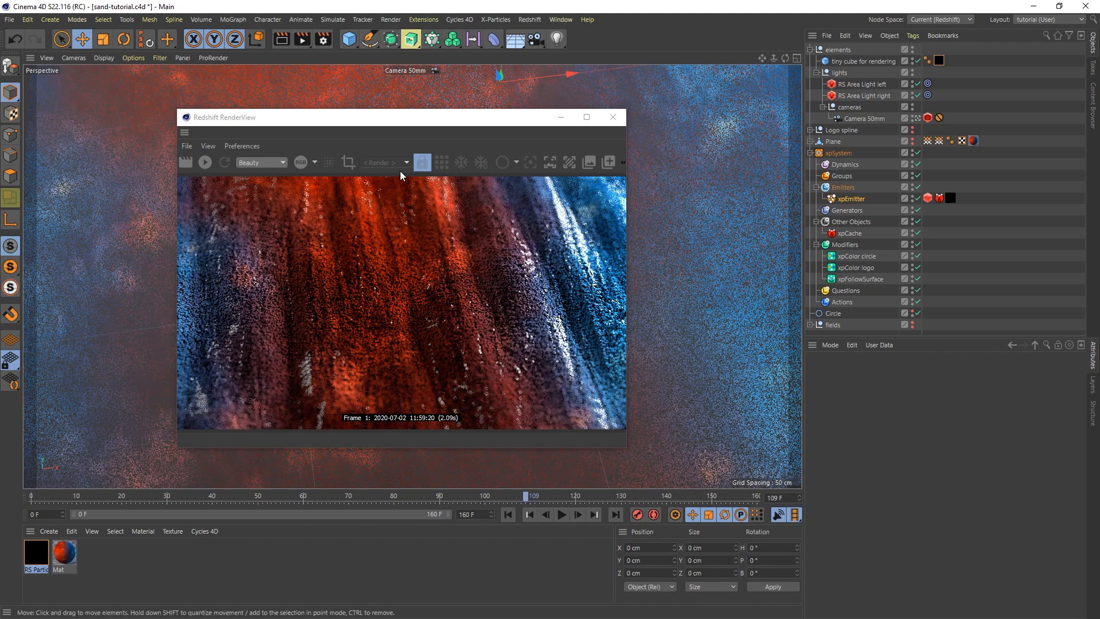
pyautogui.moveTo(365, 116); pyautogui.dragTo(737, 132)
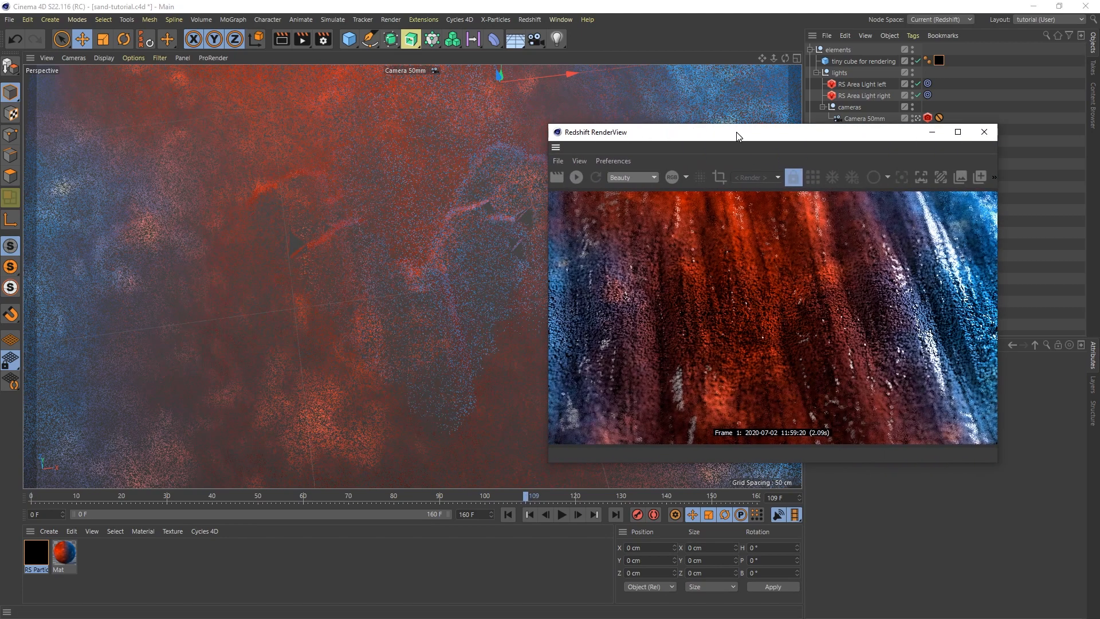
pyautogui.click(579, 178)
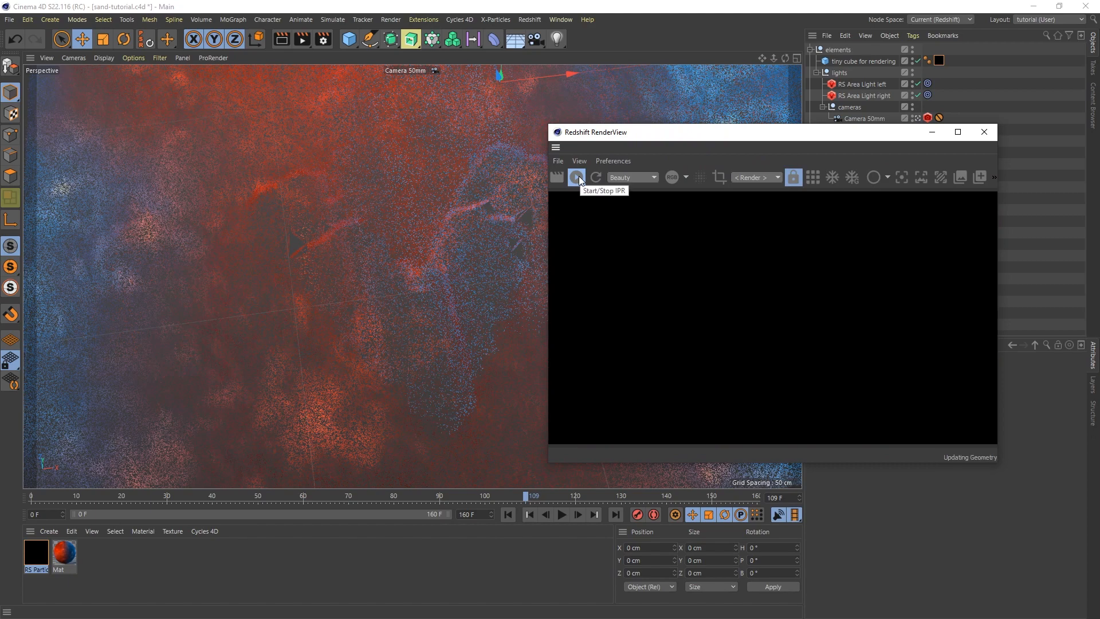